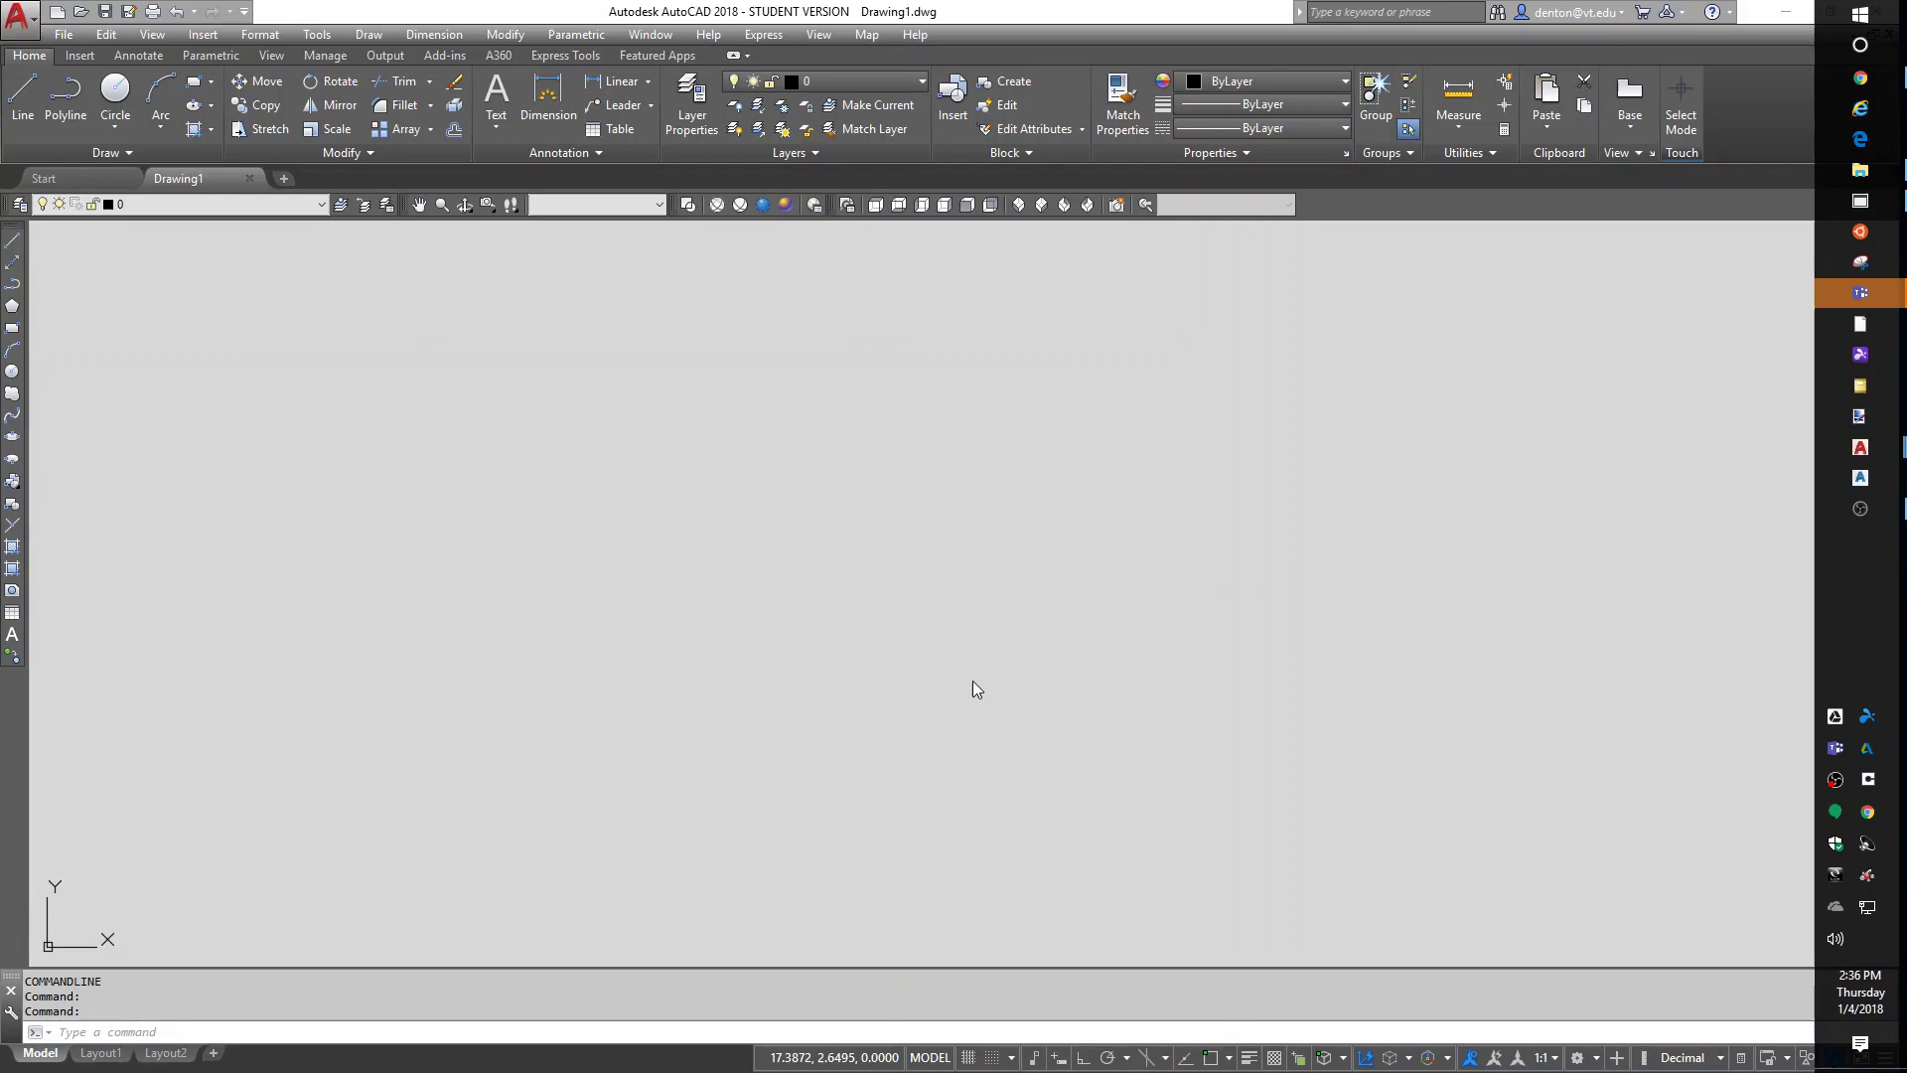
Step: Open the Layer Properties Manager with LA, enlarge it to show all columns, then close it
{"action": "left_click", "coordinate": [827, 662]}
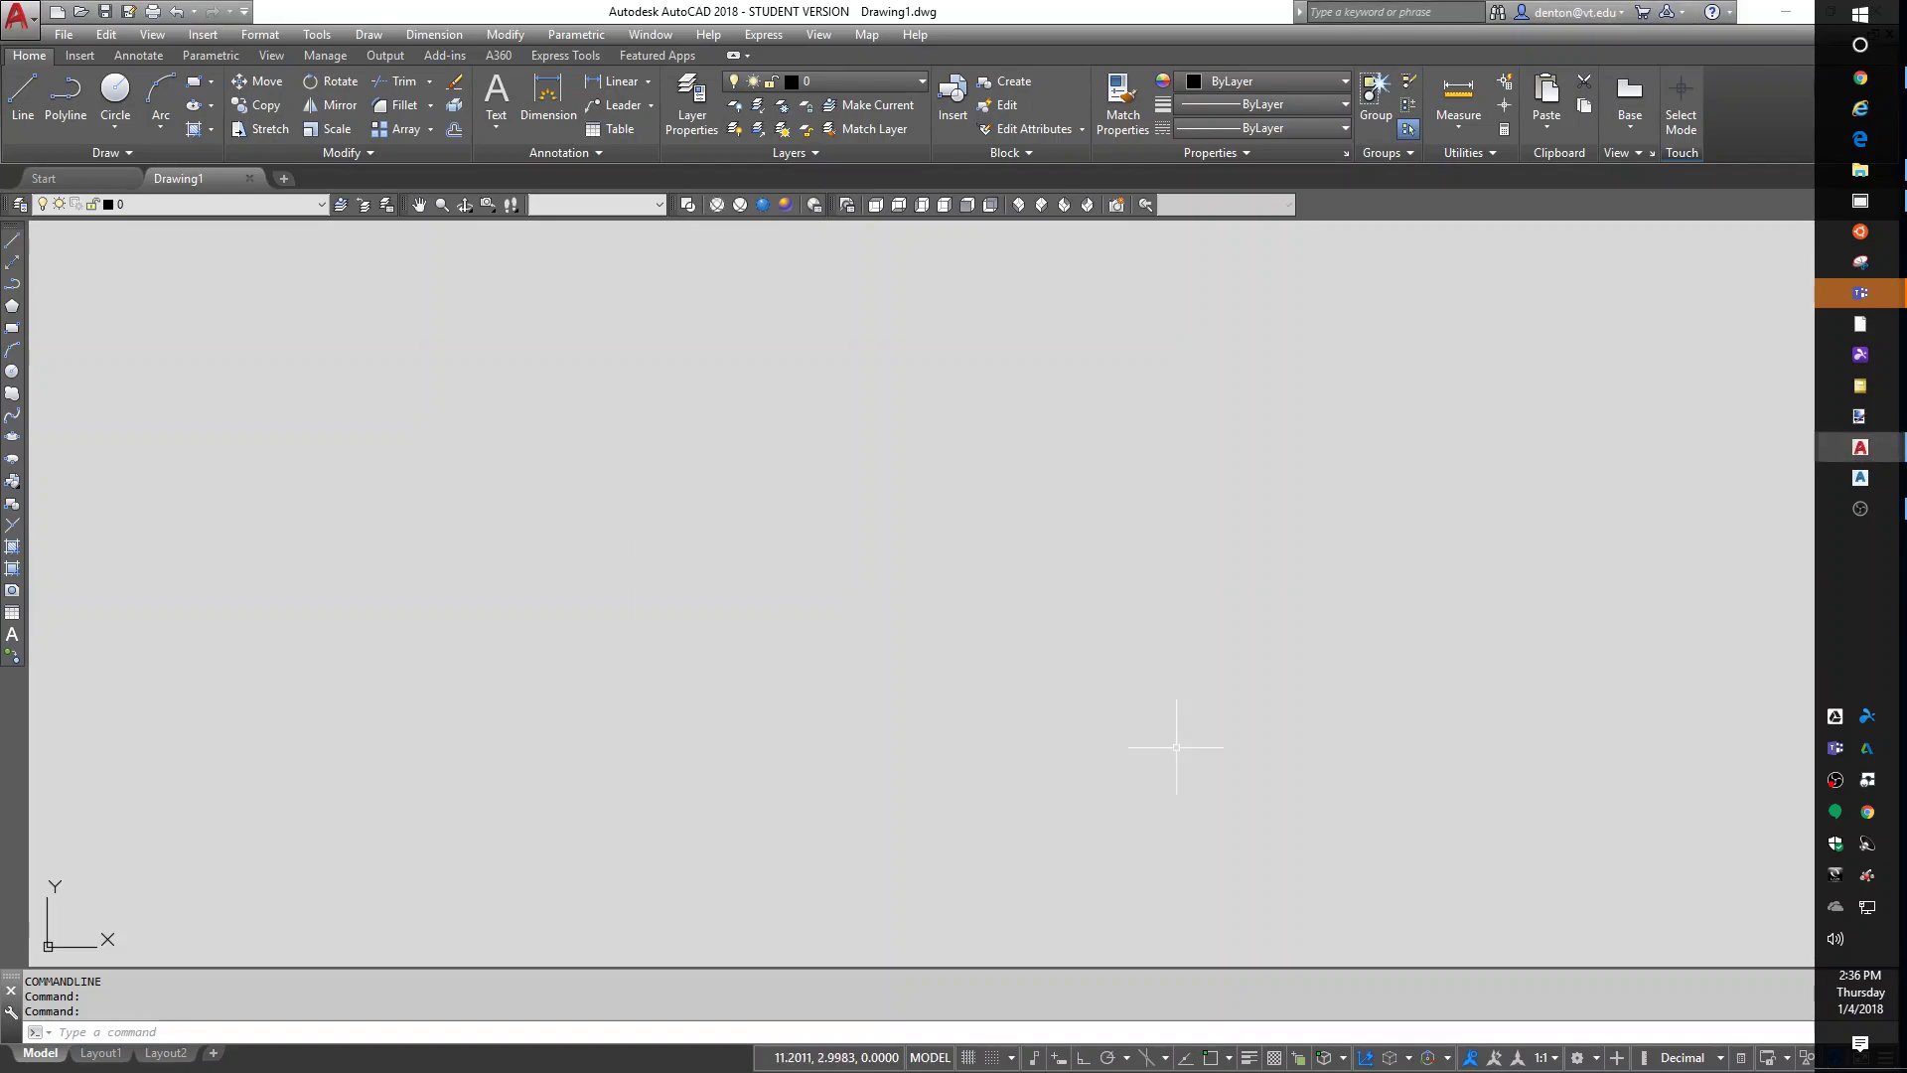
{"action": "type", "text": "la"}
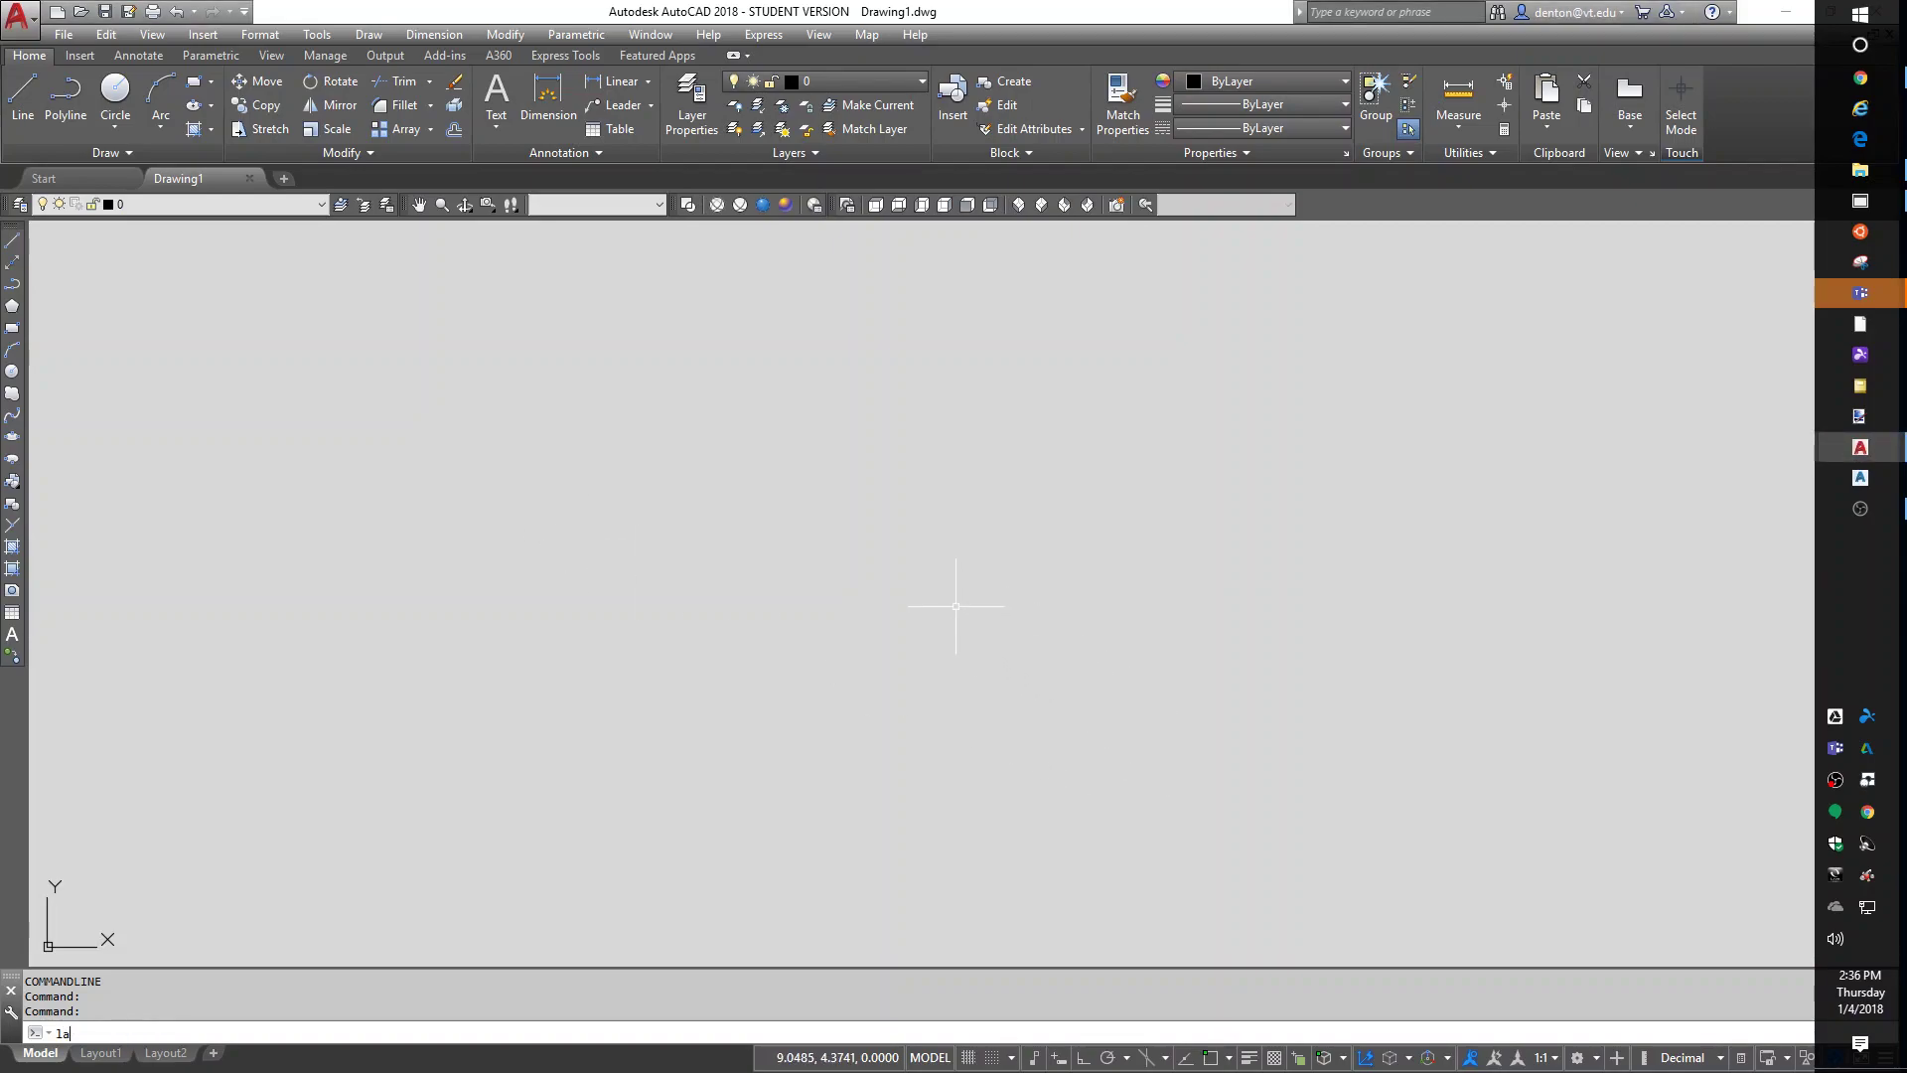
{"action": "key", "text": "Return"}
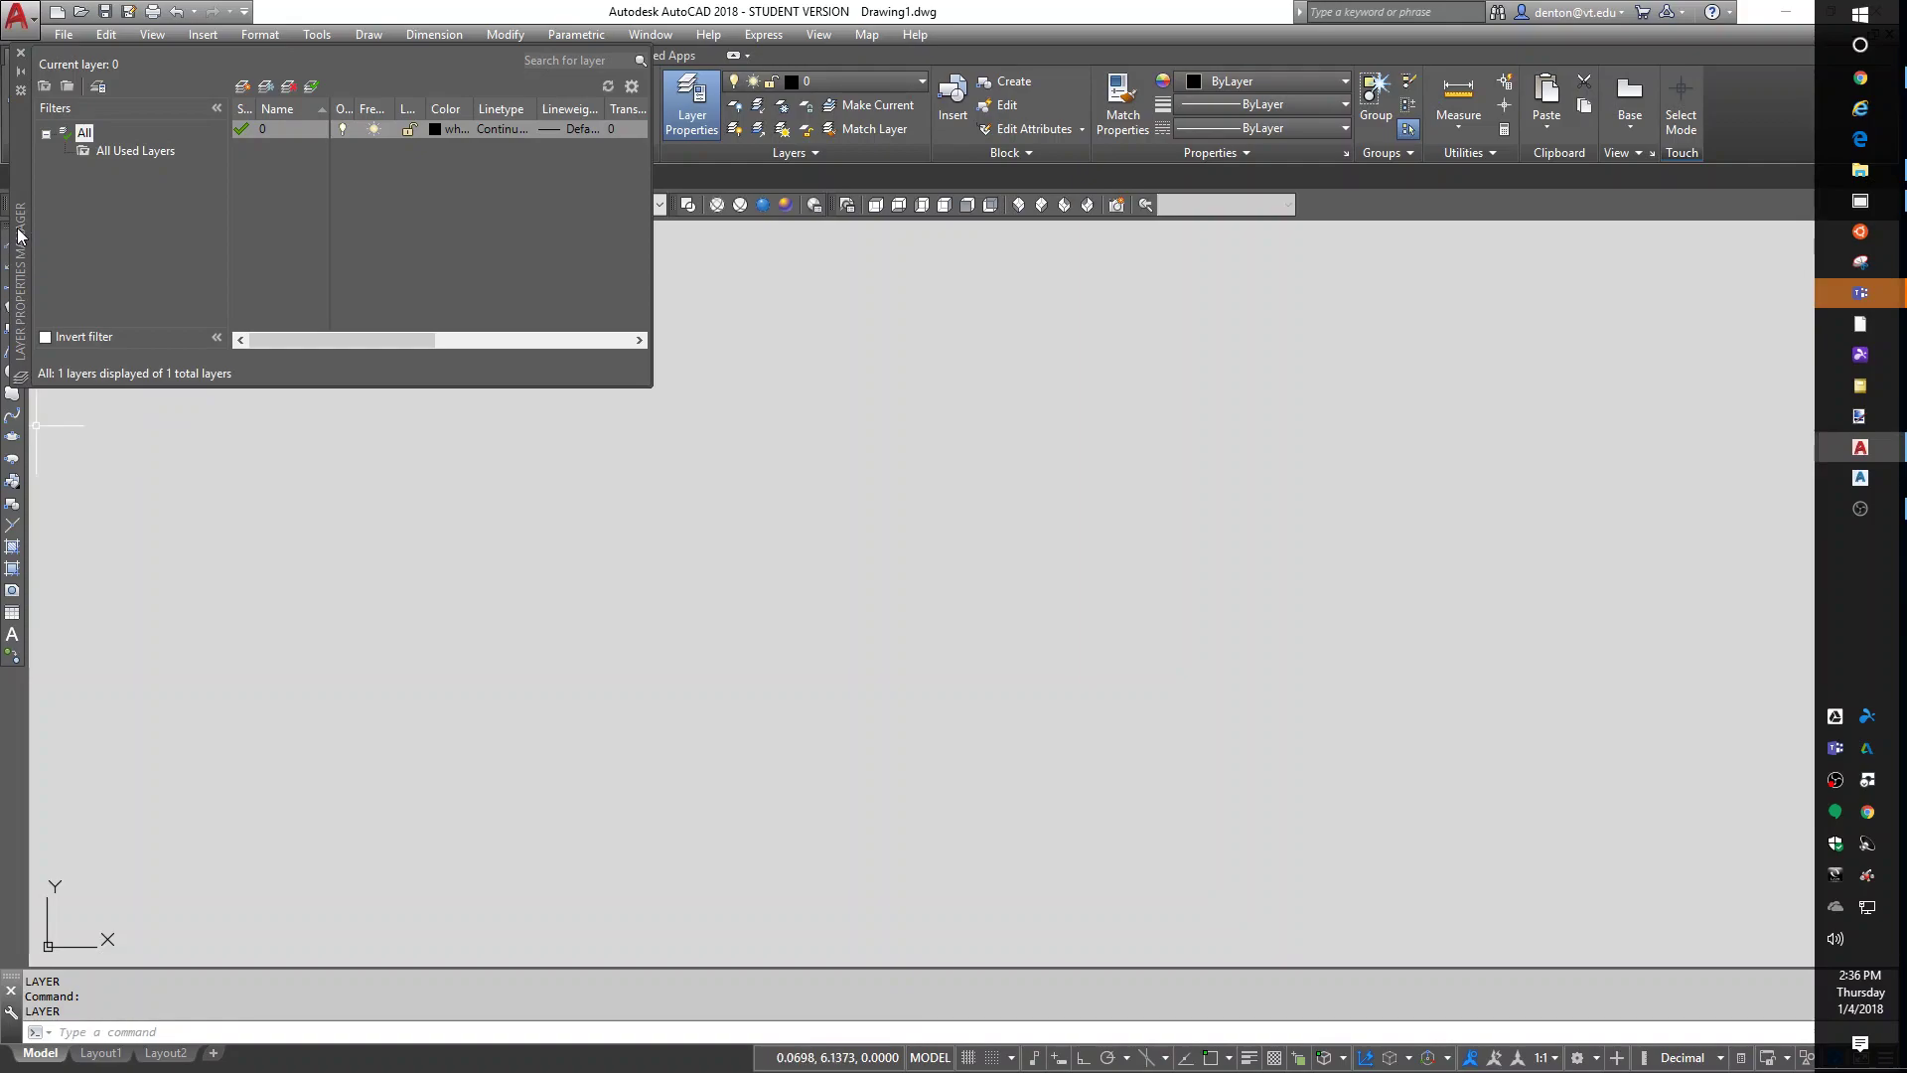
{"action": "left_click_drag", "start_coordinate": [19, 232], "coordinate": [165, 563]}
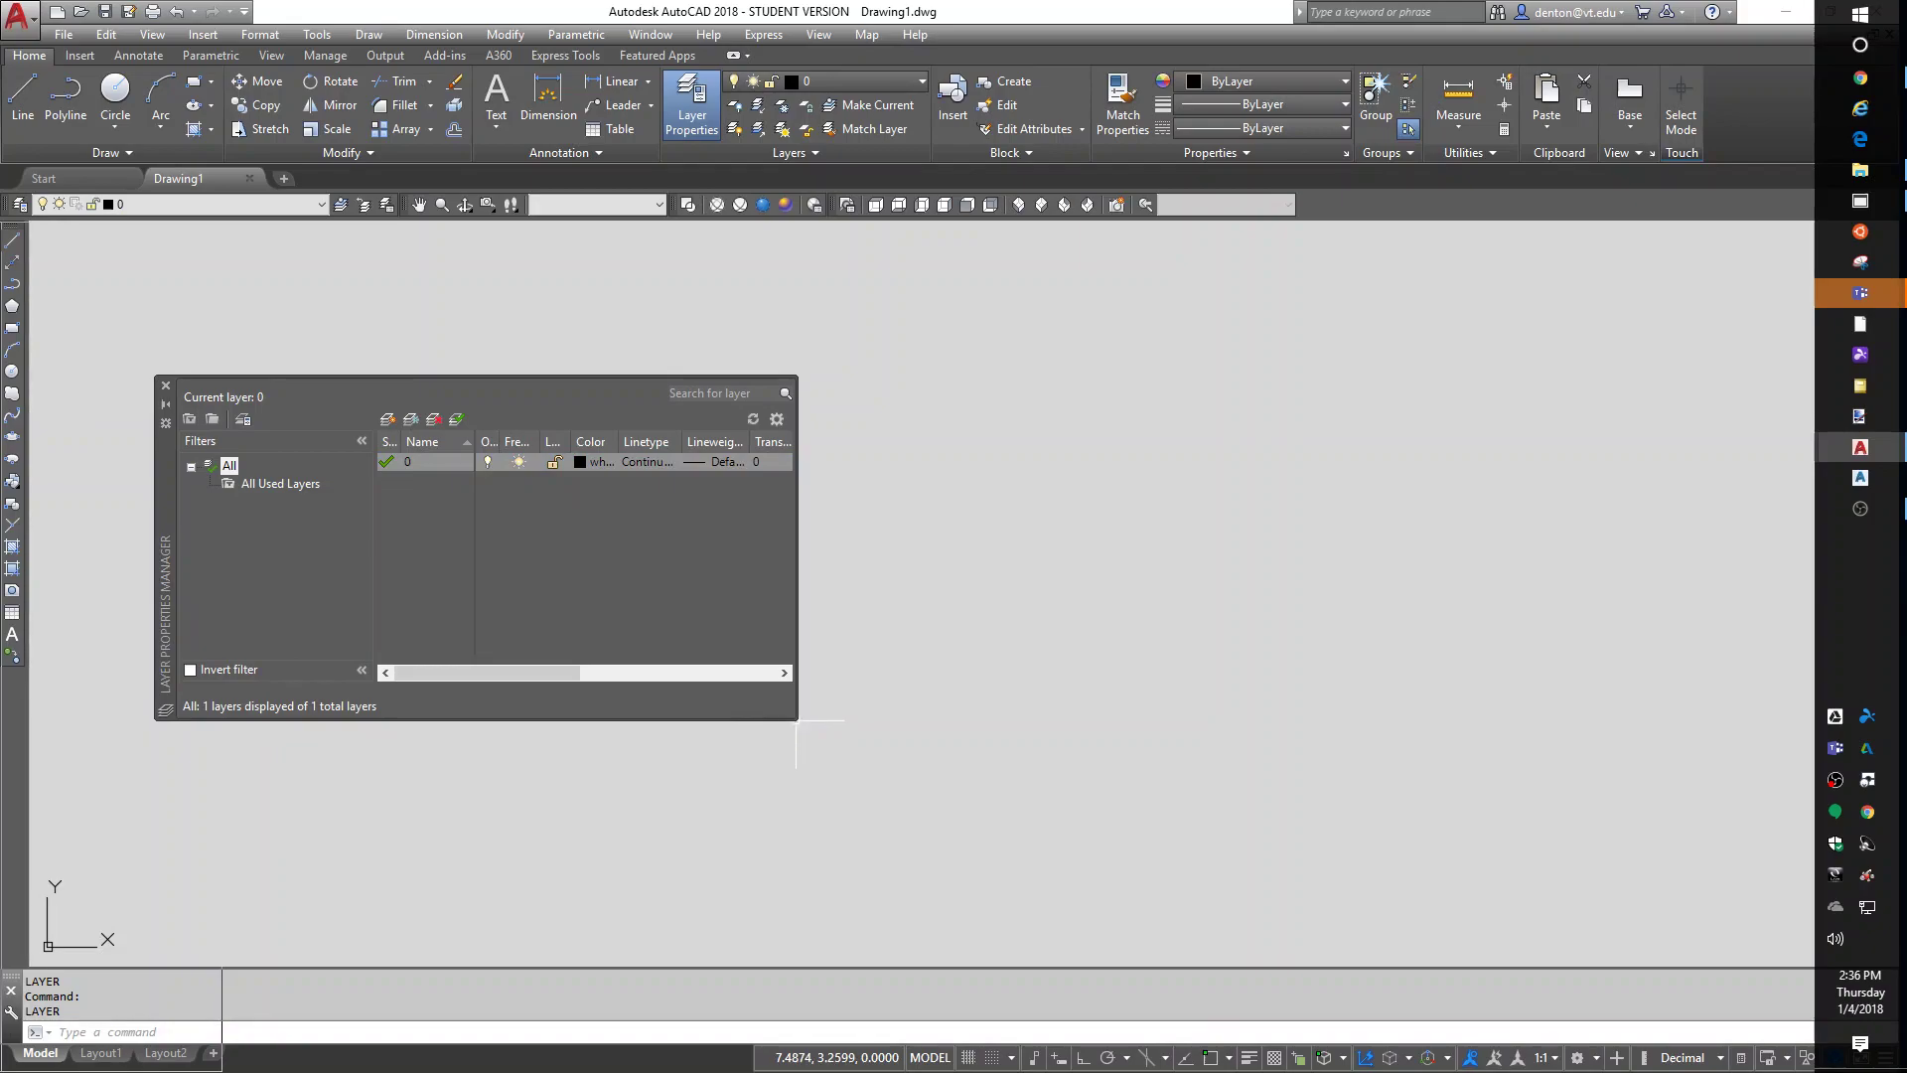
{"action": "left_click_drag", "start_coordinate": [796, 721], "coordinate": [1676, 784]}
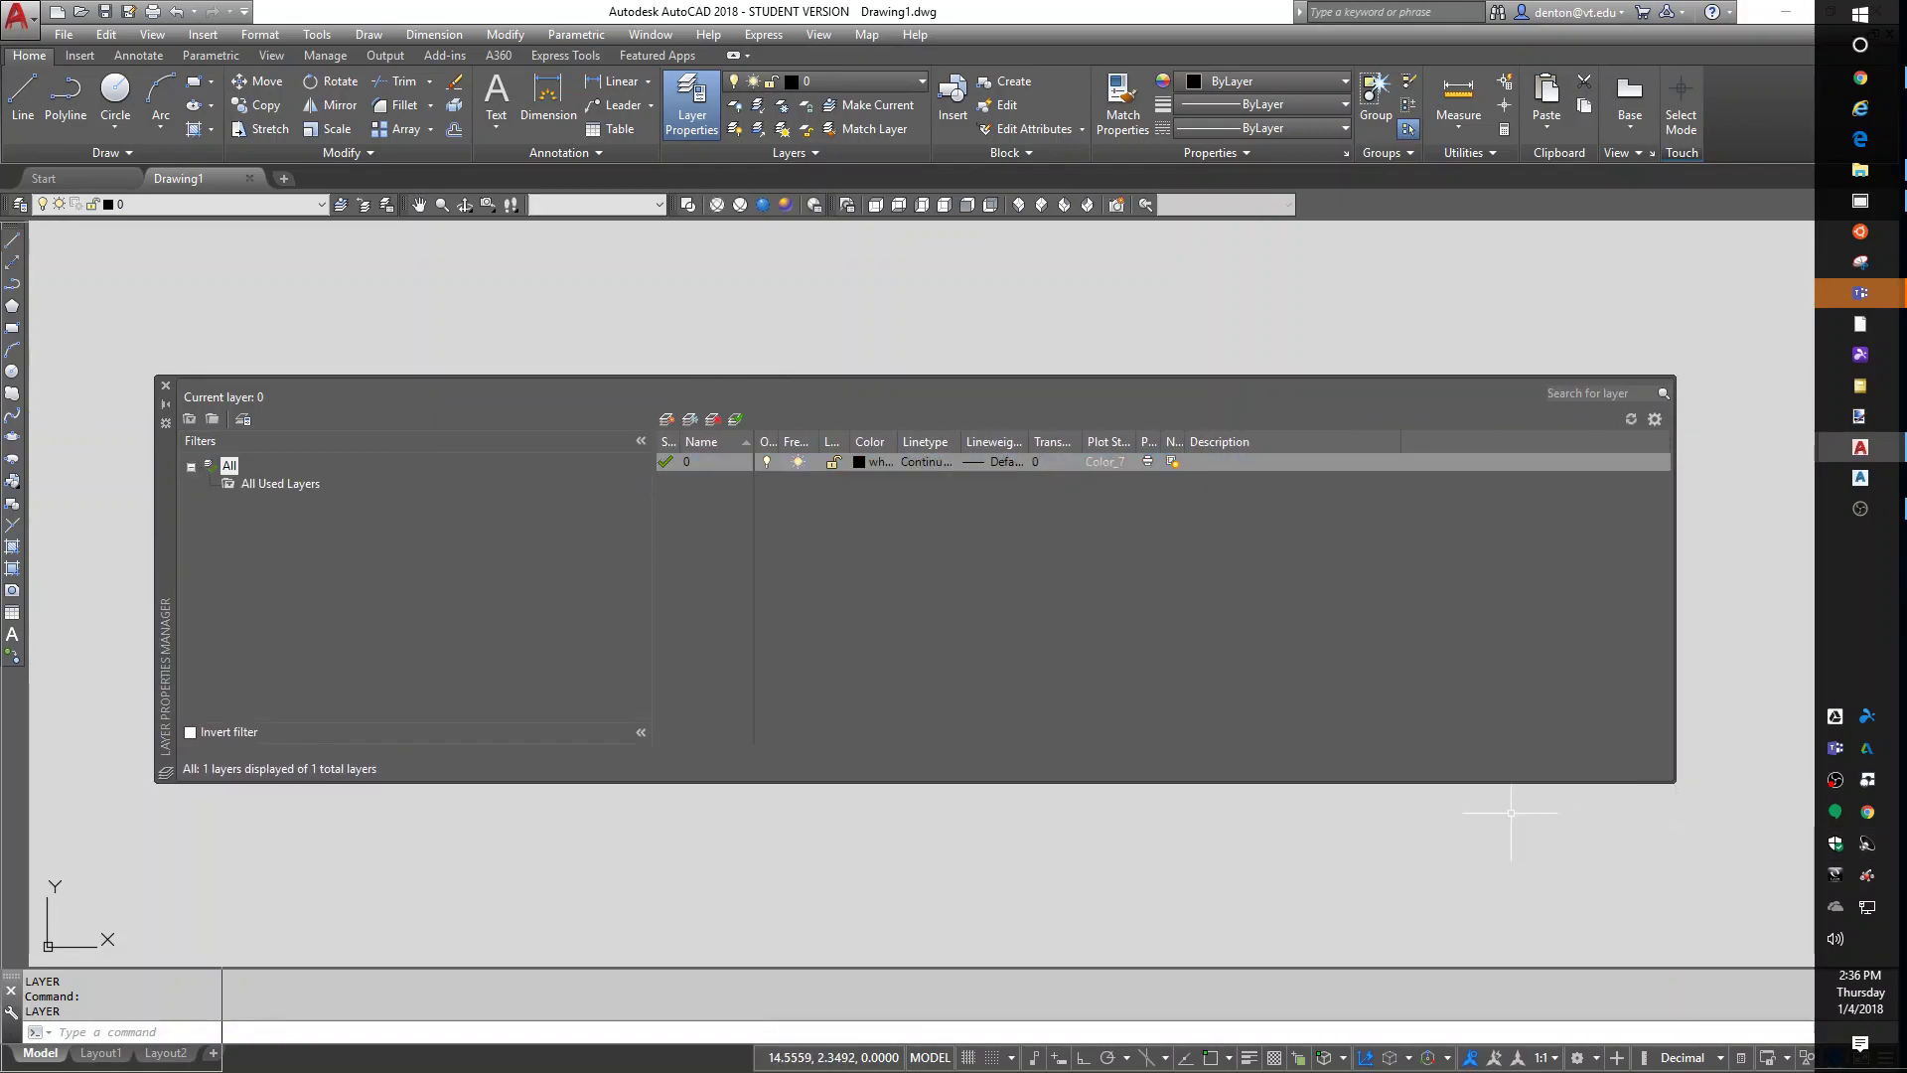
{"action": "left_click", "coordinate": [166, 385]}
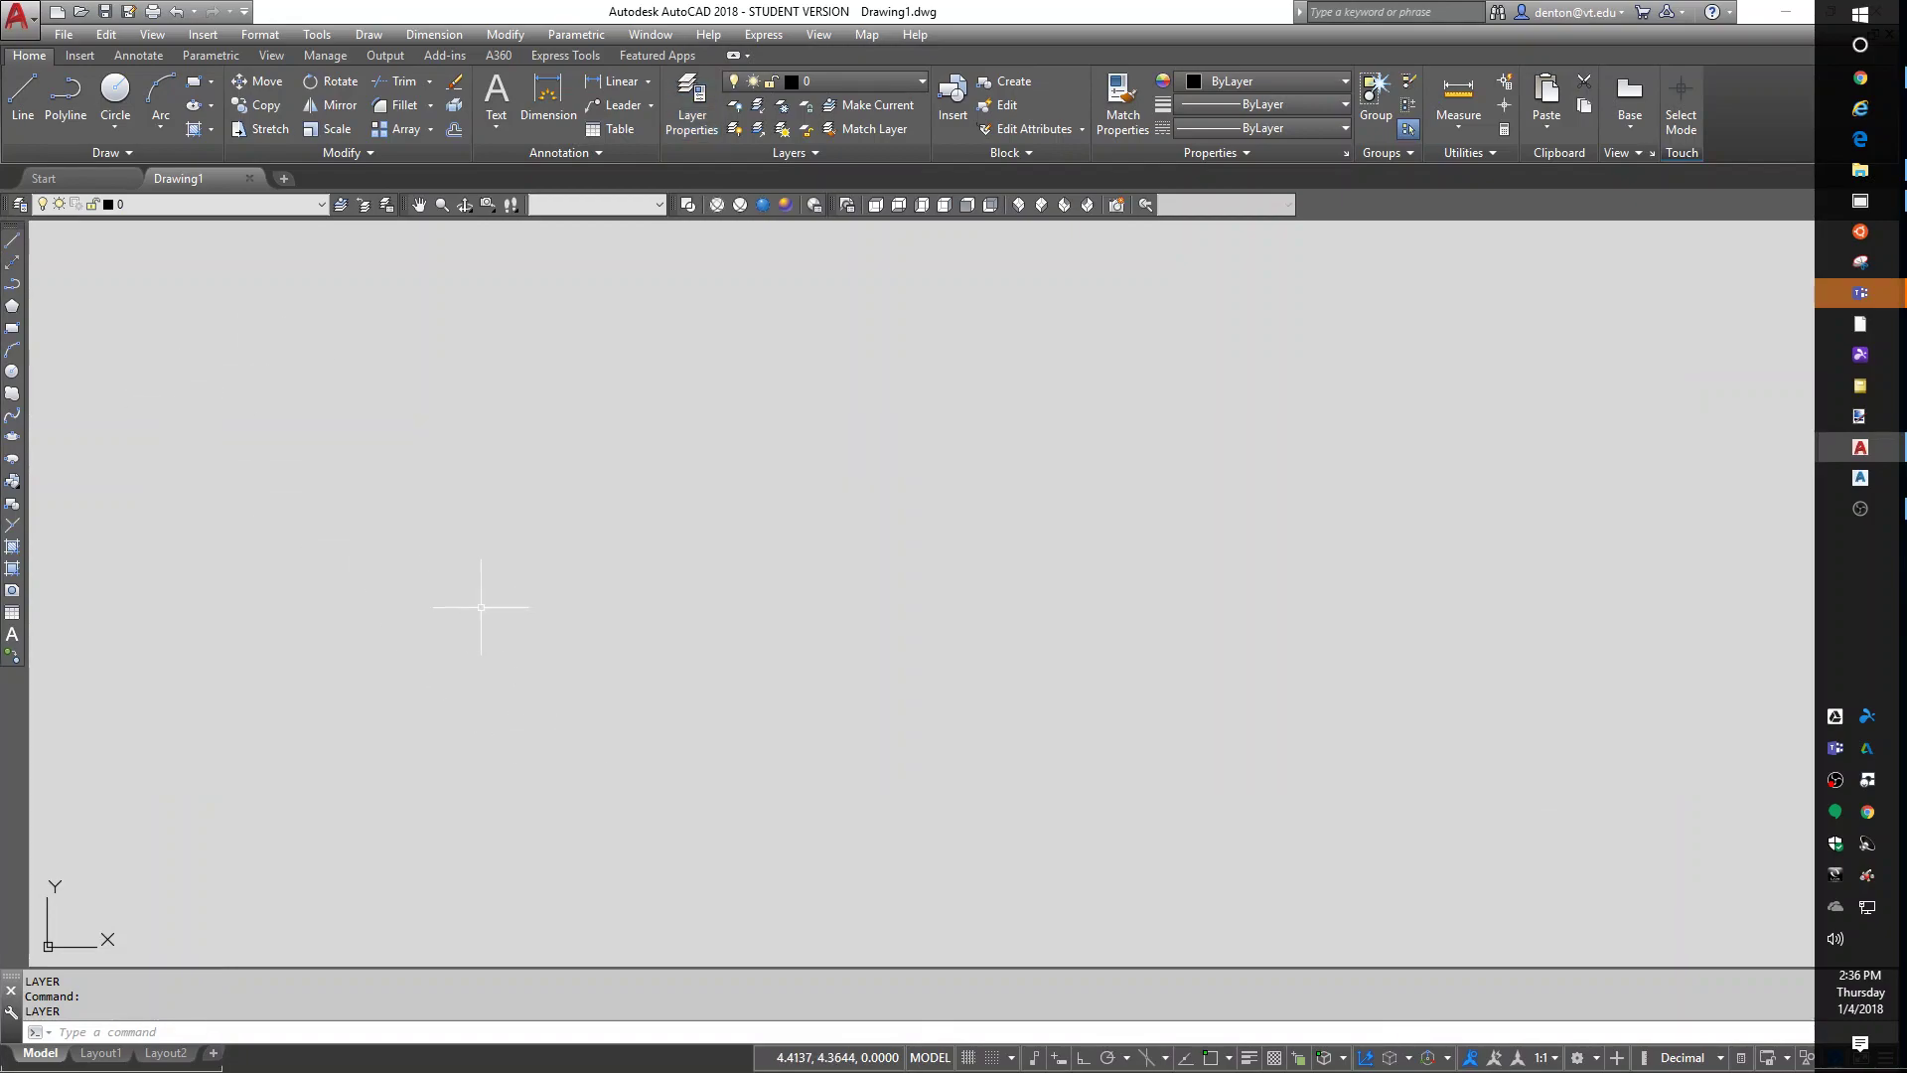
Step: Use -LAYER New to create layers Object, hatch, hidden, center line, text and No Plot
{"action": "type", "text": "-La"}
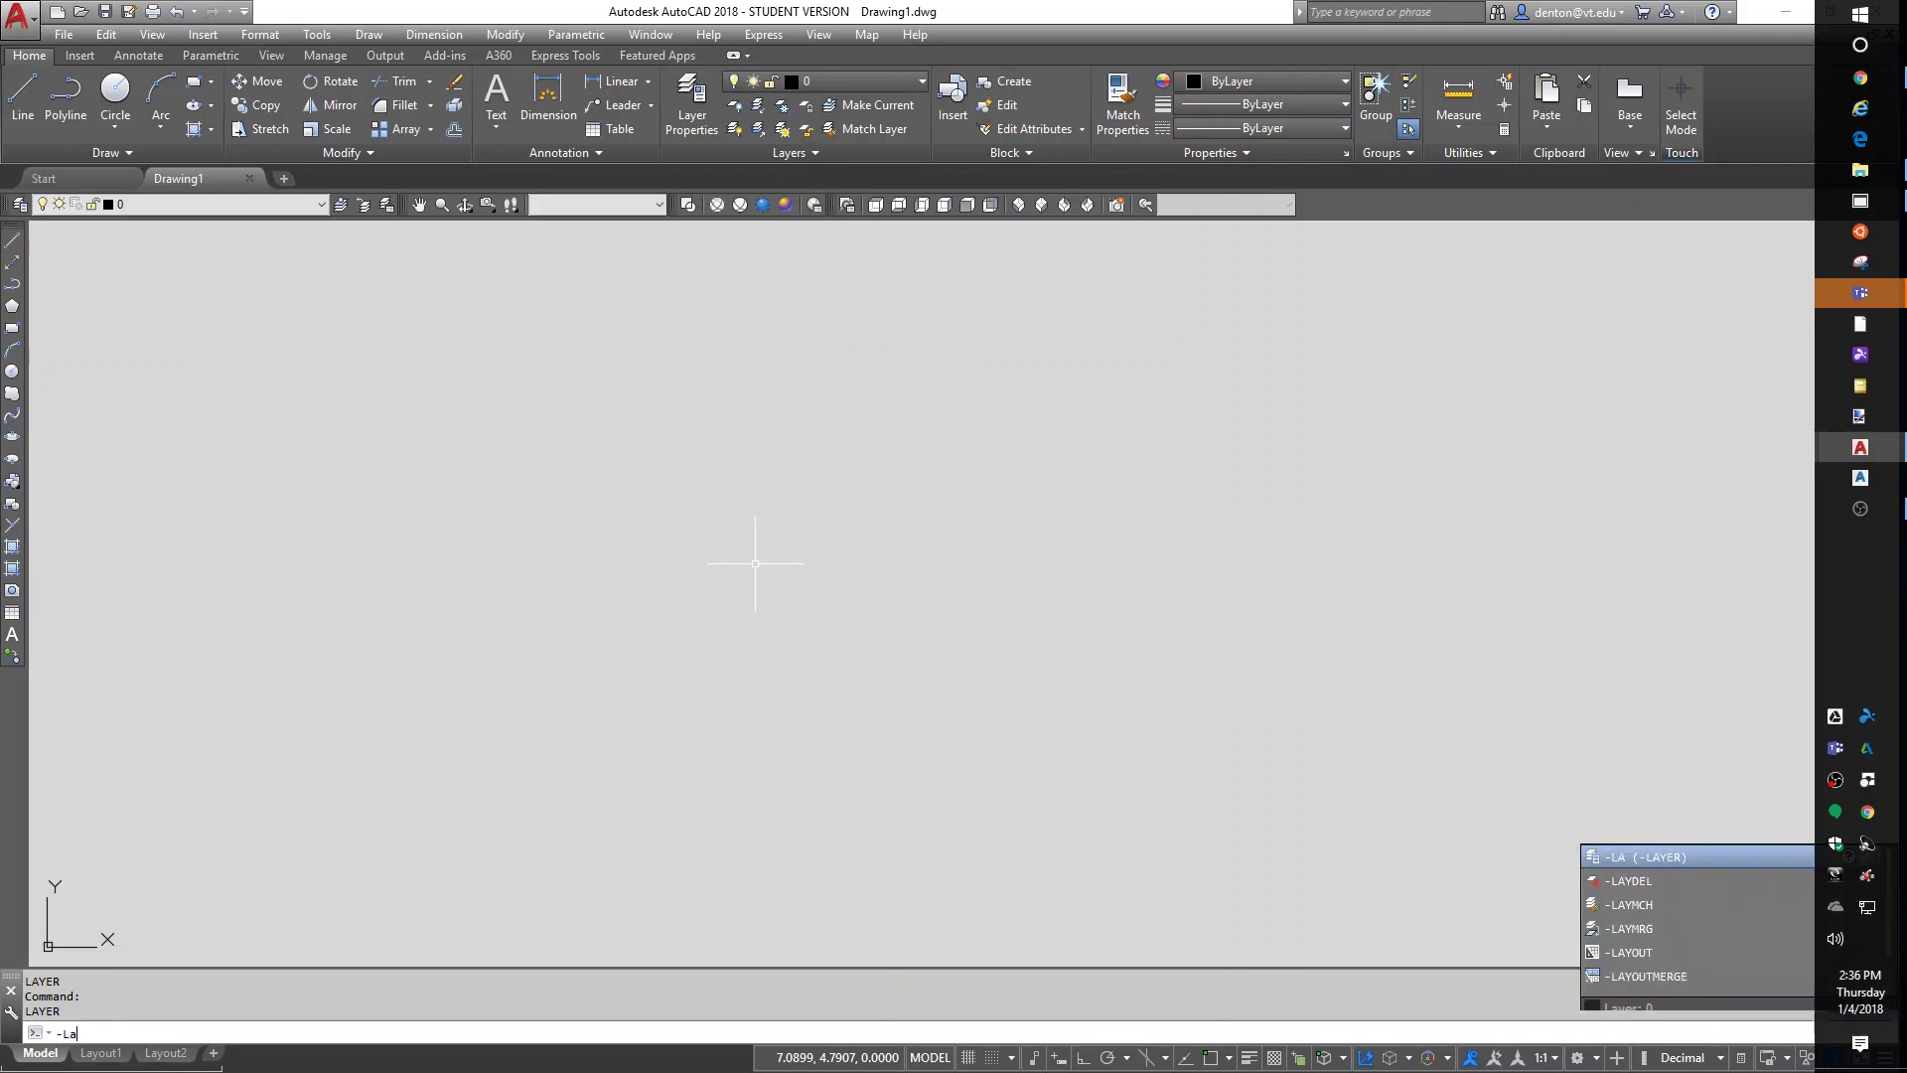
{"action": "key", "text": "Return"}
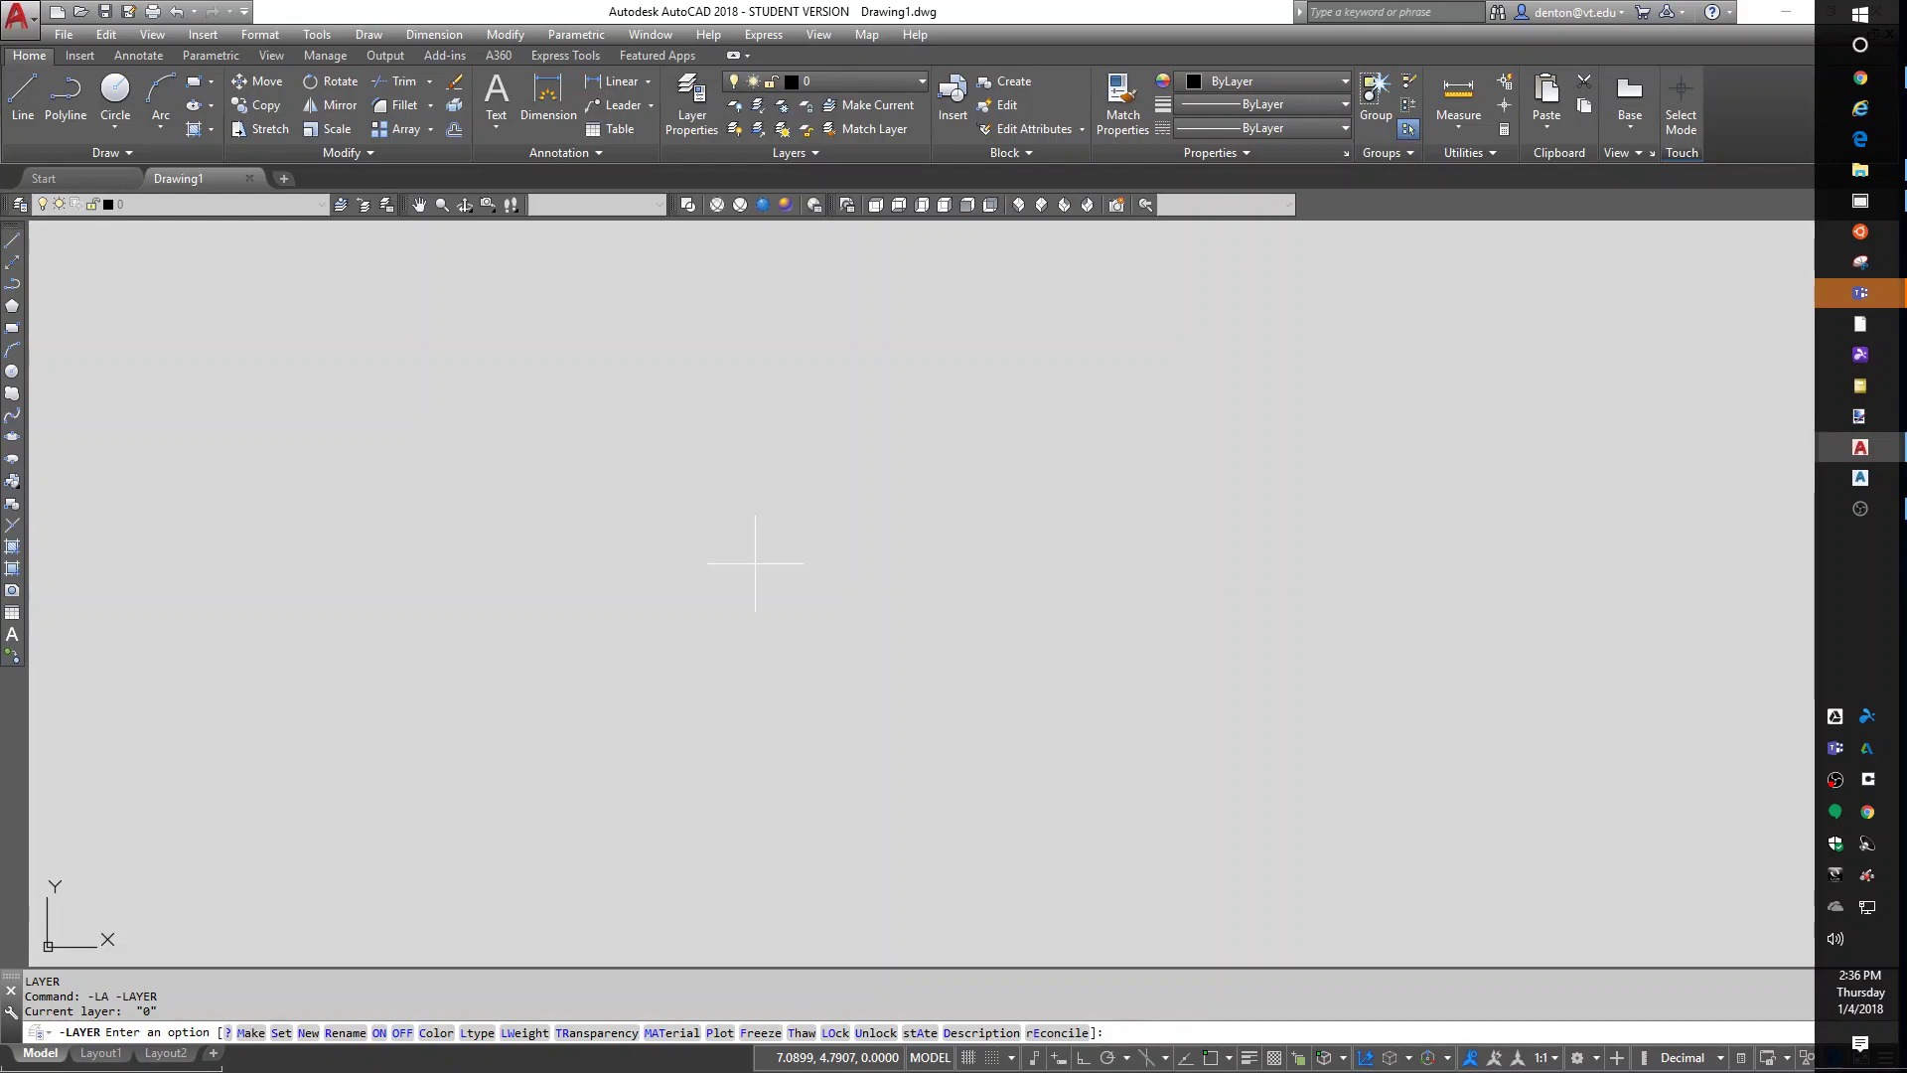
{"action": "type", "text": "n"}
{"action": "key", "text": "Return"}
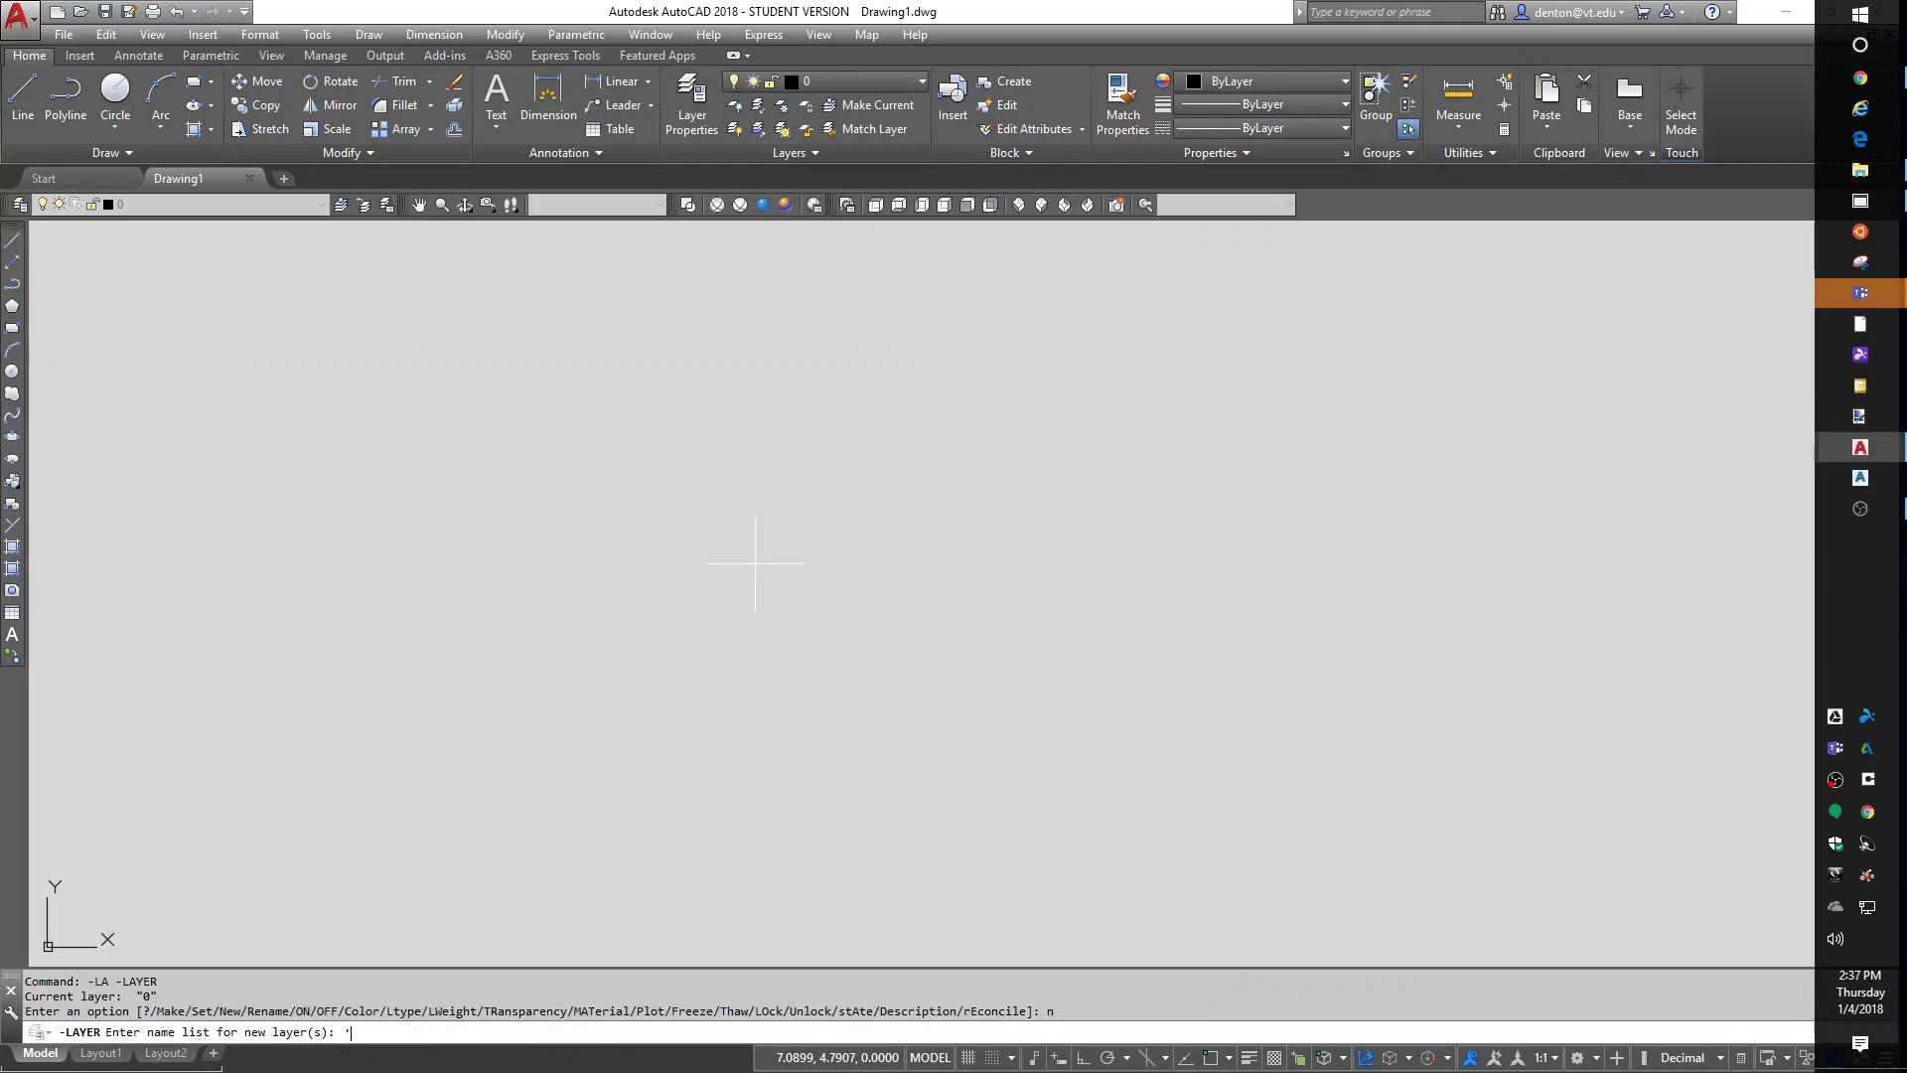
{"action": "key", "text": "BackSpace"}
{"action": "type", "text": "or new layer(s): O"}
{"action": "type", "text": "bject"}
{"action": "type", "text": ","}
{"action": "type", "text": "hatch"}
{"action": "type", "text": ",hidden,"}
{"action": "type", "text": "center line"}
{"action": "type", "text": ","}
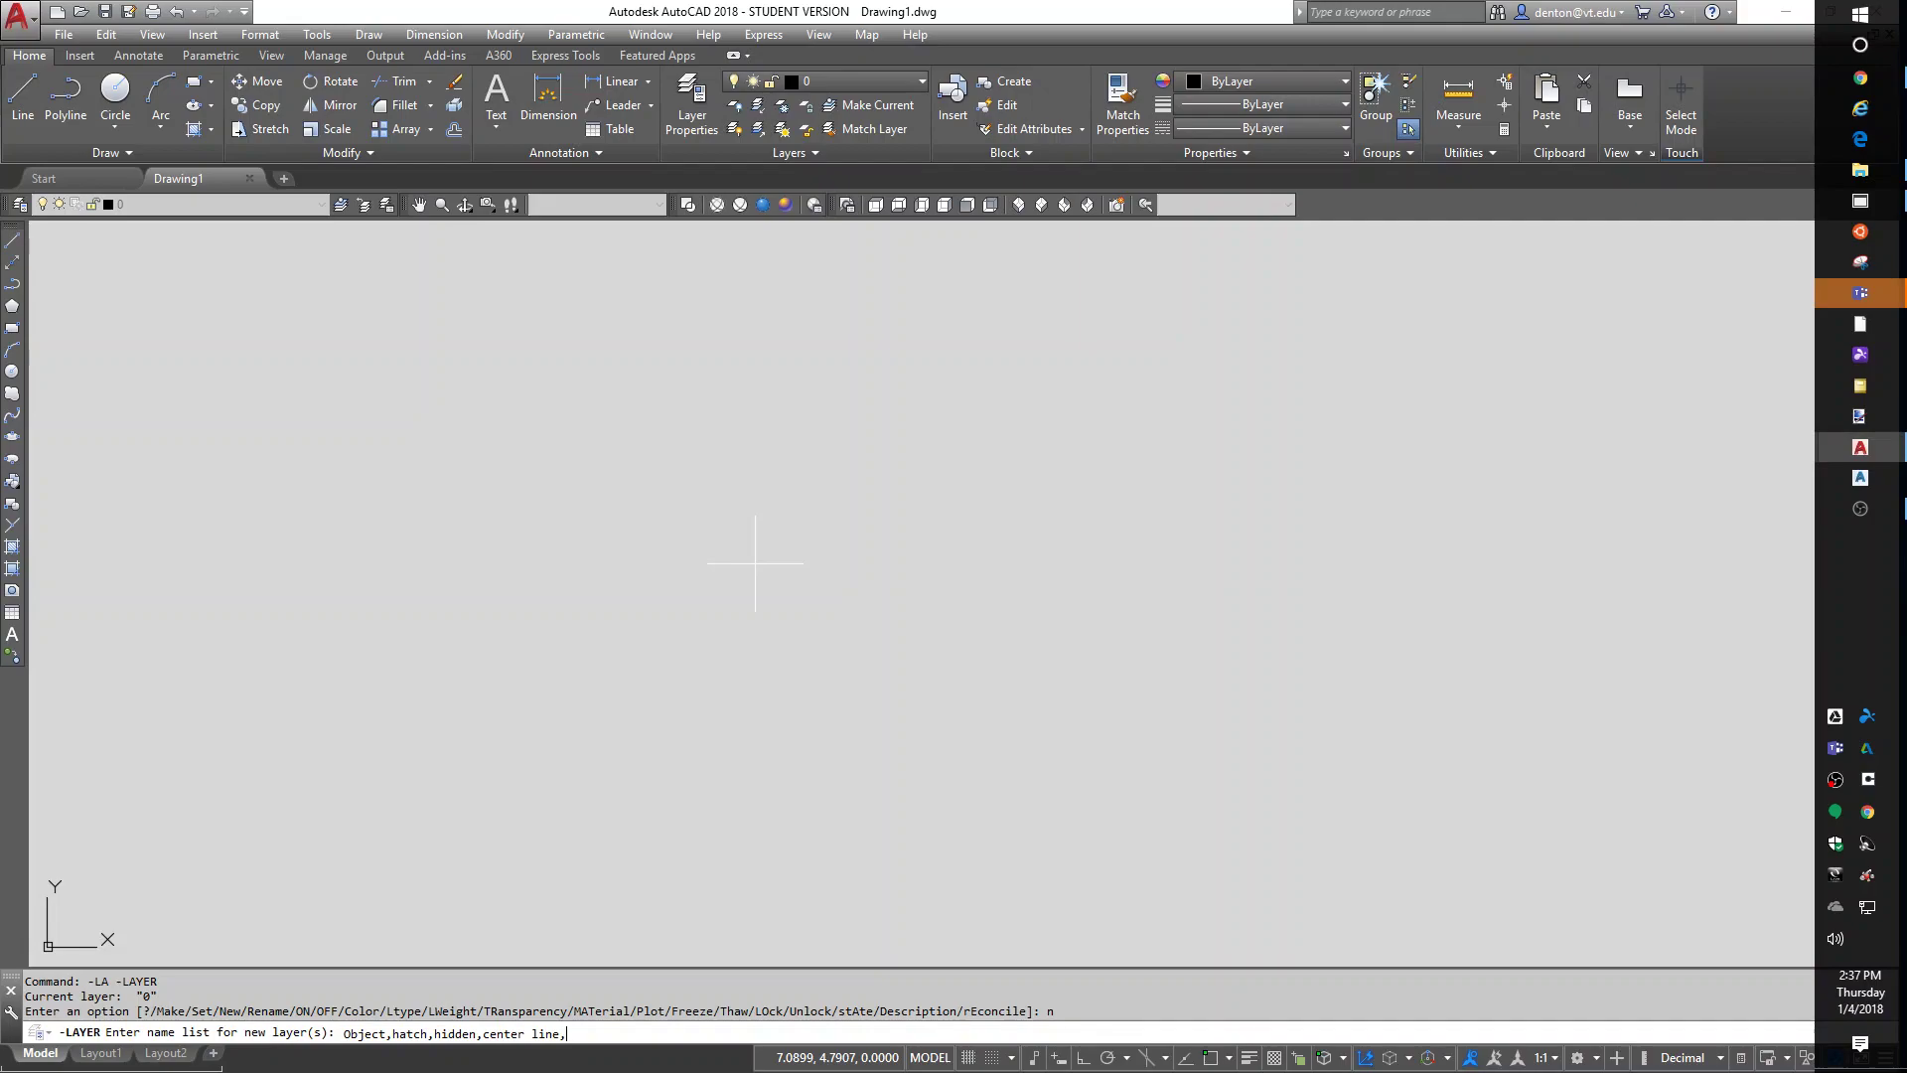
{"action": "type", "text": "text,"}
{"action": "type", "text": "No Plot"}
{"action": "key", "text": "Return"}
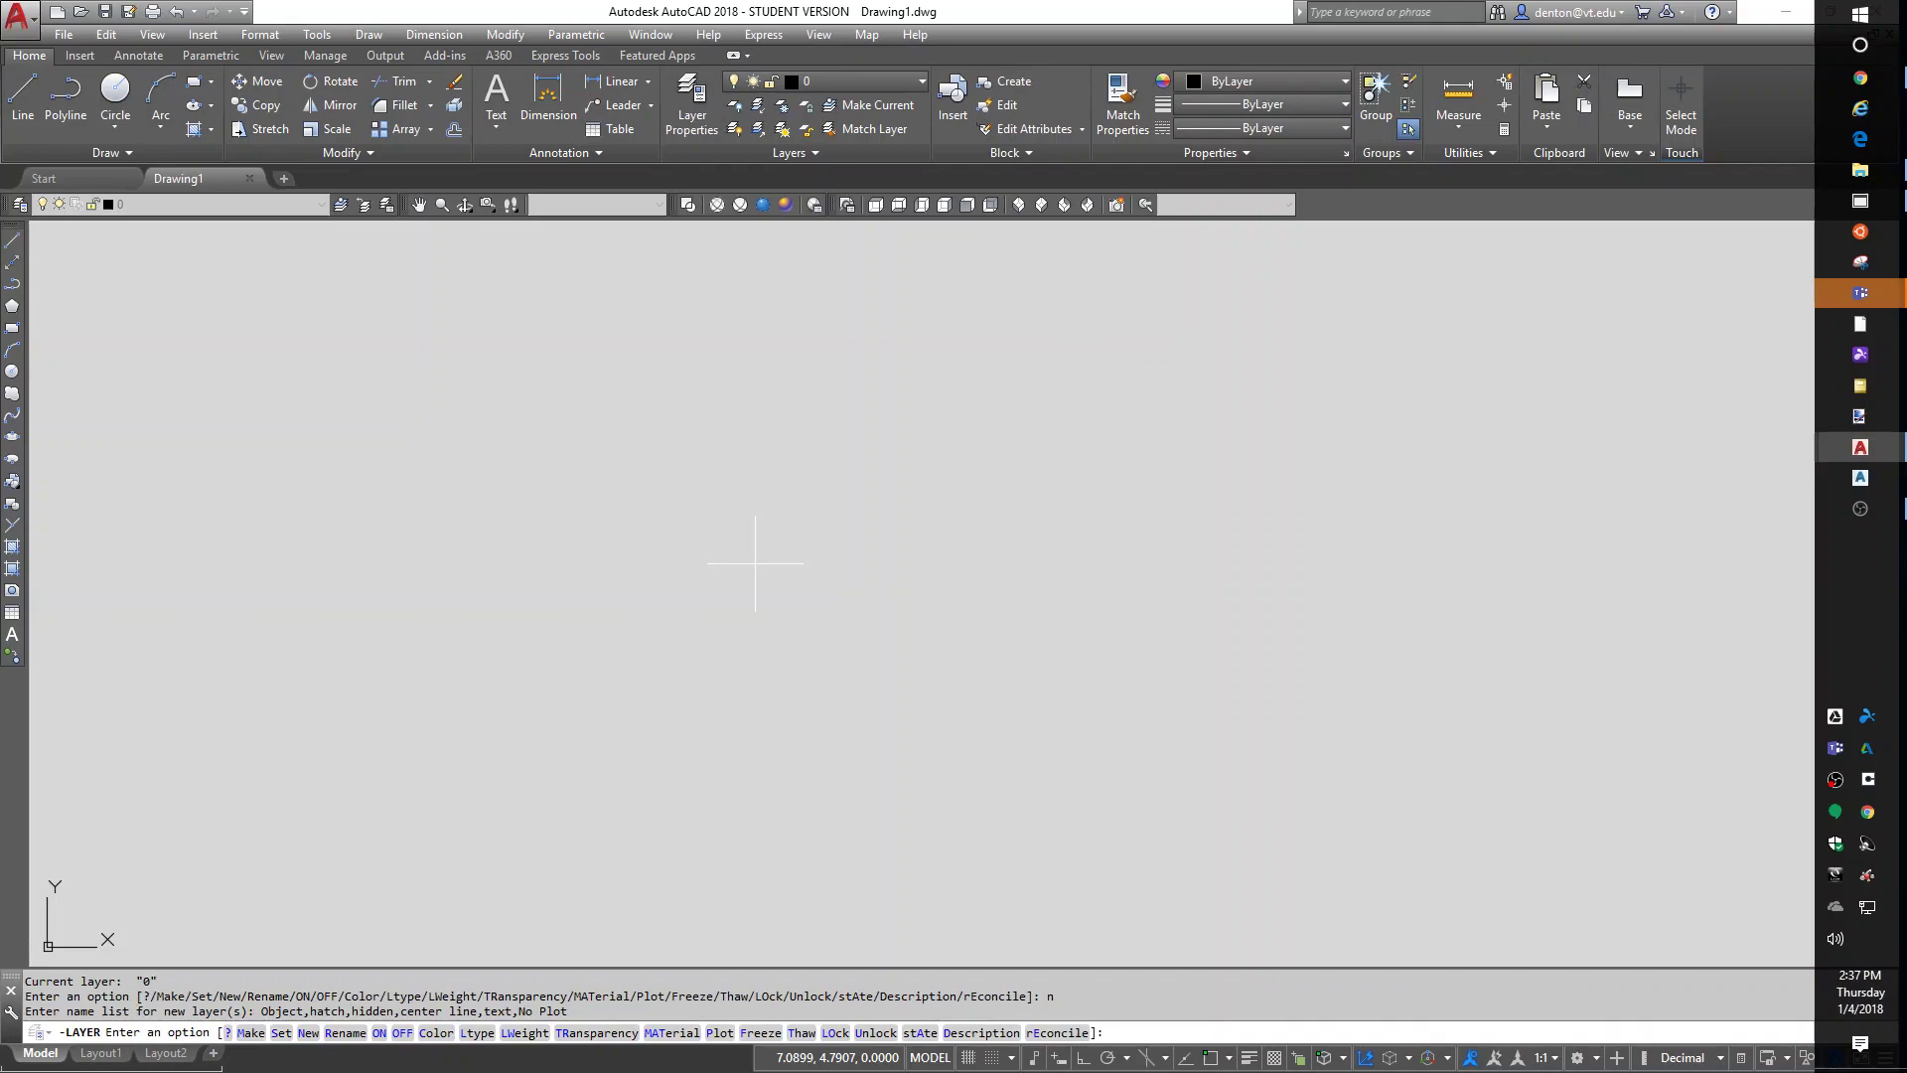
{"action": "key", "text": "Return"}
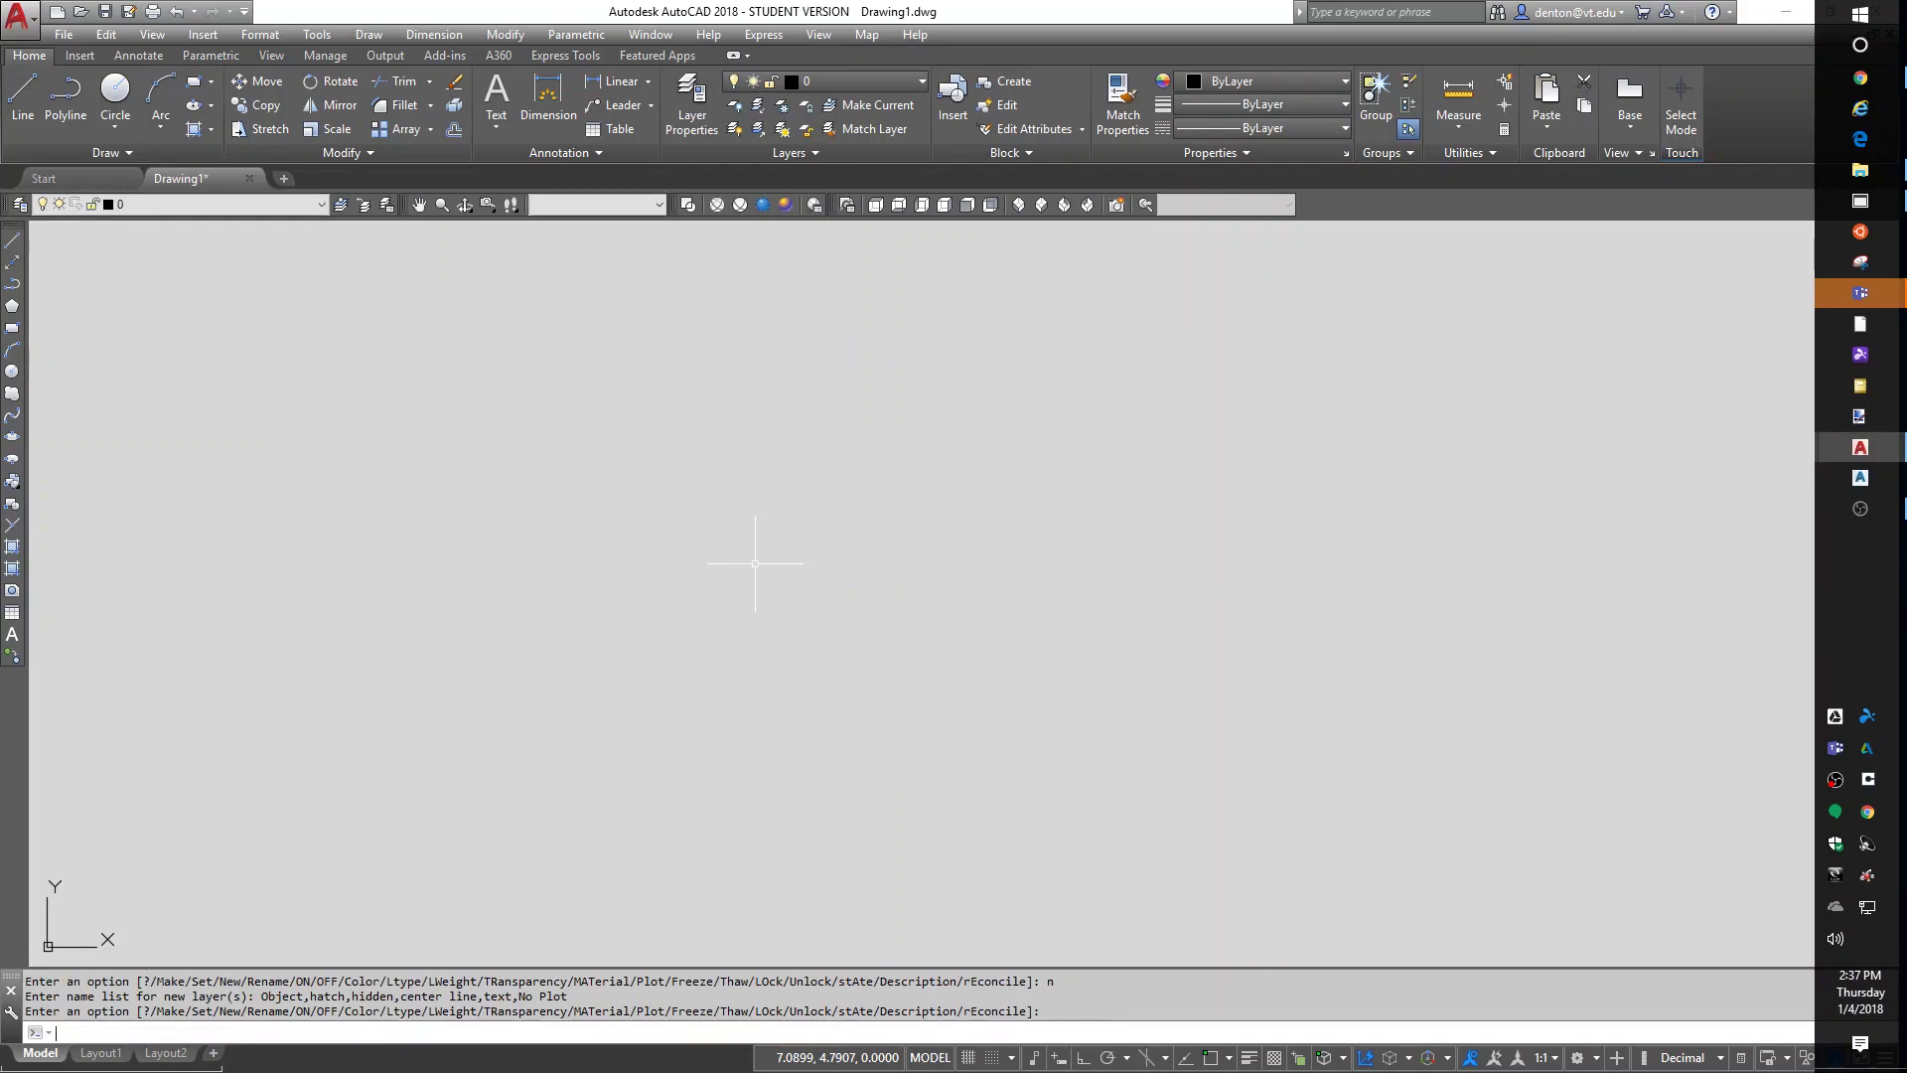
Step: Reopen the Layer Properties Manager with LA, widen the On column and select the hatch layer
{"action": "type", "text": "LA"}
{"action": "key", "text": "Return"}
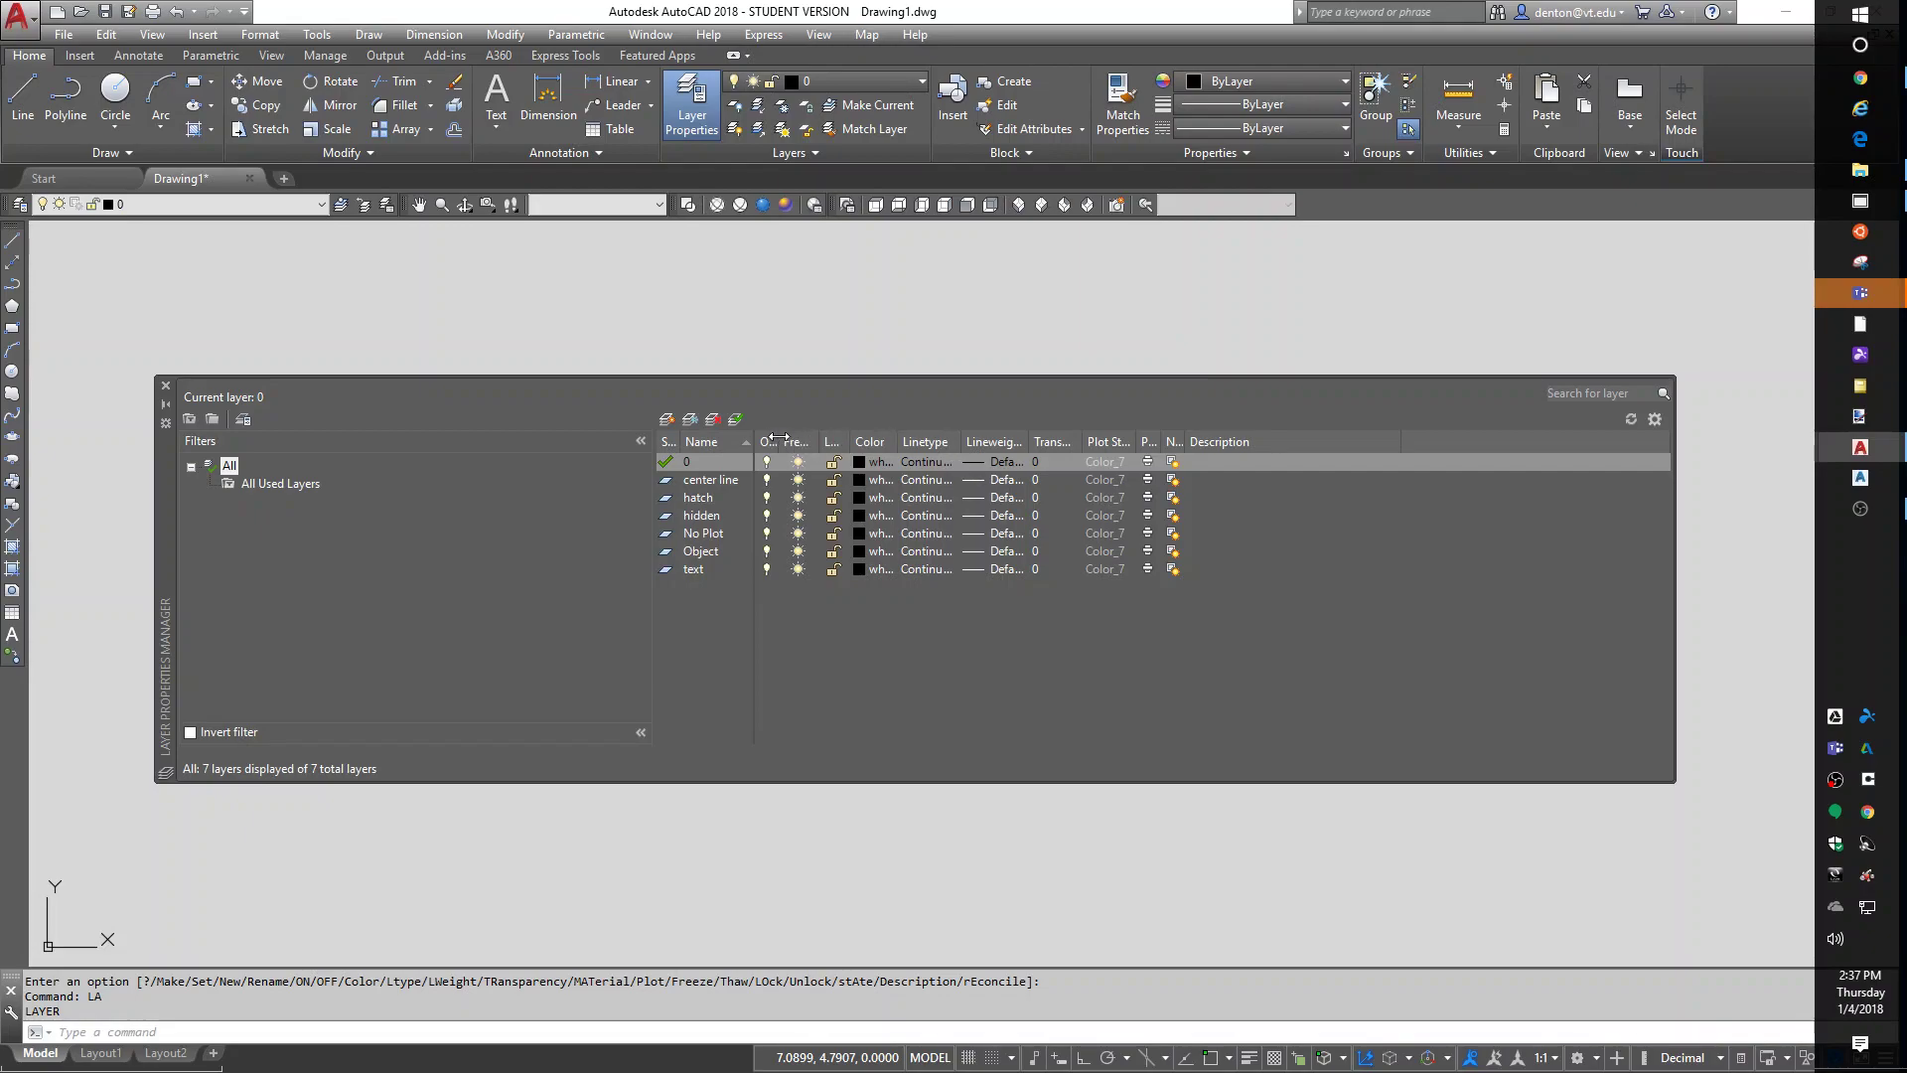
{"action": "left_click", "coordinate": [809, 440]}
{"action": "left_click_drag", "start_coordinate": [807, 440], "coordinate": [904, 438]}
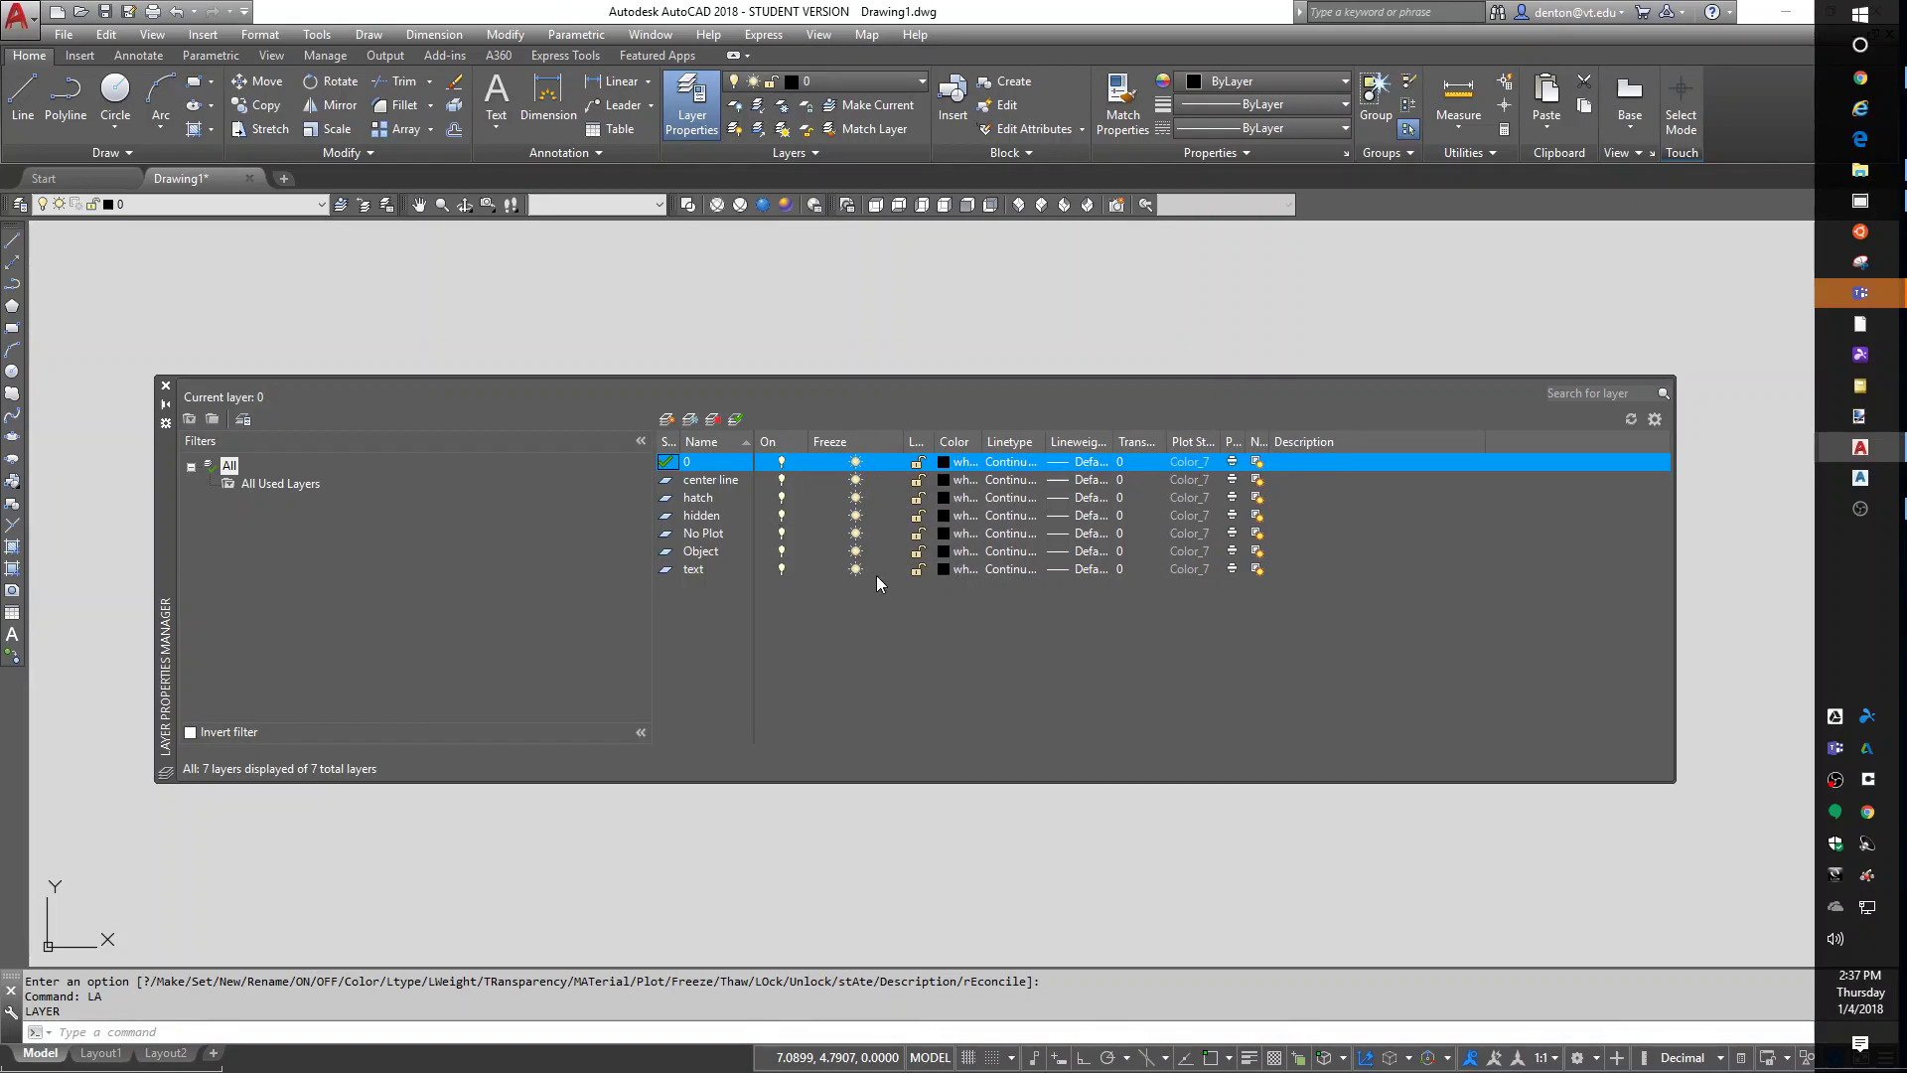
{"action": "left_click", "coordinate": [854, 498]}
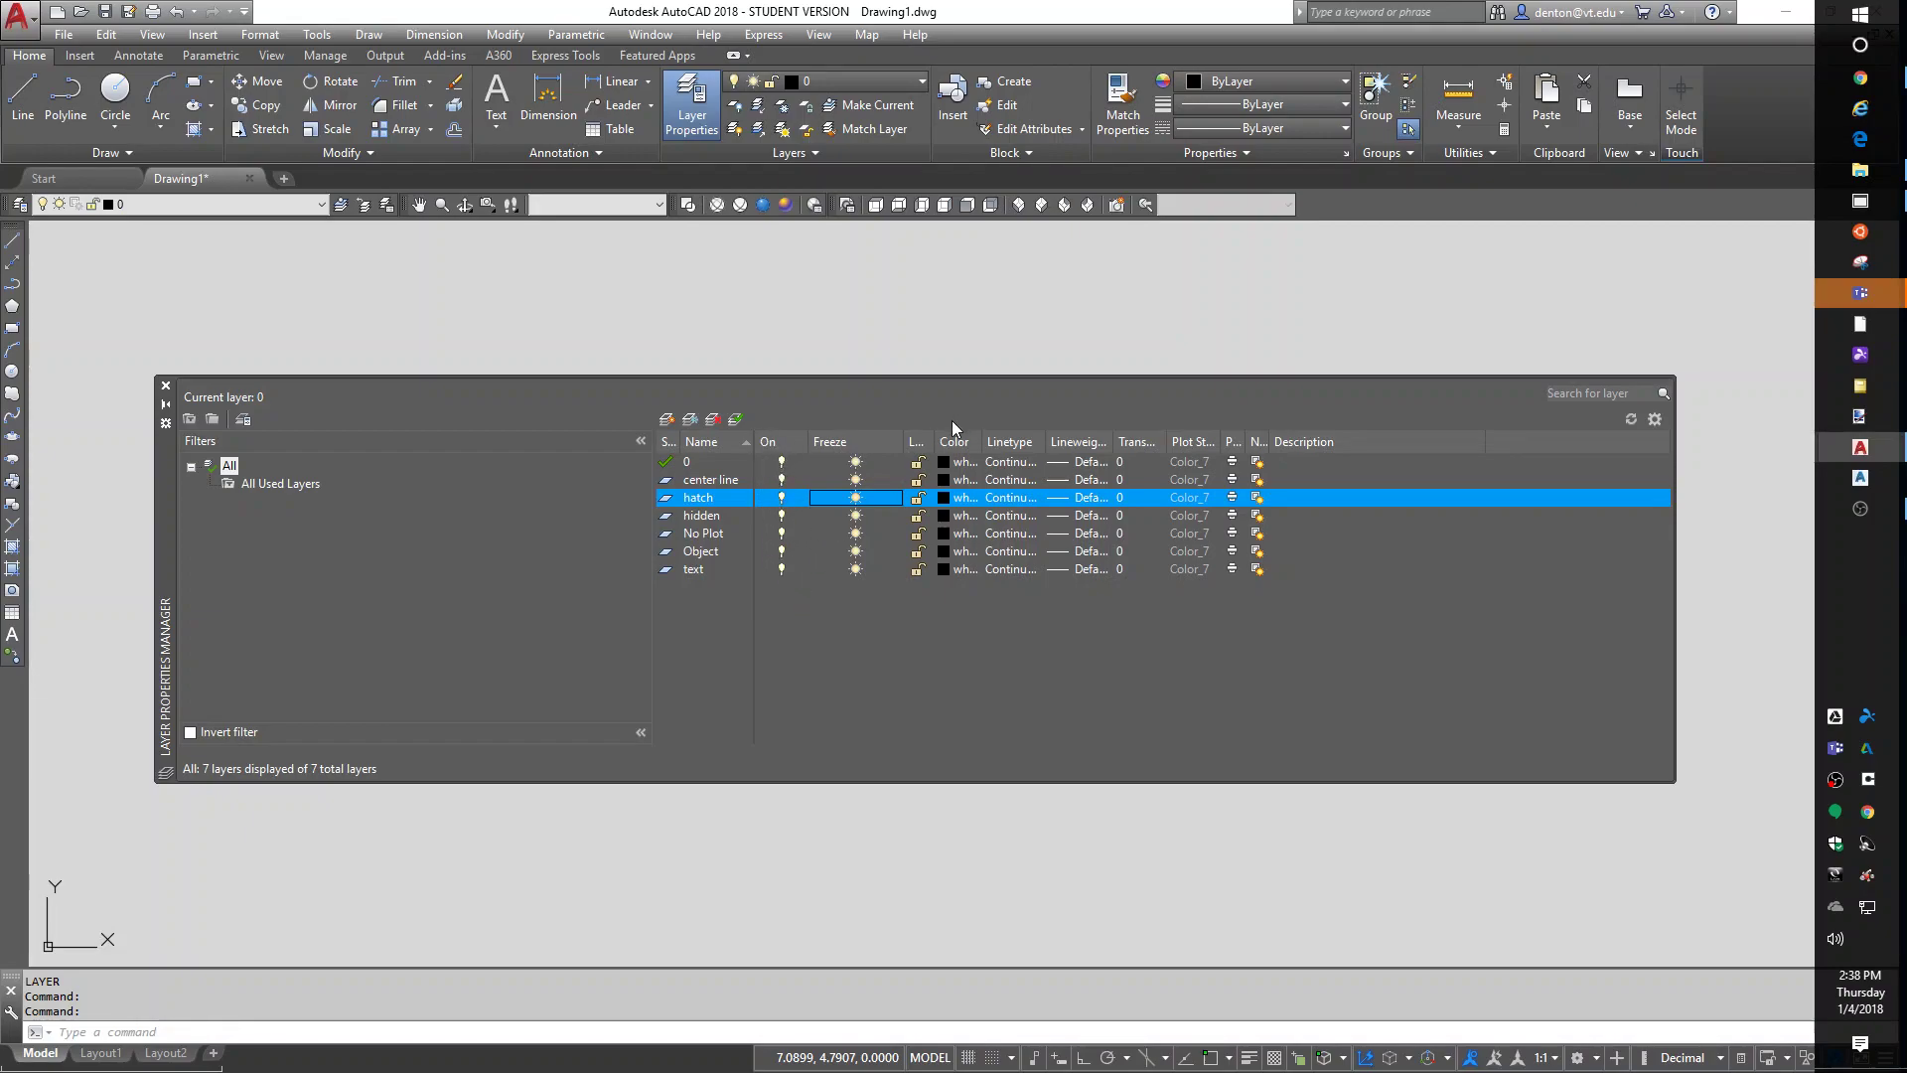
Step: Drag the Lock, Color and Transparency column borders wider so headings and colour names show fully
{"action": "left_click_drag", "start_coordinate": [937, 437], "coordinate": [966, 437]}
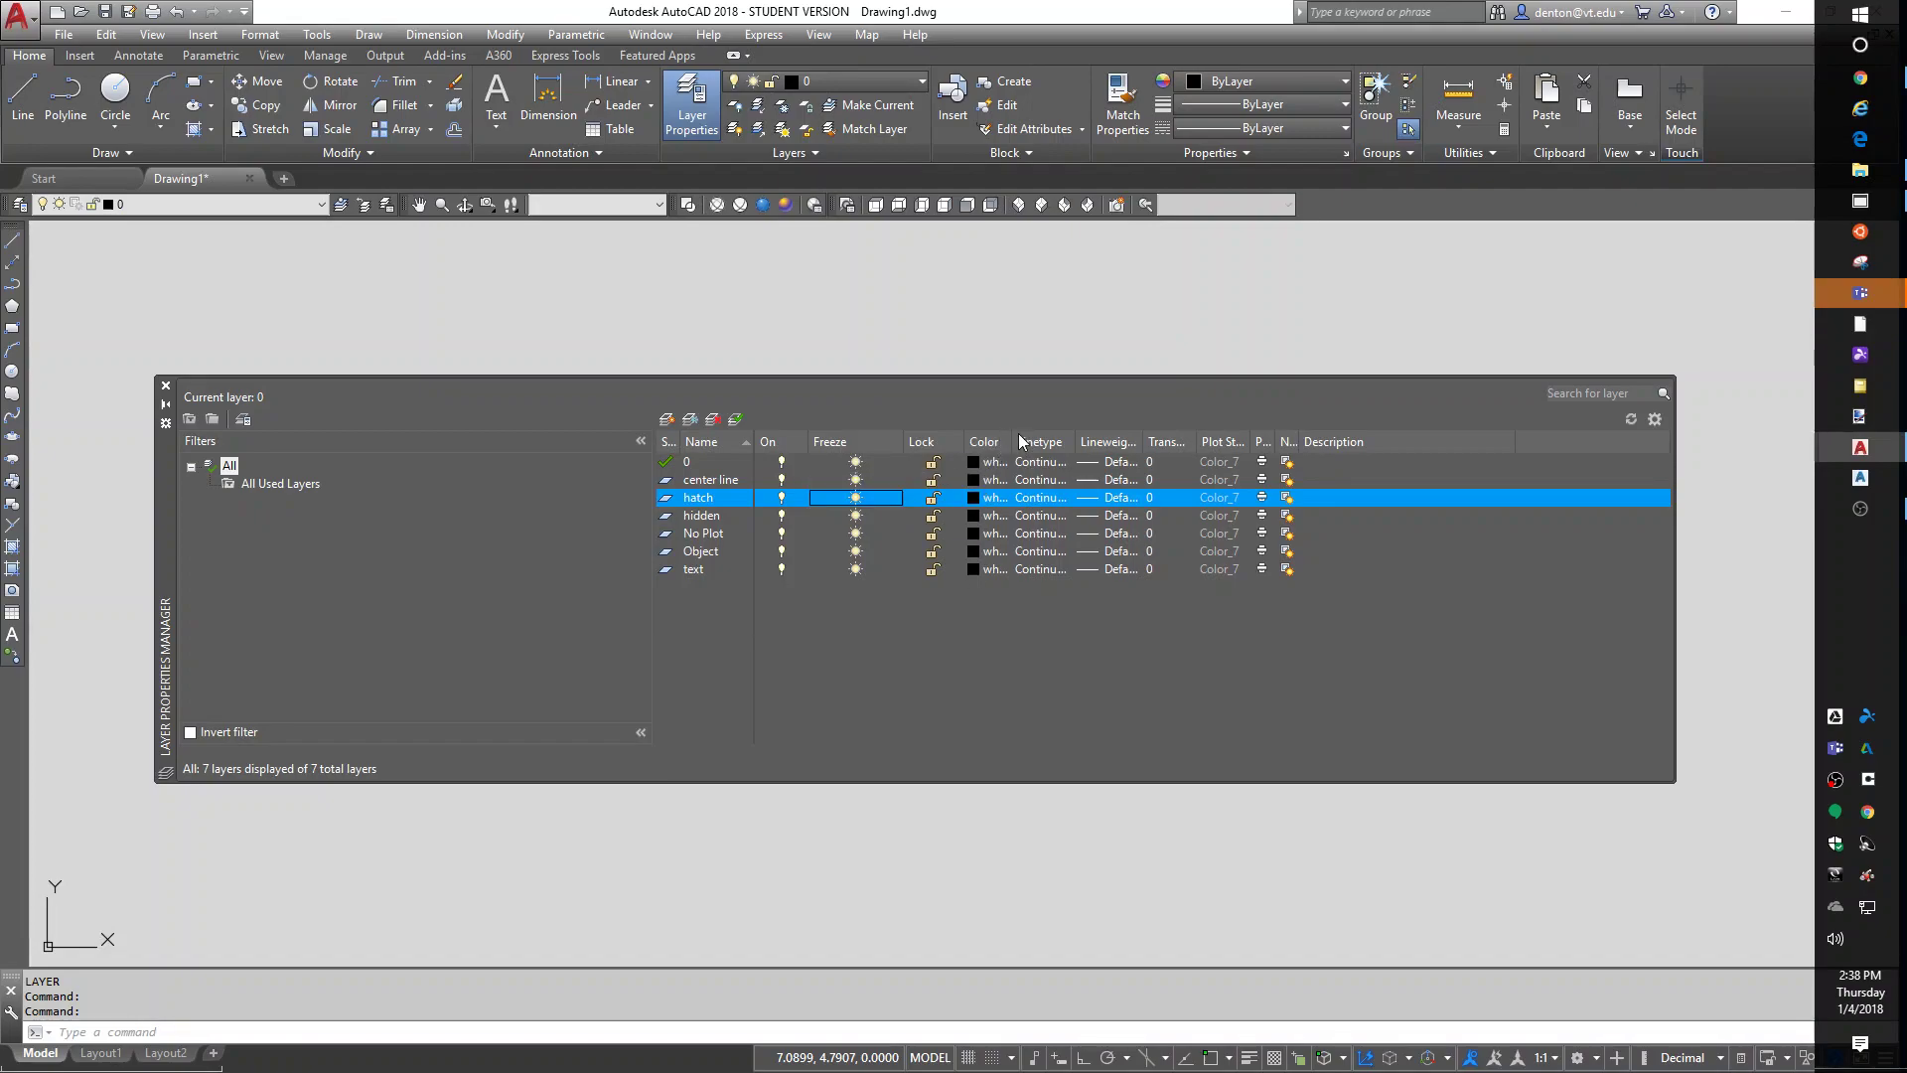
{"action": "left_click_drag", "start_coordinate": [1010, 435], "coordinate": [1285, 434]}
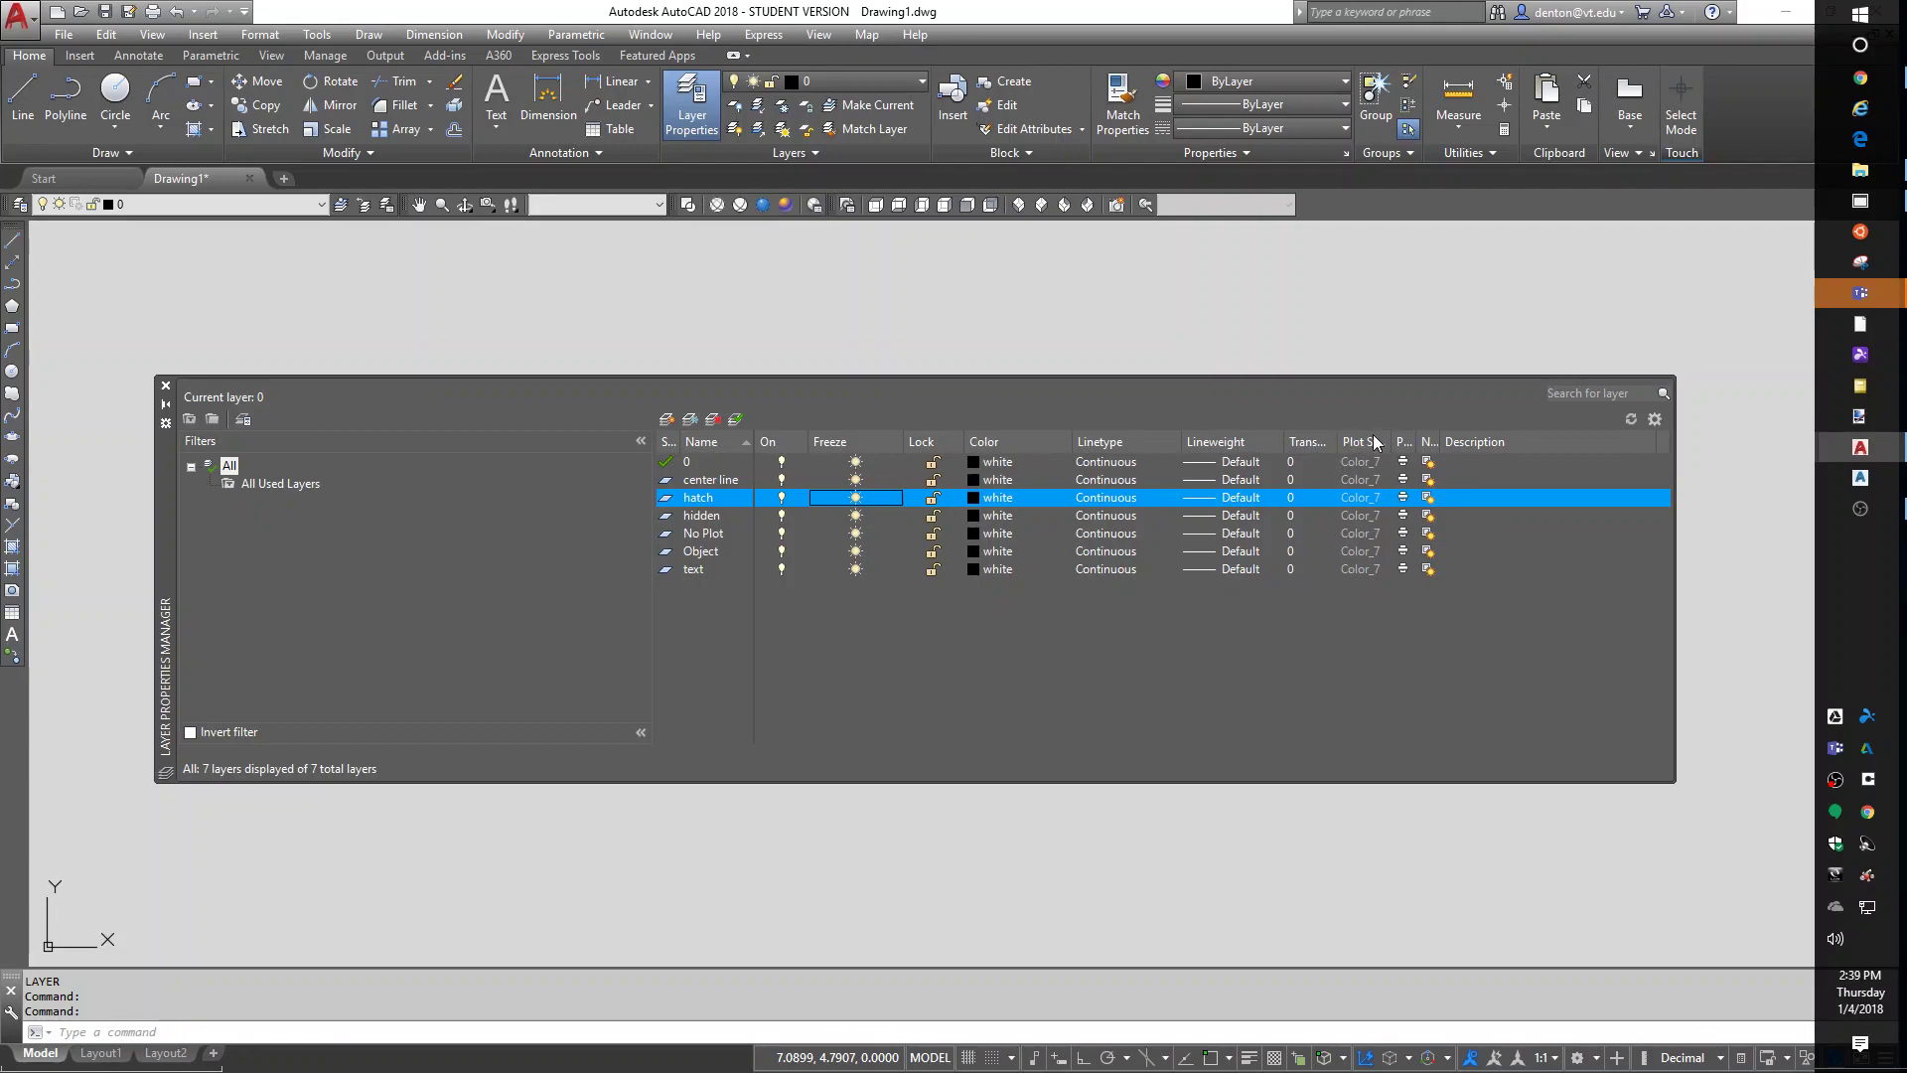
{"action": "left_click_drag", "start_coordinate": [1337, 441], "coordinate": [1373, 441]}
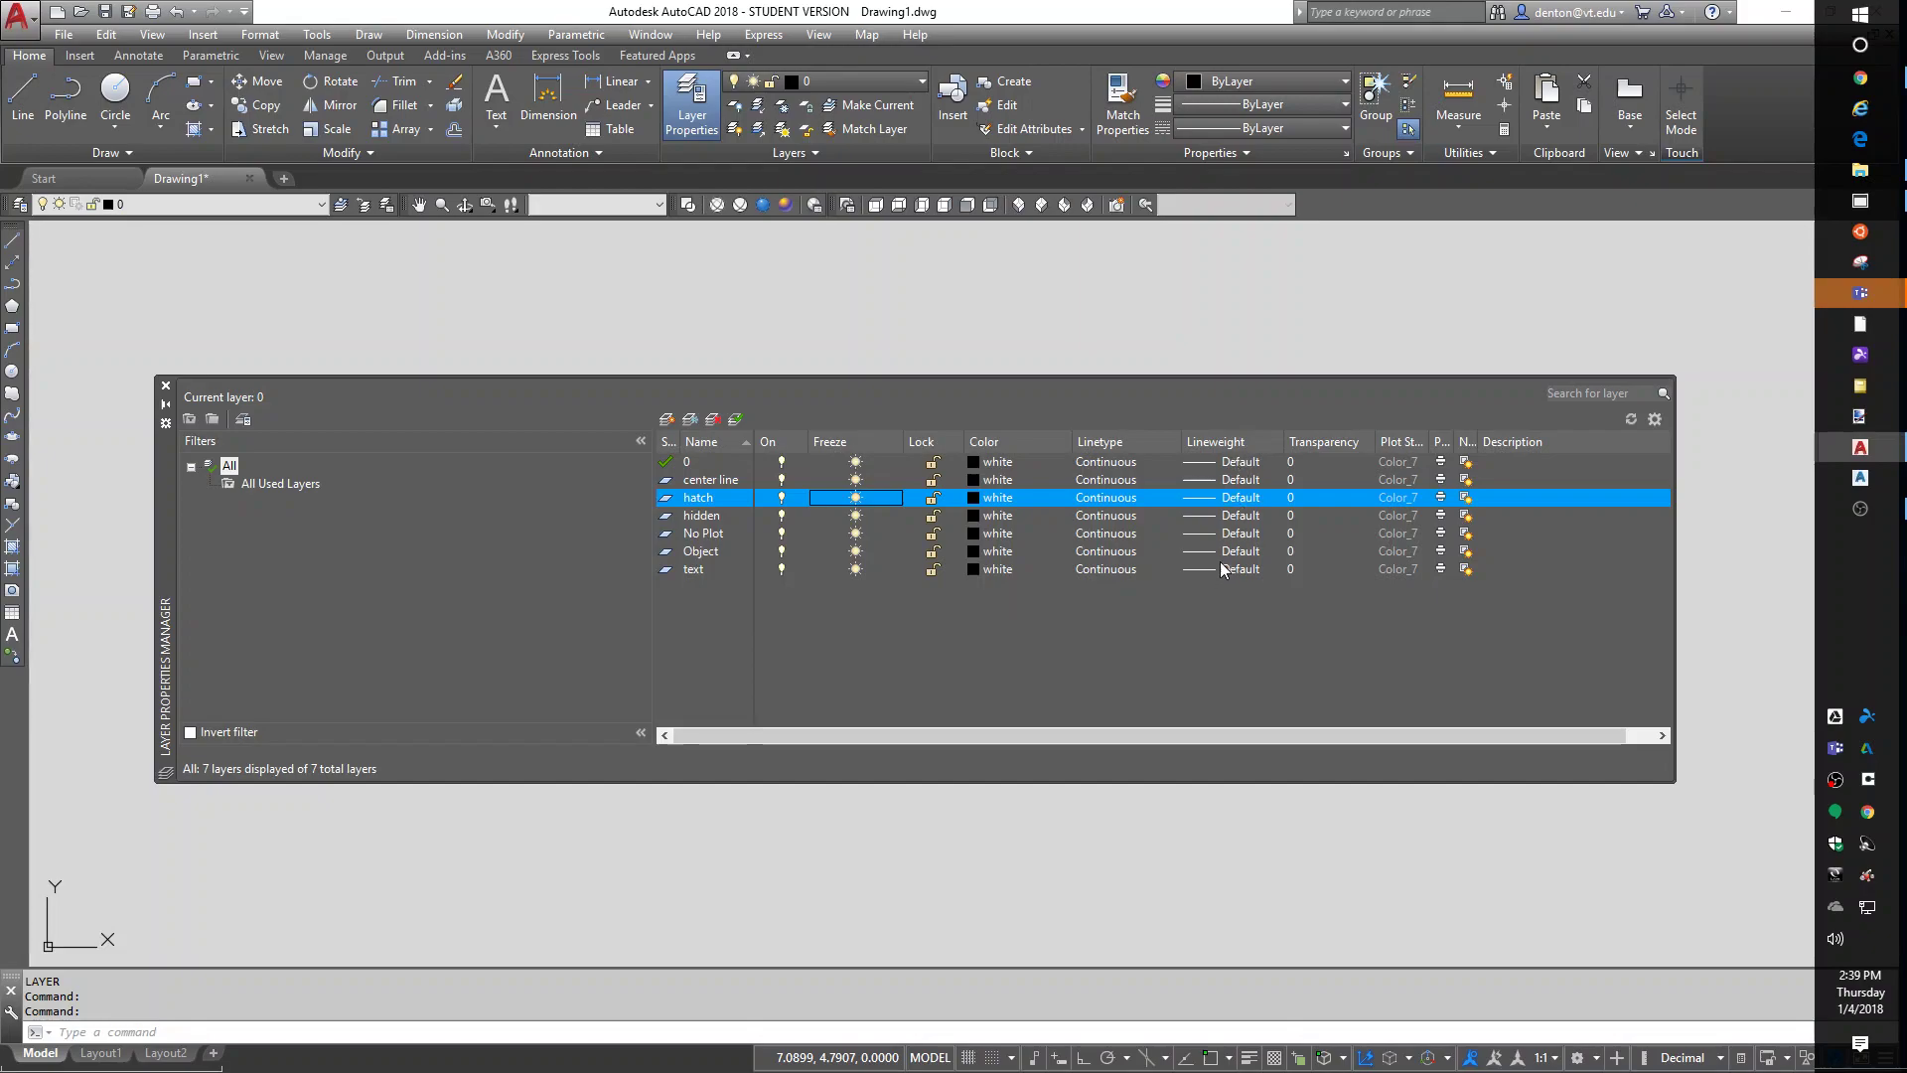
Step: Load the available linetypes through ZIGZAG and assign CENTER to the center line layer
{"action": "left_click", "coordinate": [1099, 479]}
{"action": "left_click", "coordinate": [1098, 479]}
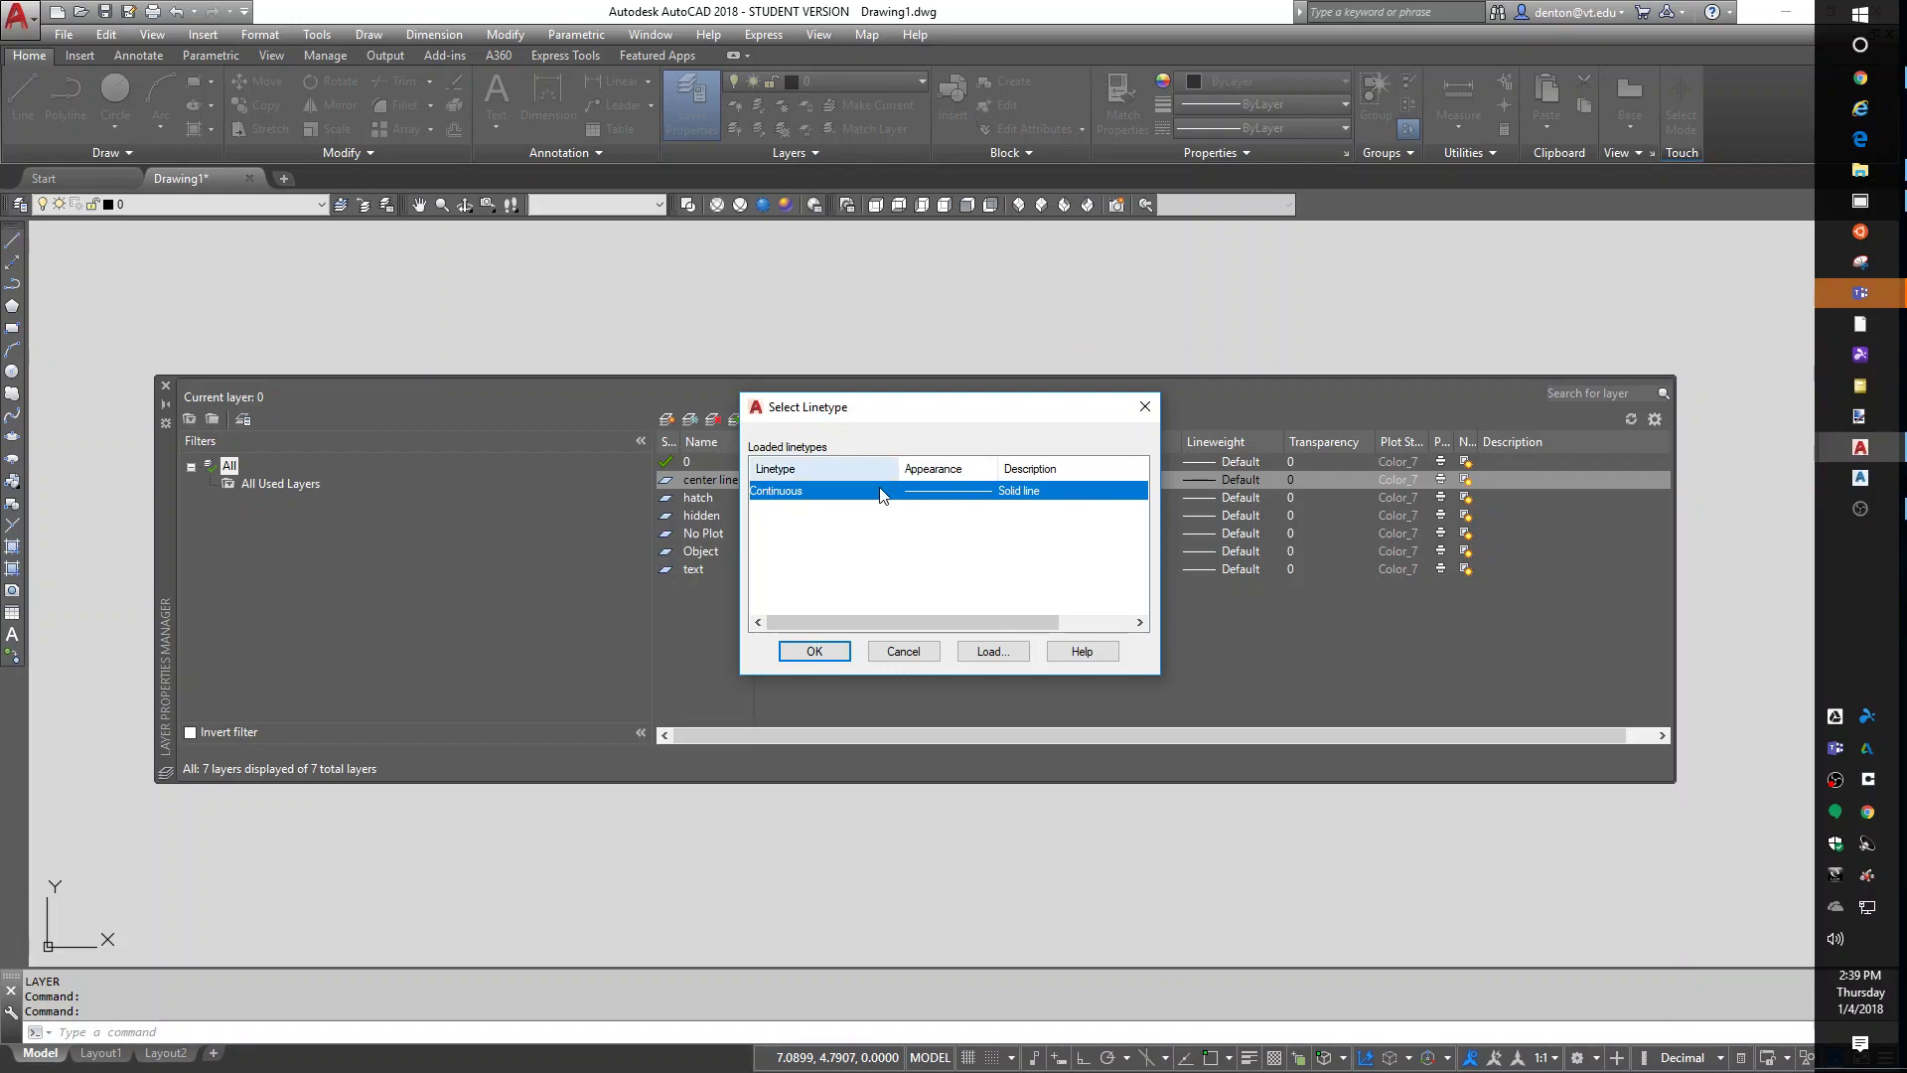
{"action": "left_click", "coordinate": [997, 652]}
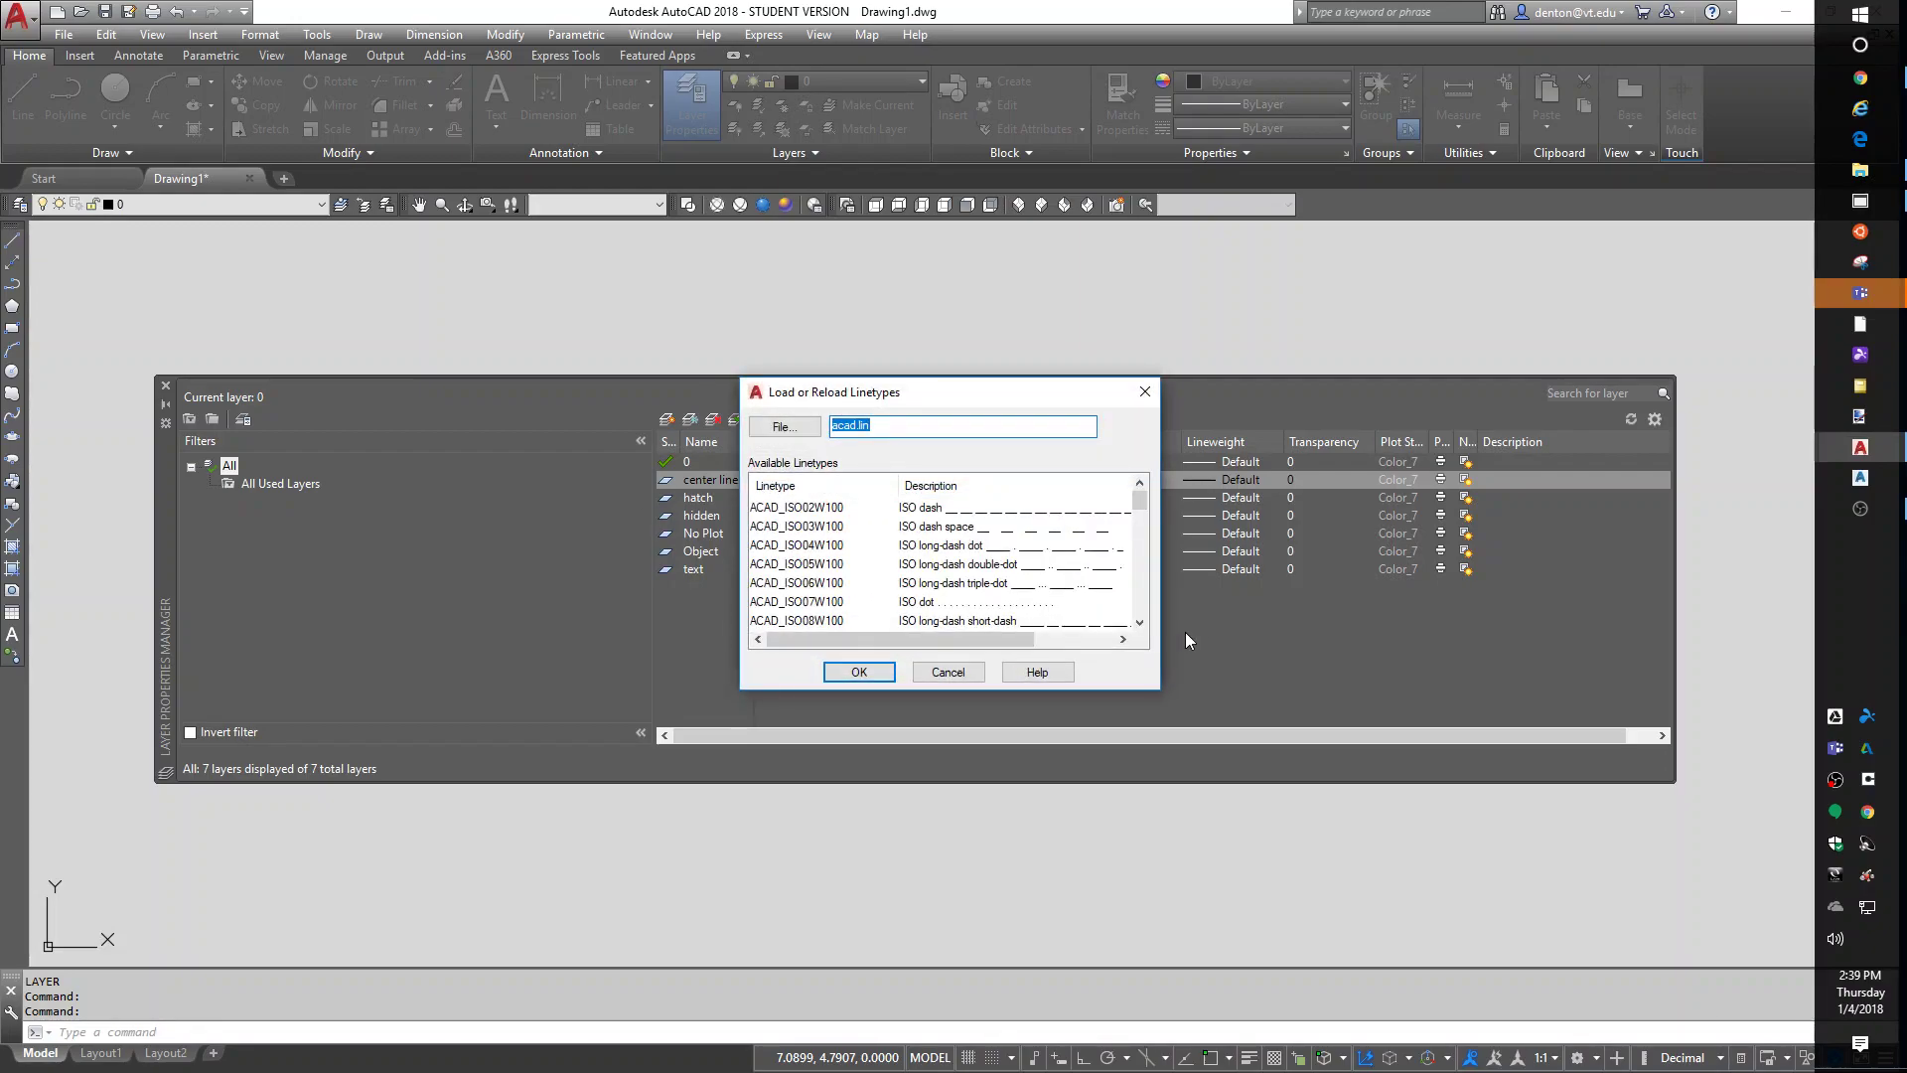
{"action": "left_click_drag", "start_coordinate": [1142, 500], "coordinate": [1145, 534]}
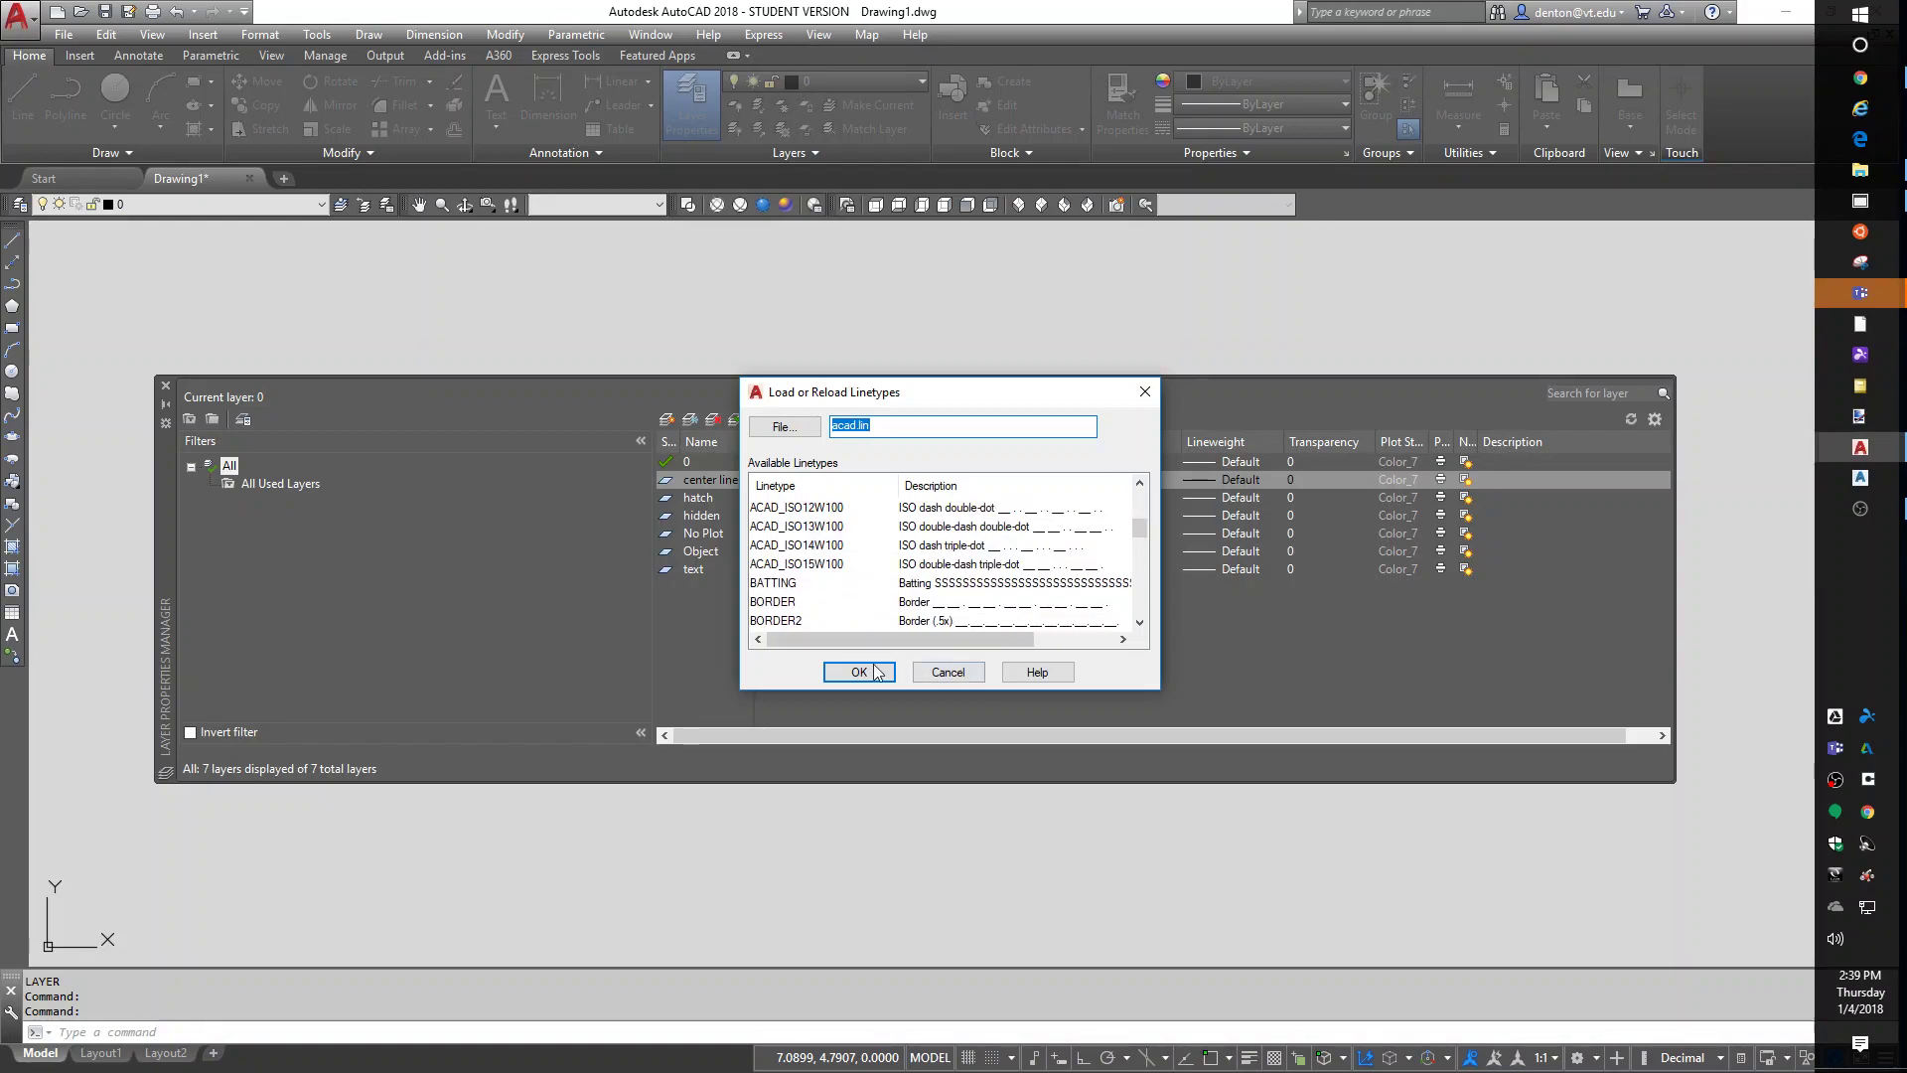
{"action": "left_click", "coordinate": [798, 586]}
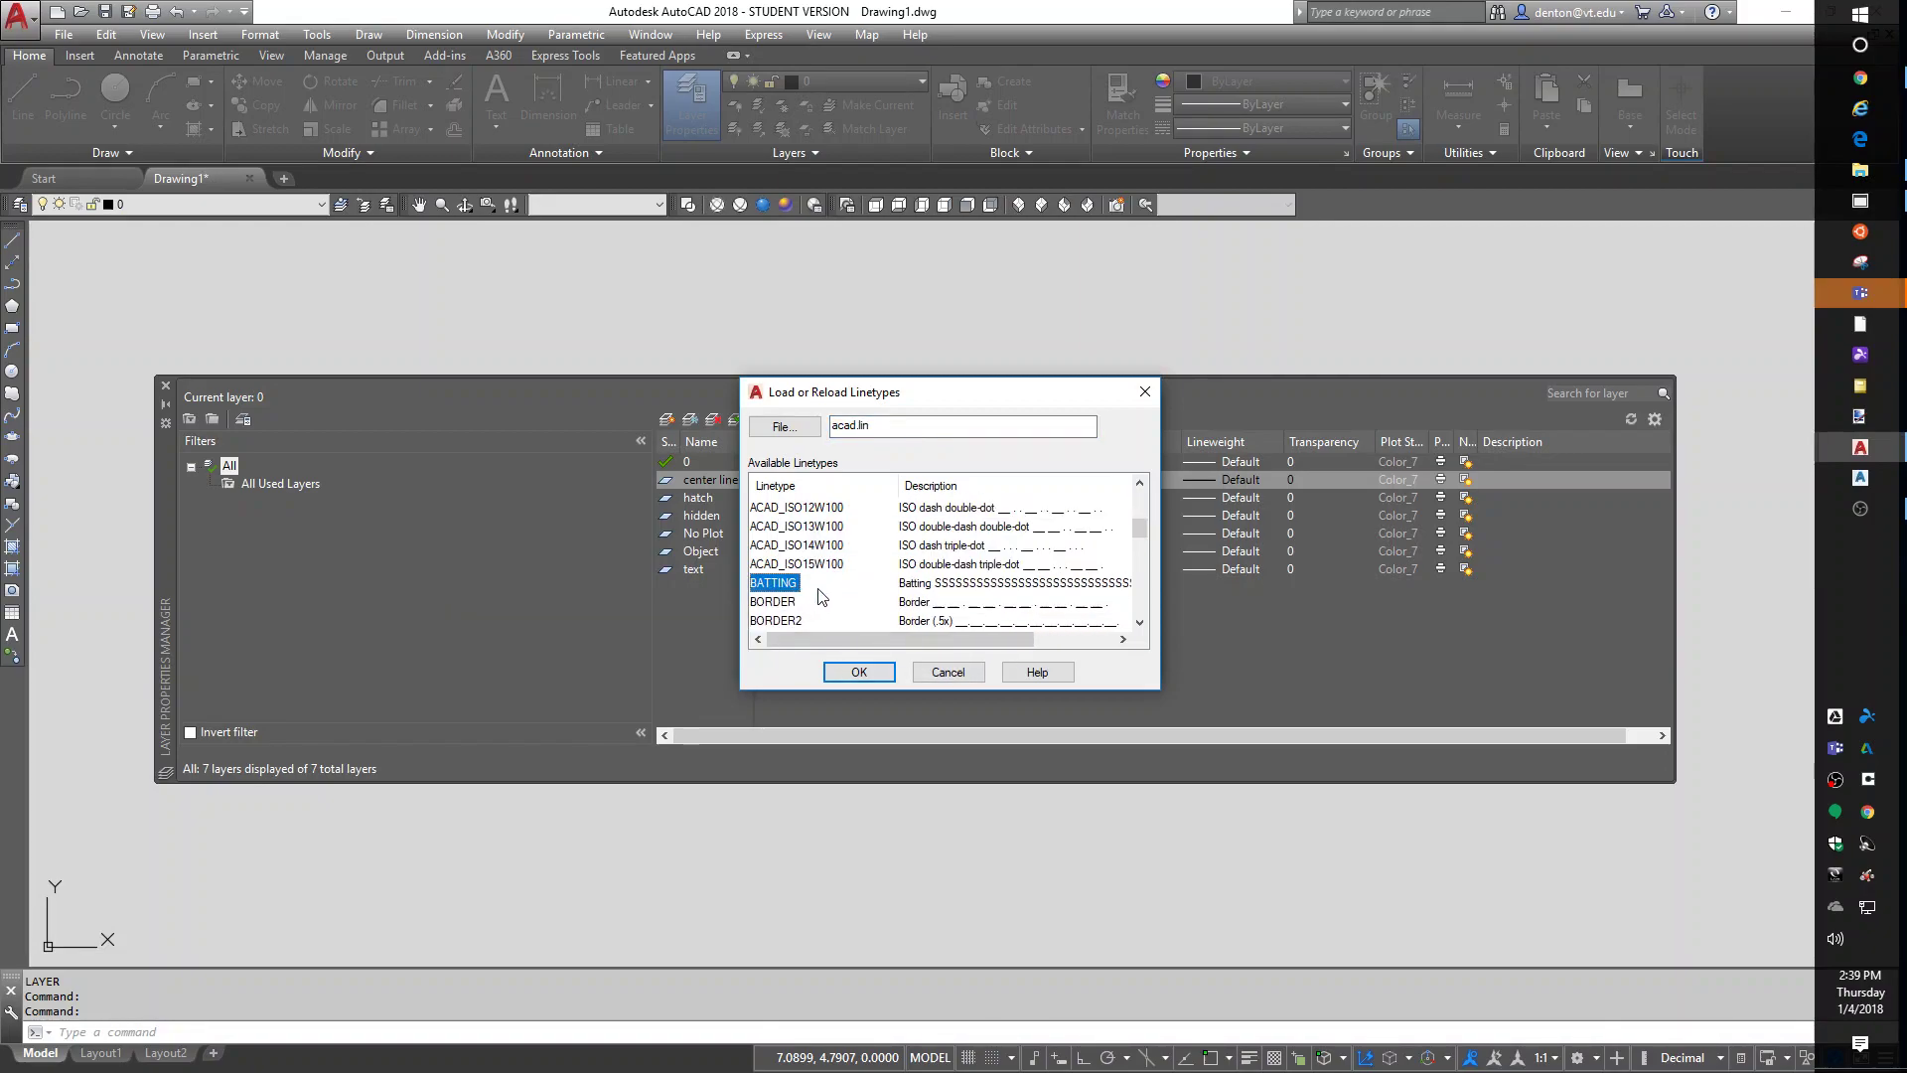
{"action": "scroll", "coordinate": [822, 593], "scroll_direction": "down", "scroll_amount": 7}
{"action": "scroll", "coordinate": [823, 593], "scroll_direction": "down", "scroll_amount": 3}
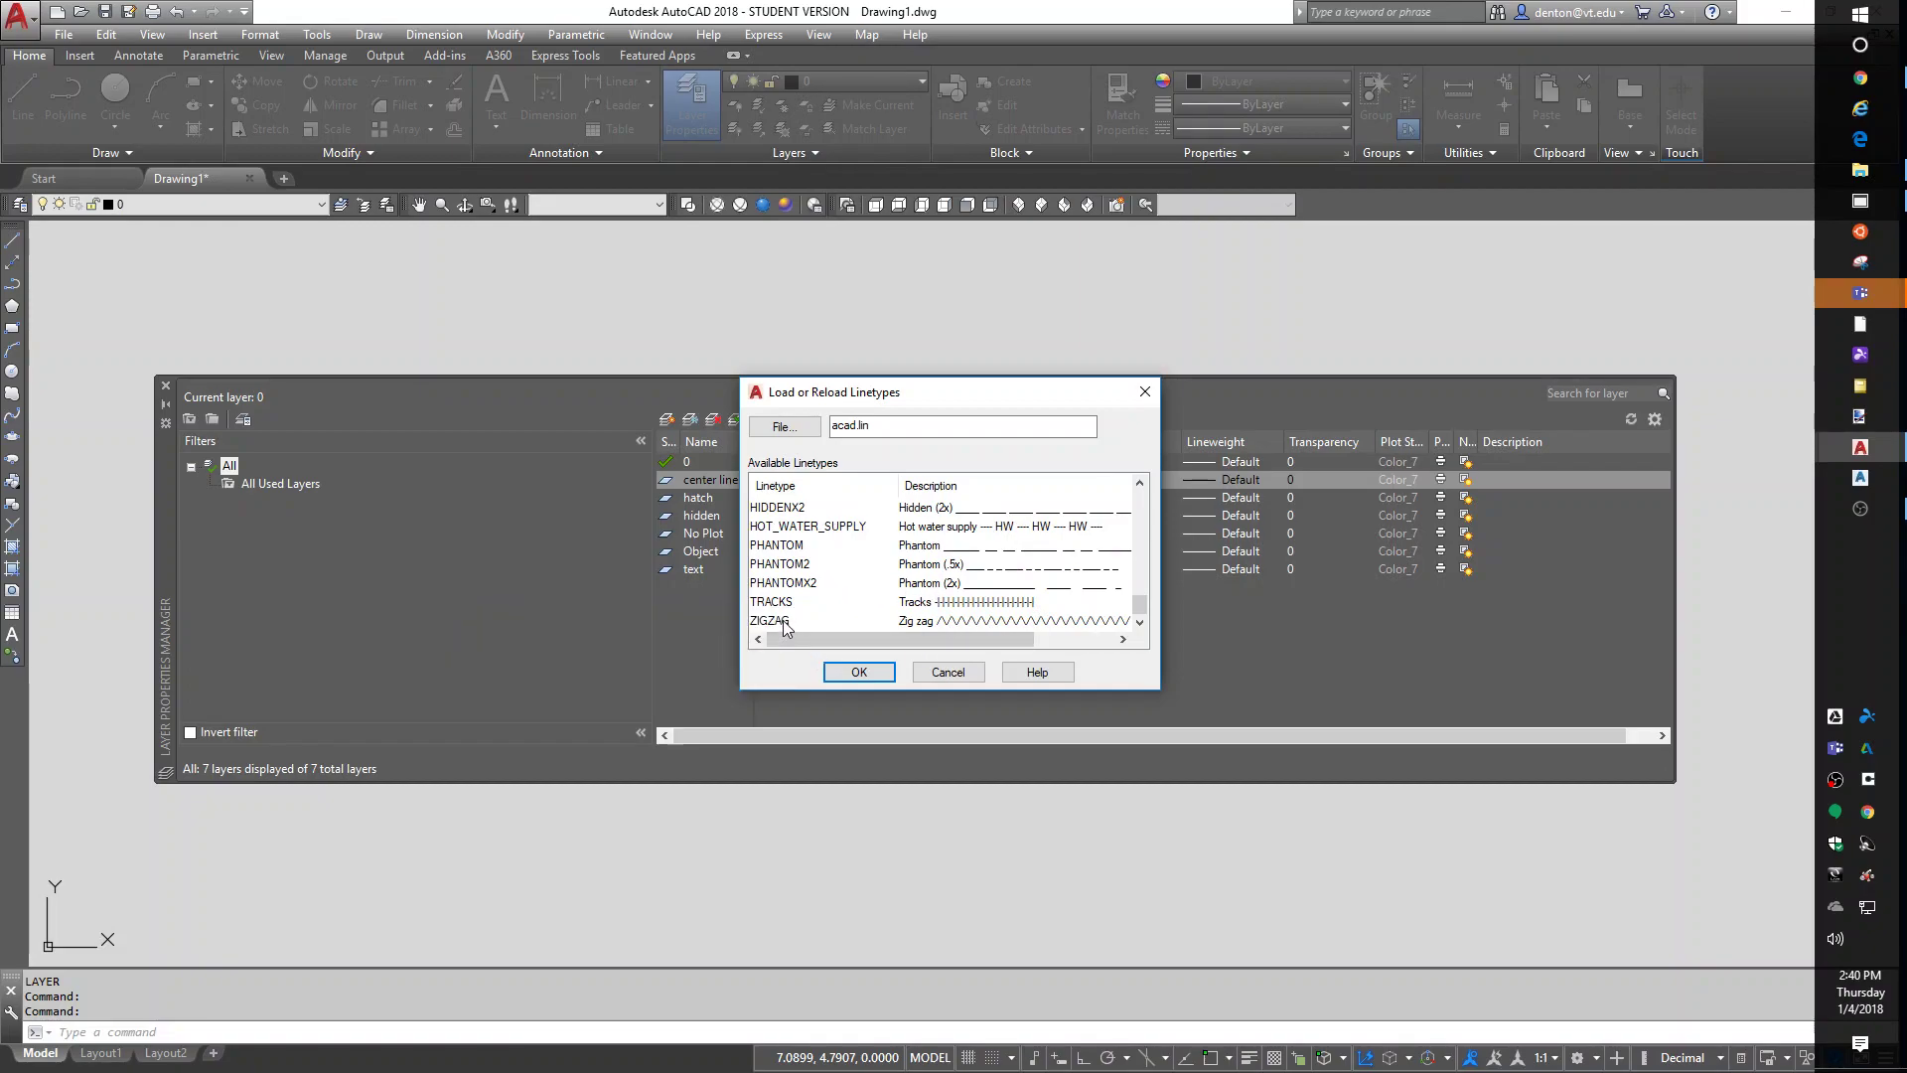
{"action": "left_click", "coordinate": [771, 620], "text": "shift"}
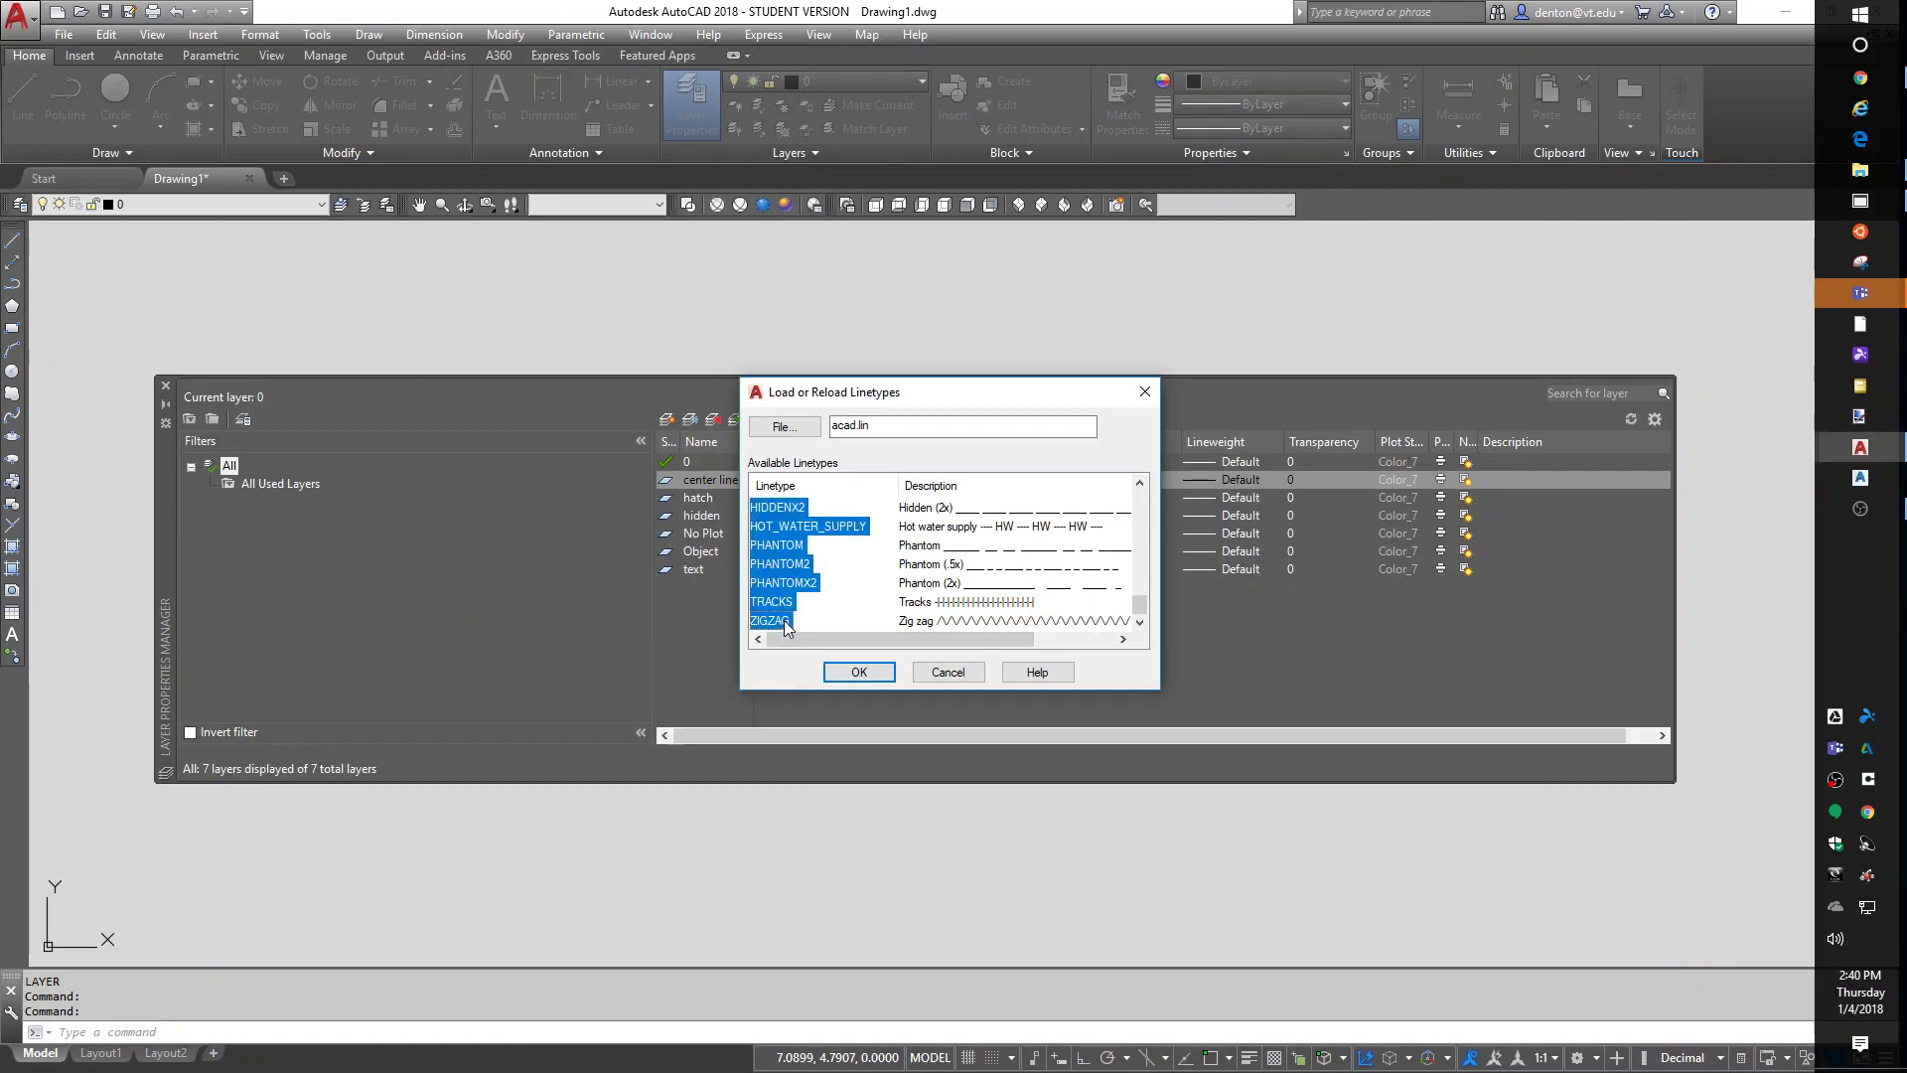
{"action": "left_click", "coordinate": [862, 675]}
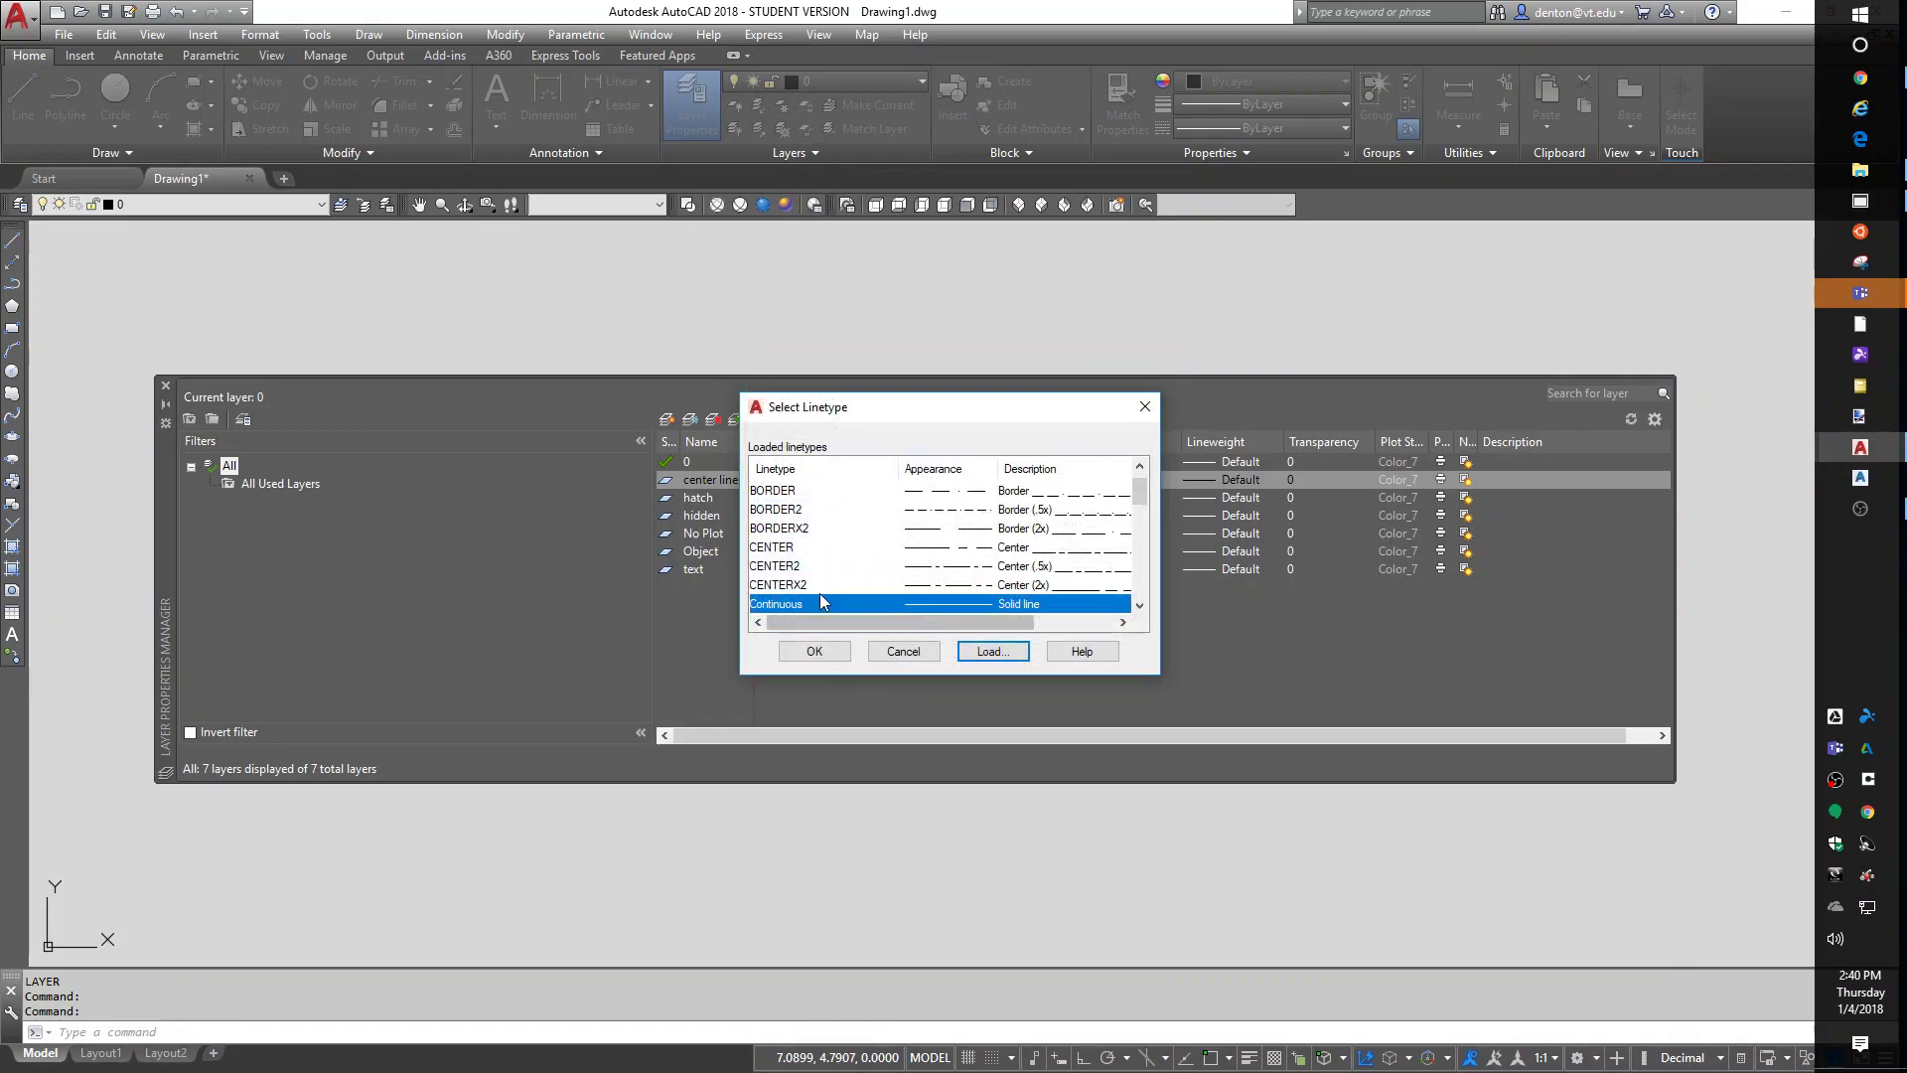
{"action": "left_click", "coordinate": [785, 547]}
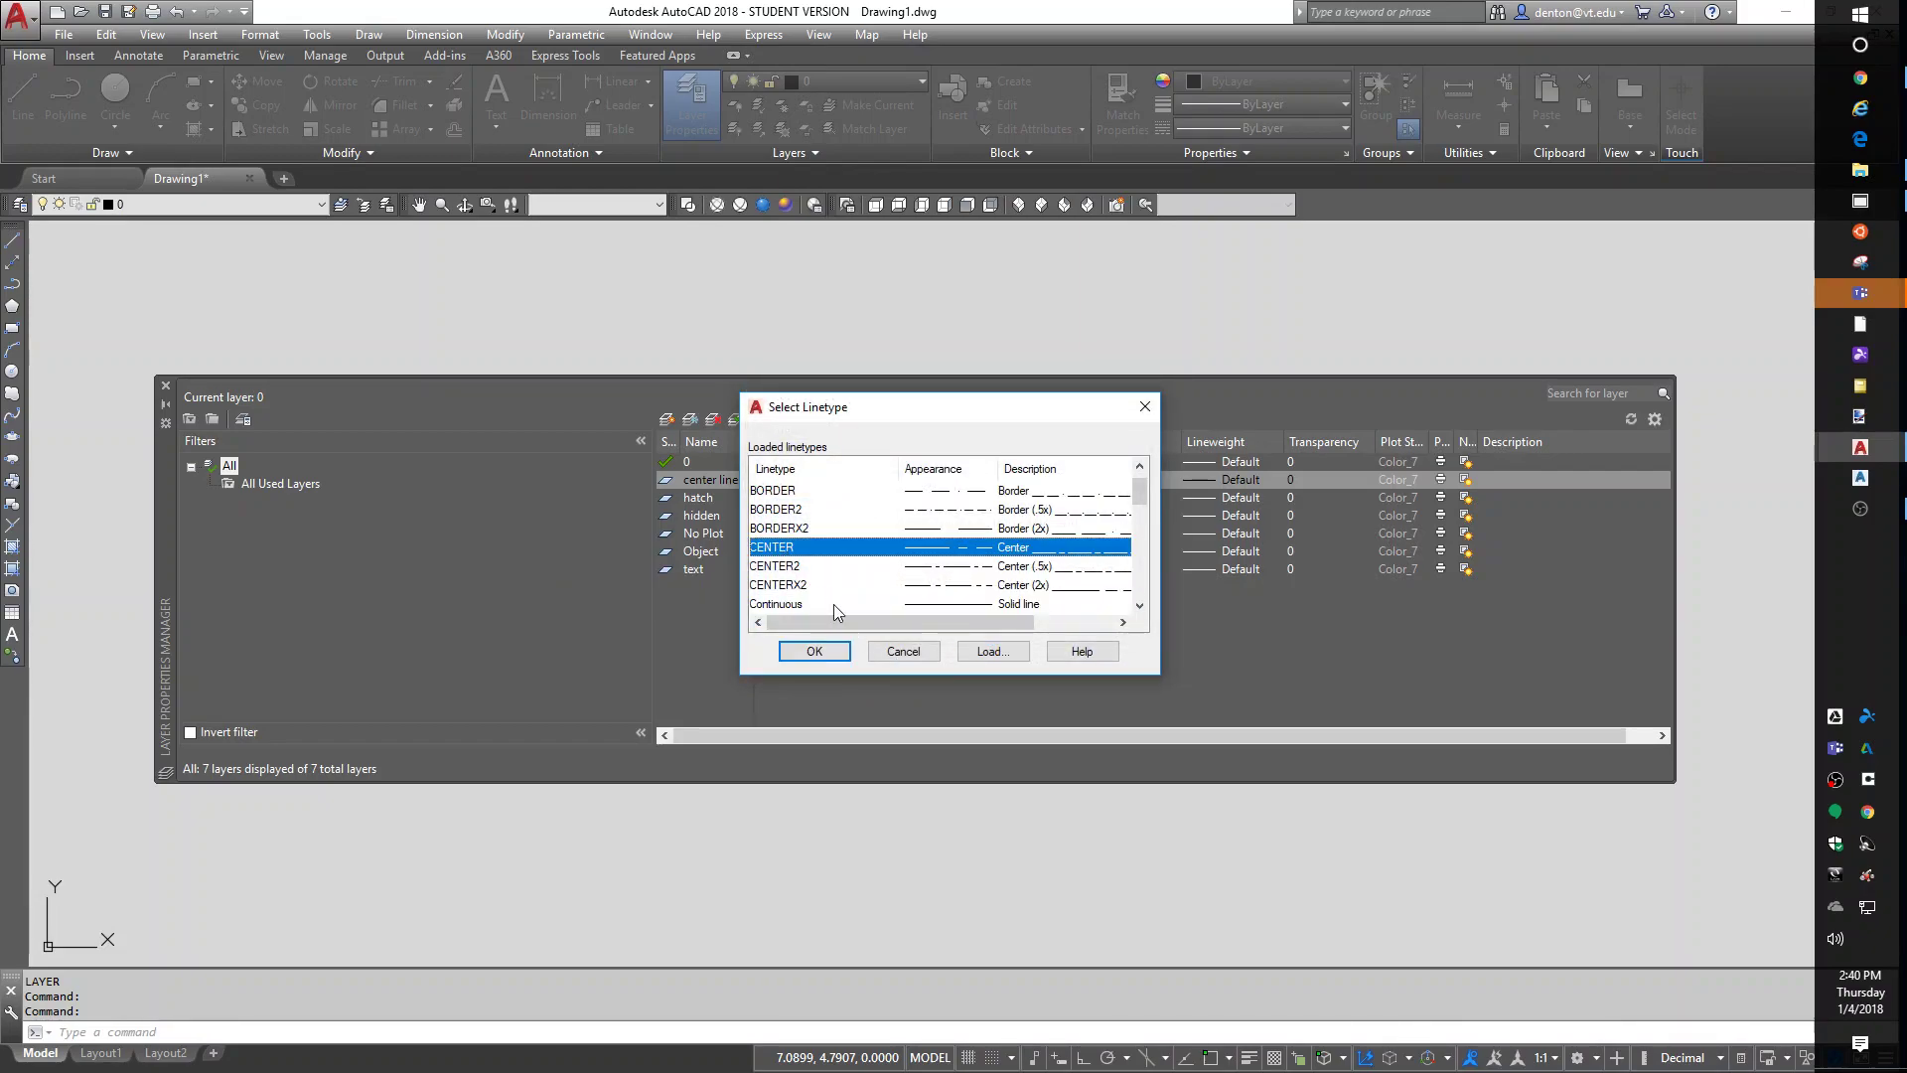
{"action": "left_click", "coordinate": [814, 650]}
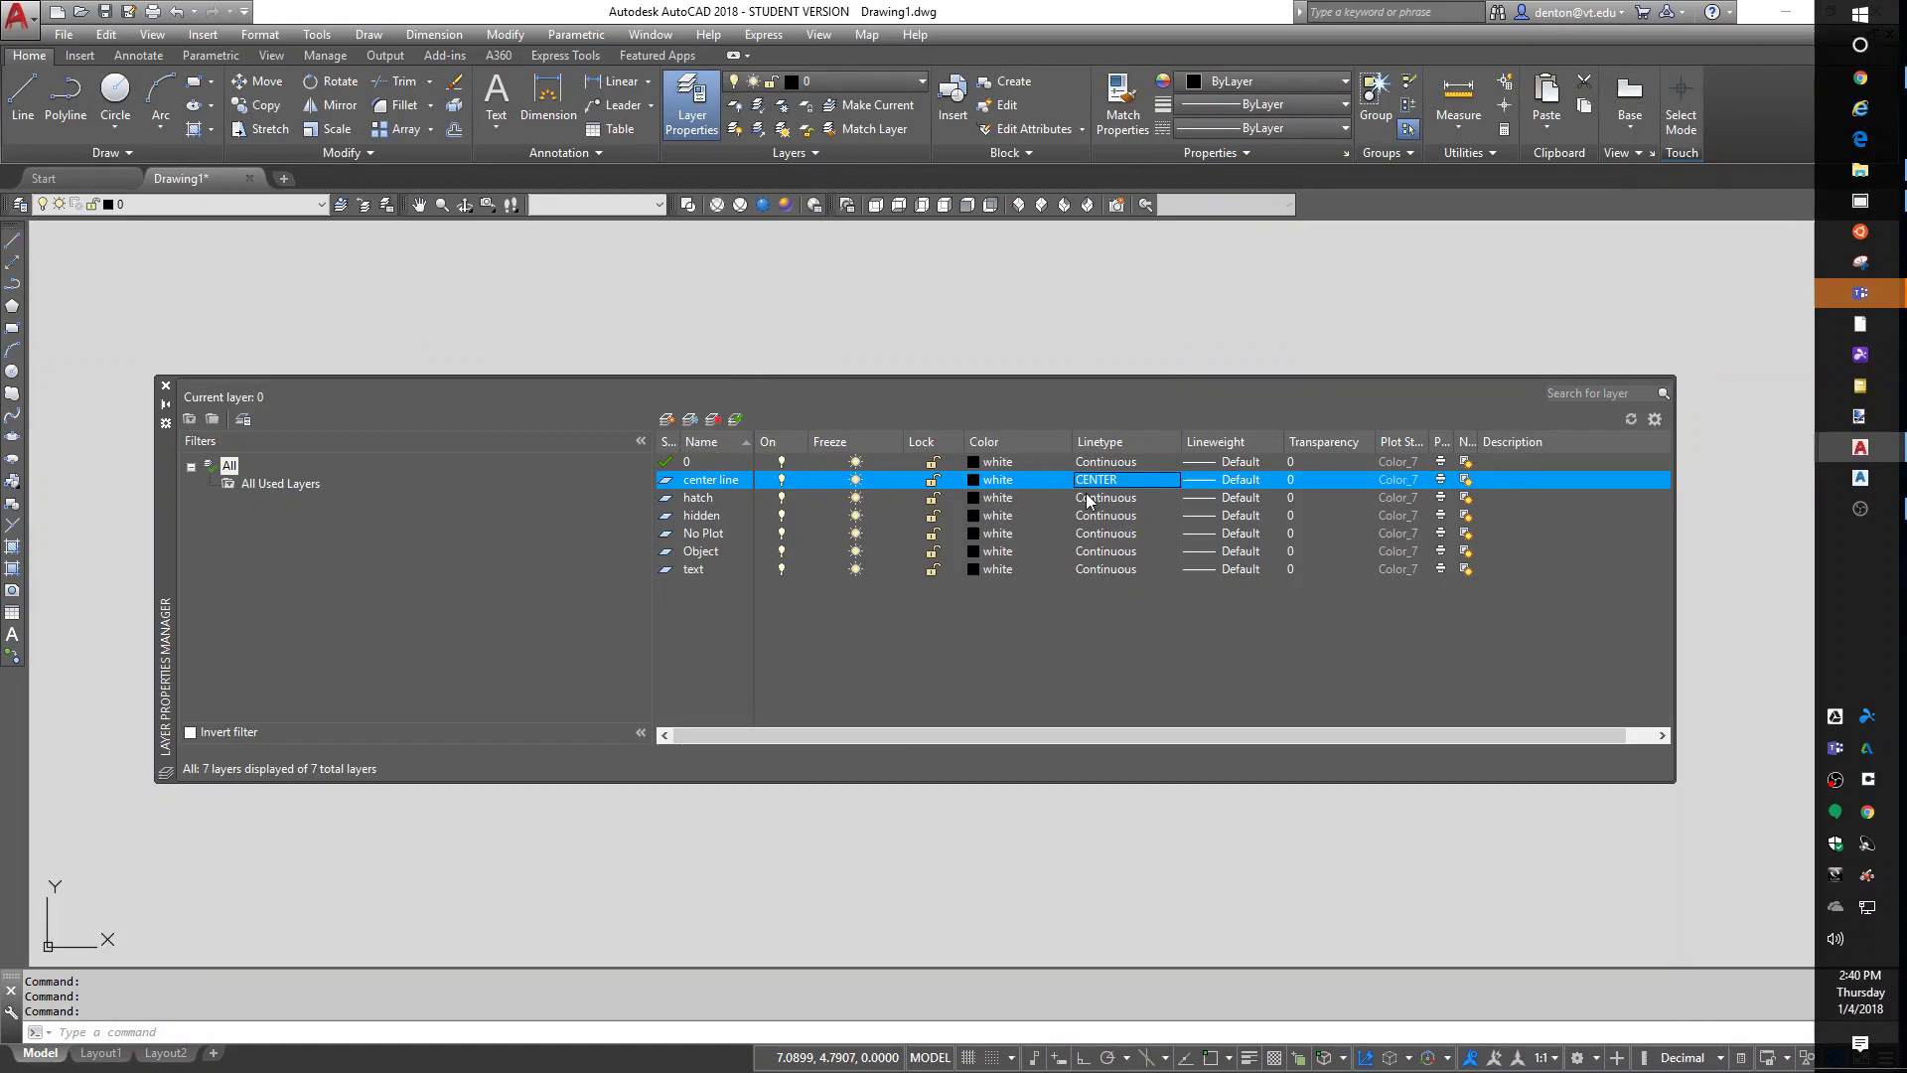
Step: Assign the HIDDEN linetype to the hidden layer
{"action": "left_click", "coordinate": [1094, 518]}
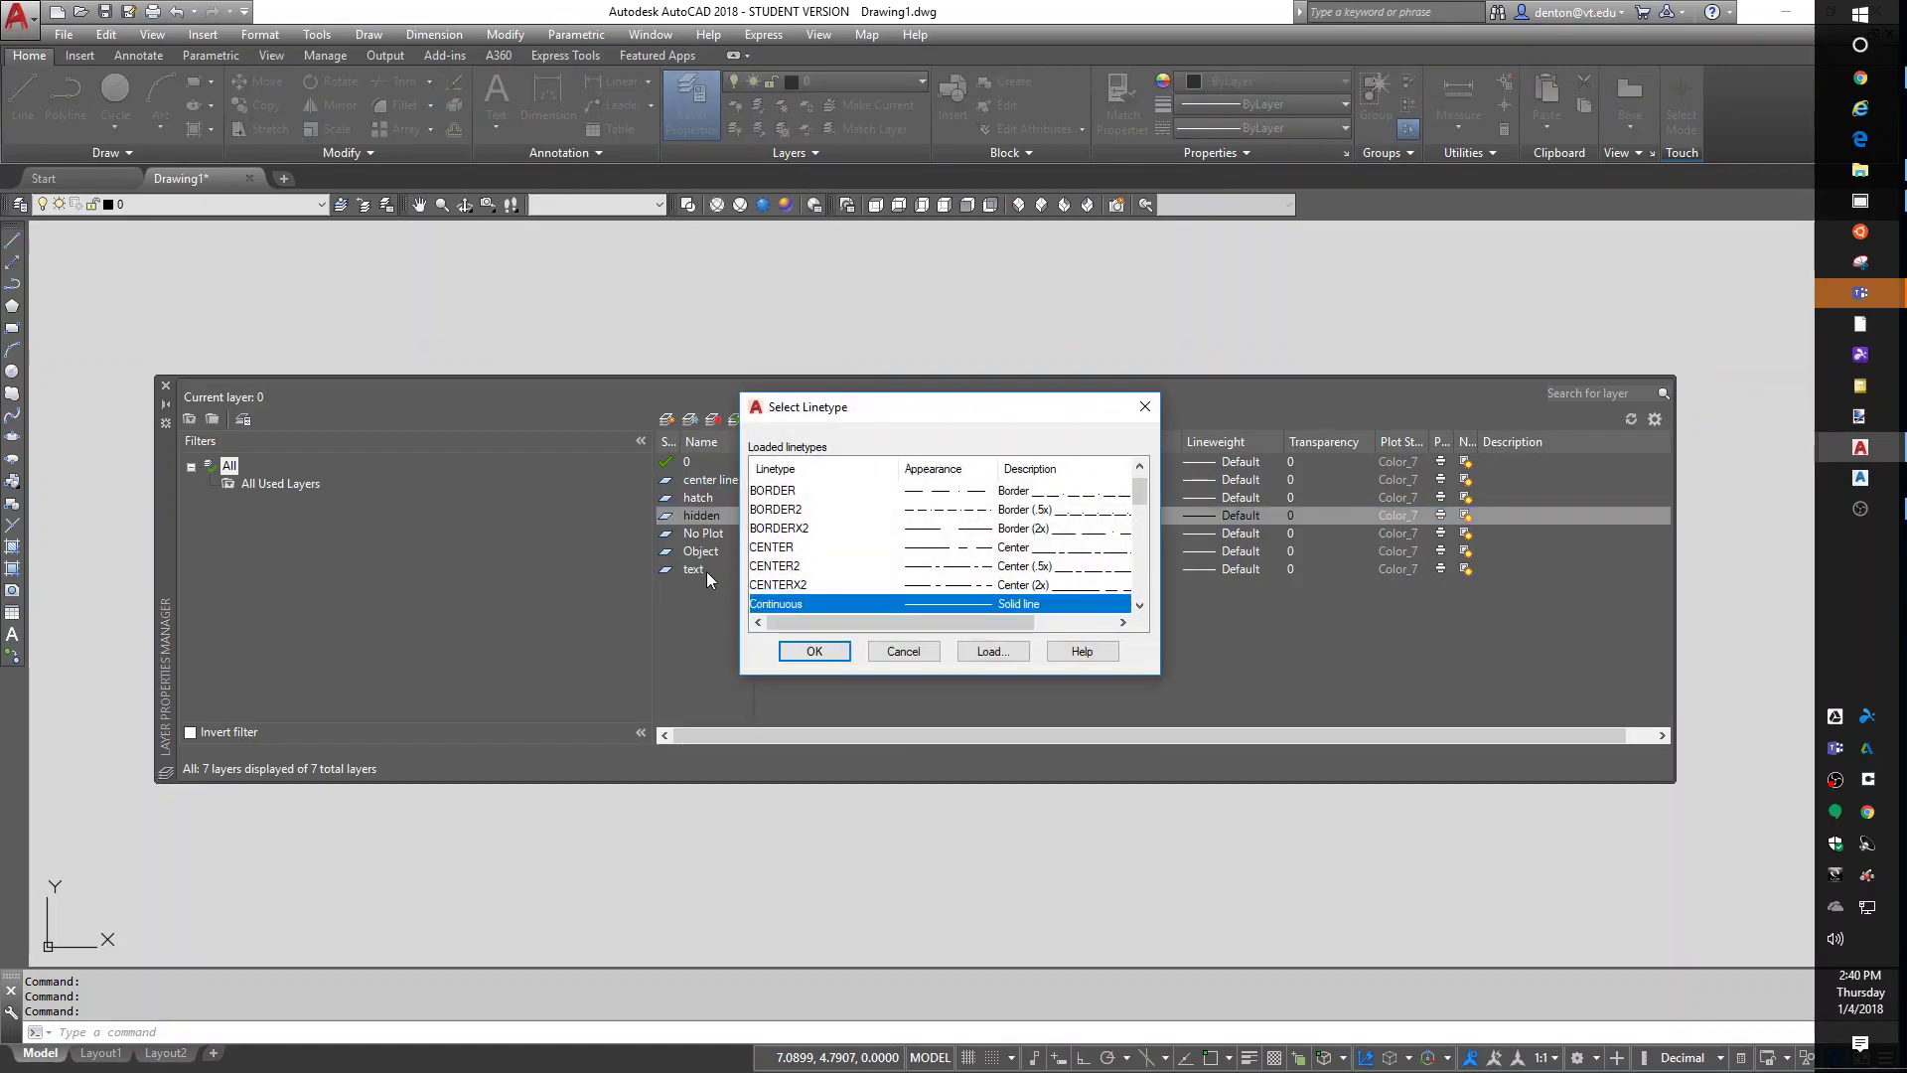
{"action": "scroll", "coordinate": [811, 546], "scroll_direction": "down", "scroll_amount": 7}
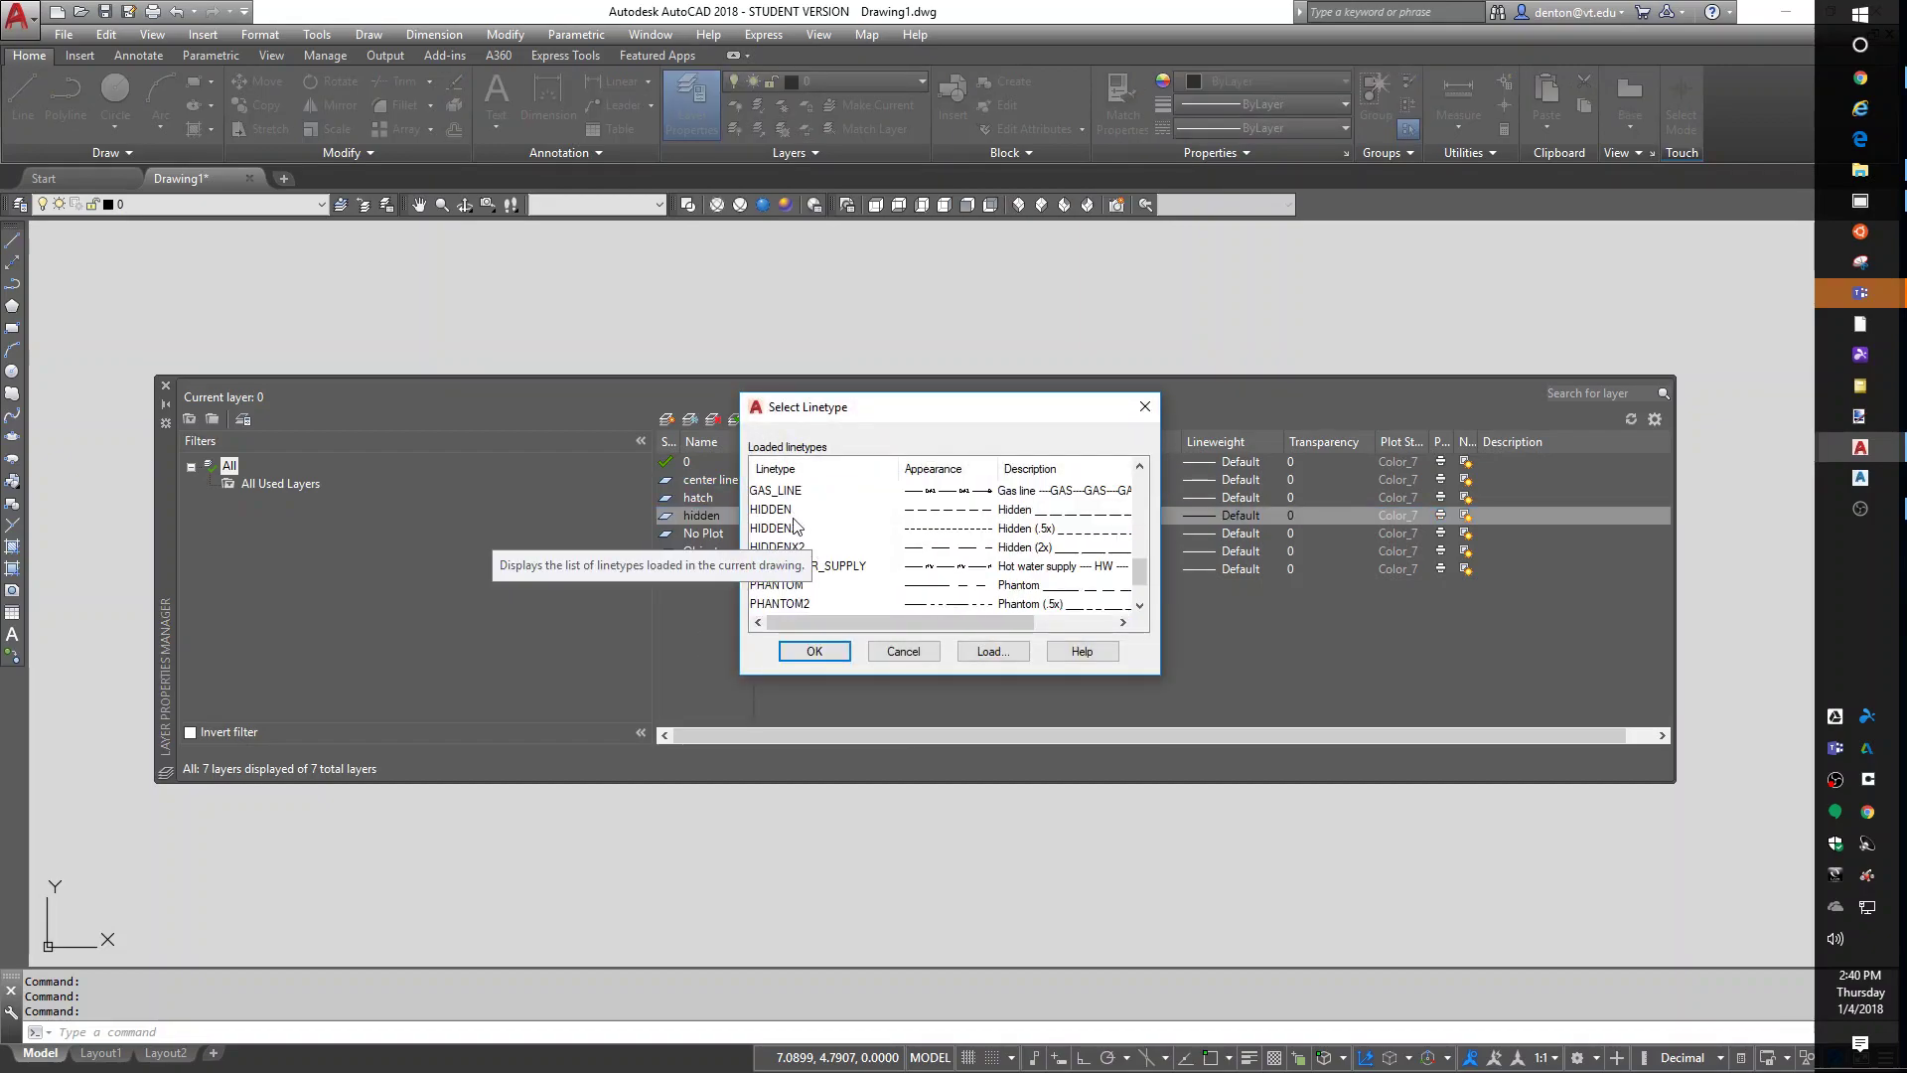
{"action": "left_click", "coordinate": [795, 511]}
{"action": "left_click", "coordinate": [813, 653]}
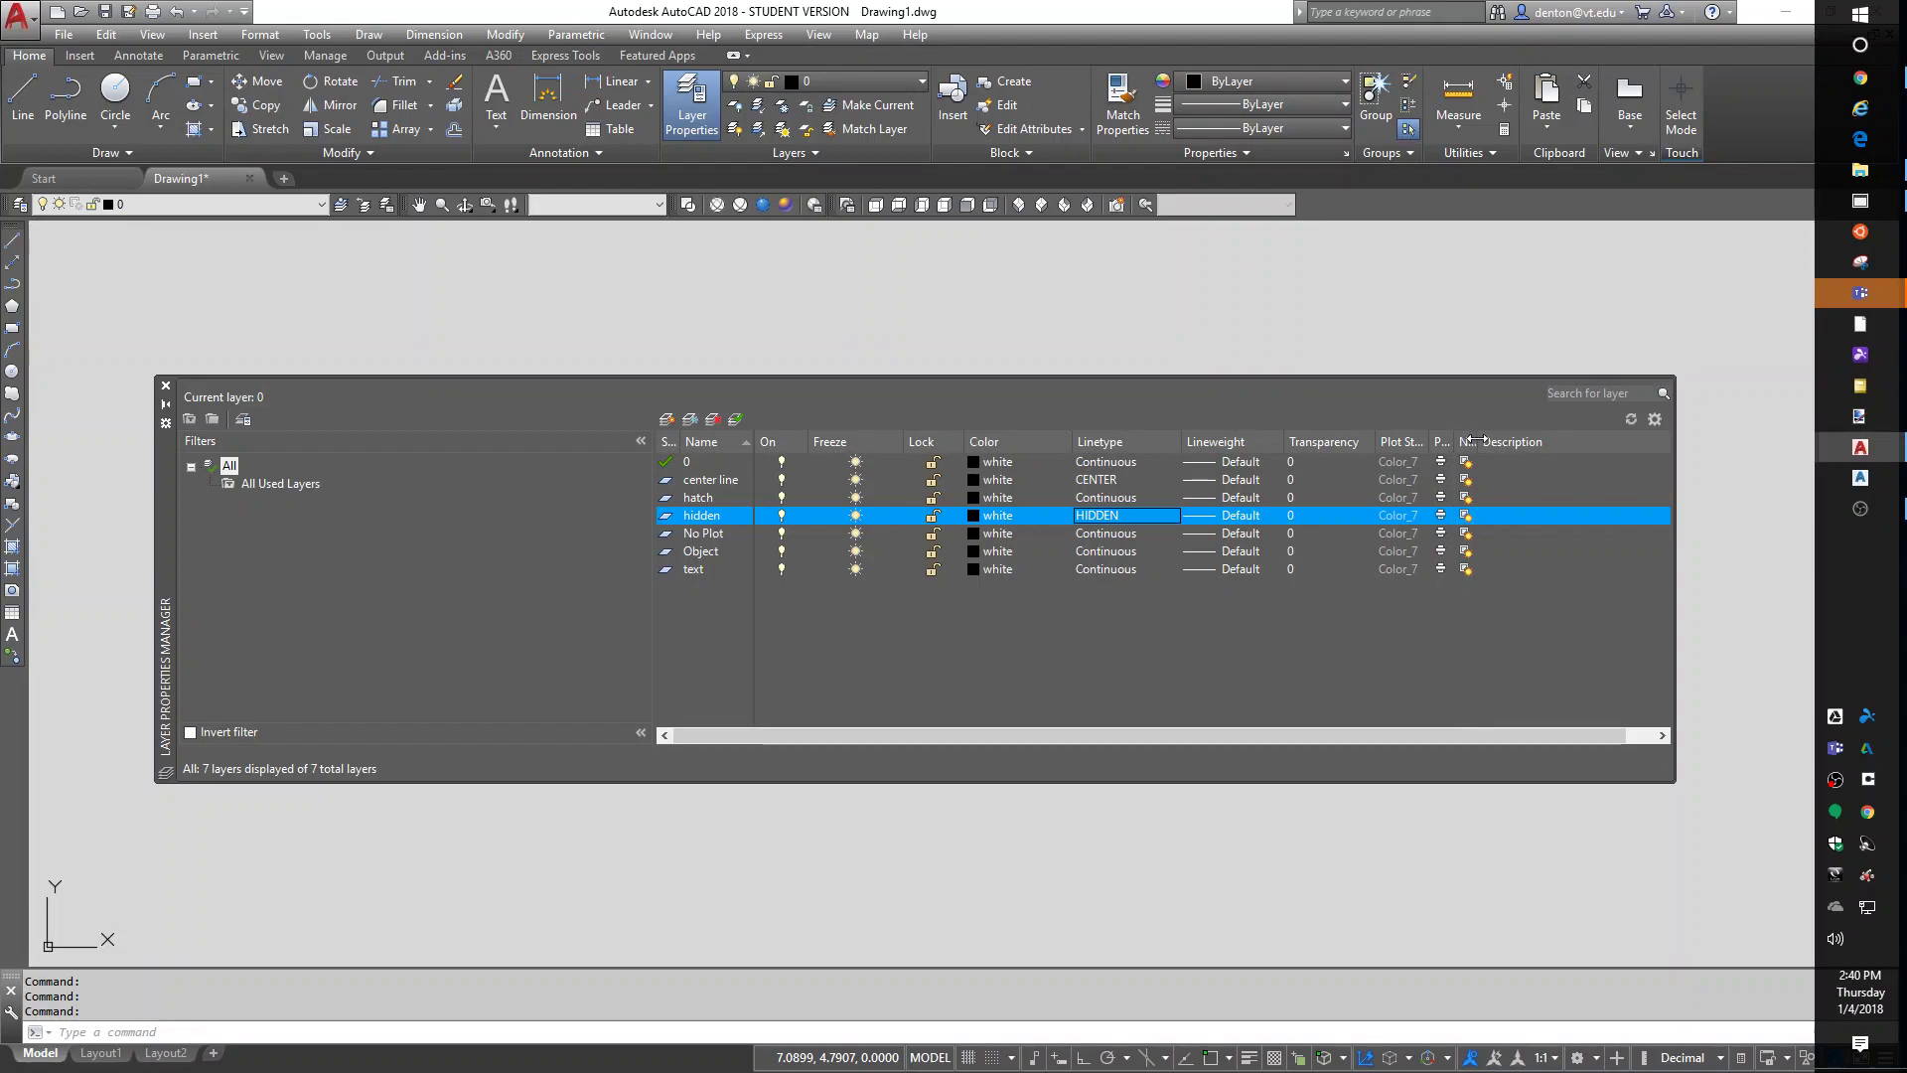
Step: Widen the Plot column and turn off plotting for No Plot and then every other layer
{"action": "left_click_drag", "start_coordinate": [1477, 439], "coordinate": [1569, 438]}
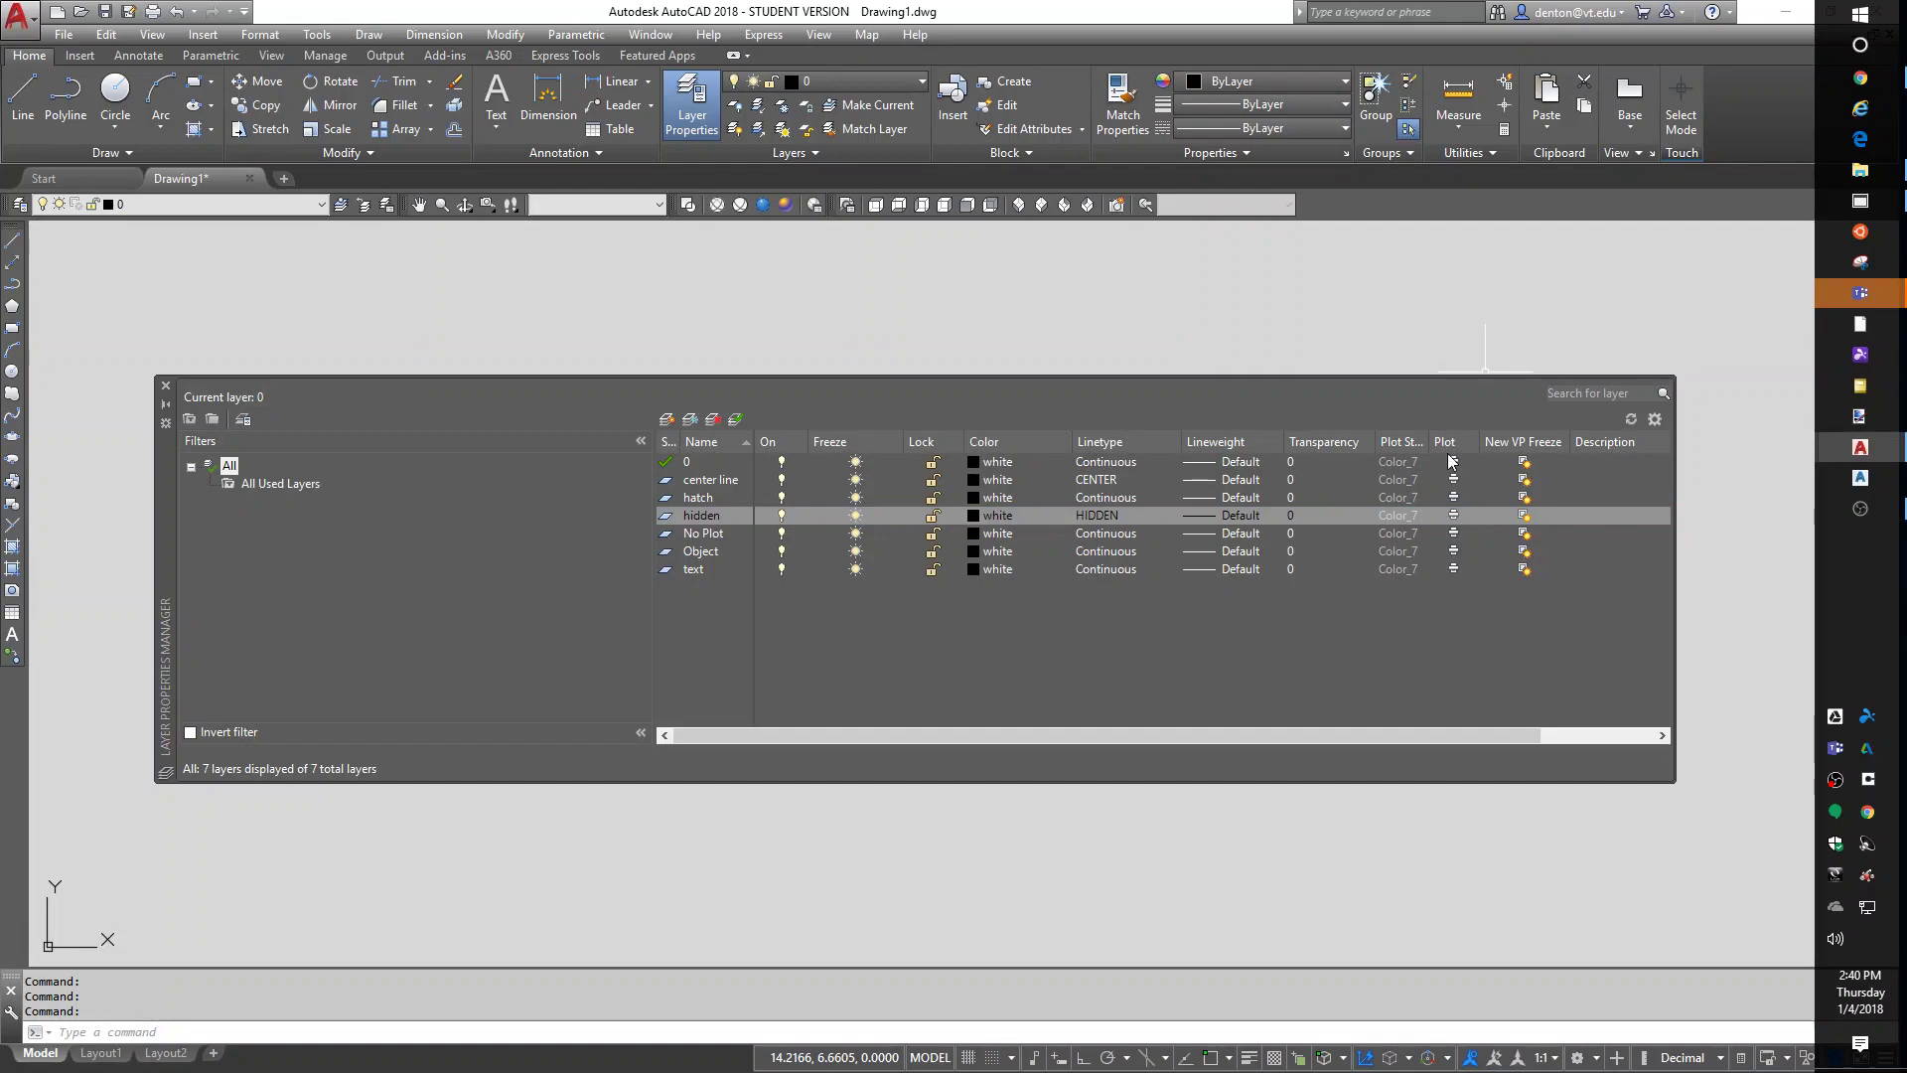
{"action": "left_click", "coordinate": [1454, 535]}
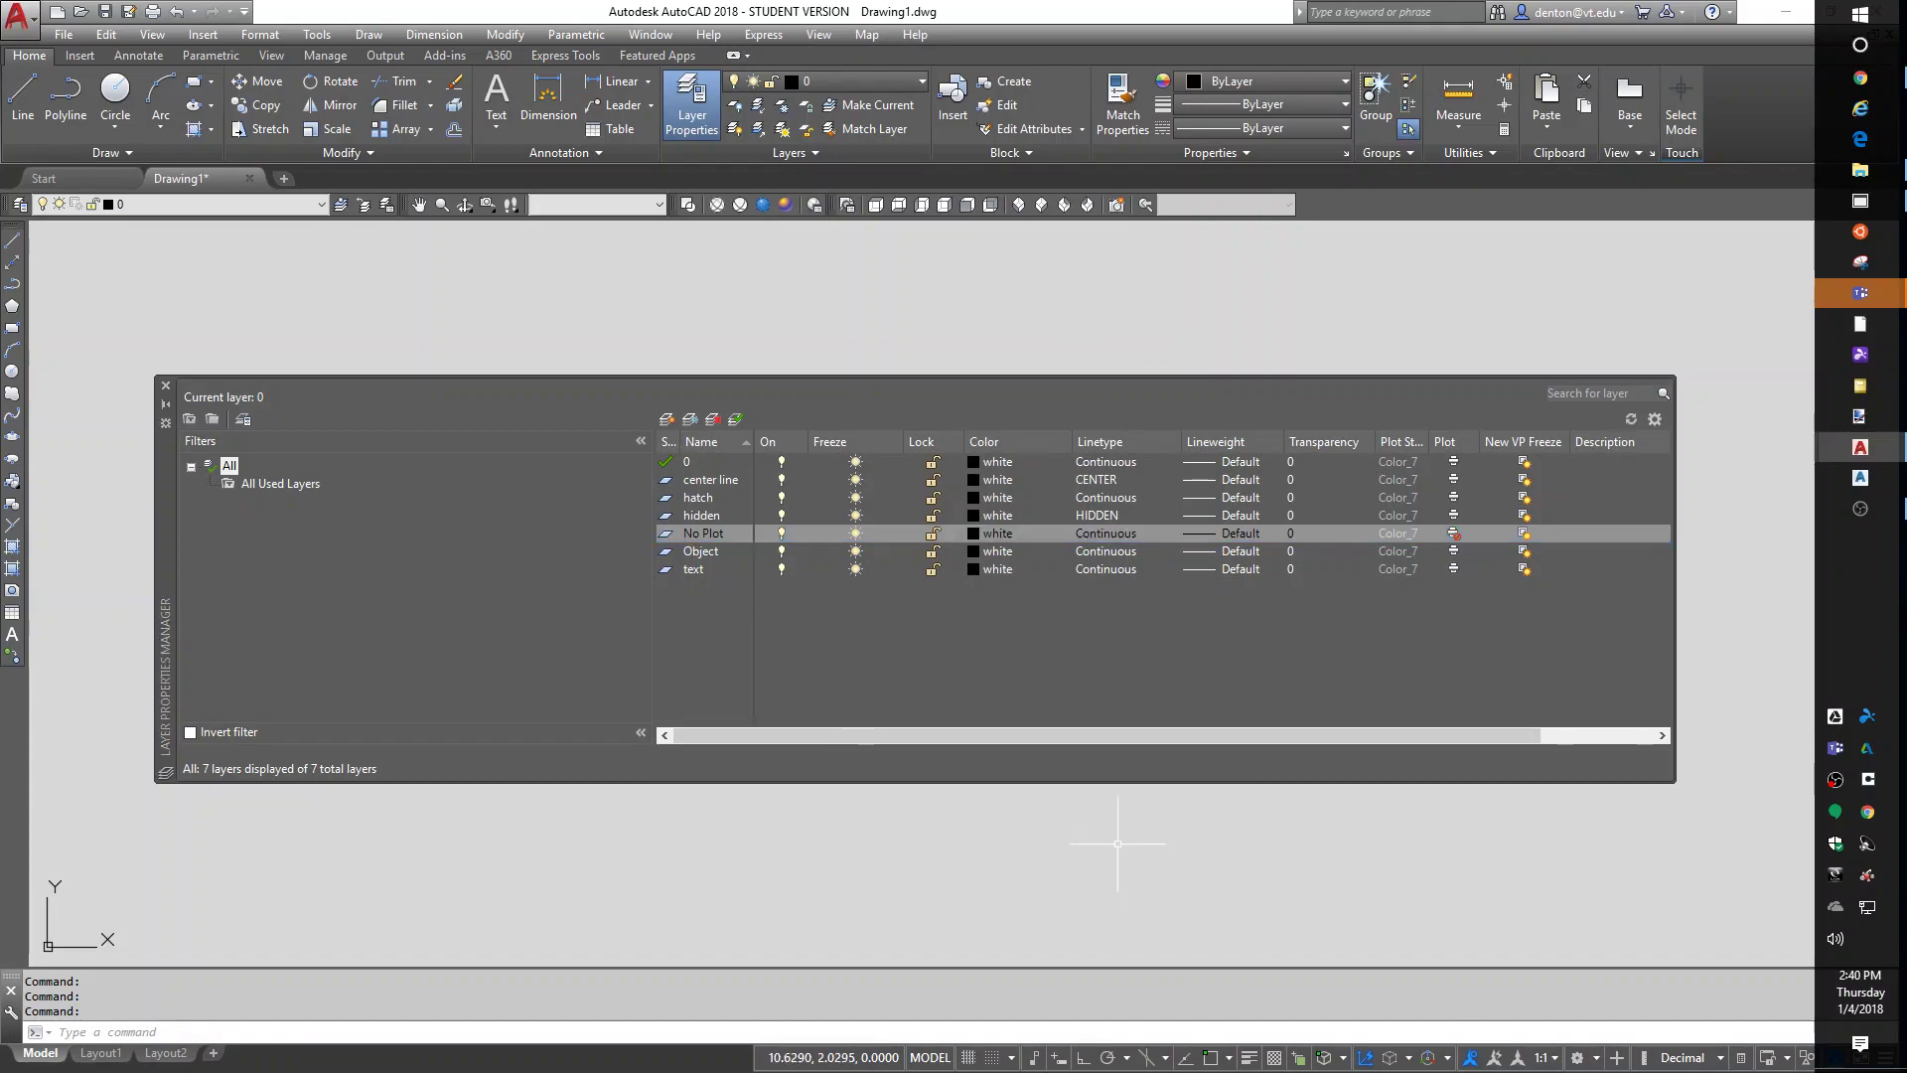
{"action": "left_click", "coordinate": [1455, 570]}
{"action": "left_click", "coordinate": [1455, 553]}
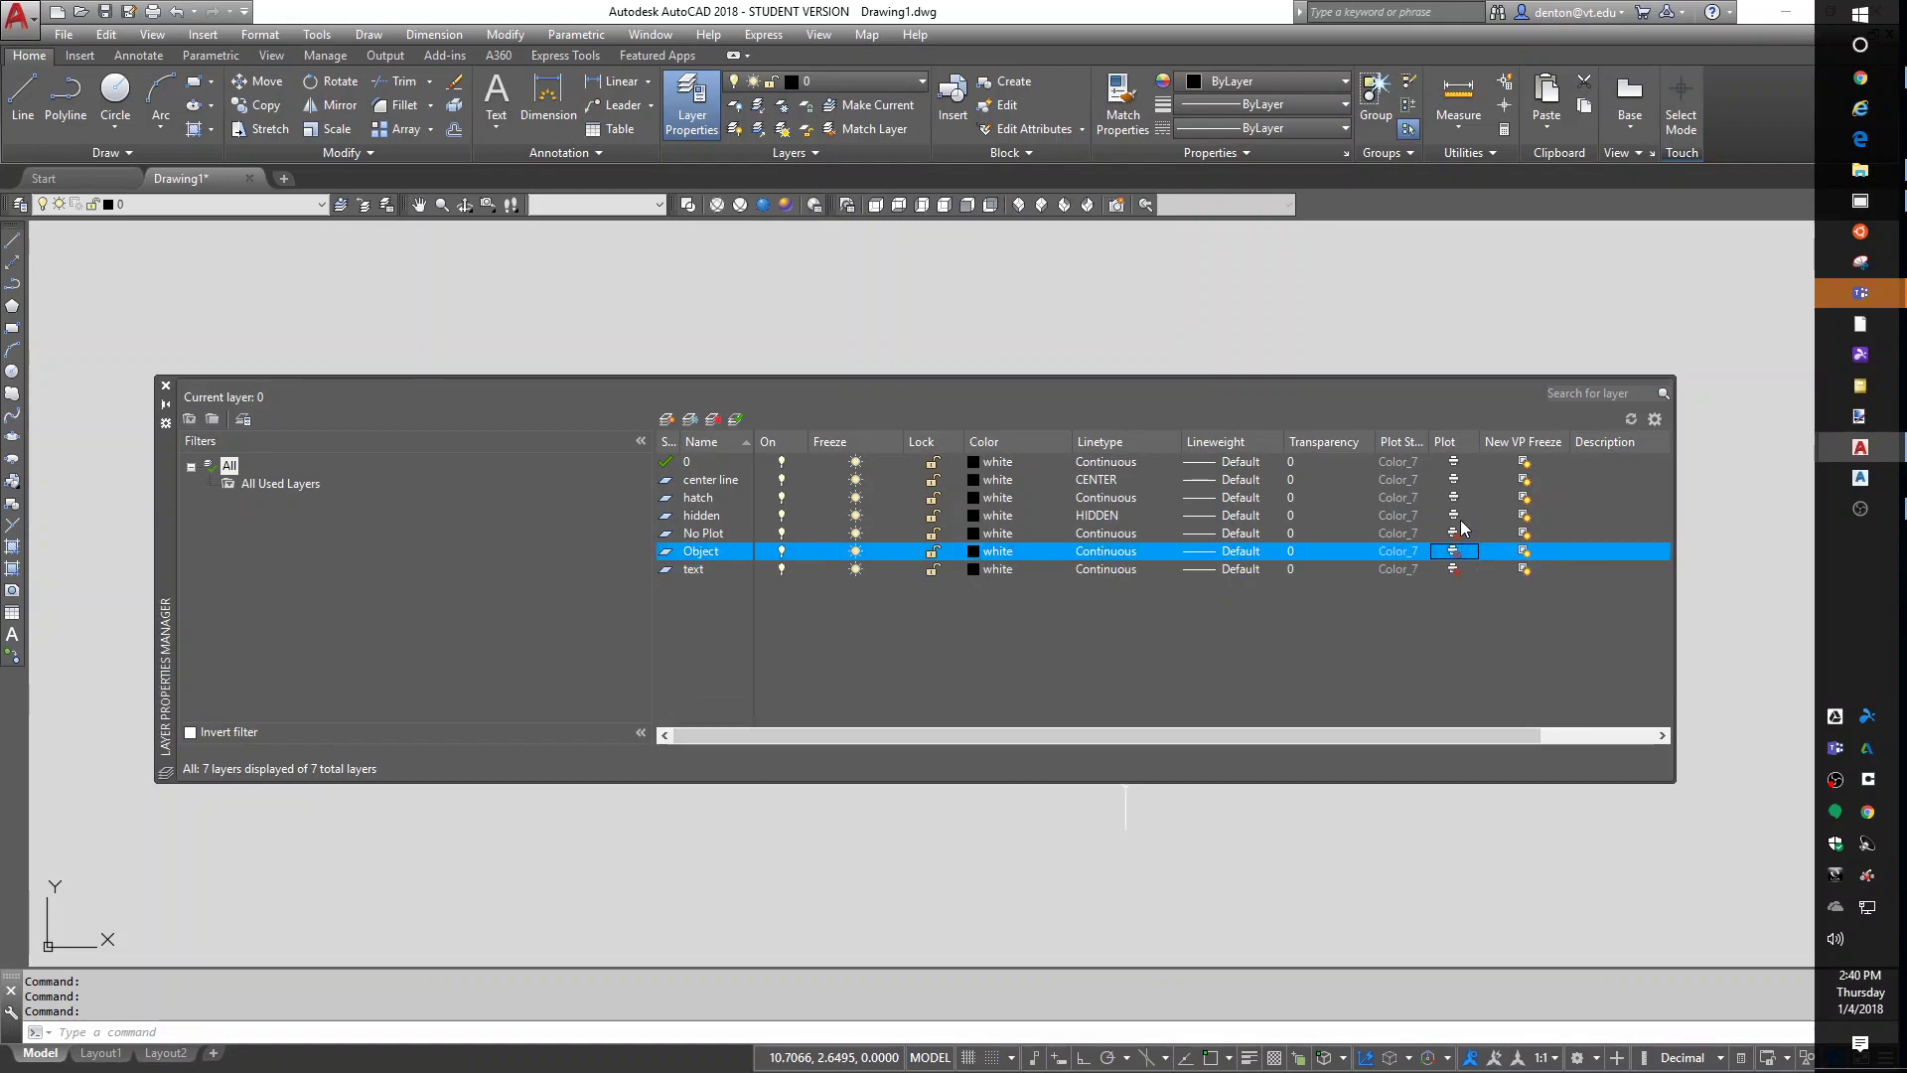
{"action": "left_click", "coordinate": [1455, 517]}
{"action": "left_click", "coordinate": [1455, 498]}
{"action": "left_click", "coordinate": [1456, 481]}
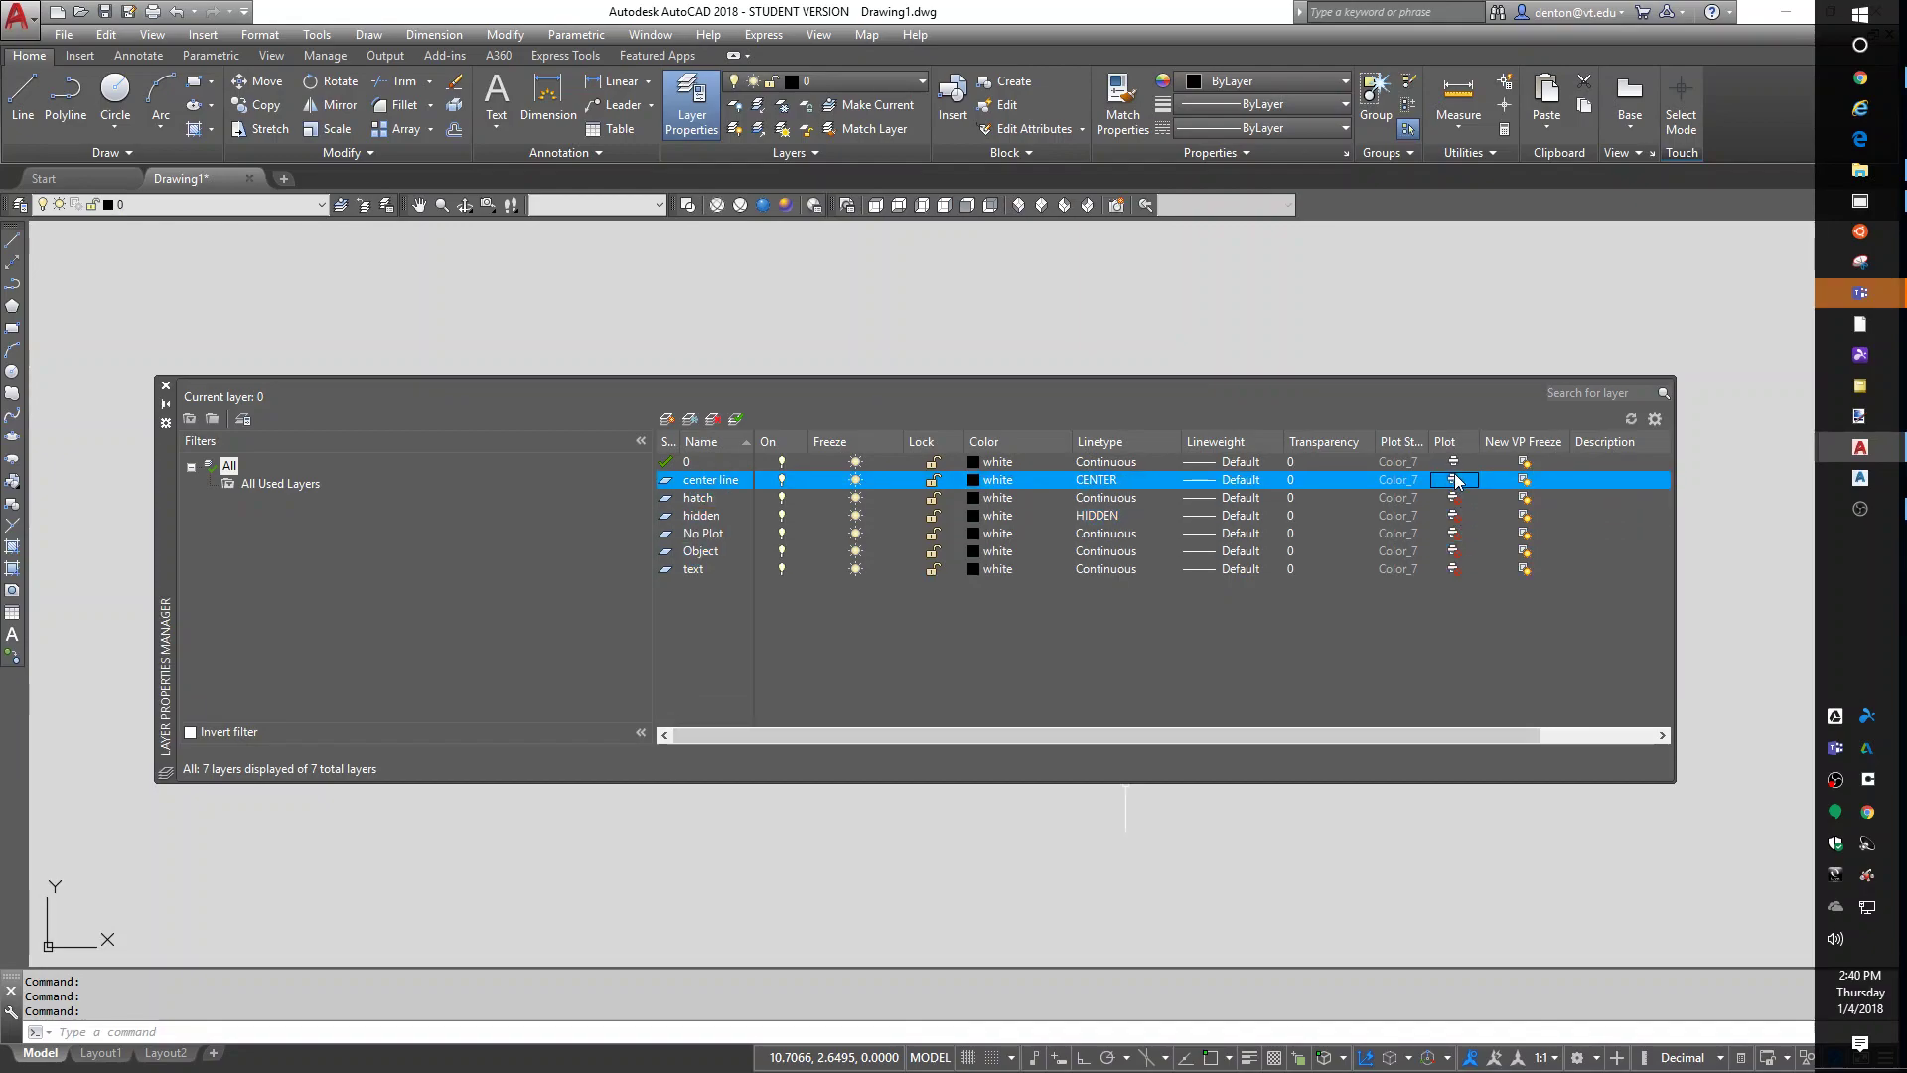
{"action": "left_click", "coordinate": [1455, 463]}
Step: Turn plotting back on for center line, hatch, hidden, Object and text, leaving No Plot off
{"action": "left_click_drag", "start_coordinate": [1478, 442], "coordinate": [1432, 443]}
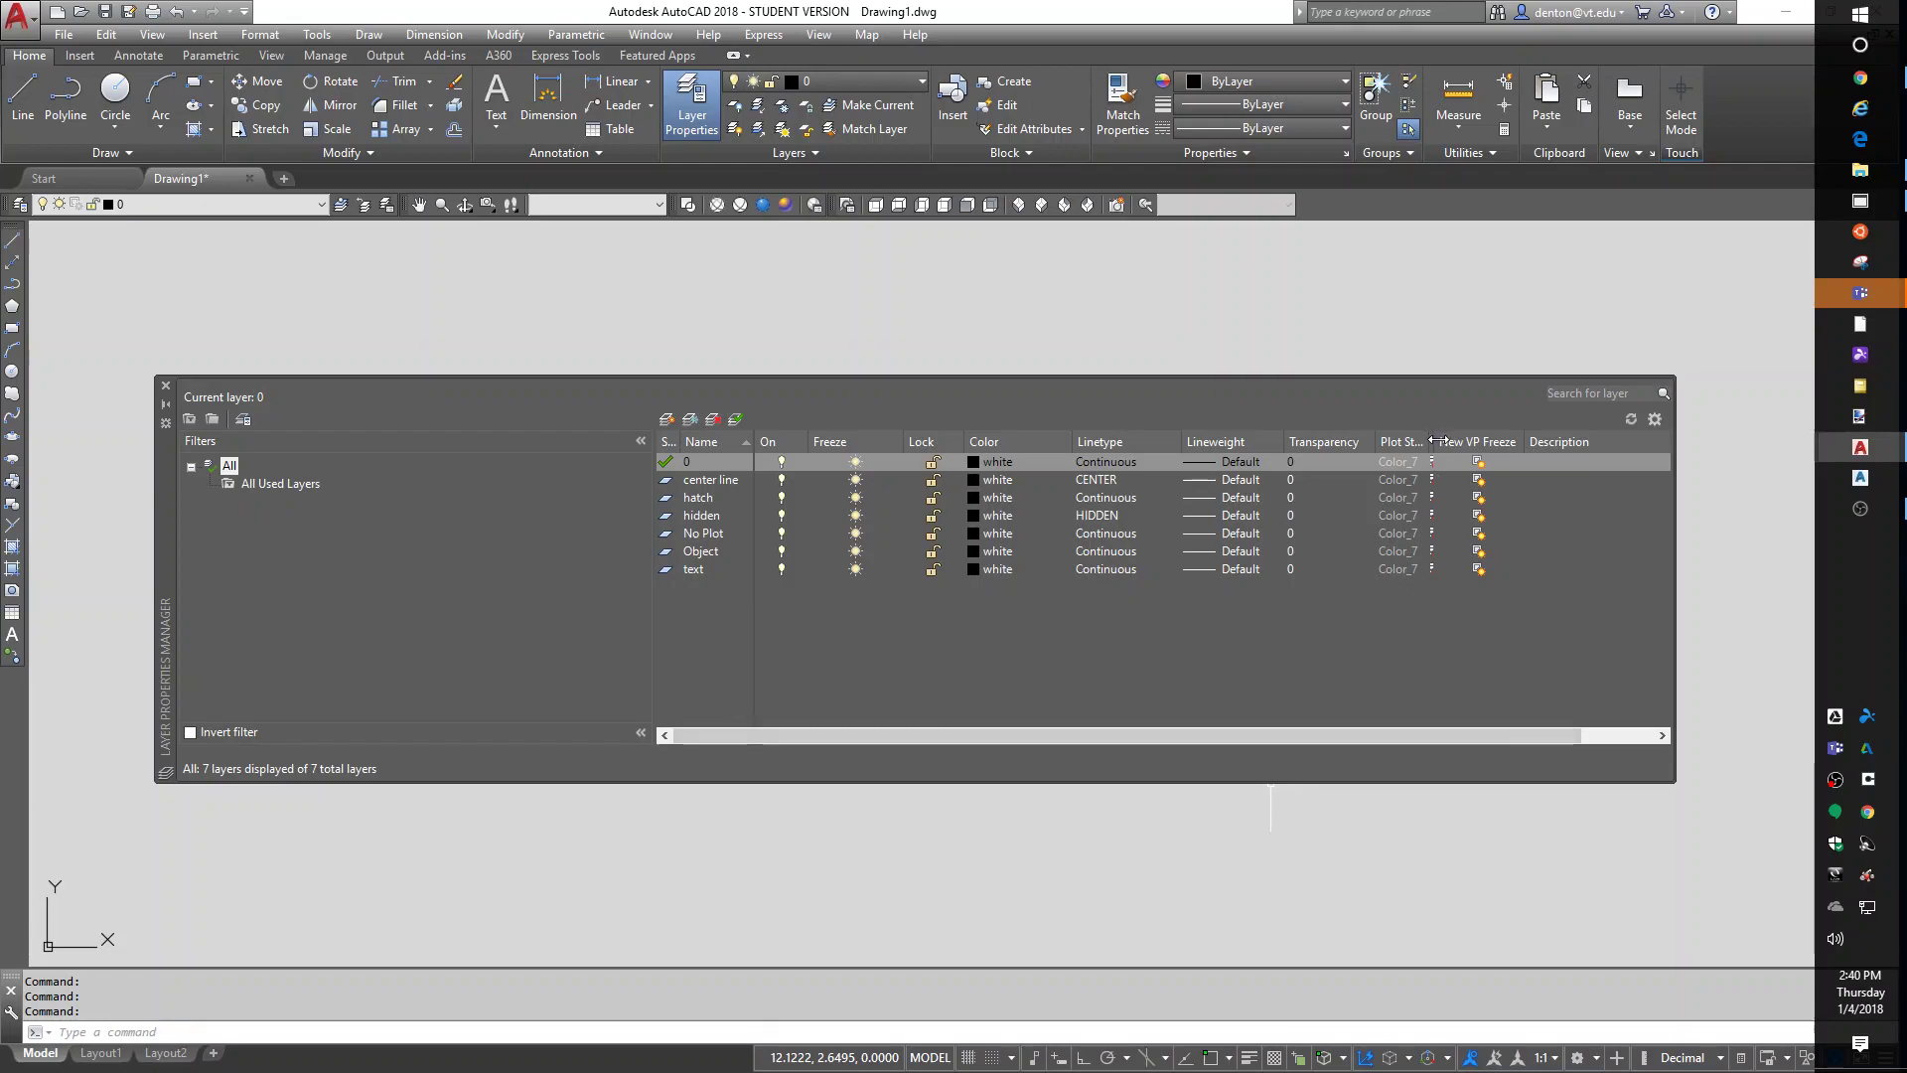
{"action": "left_click_drag", "start_coordinate": [1436, 442], "coordinate": [1477, 442]}
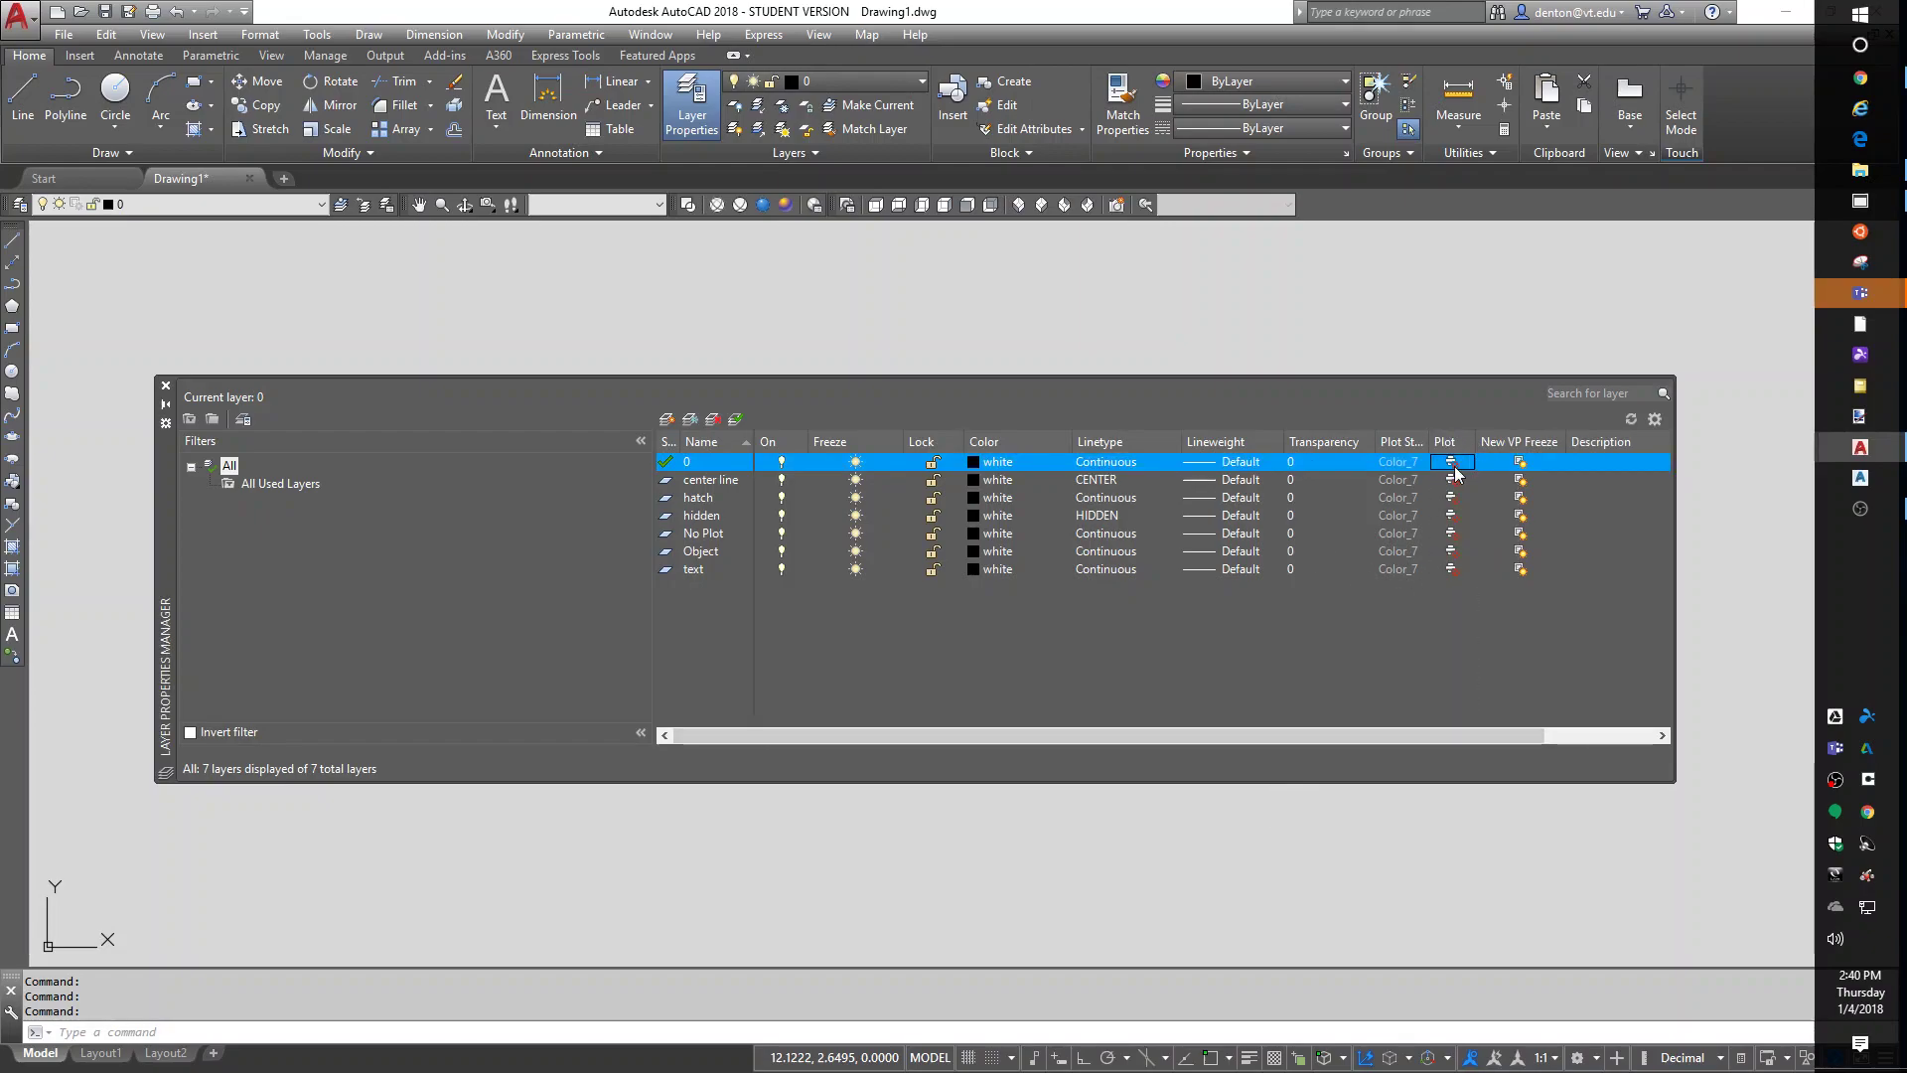
{"action": "left_click", "coordinate": [1455, 480]}
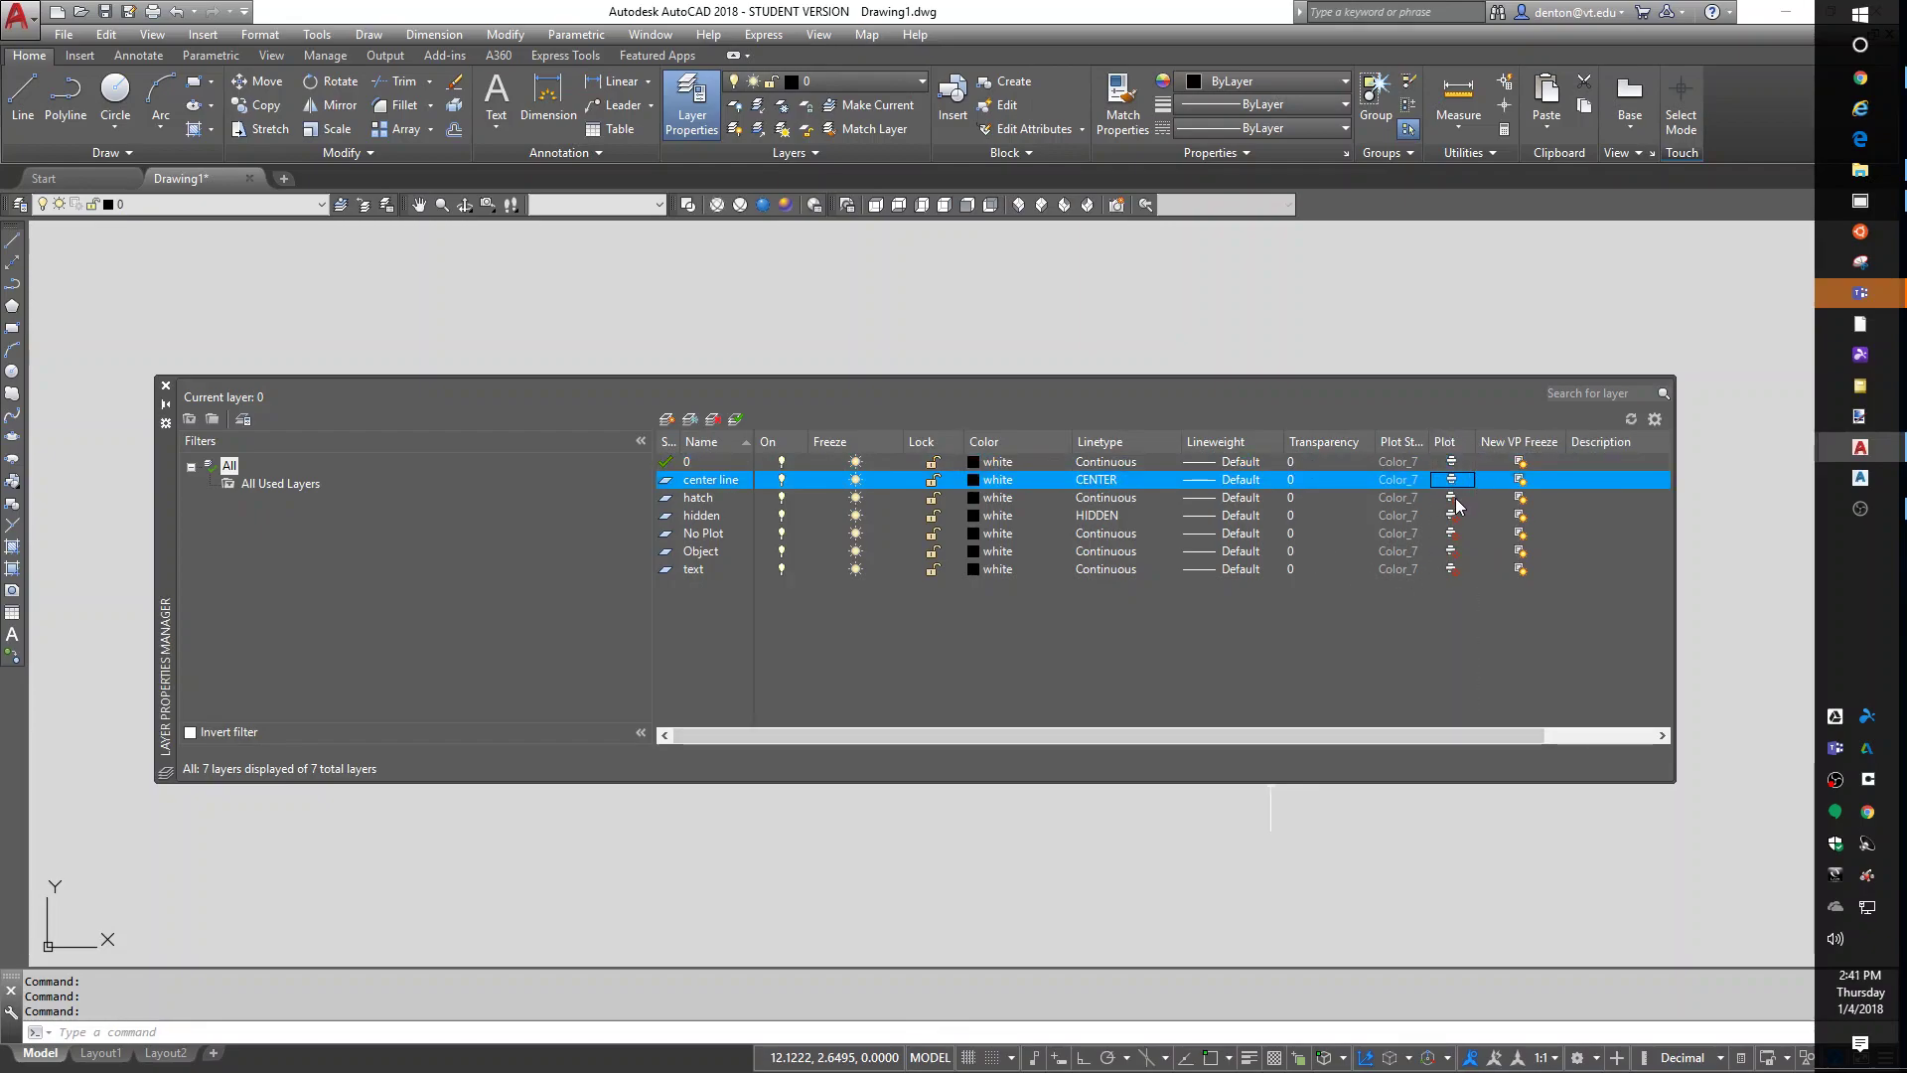
{"action": "left_click", "coordinate": [1453, 498]}
{"action": "left_click", "coordinate": [1452, 515]}
{"action": "left_click", "coordinate": [1450, 551]}
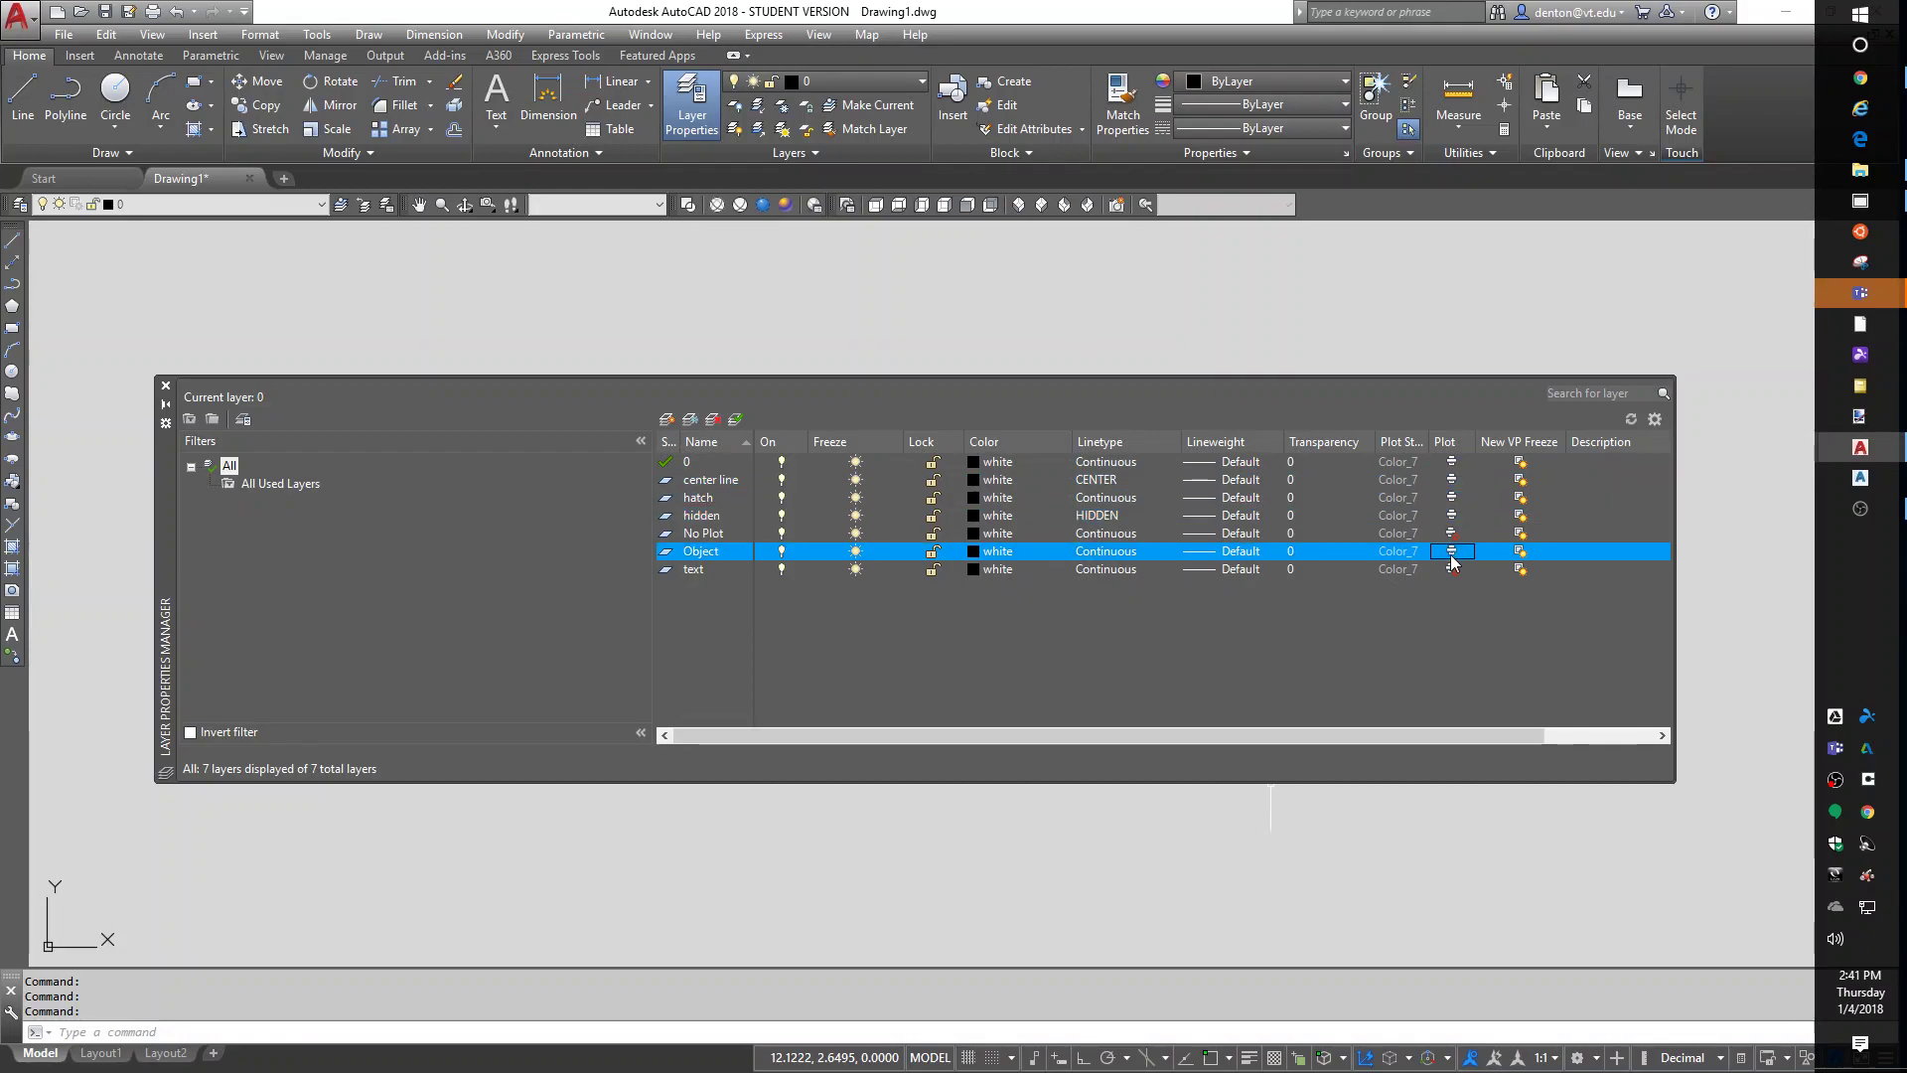
{"action": "left_click", "coordinate": [1451, 570]}
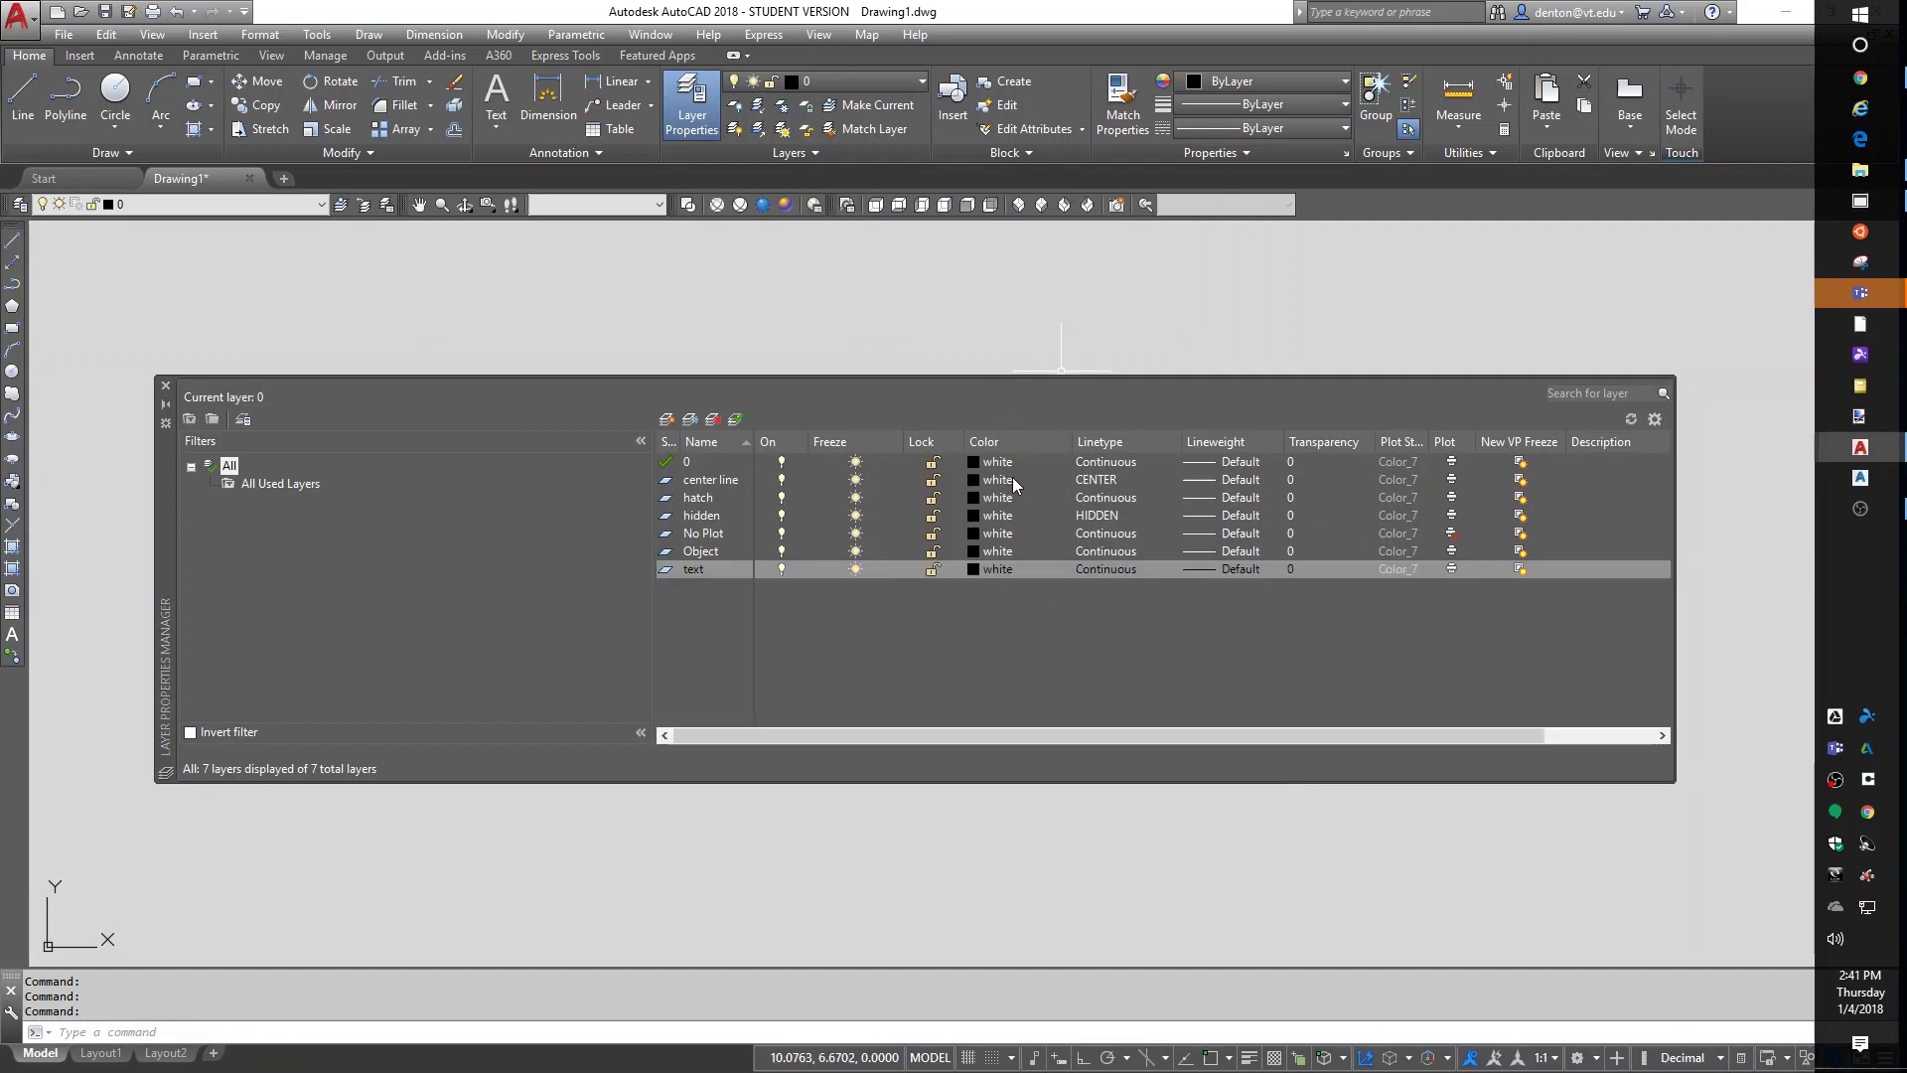
Step: Set the hatch layer to grey colour 8 and the hidden layer to cyan
{"action": "left_click", "coordinate": [994, 500]}
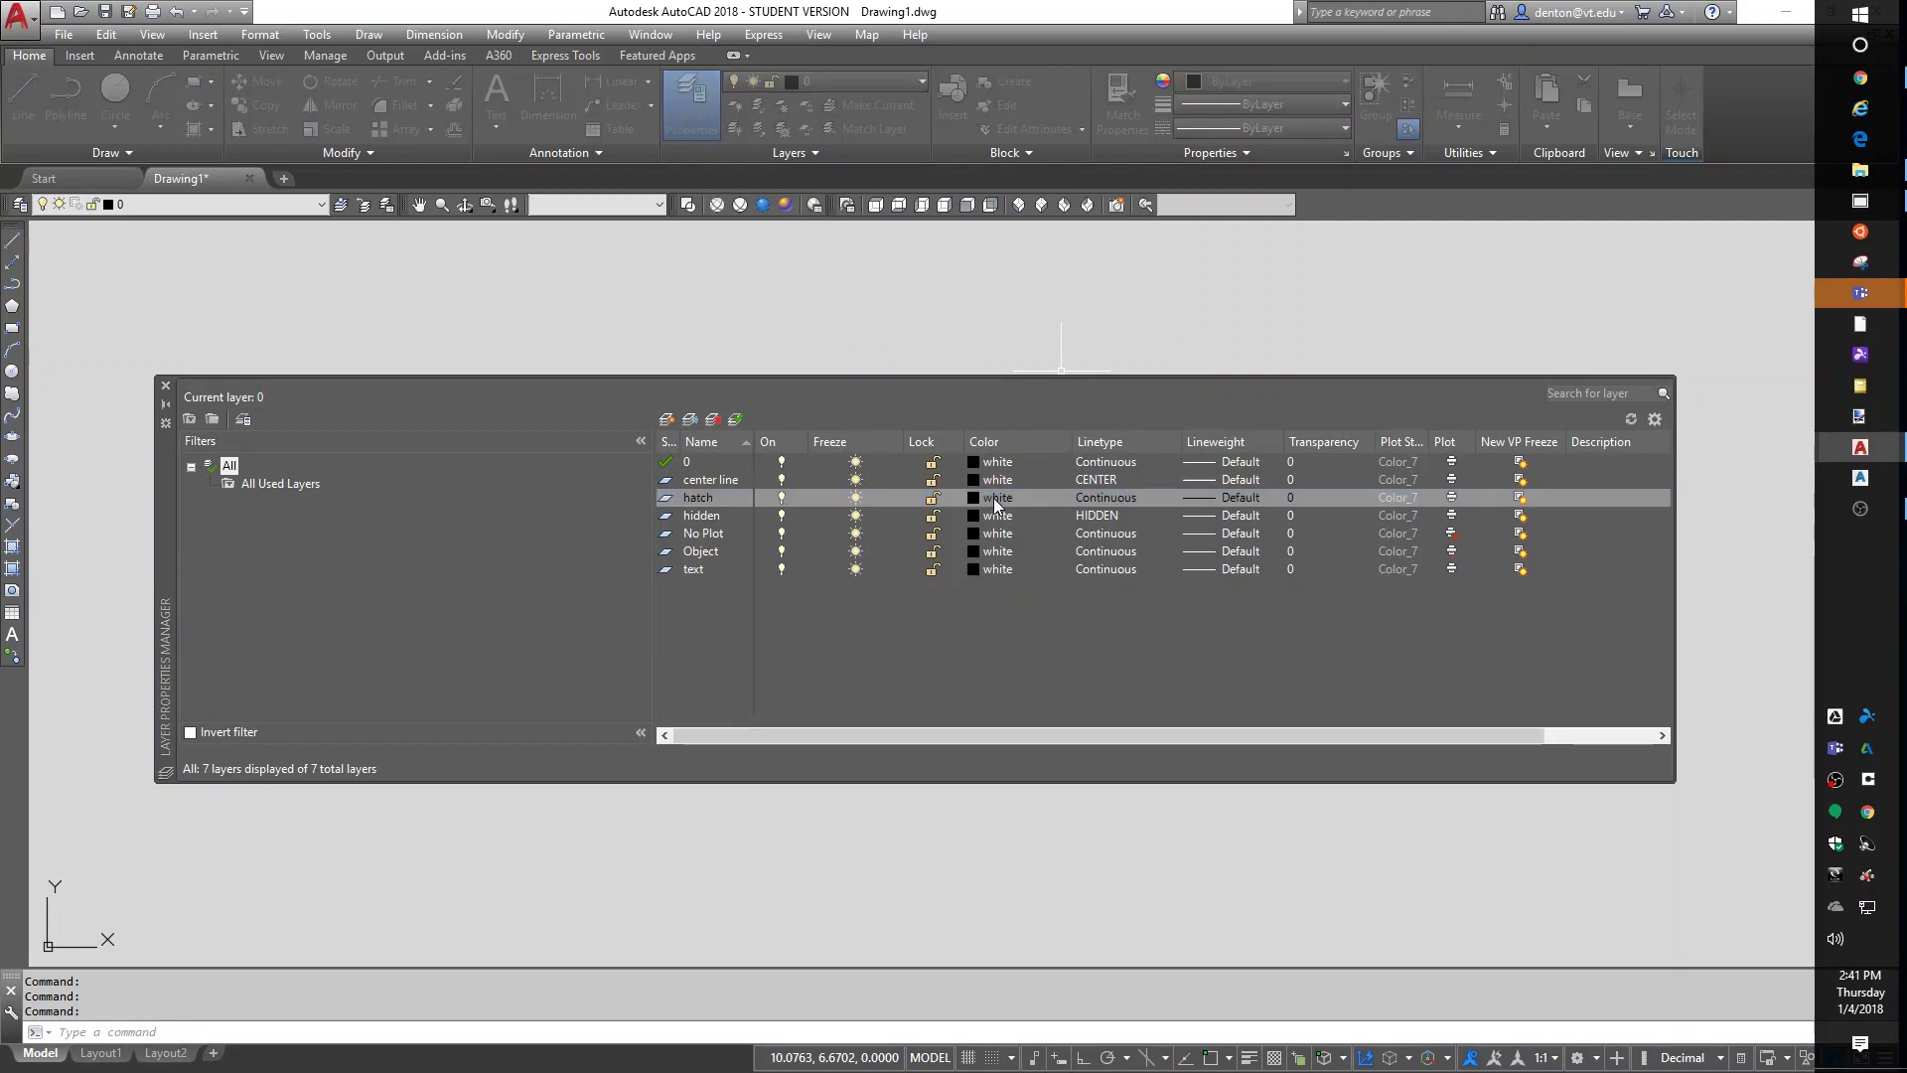
{"action": "left_click", "coordinate": [994, 503]}
{"action": "left_click", "coordinate": [921, 592]}
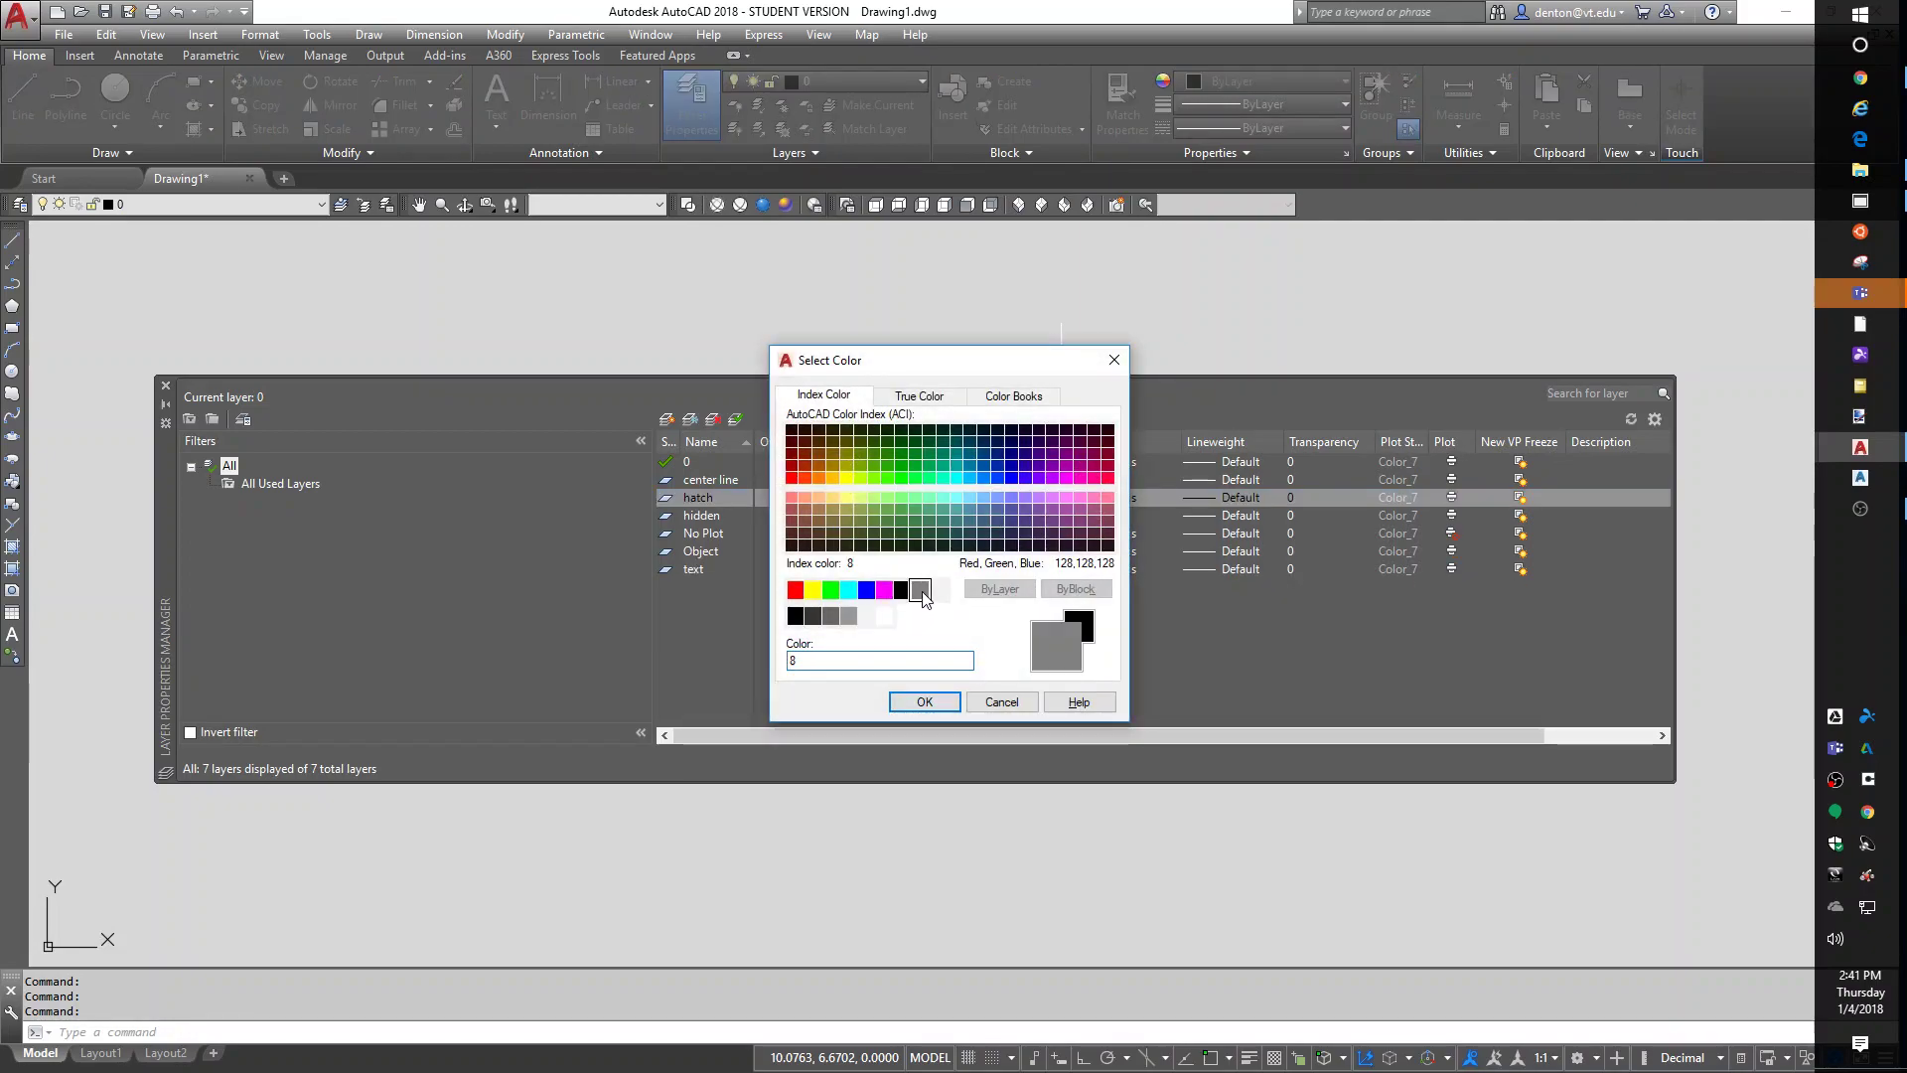
{"action": "left_click", "coordinate": [921, 702]}
{"action": "left_click", "coordinate": [974, 517]}
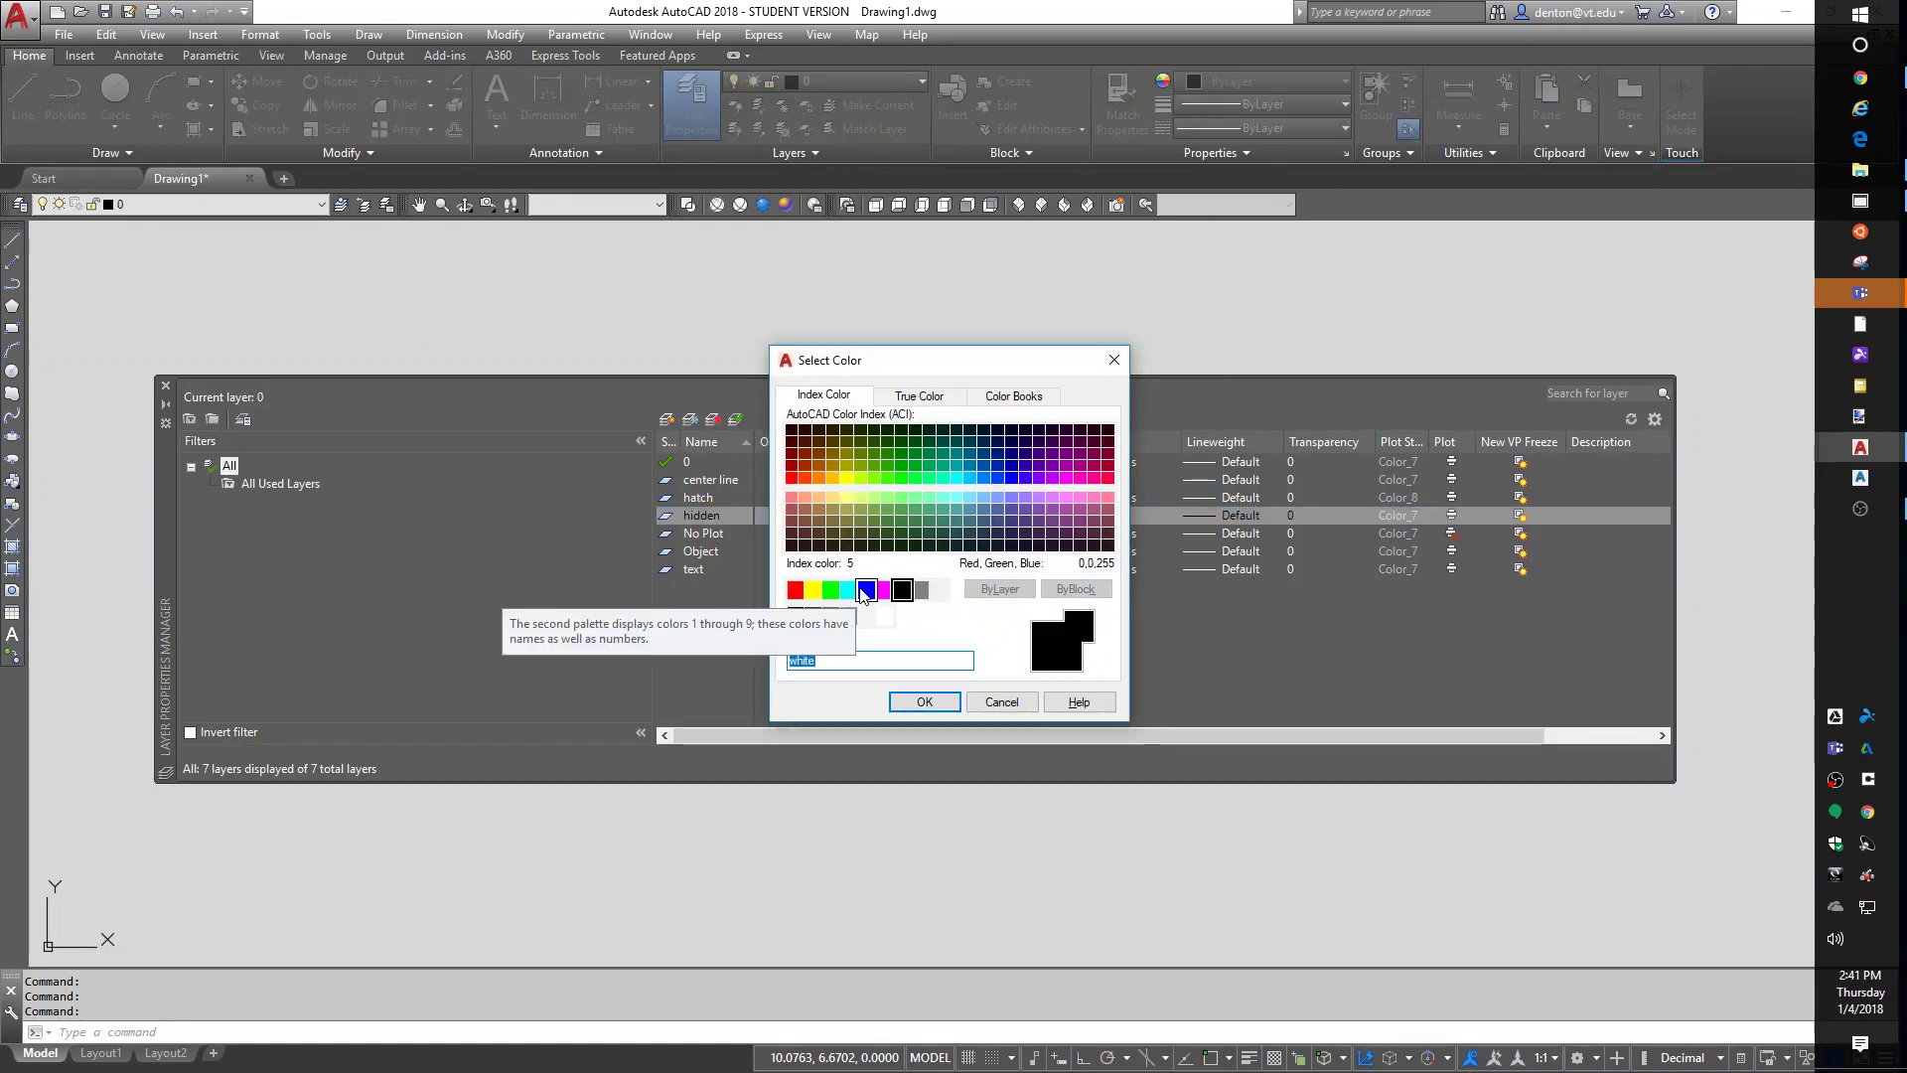
{"action": "left_click", "coordinate": [851, 594]}
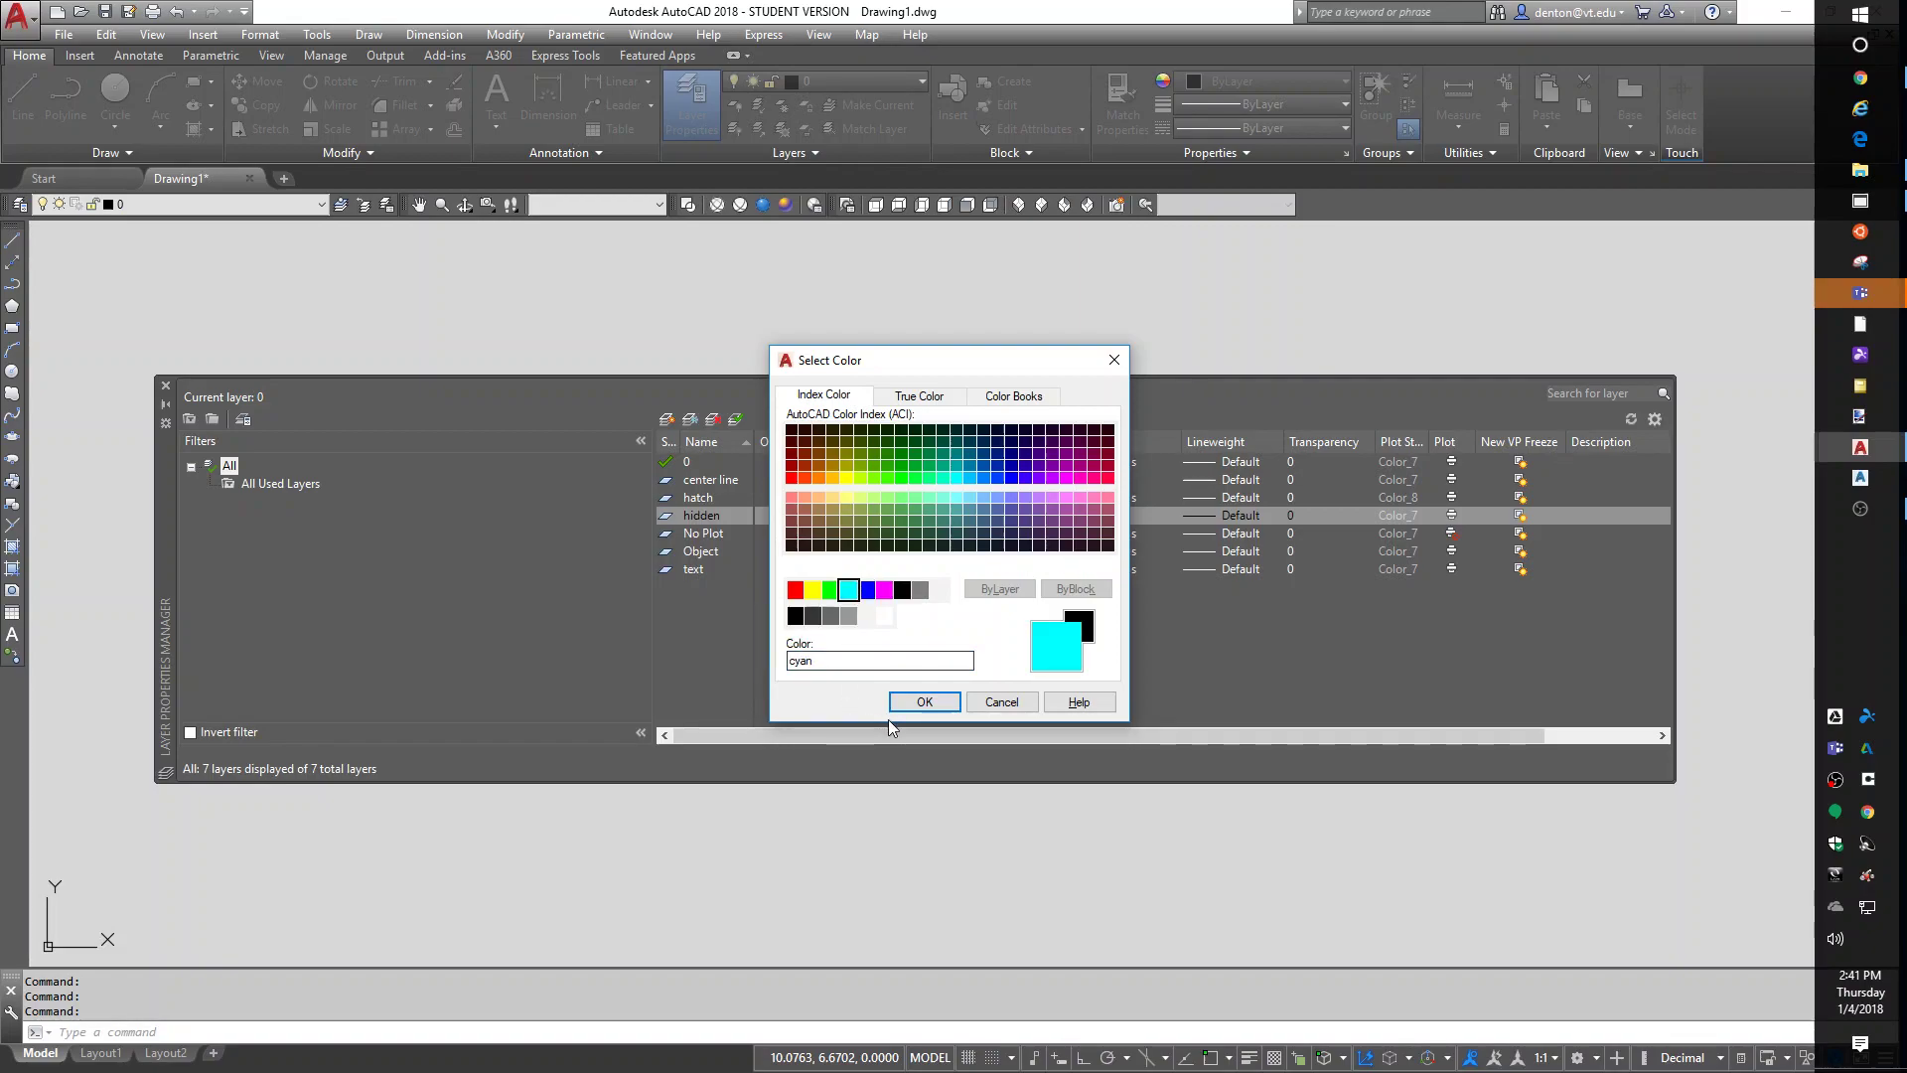
{"action": "left_click", "coordinate": [929, 702]}
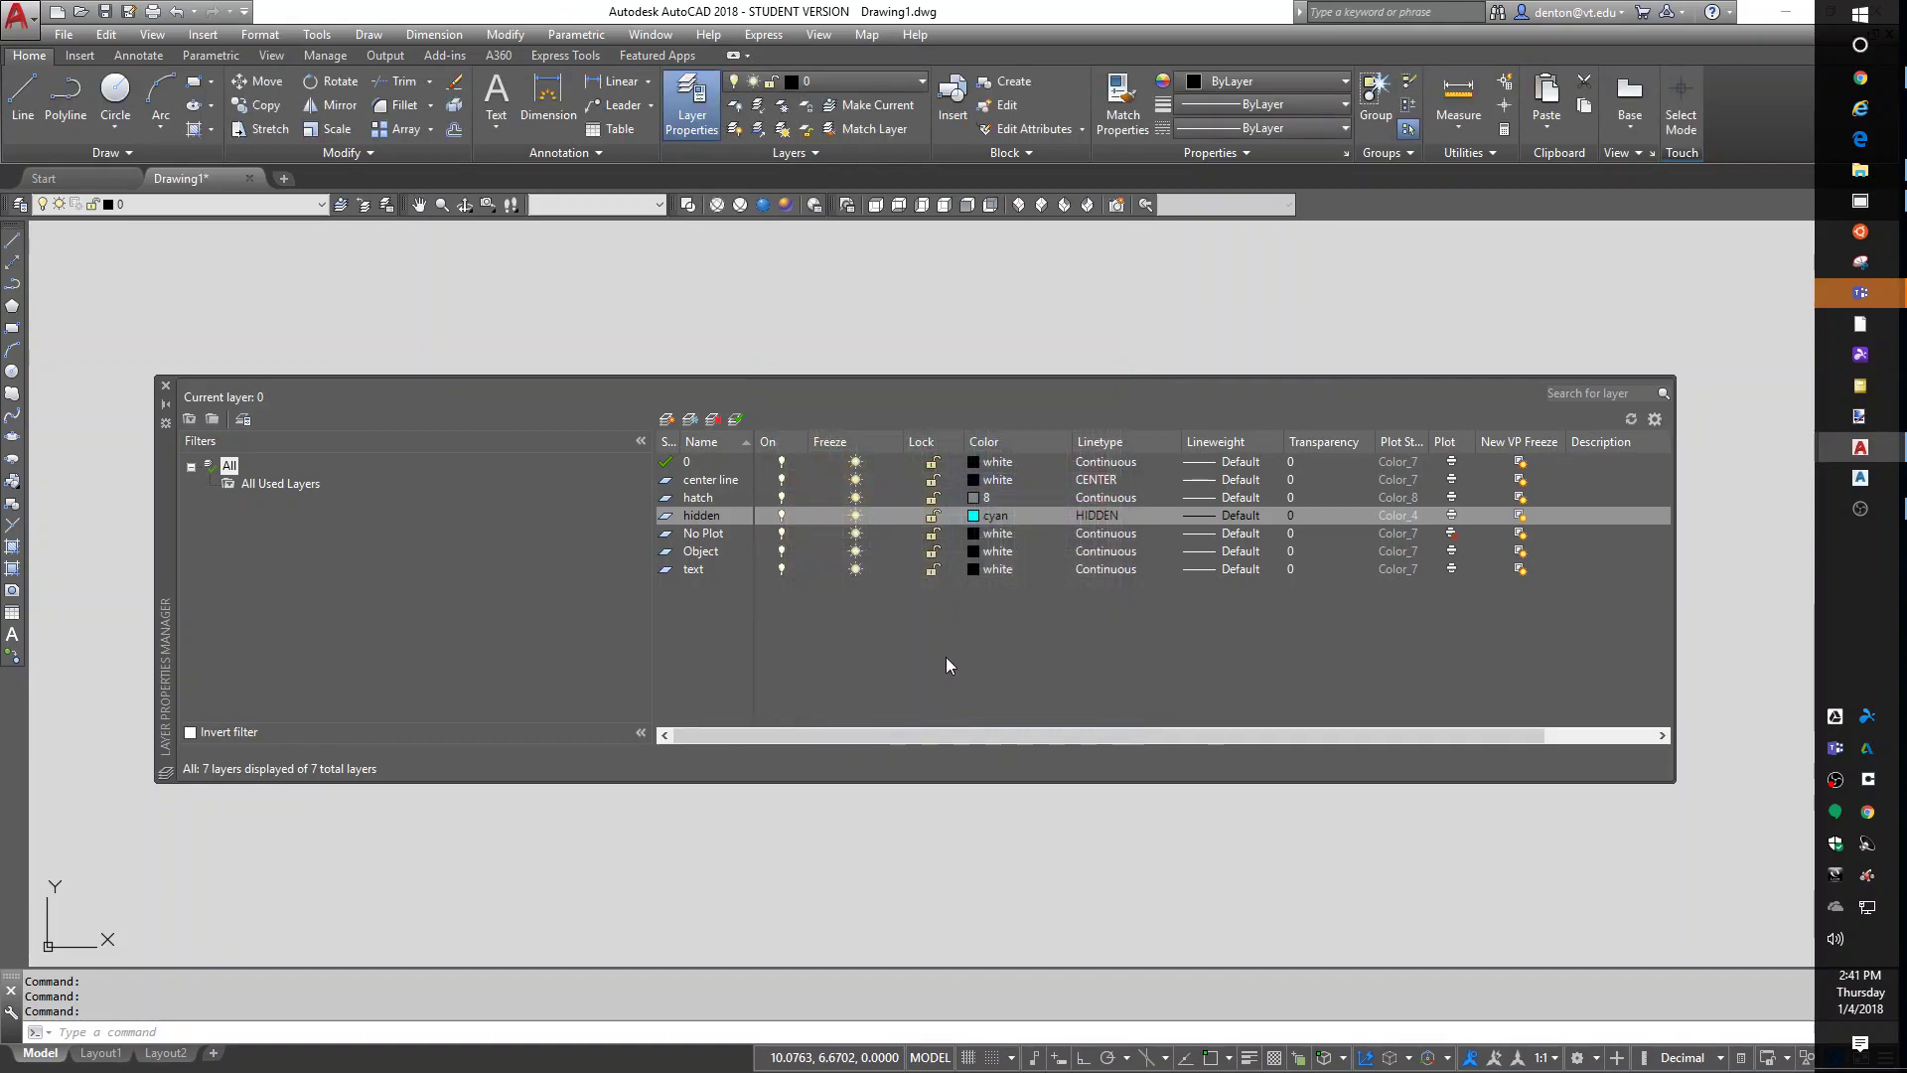
Step: Set No Plot to orange 30, Object to green and text to yellow
{"action": "left_click", "coordinate": [991, 530]}
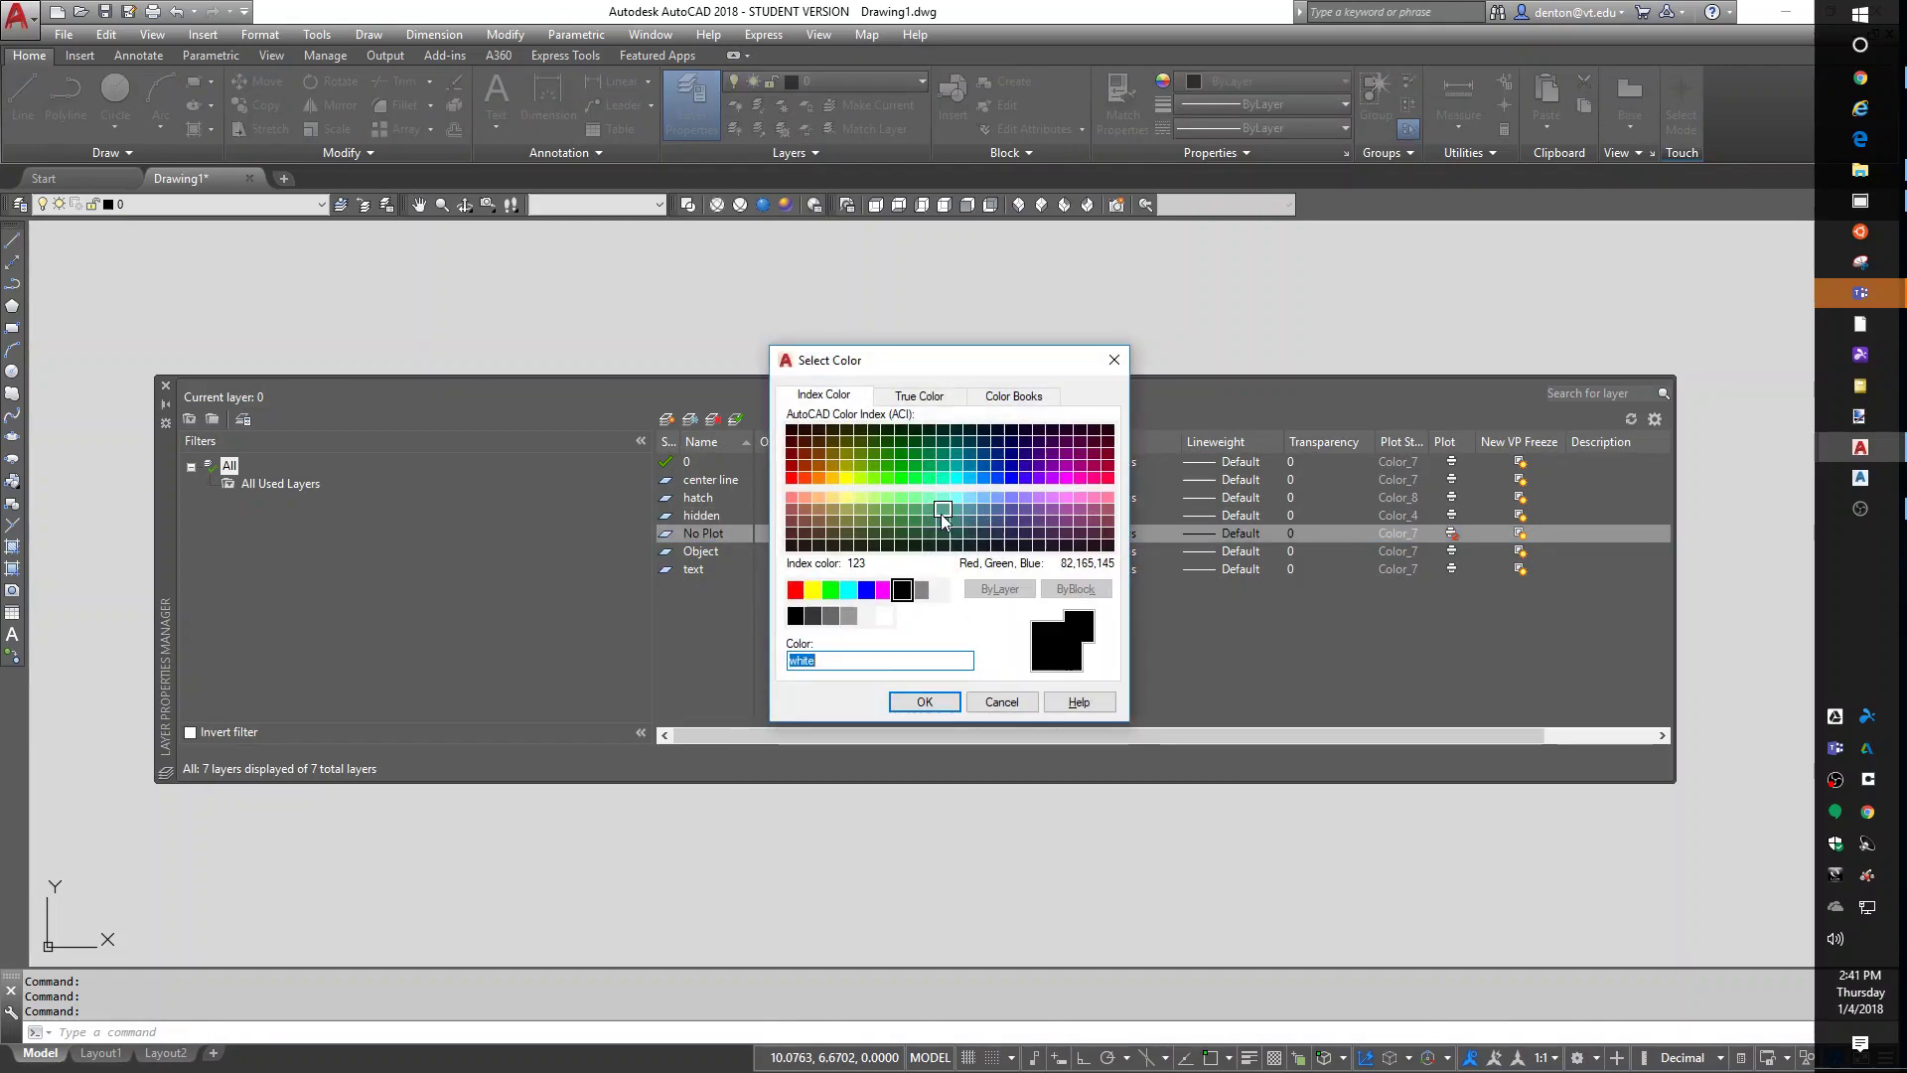
{"action": "left_click", "coordinate": [819, 478]}
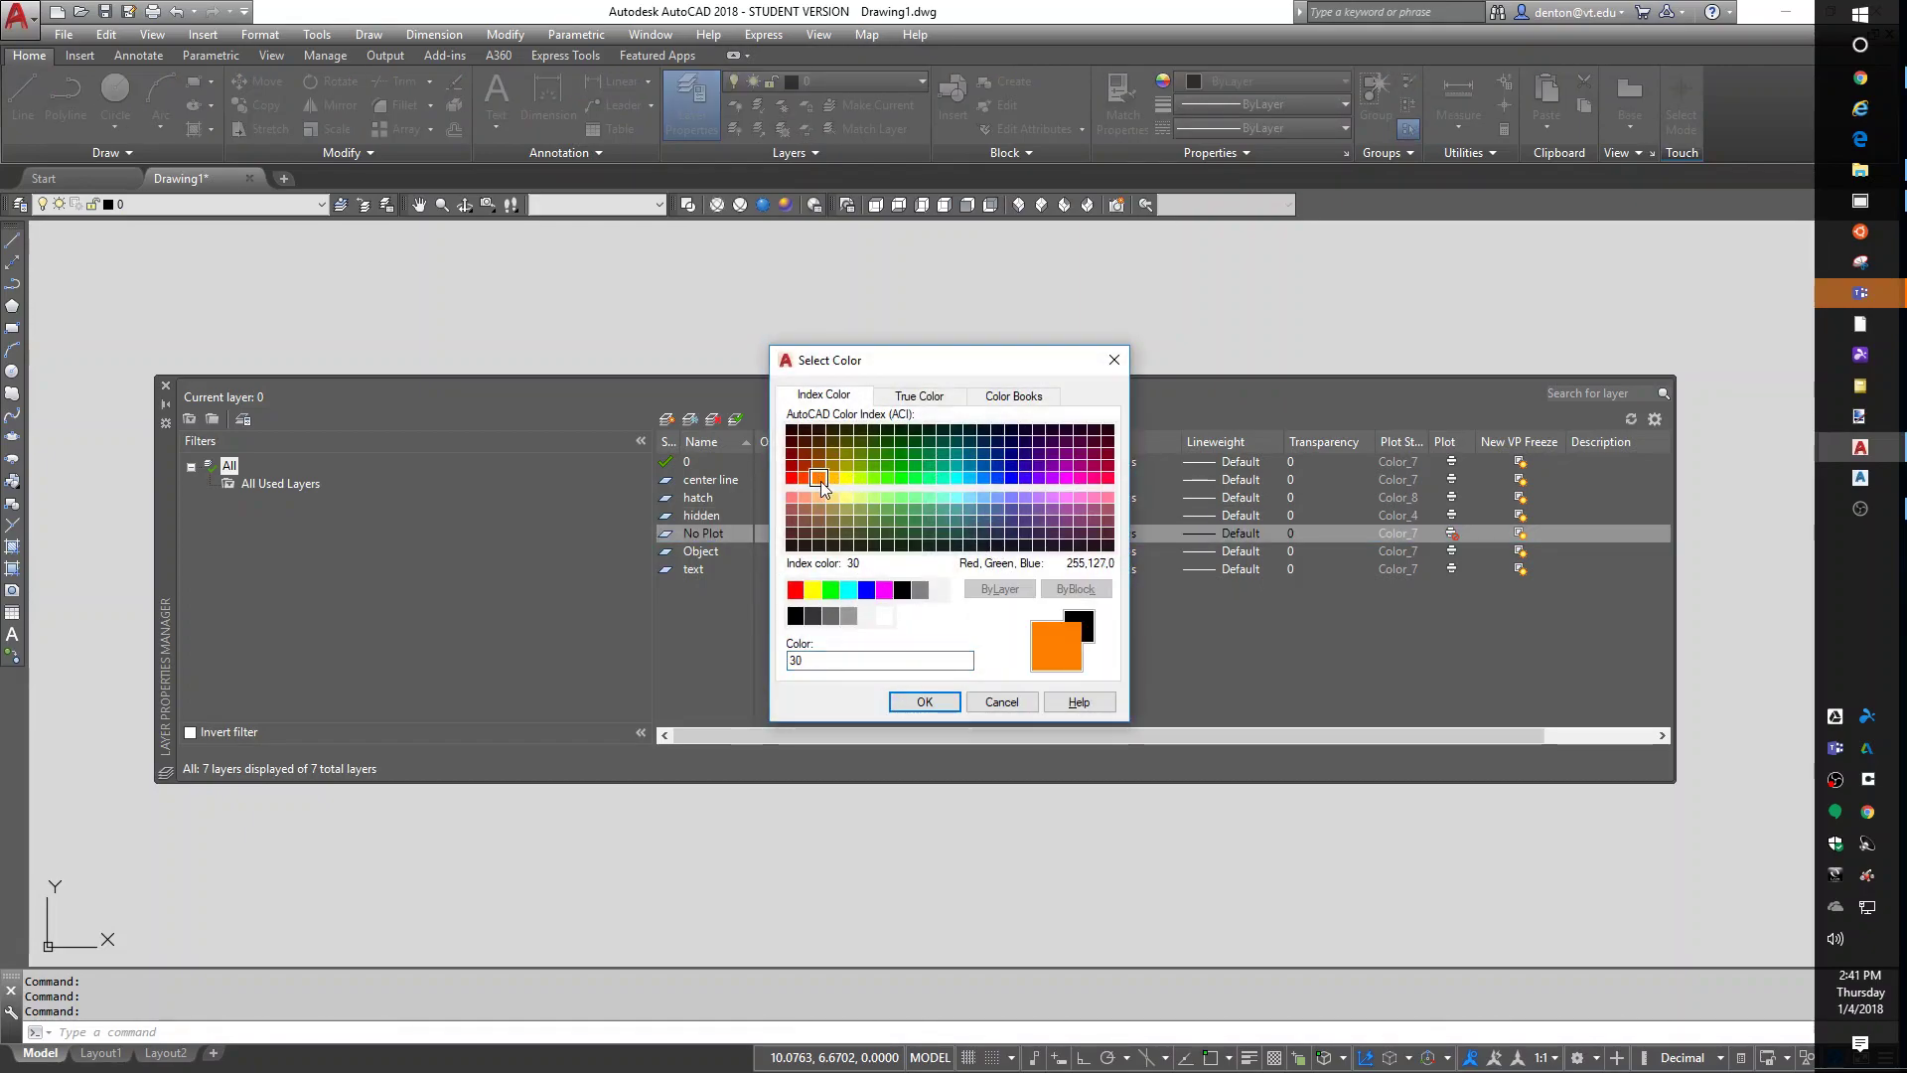
{"action": "left_click", "coordinate": [951, 707]}
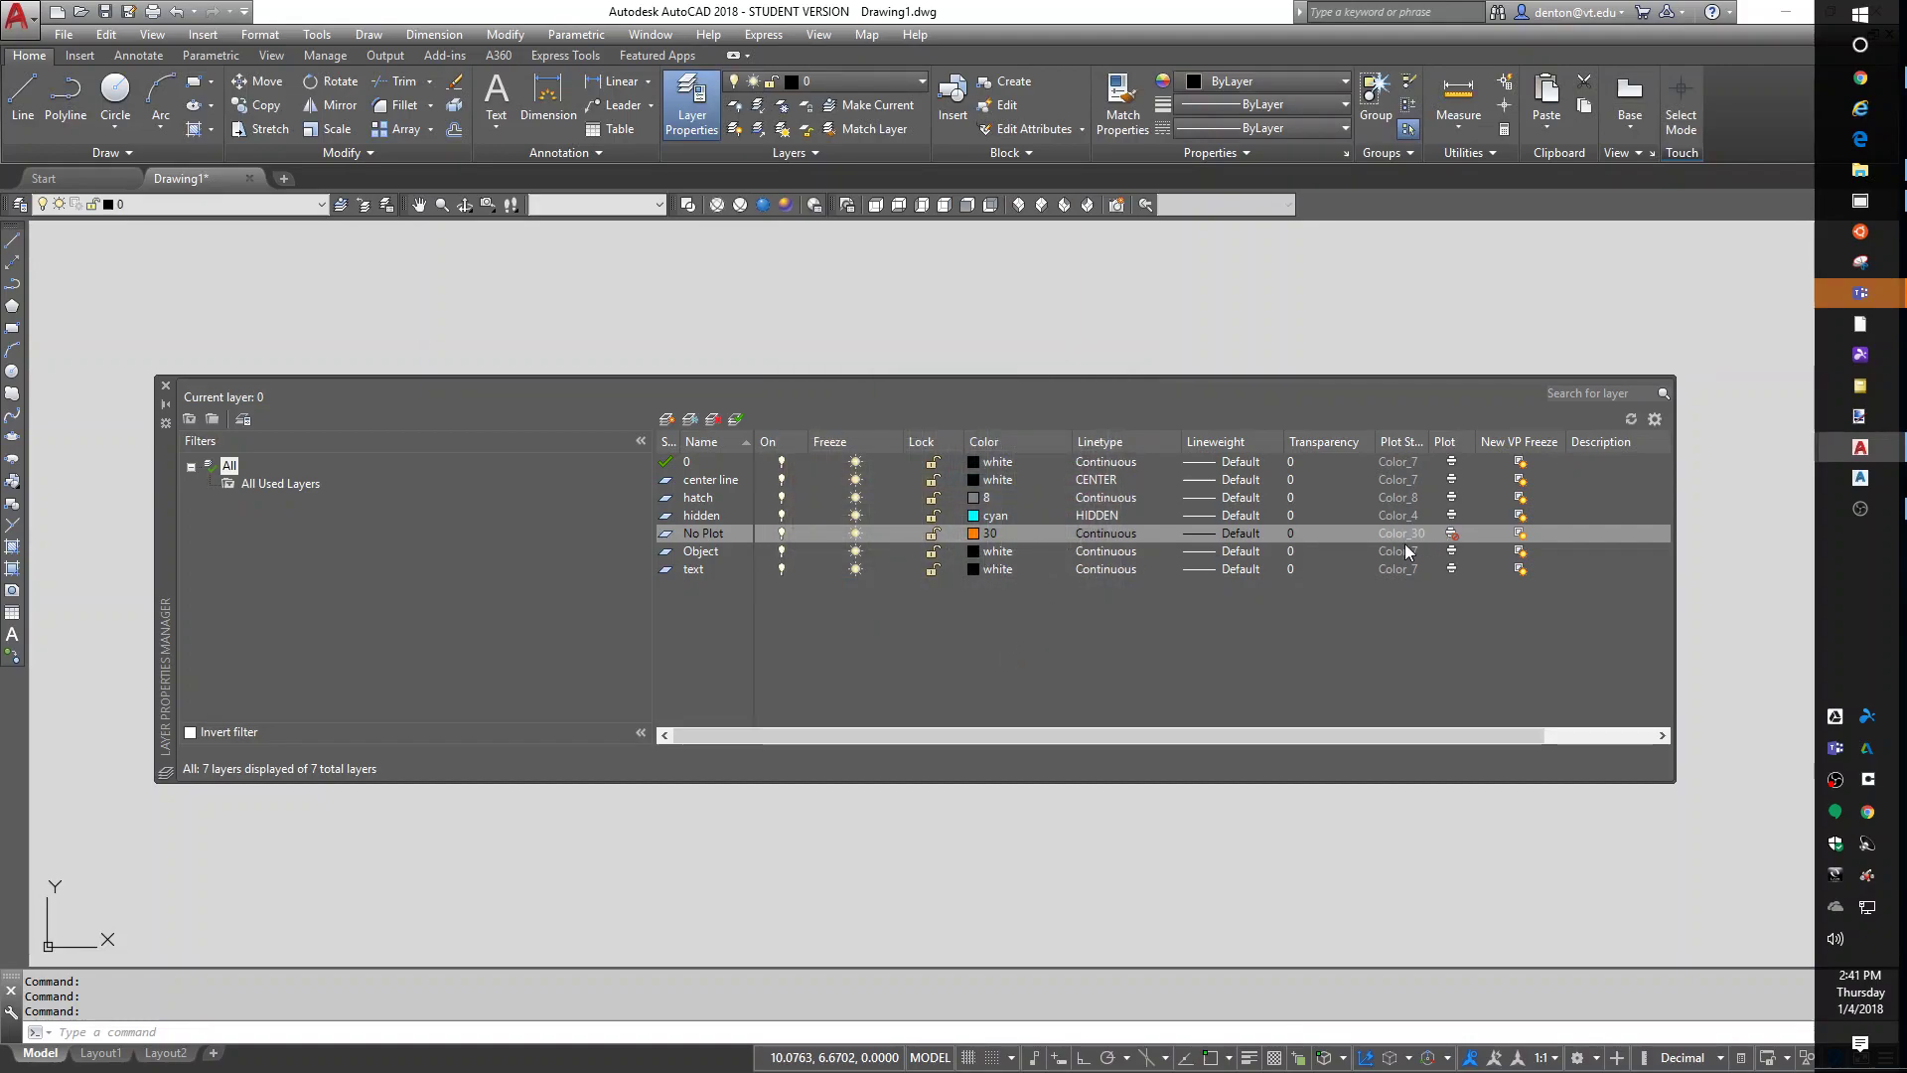
{"action": "left_click", "coordinate": [974, 550]}
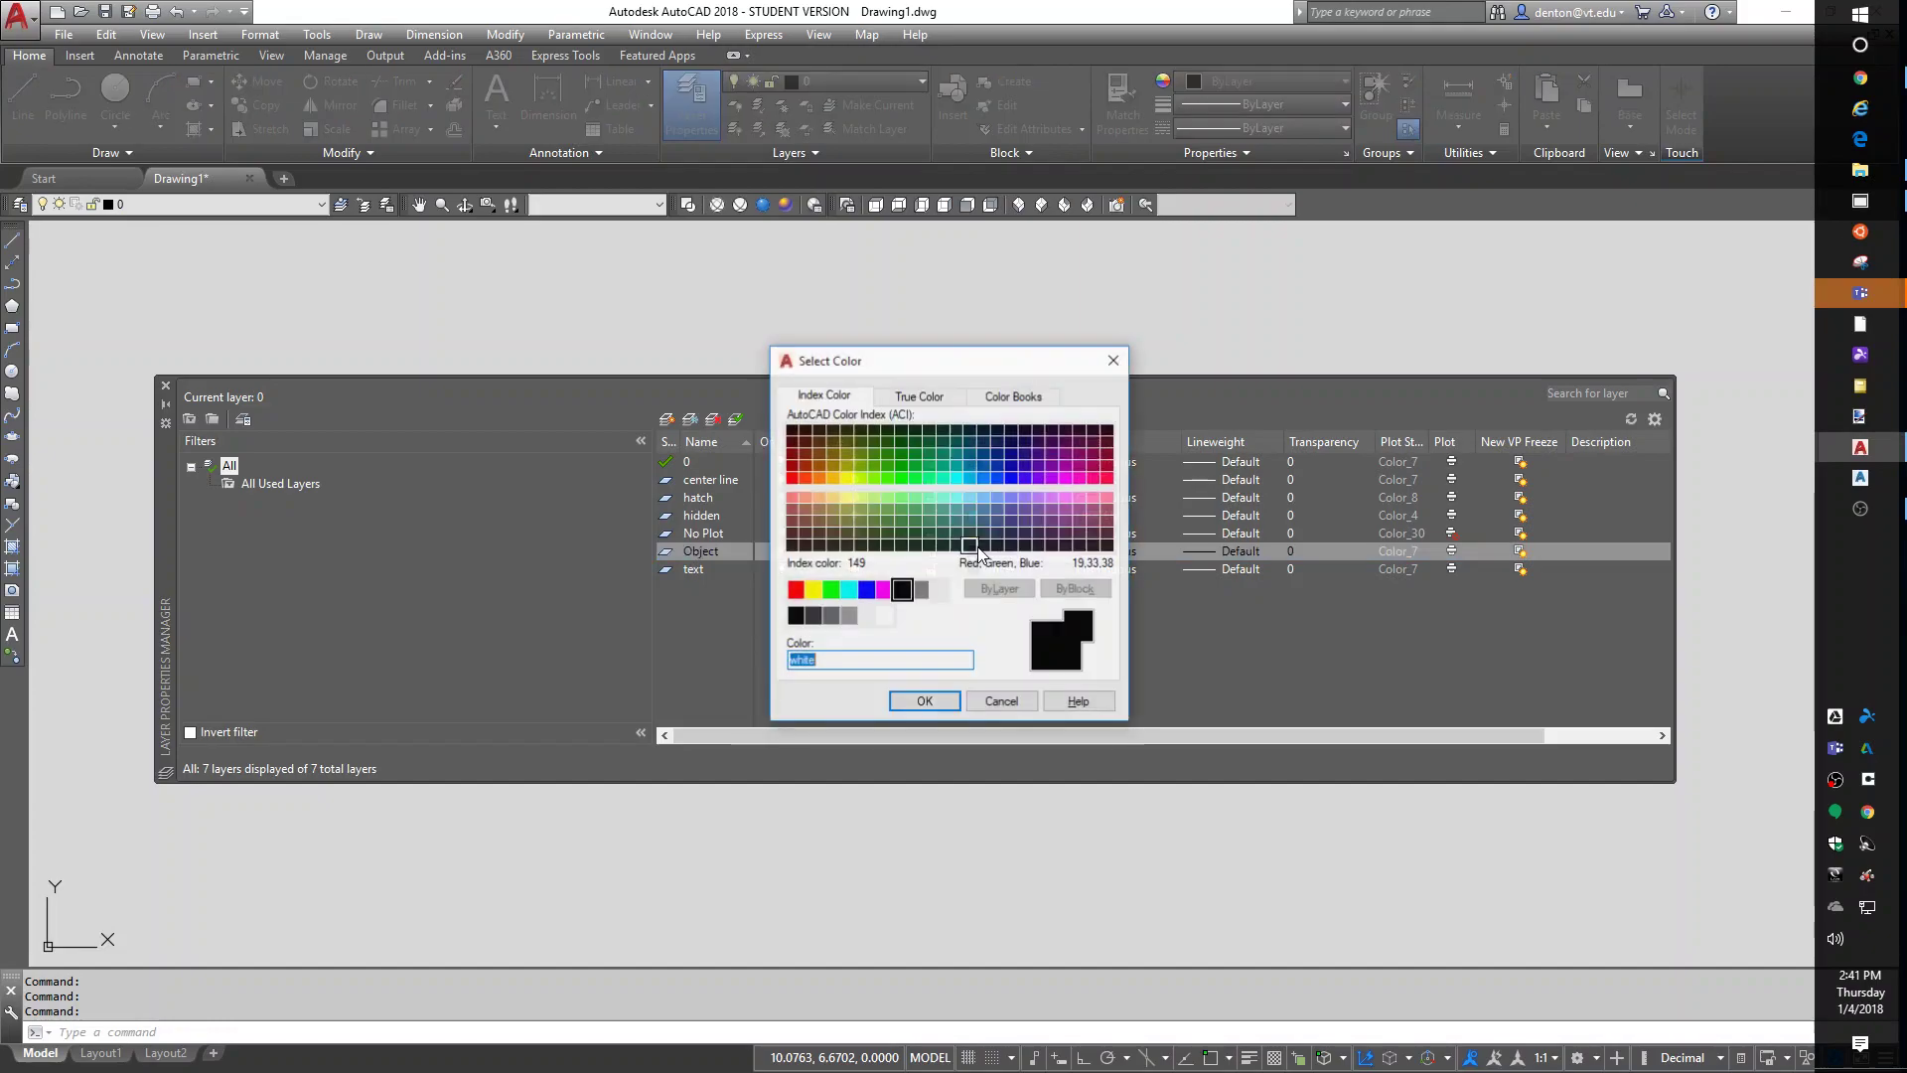
{"action": "left_click", "coordinate": [830, 590]}
{"action": "left_click", "coordinate": [921, 709]}
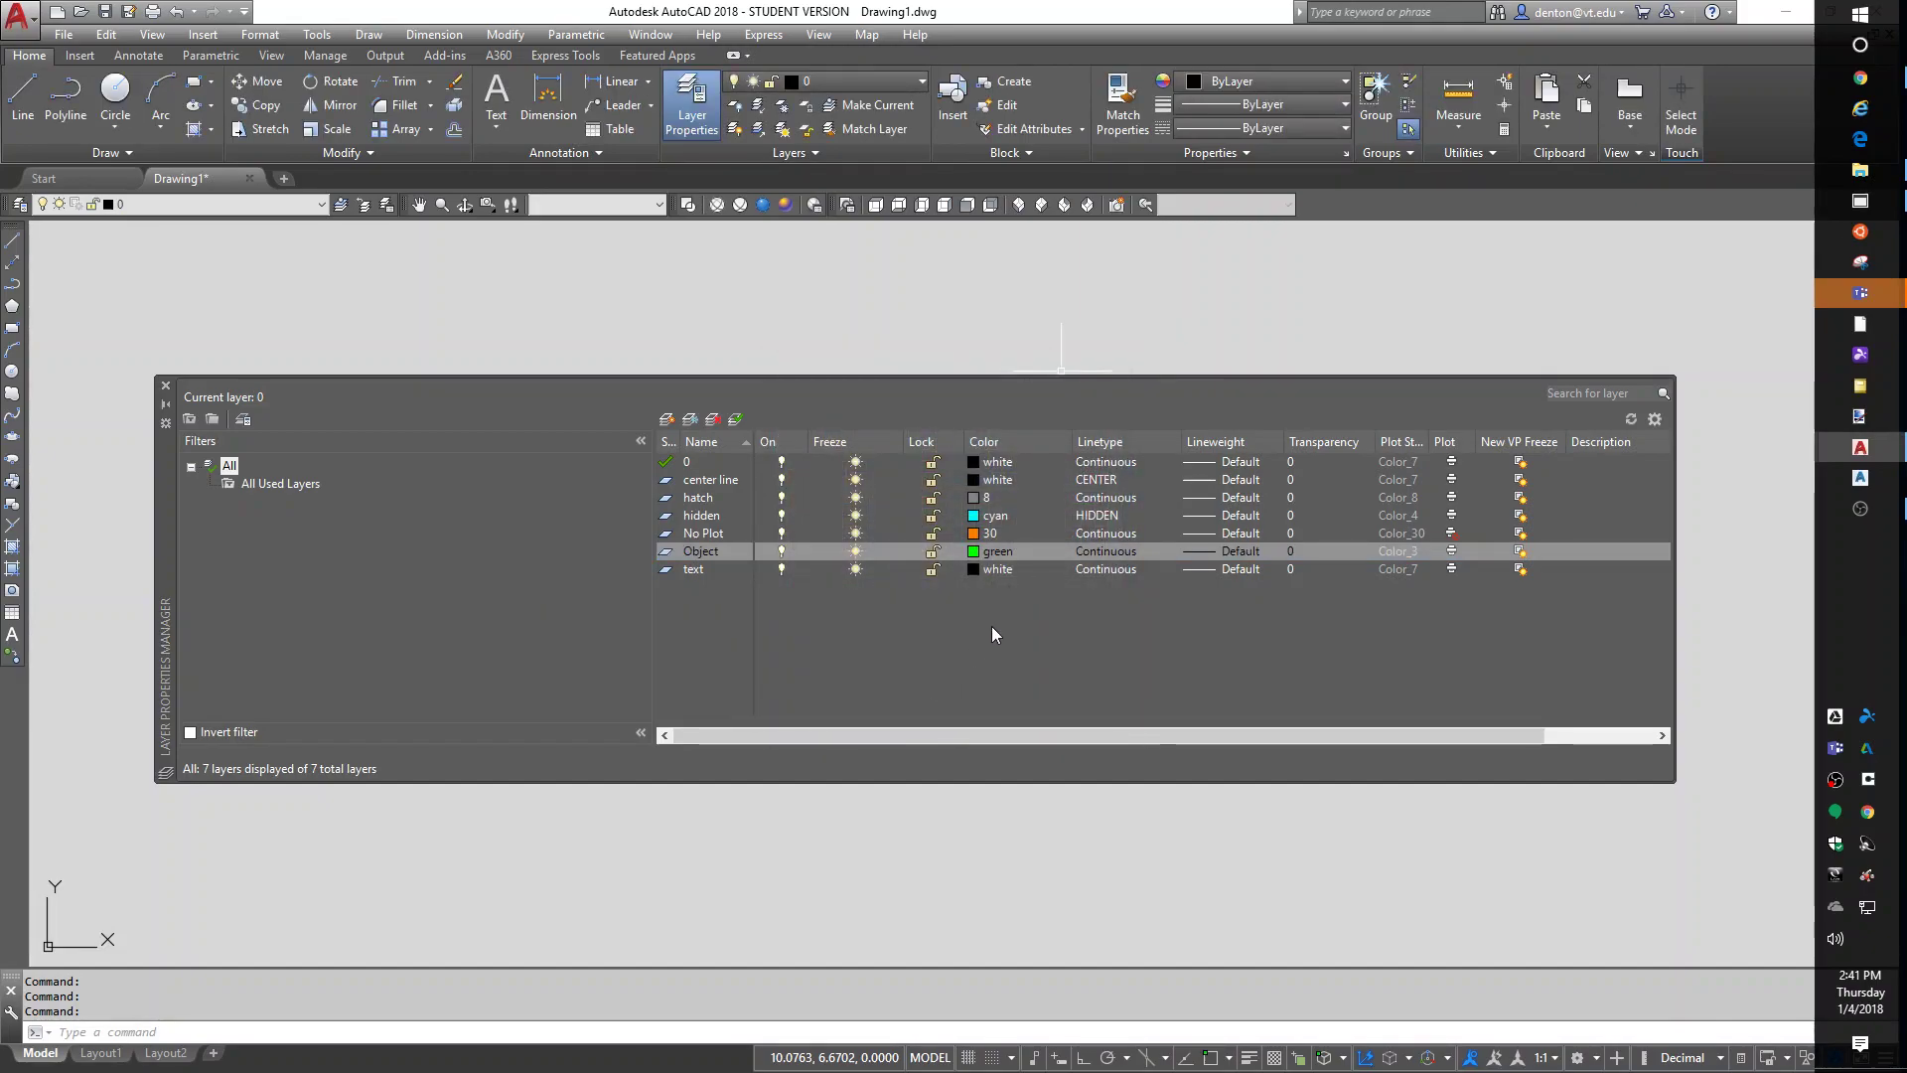
{"action": "left_click", "coordinate": [975, 569]}
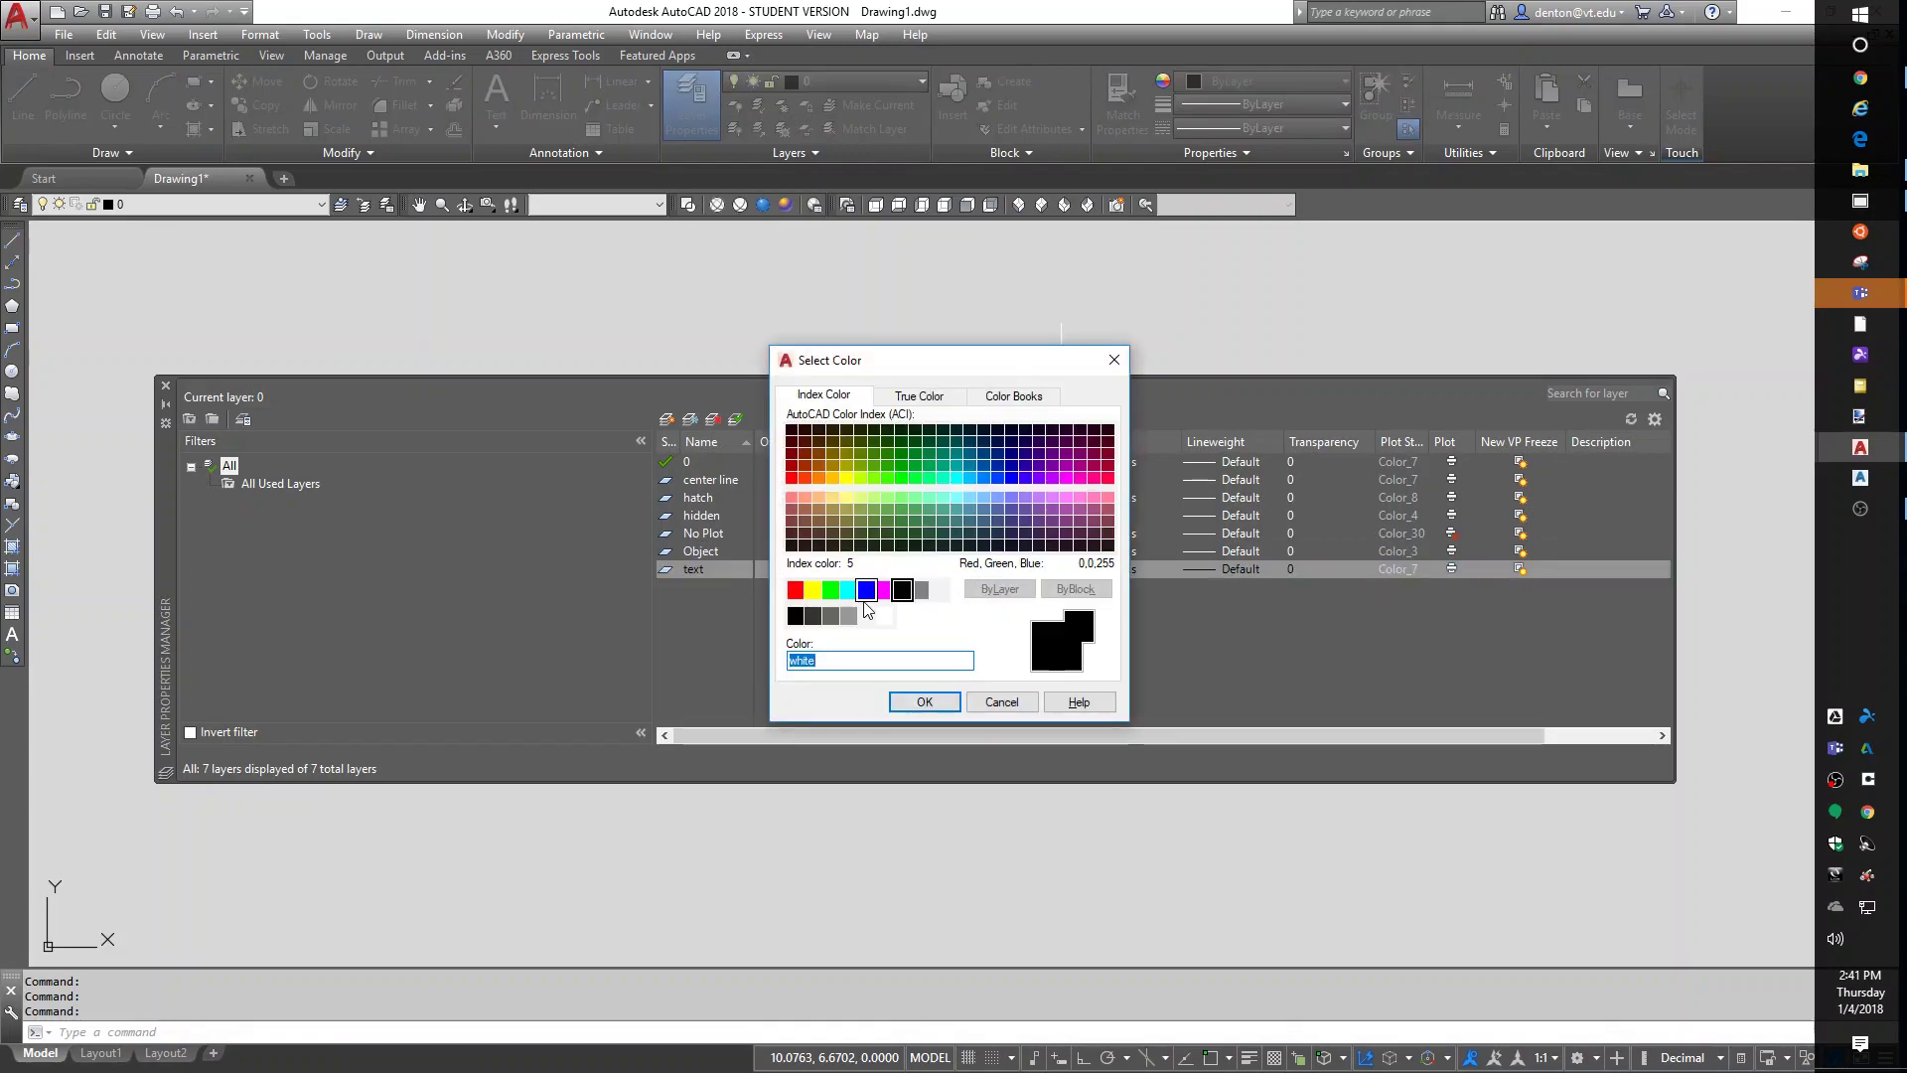
{"action": "left_click", "coordinate": [813, 590]}
{"action": "left_click", "coordinate": [922, 703]}
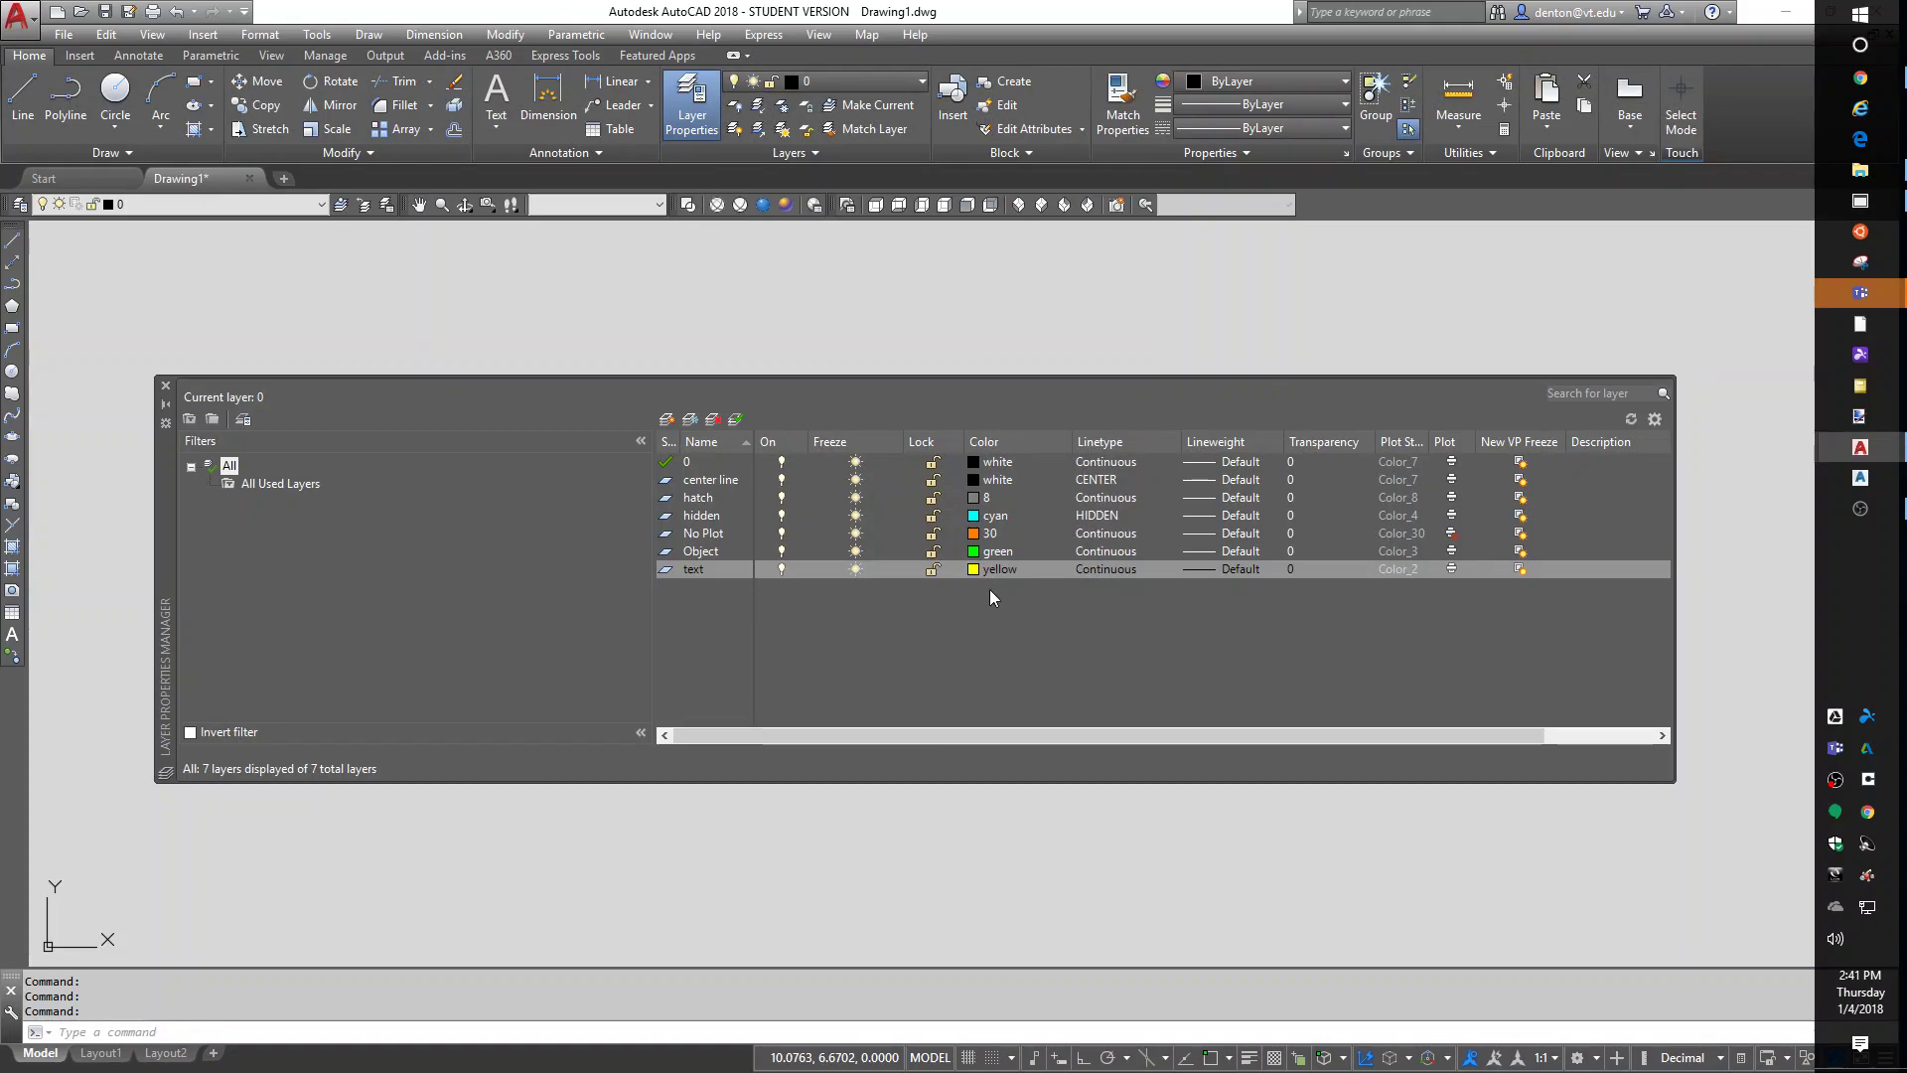
Step: Make Object the current layer and draw a four-point zigzag line
{"action": "left_click", "coordinate": [166, 385]}
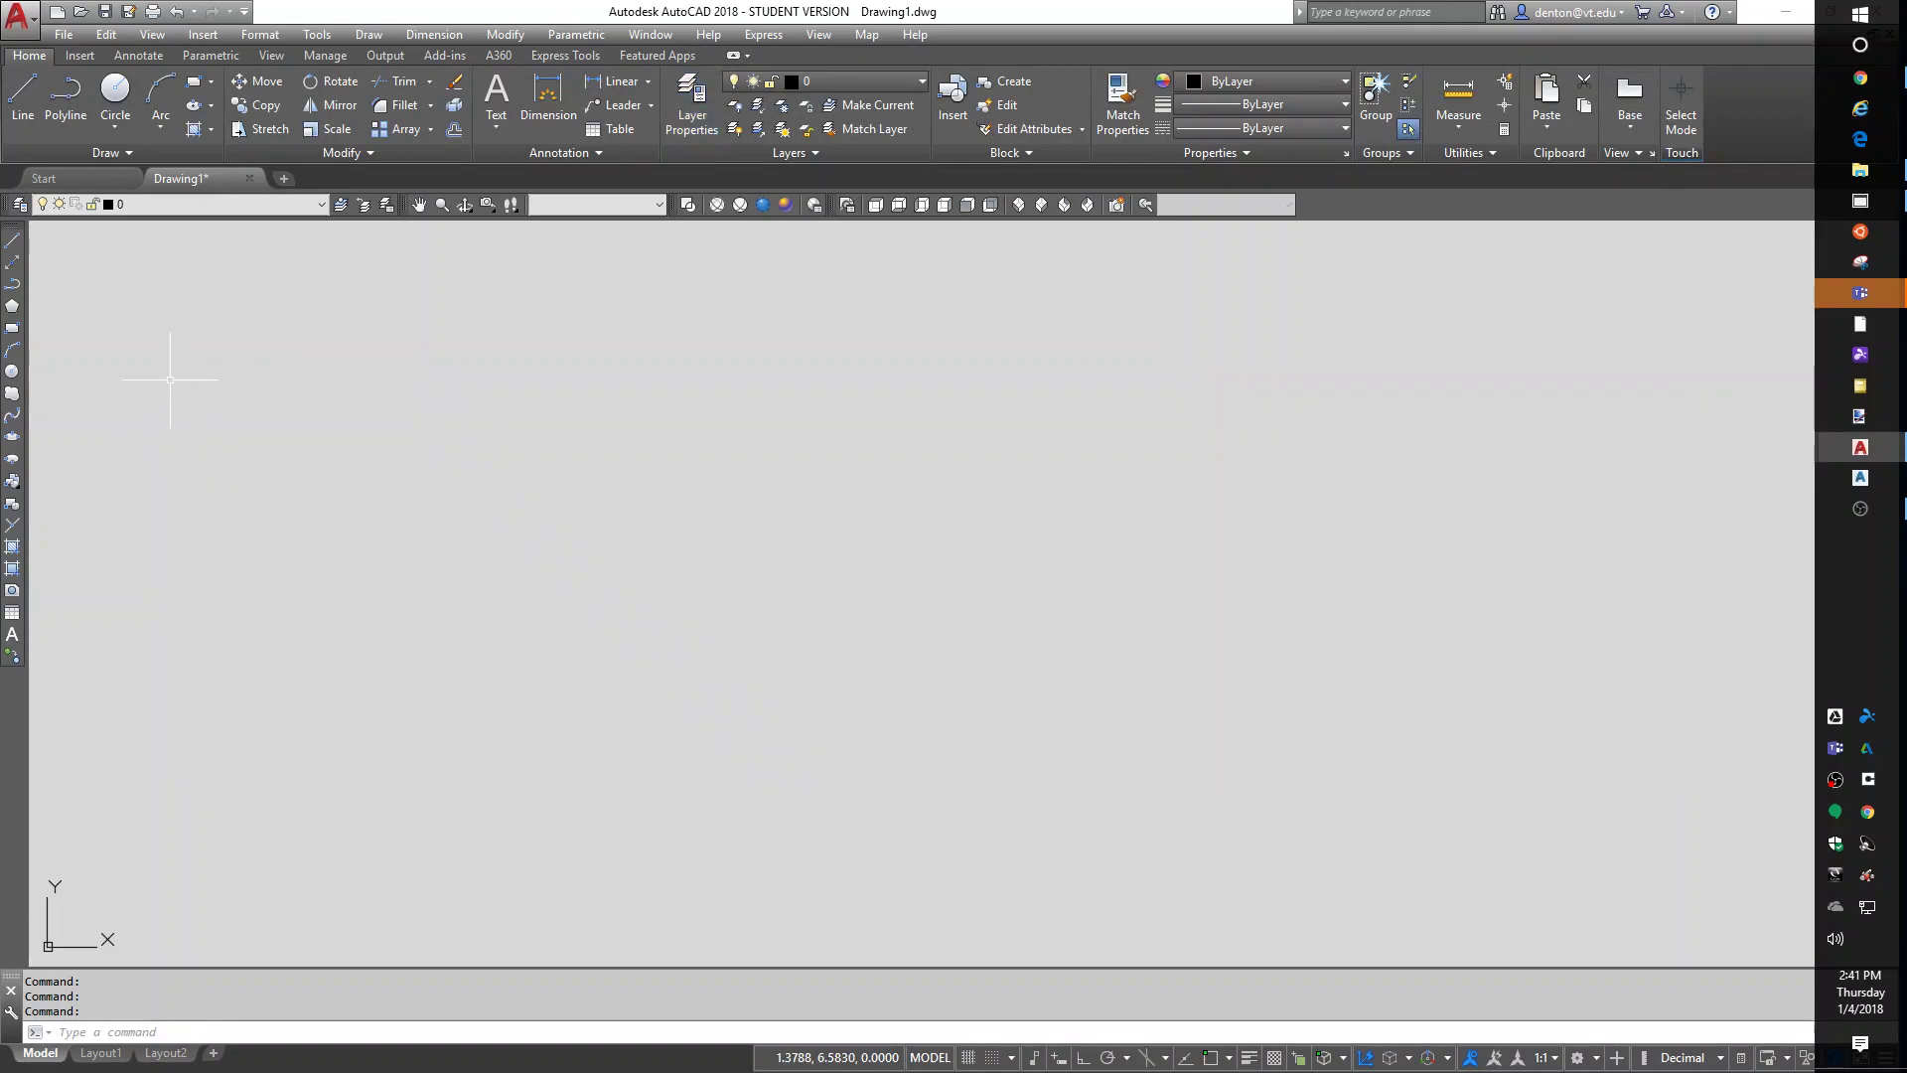
{"action": "left_click", "coordinate": [182, 204]}
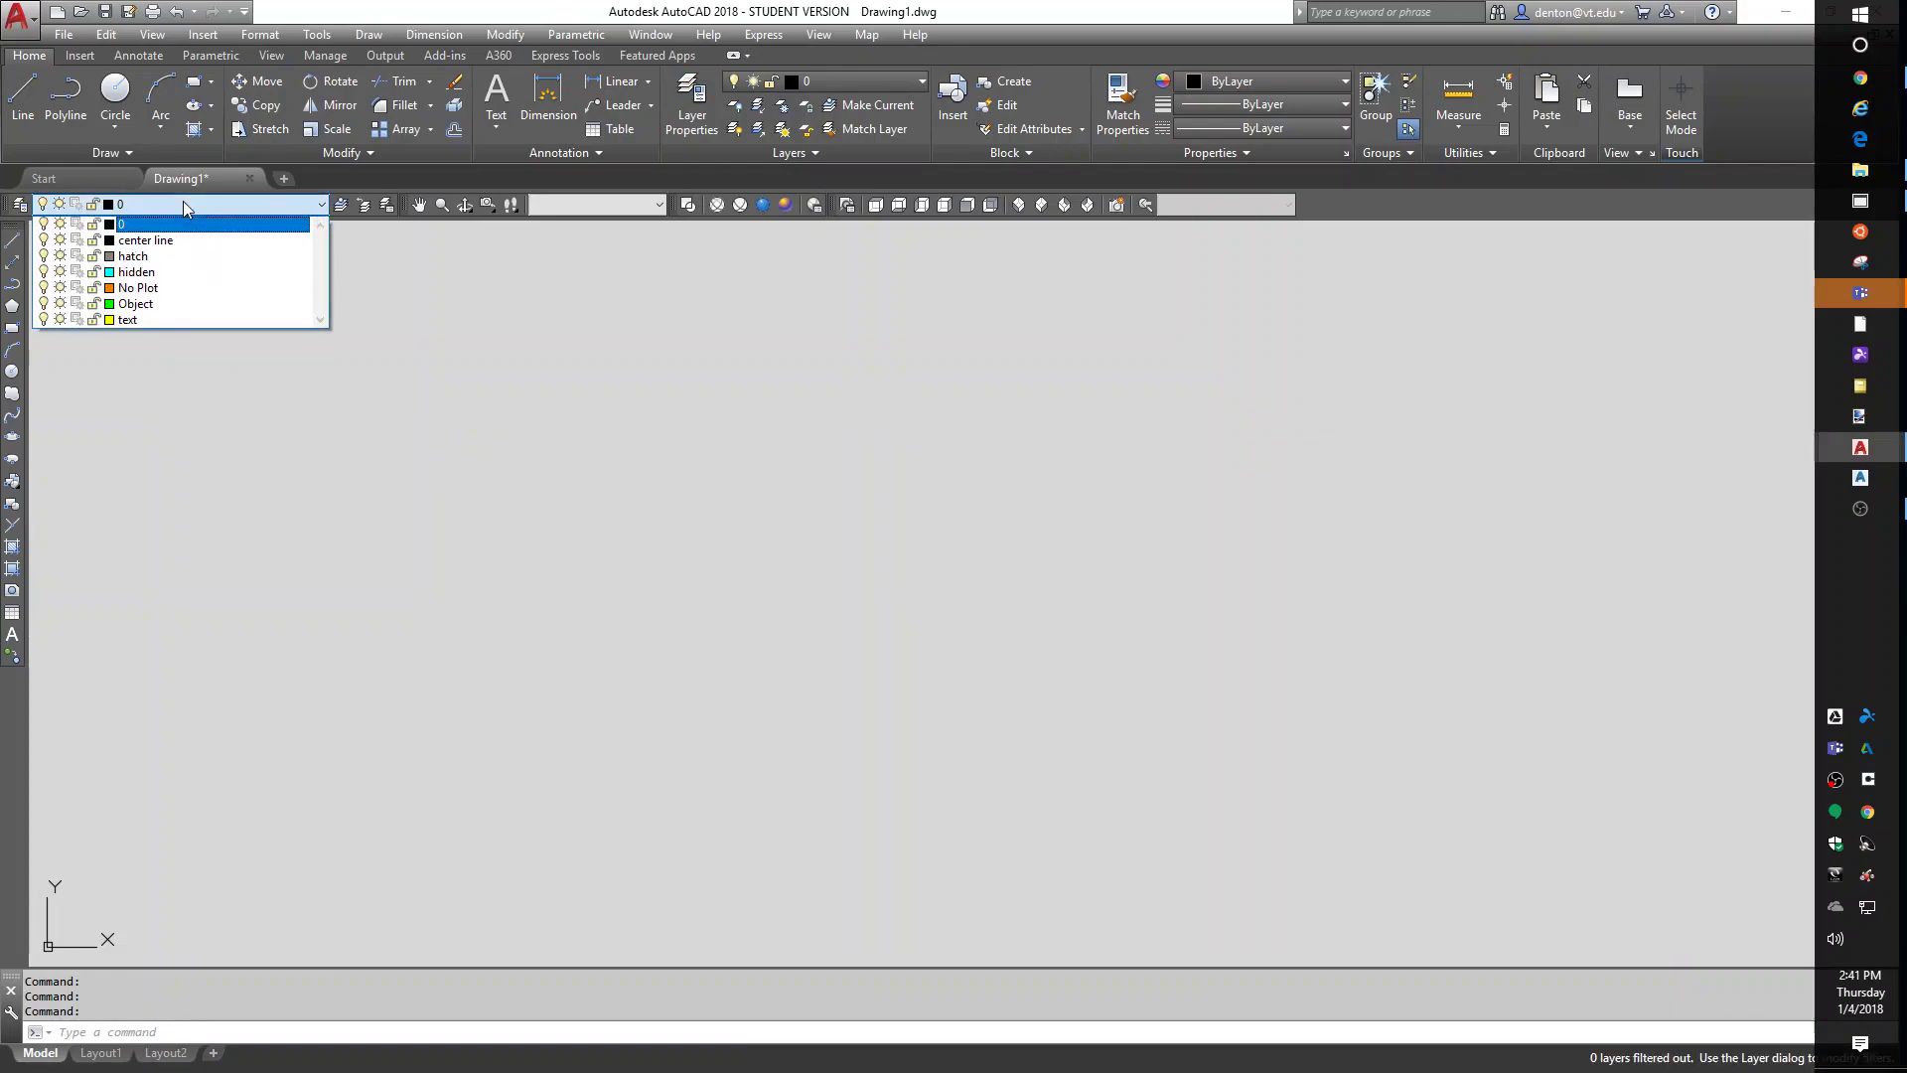
{"action": "left_click", "coordinate": [139, 304]}
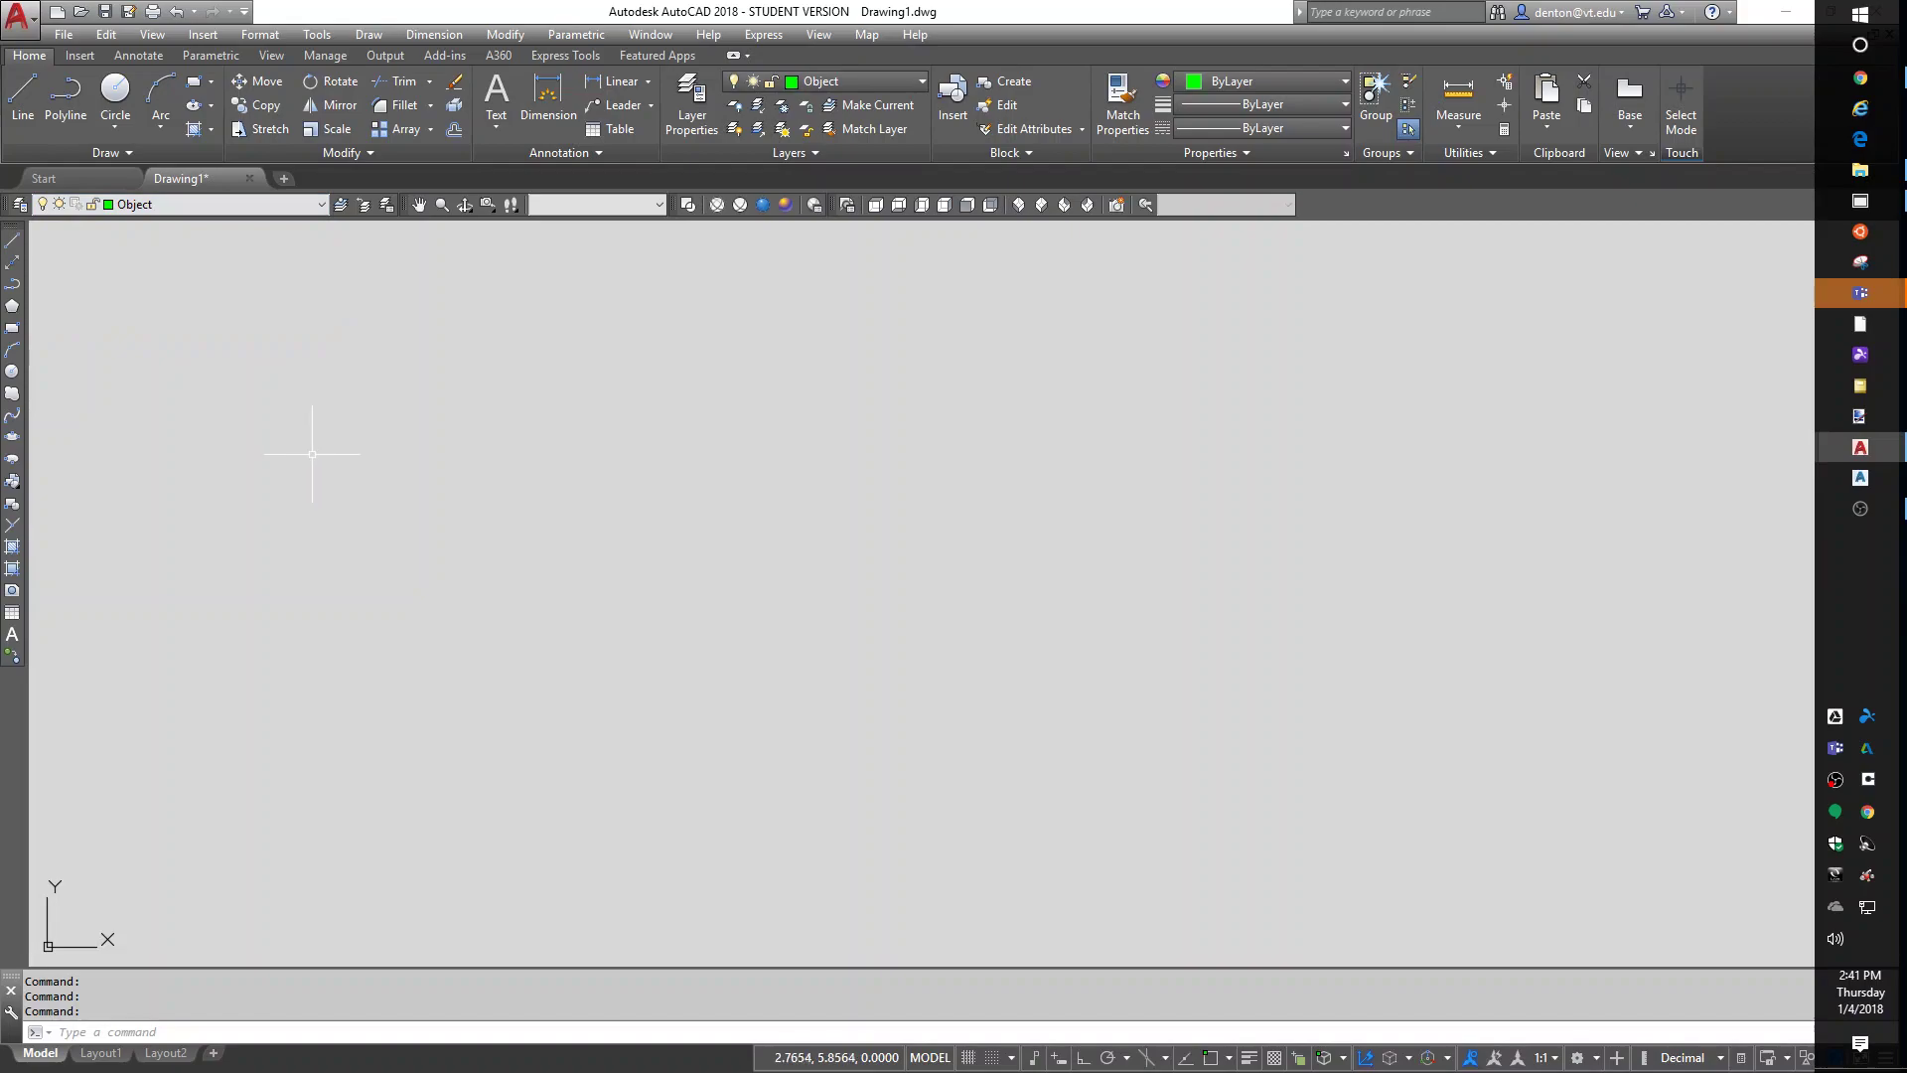
{"action": "type", "text": "l"}
{"action": "key", "text": "Return"}
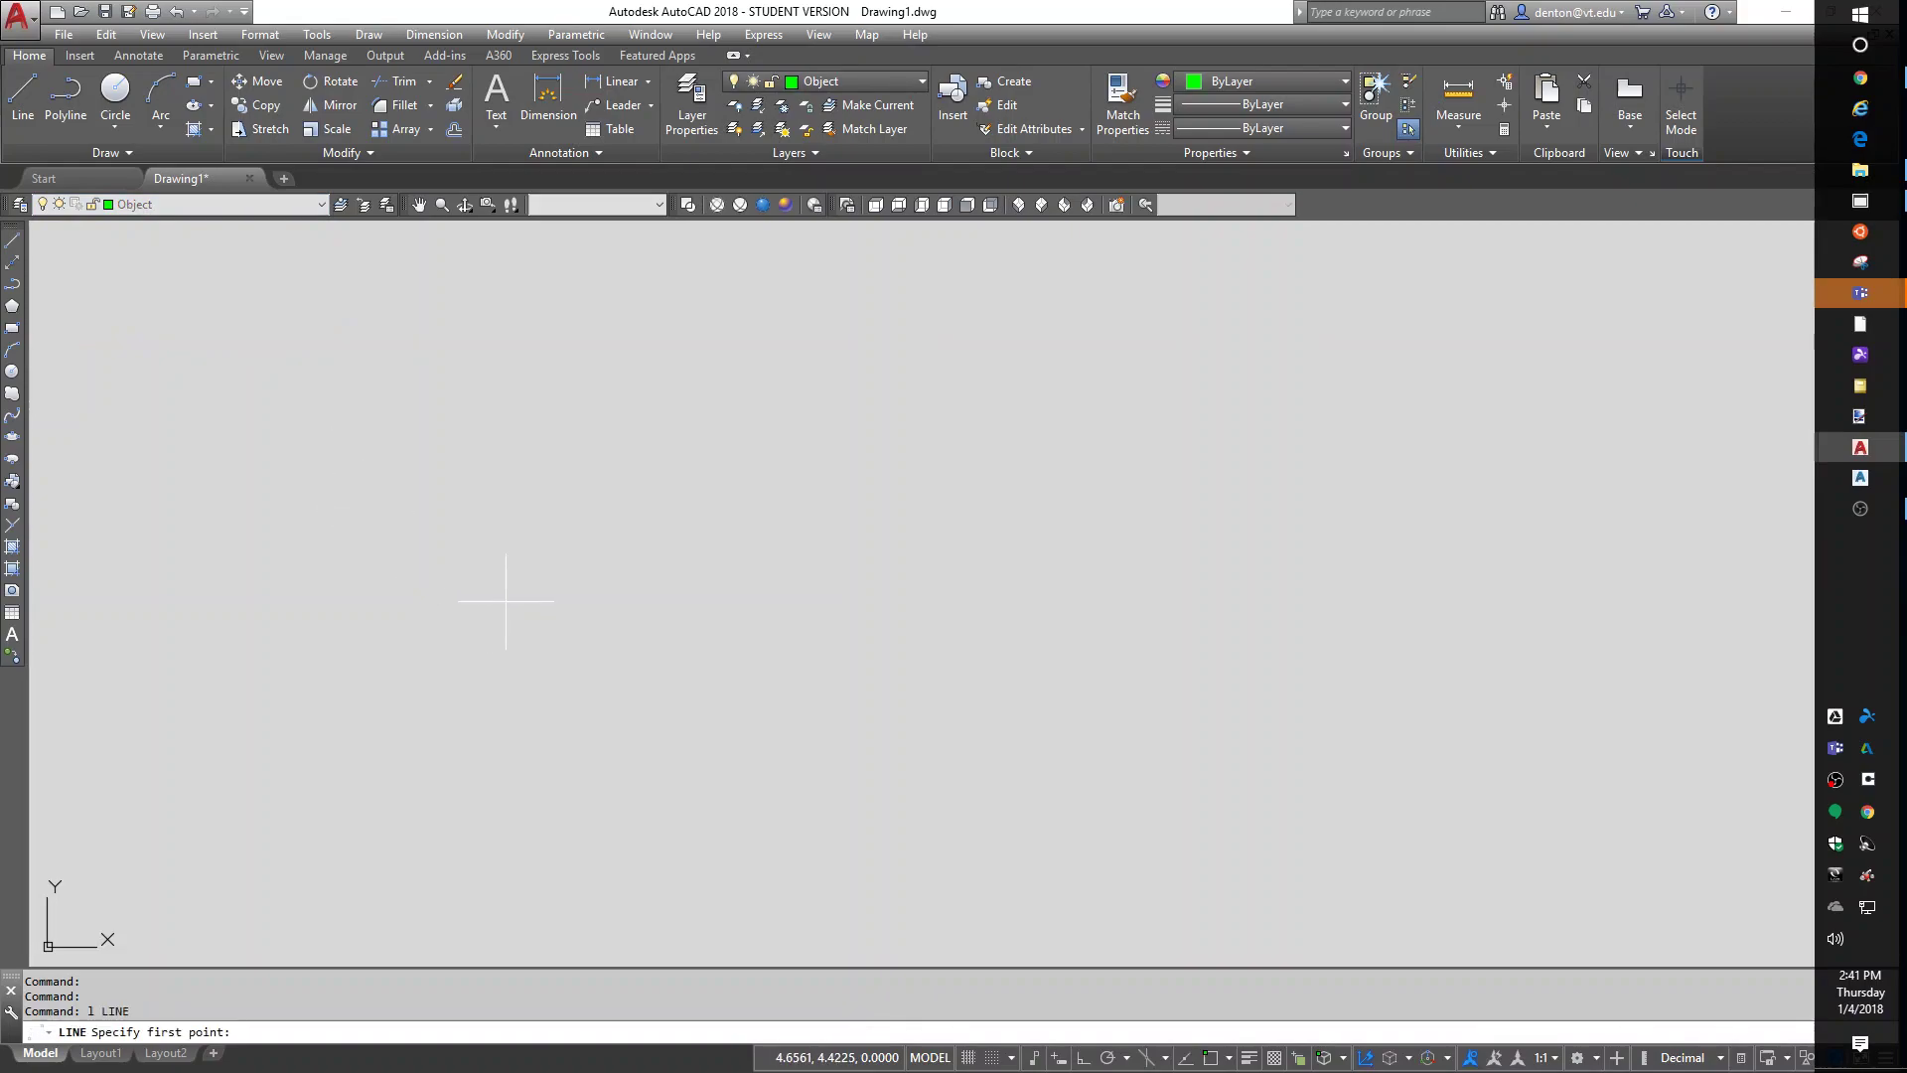
{"action": "left_click", "coordinate": [461, 670]}
{"action": "left_click", "coordinate": [771, 530]}
{"action": "left_click", "coordinate": [1062, 602]}
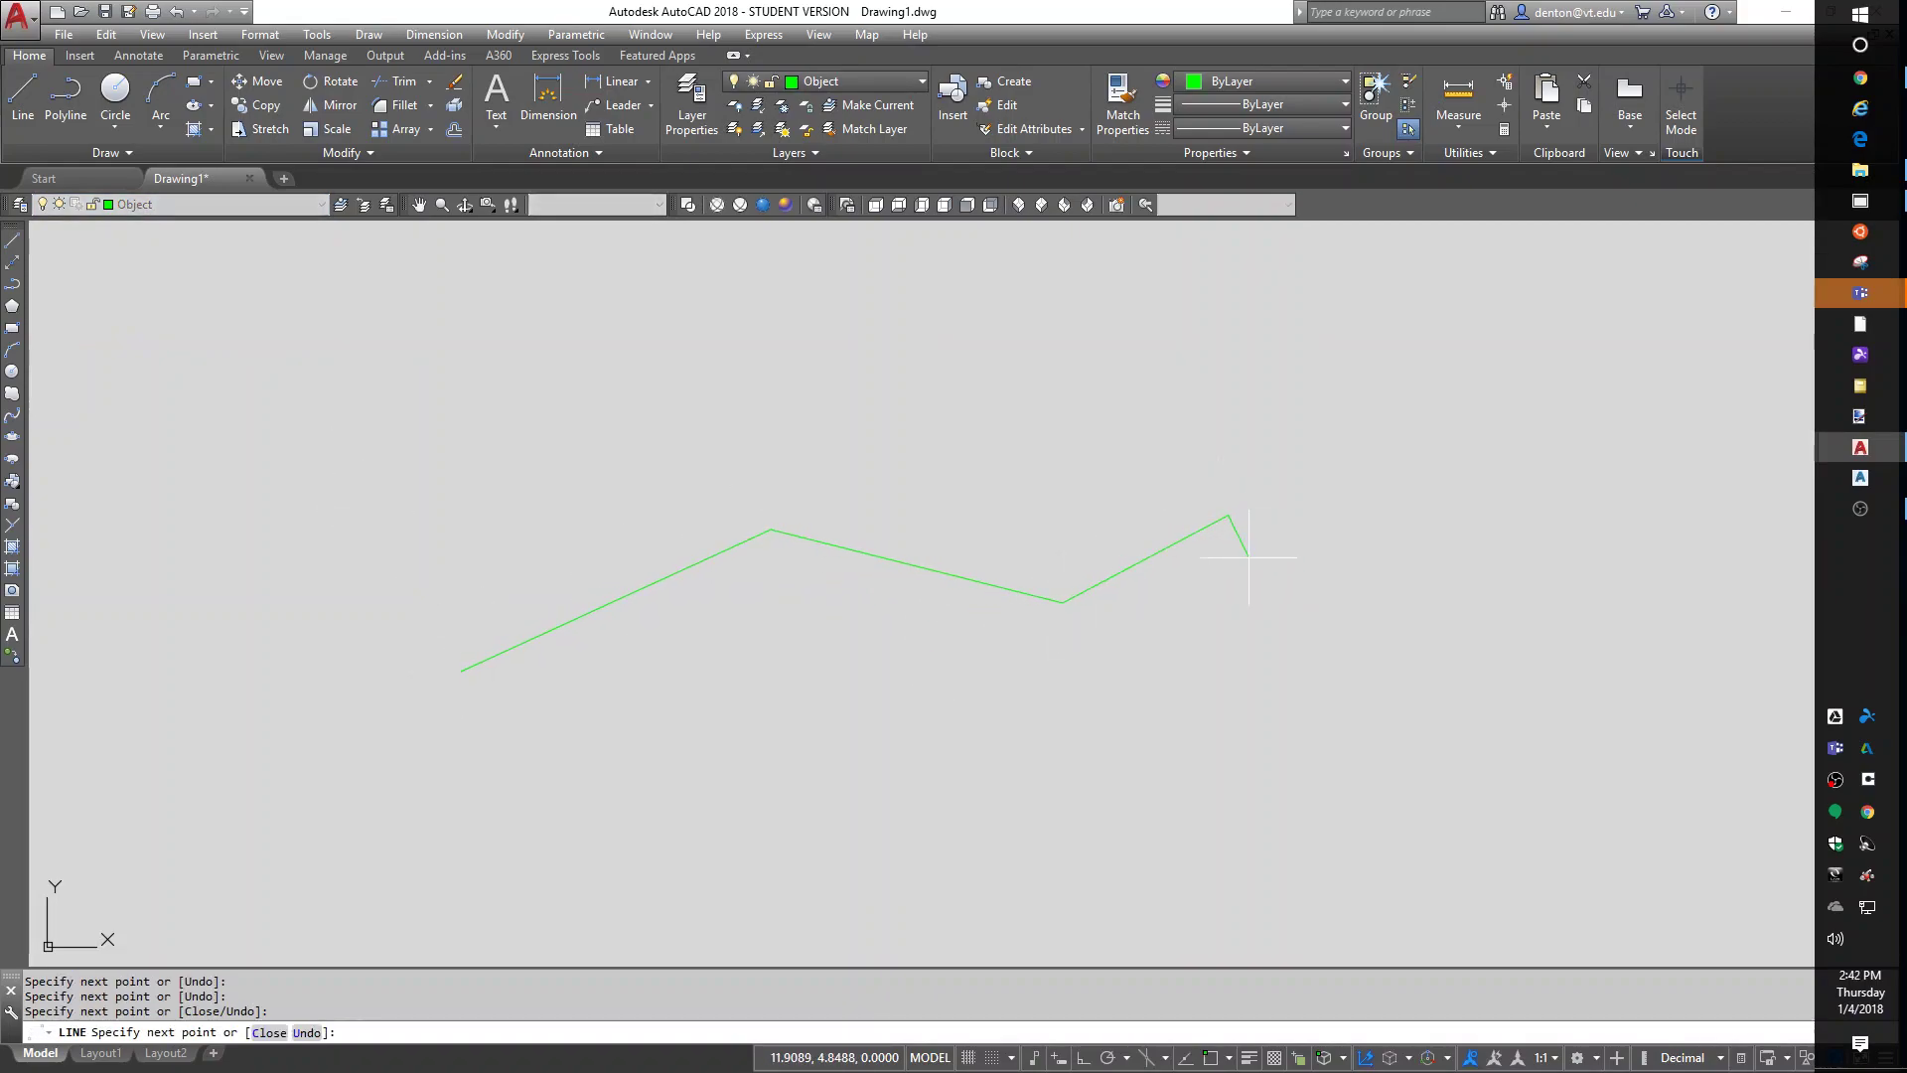
{"action": "left_click", "coordinate": [1226, 516]}
{"action": "key", "text": "Return"}
Step: Draw a three-point arc above the zigzag line
{"action": "type", "text": "a"}
{"action": "key", "text": "Return"}
{"action": "left_click", "coordinate": [354, 569]}
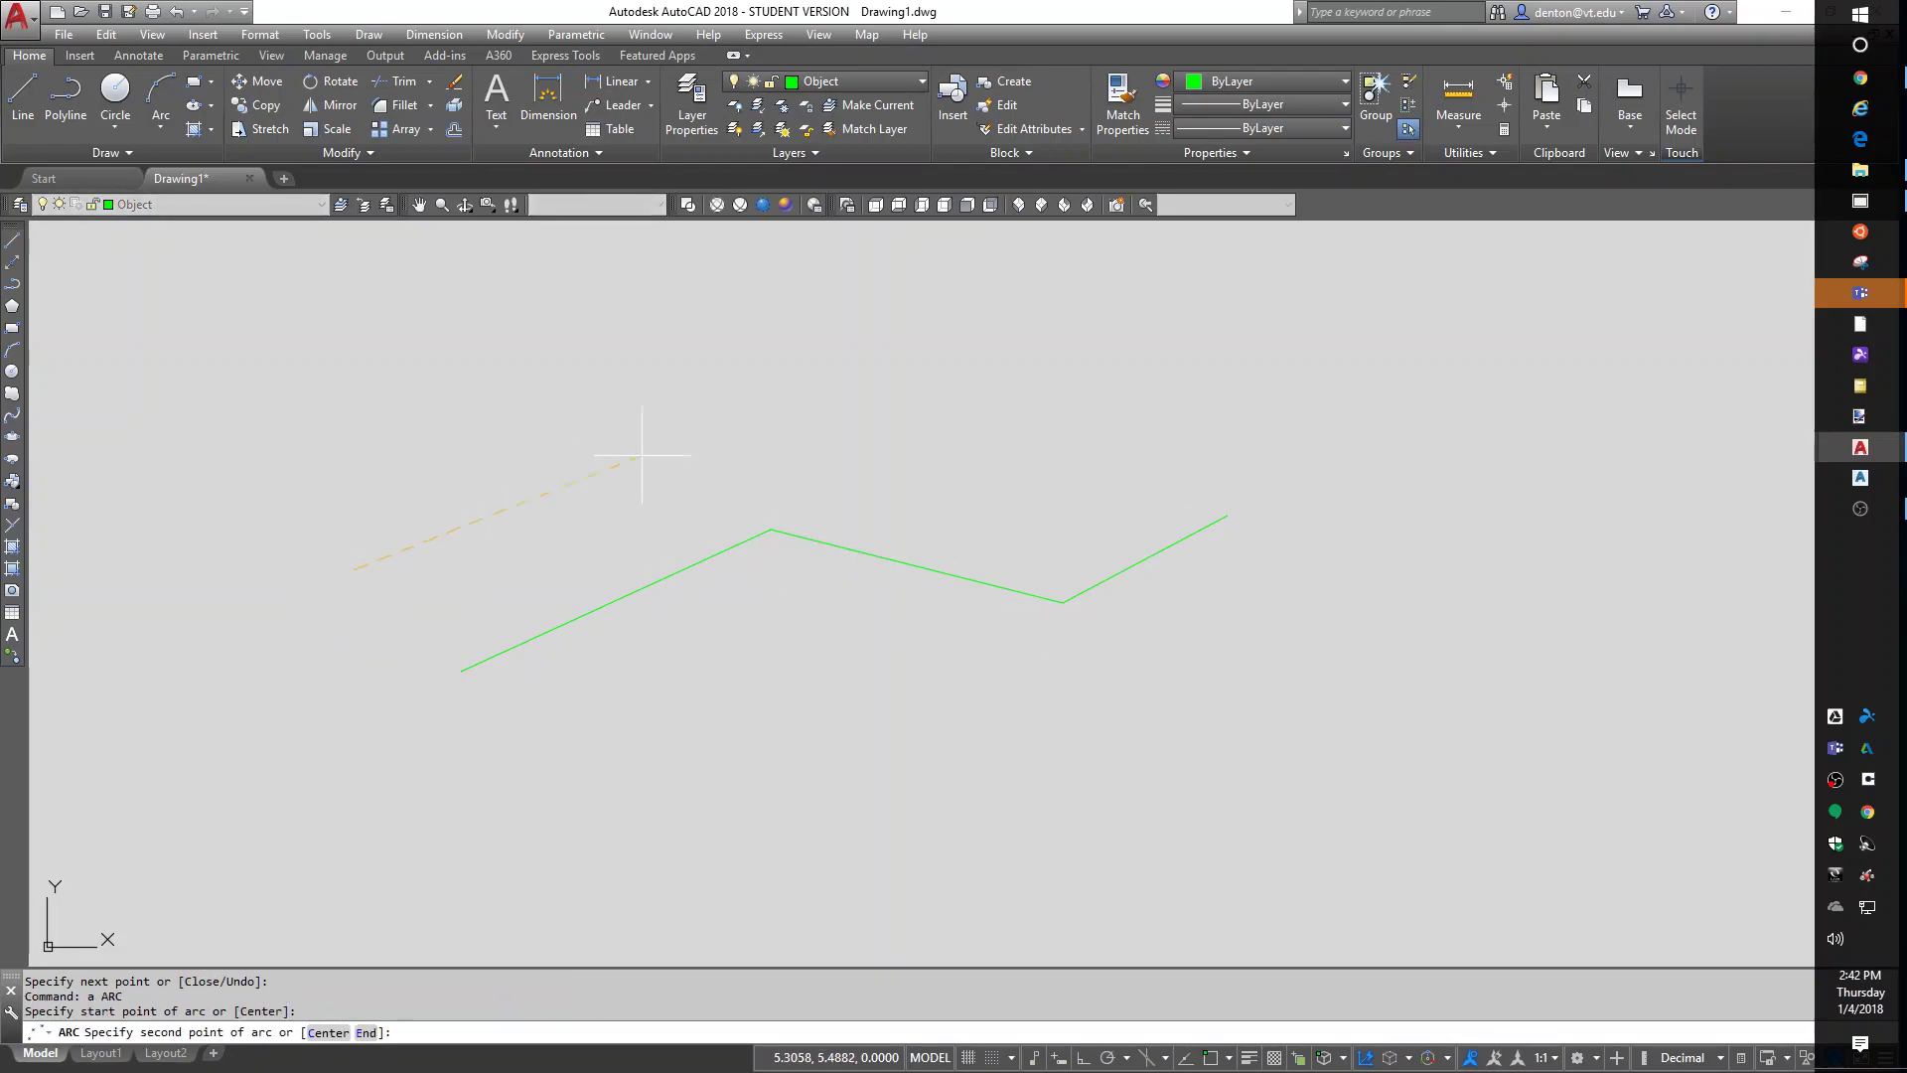
{"action": "left_click", "coordinate": [736, 393]}
{"action": "left_click", "coordinate": [1299, 400]}
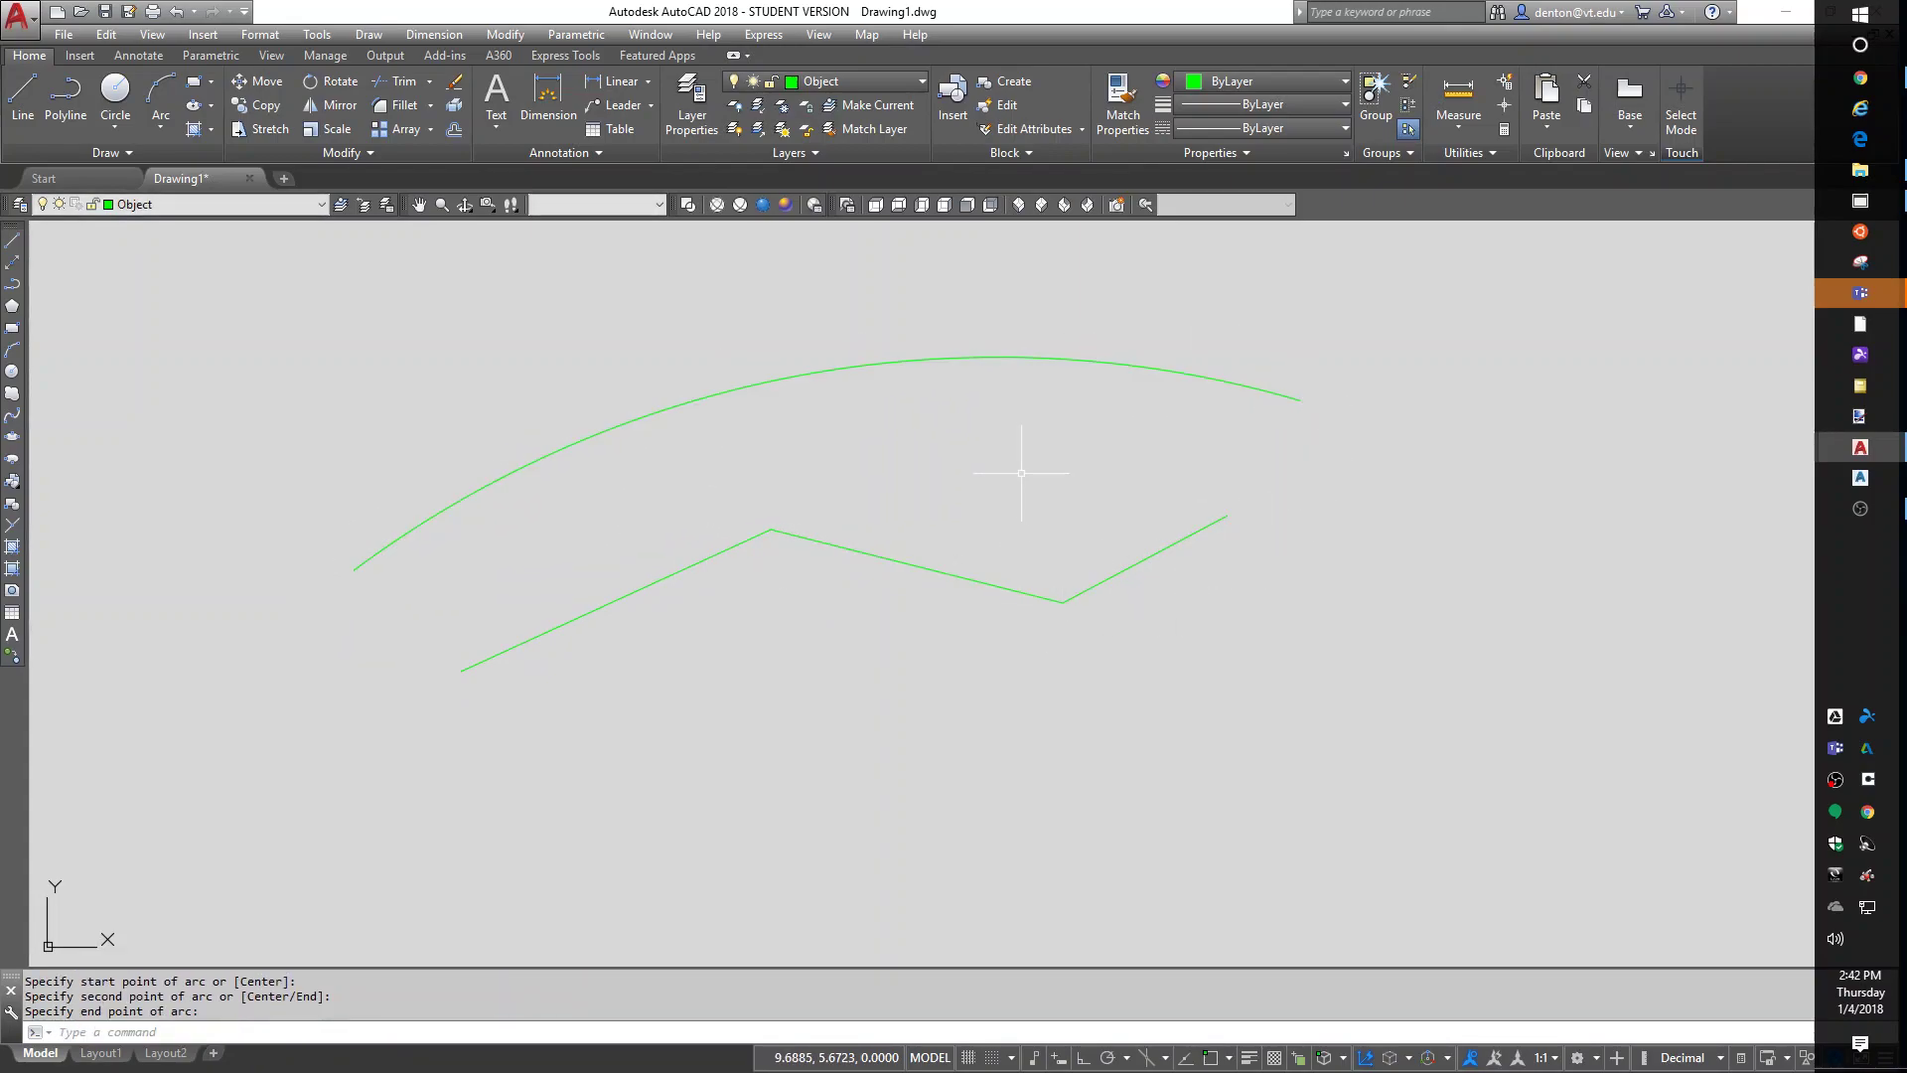
Step: Make hidden the current layer and draw a circle near the zigzag's right side
{"action": "left_click", "coordinate": [169, 206]}
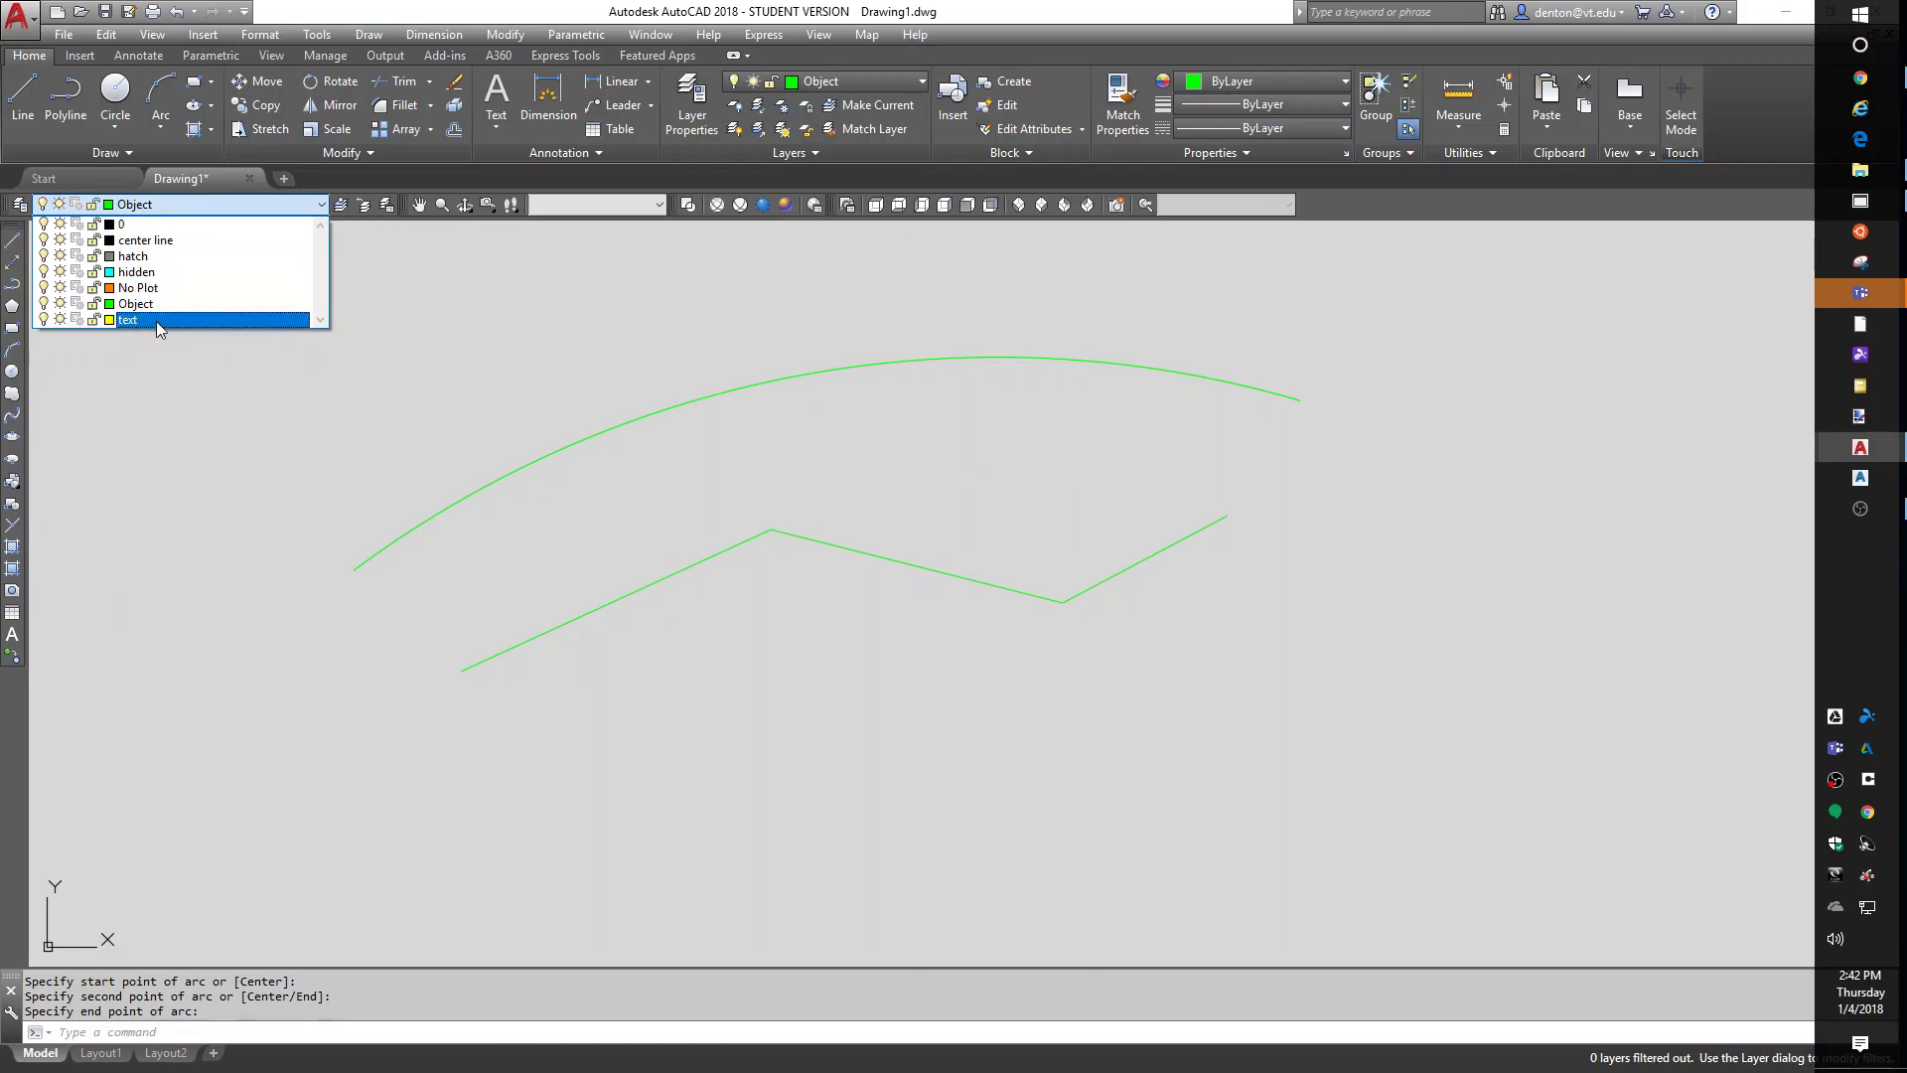
{"action": "left_click", "coordinate": [139, 271]}
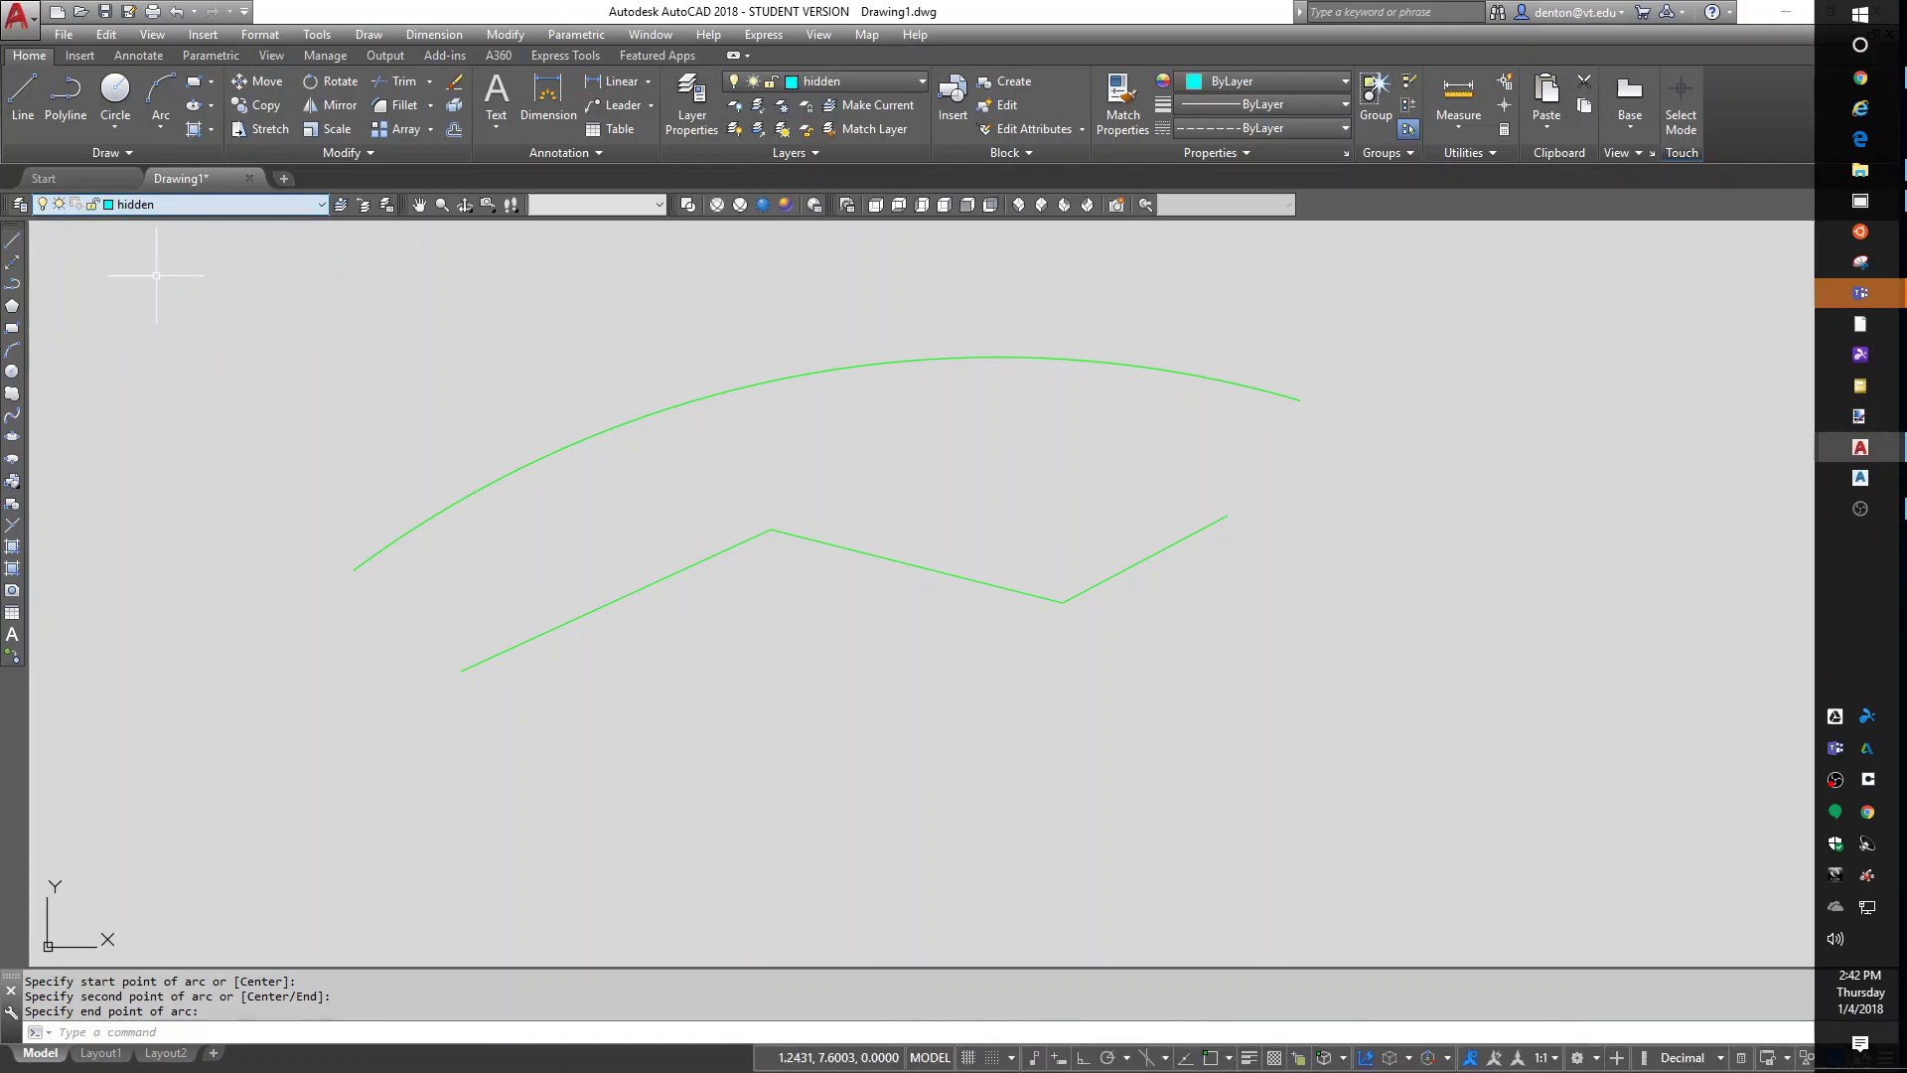
{"action": "type", "text": "c"}
{"action": "key", "text": "Return"}
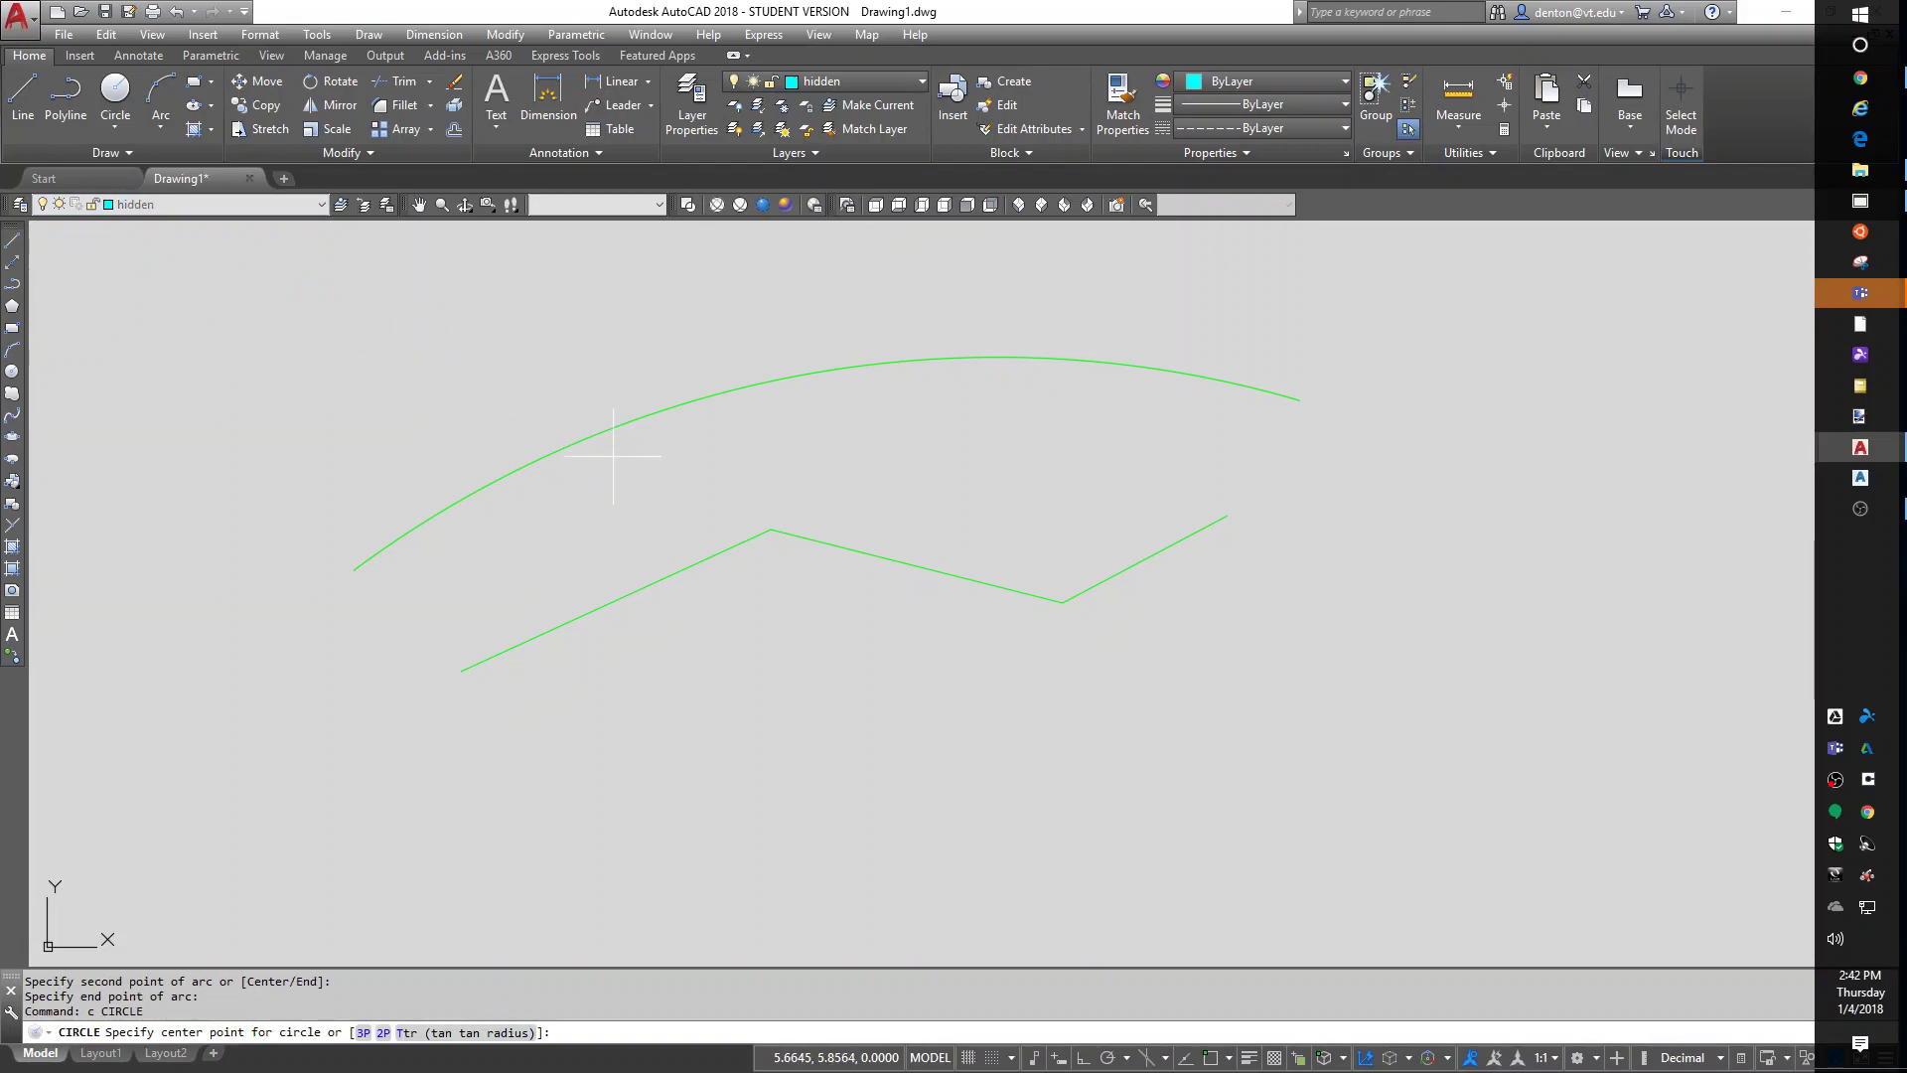
{"action": "left_click", "coordinate": [1011, 468]}
{"action": "left_click", "coordinate": [818, 511]}
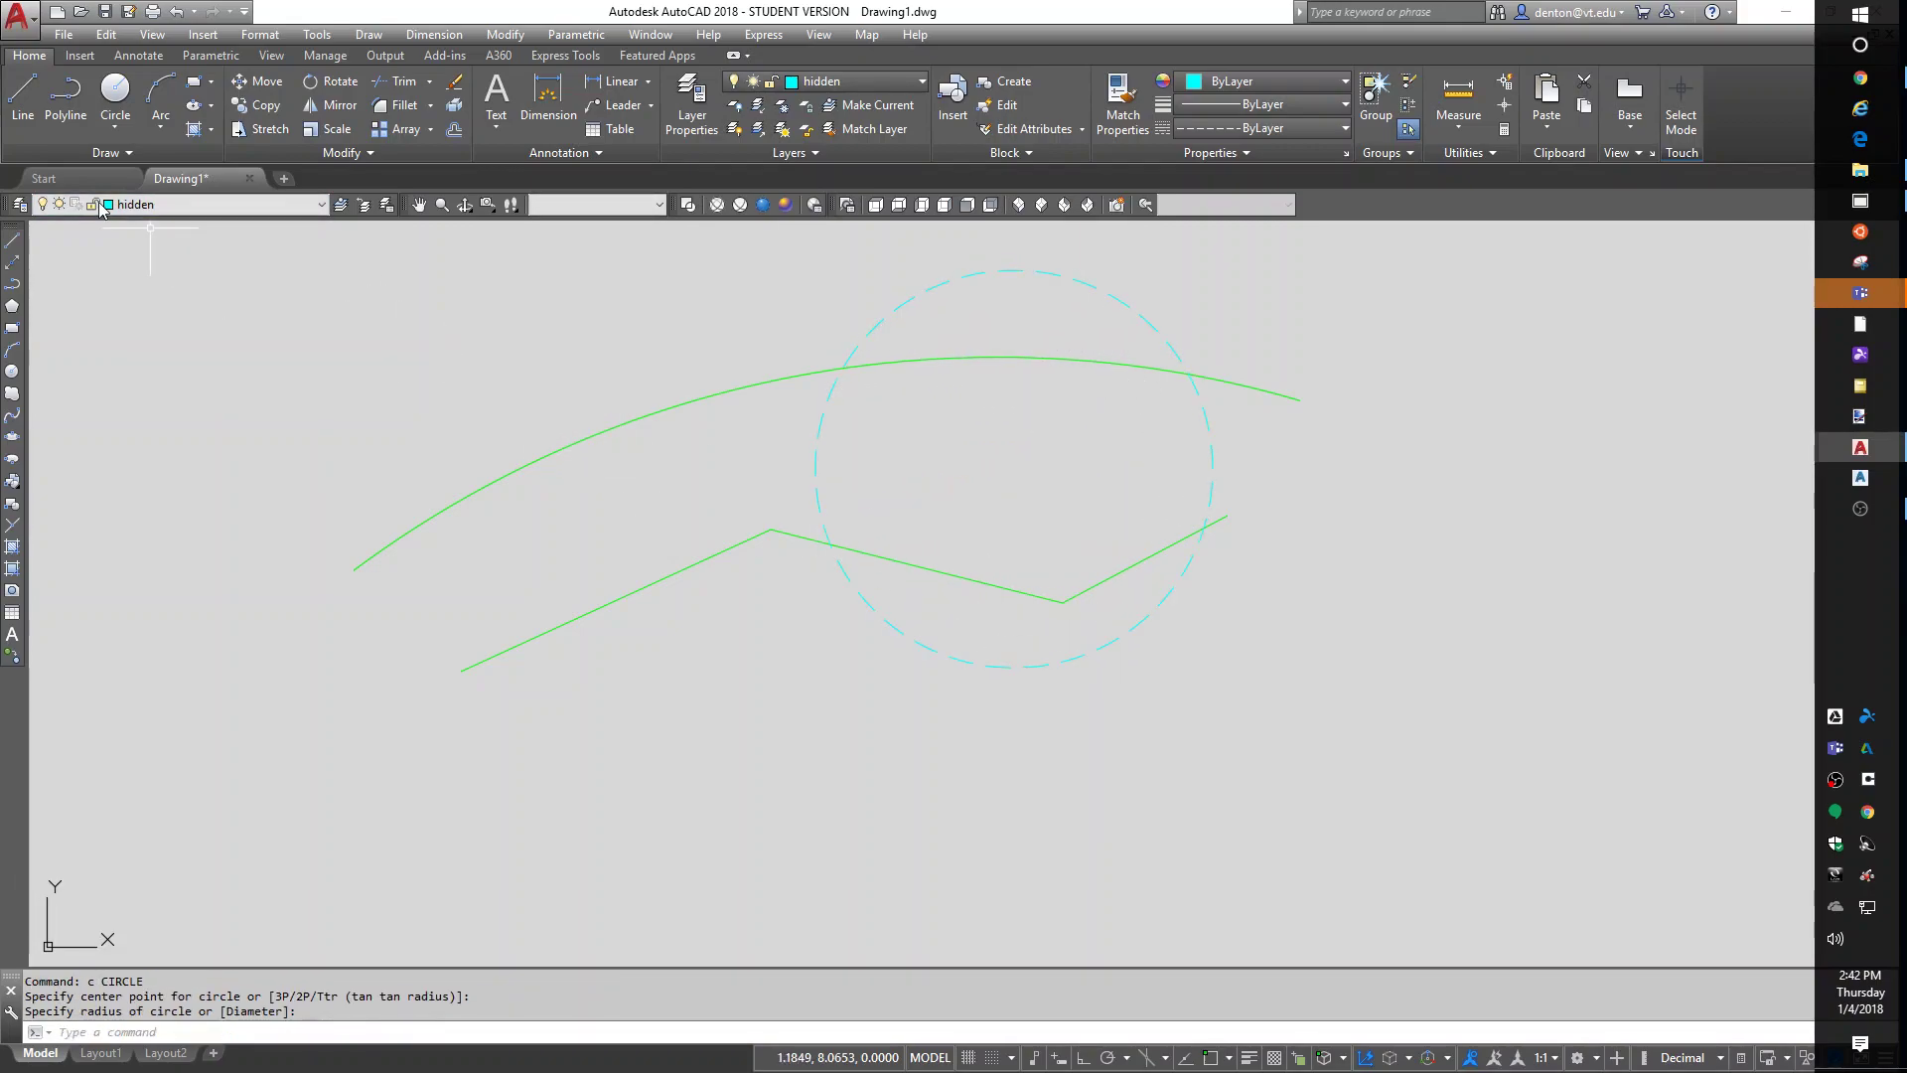
Step: Make center line the current layer and draw a line crossing down below the zigzag
{"action": "left_click", "coordinate": [165, 206]}
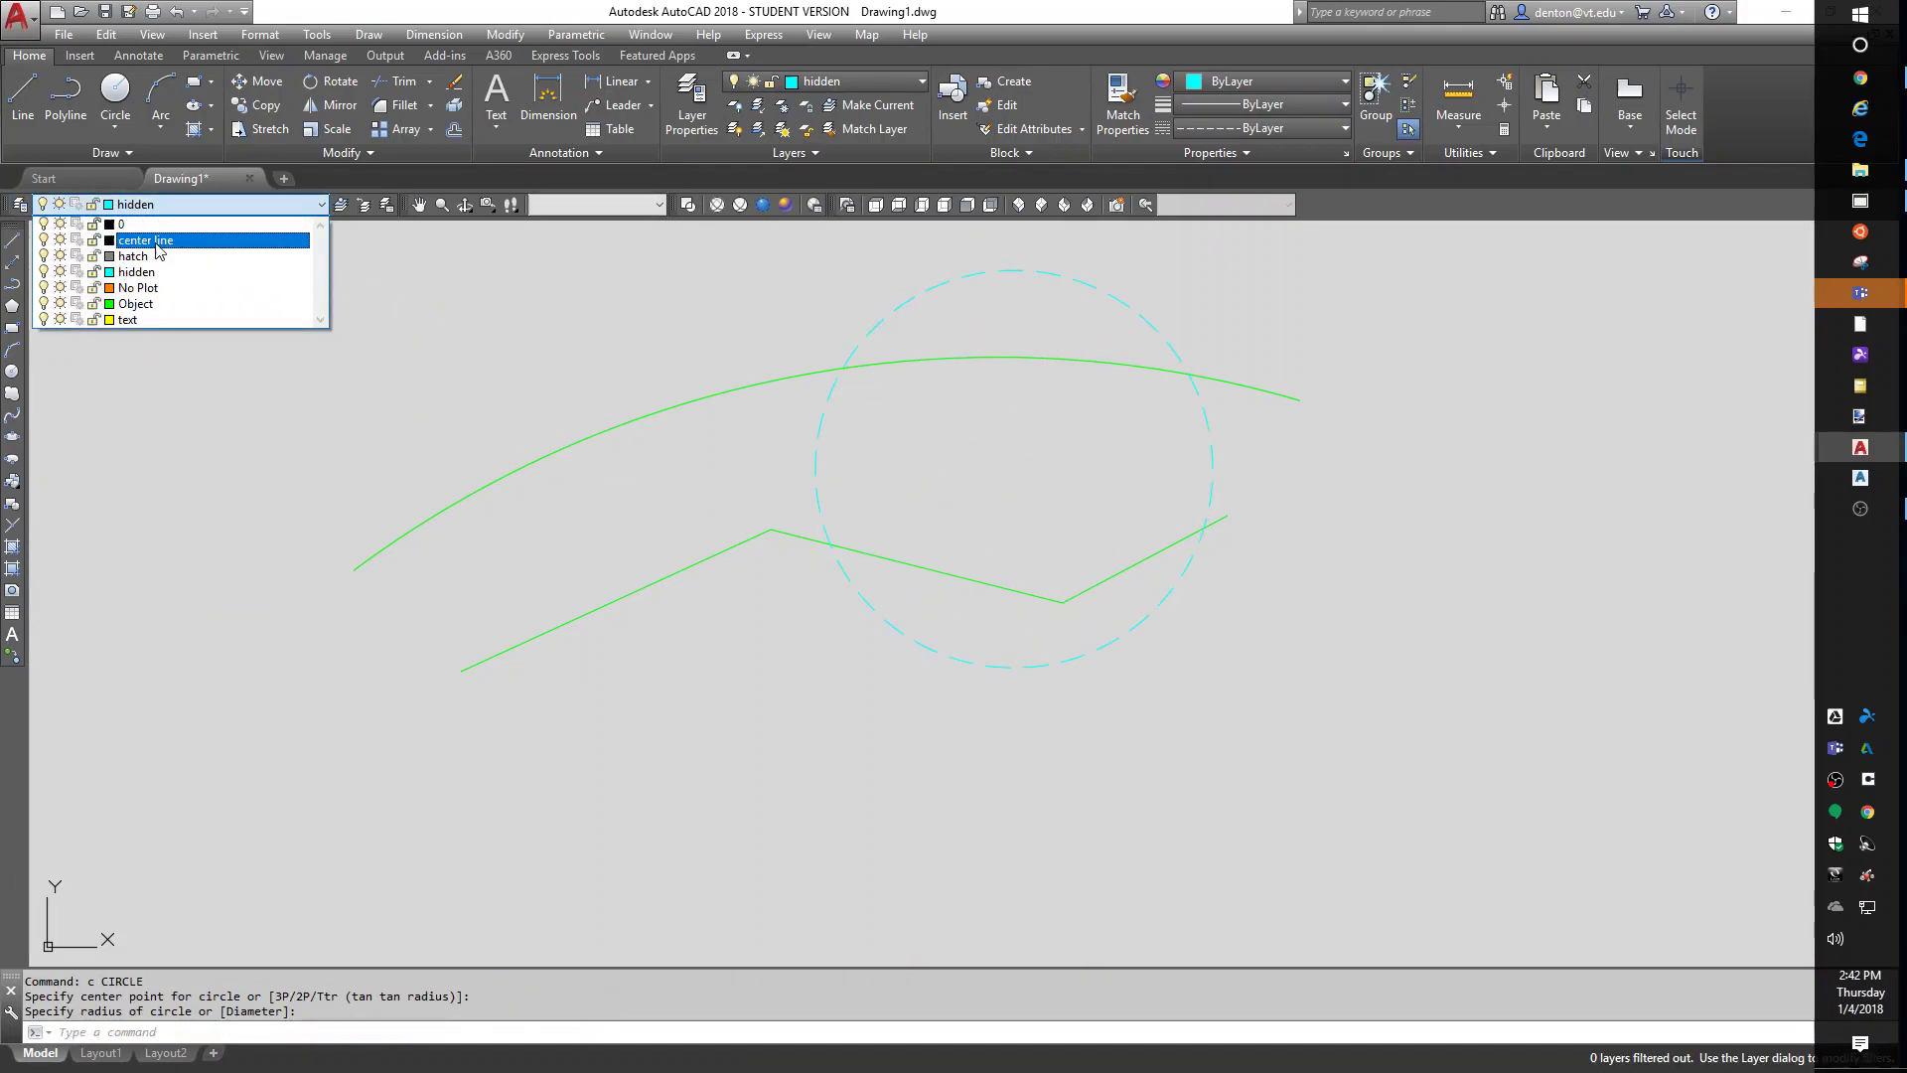
{"action": "left_click", "coordinate": [159, 242]}
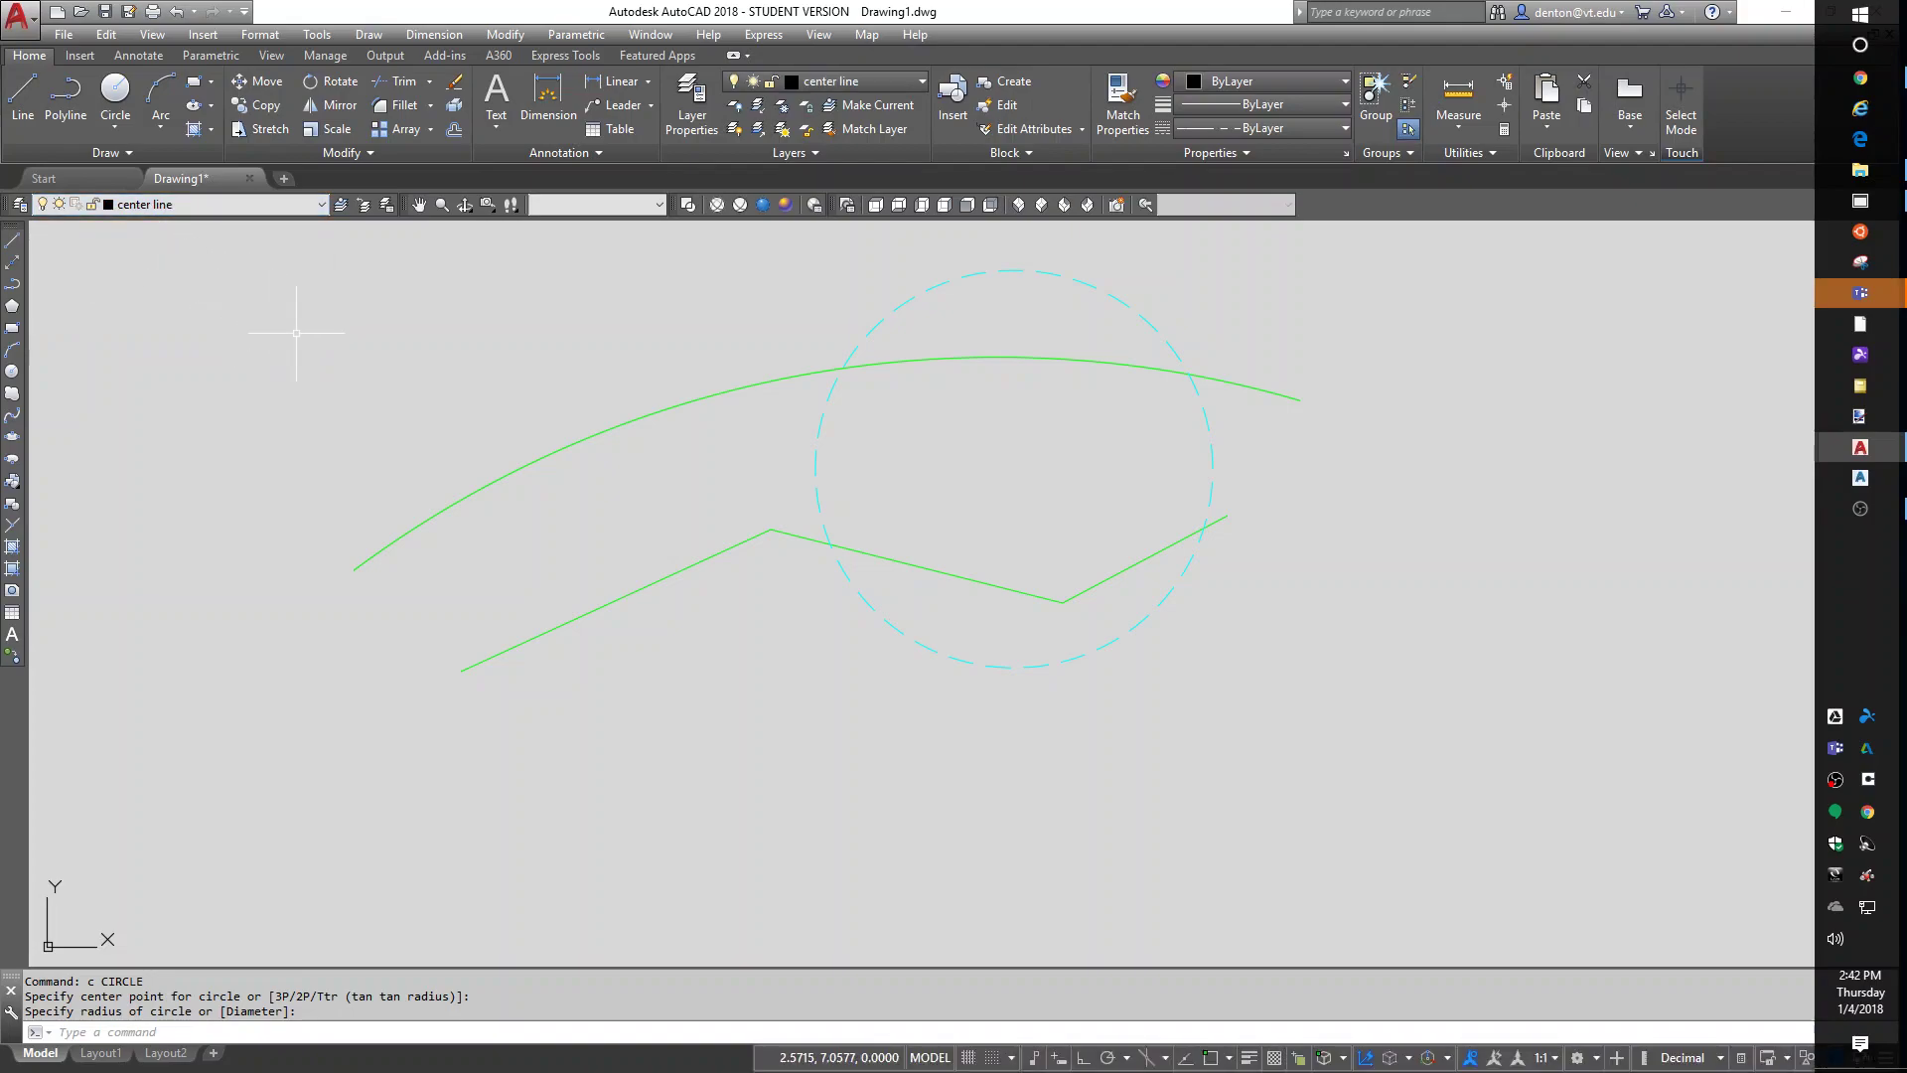
{"action": "type", "text": "l"}
{"action": "key", "text": "Return"}
{"action": "left_click", "coordinate": [539, 254]}
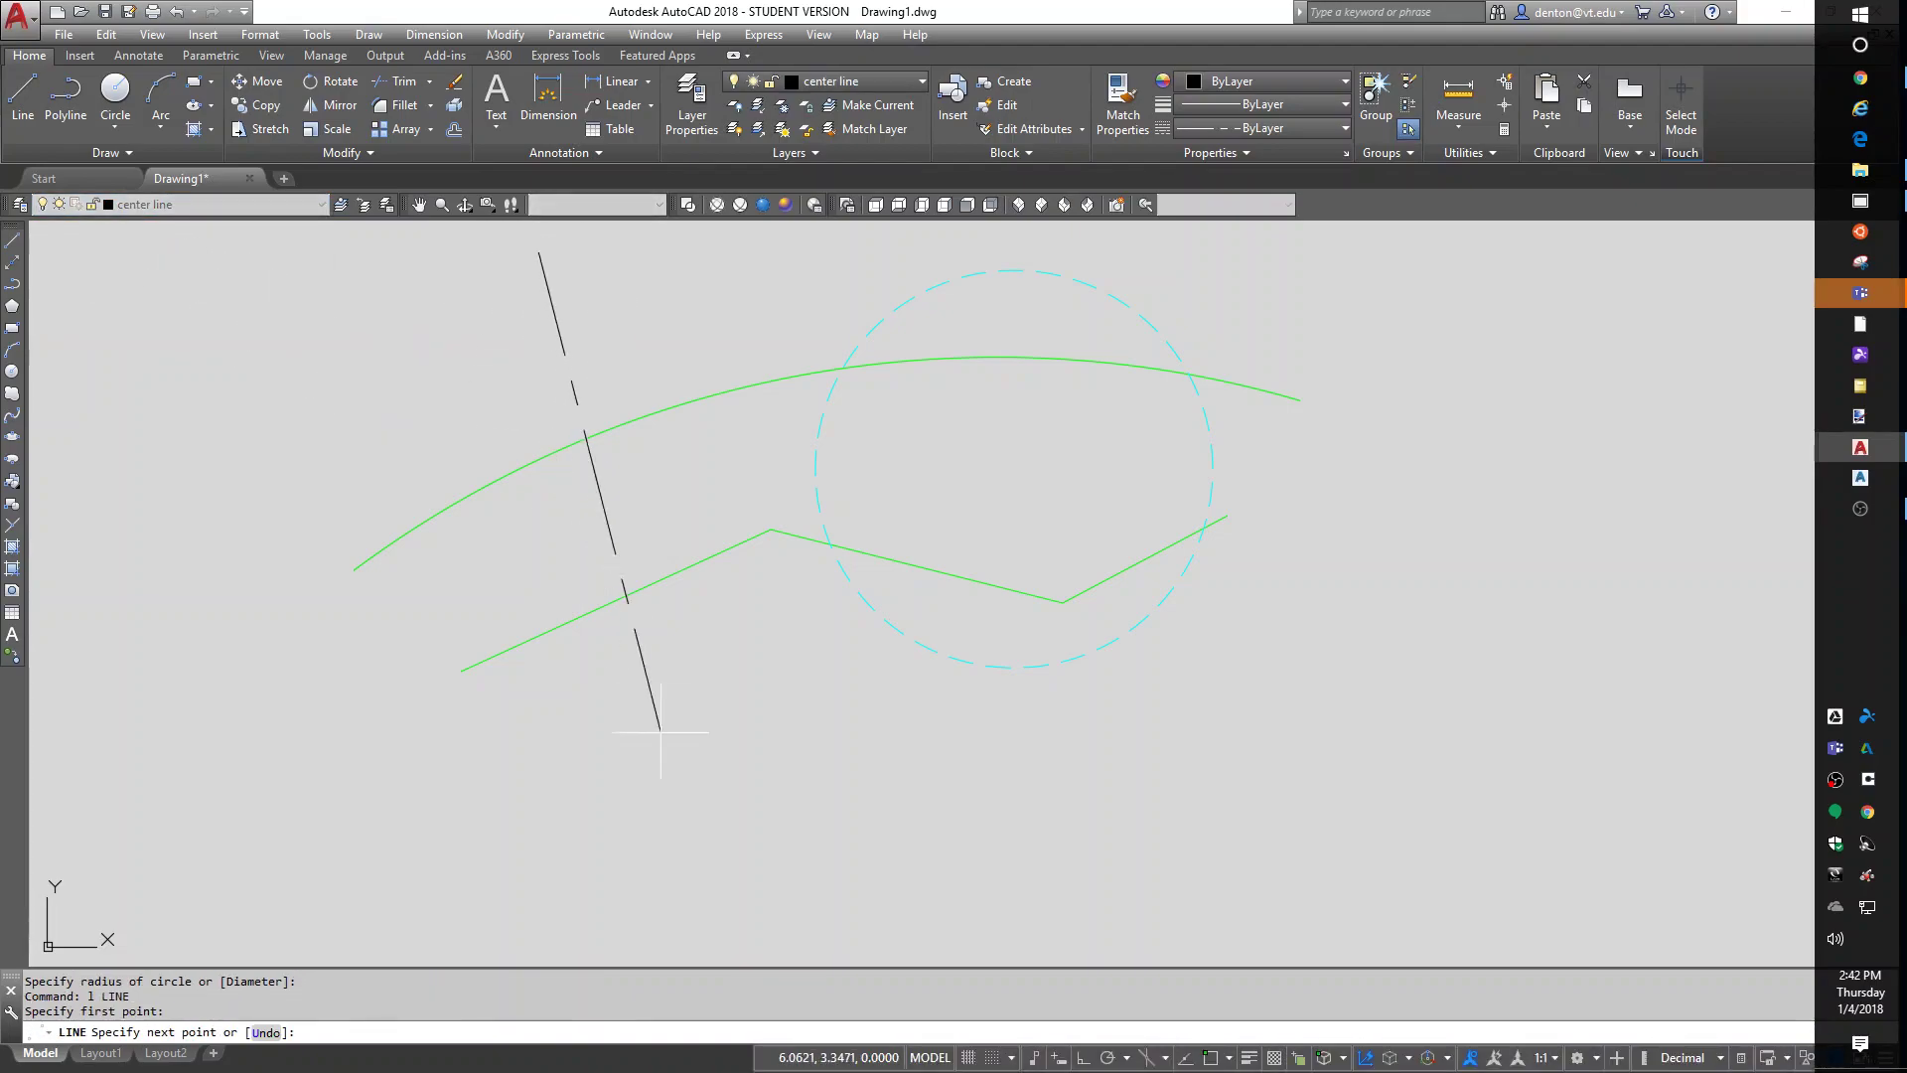
{"action": "left_click", "coordinate": [715, 901]}
{"action": "key", "text": "Return"}
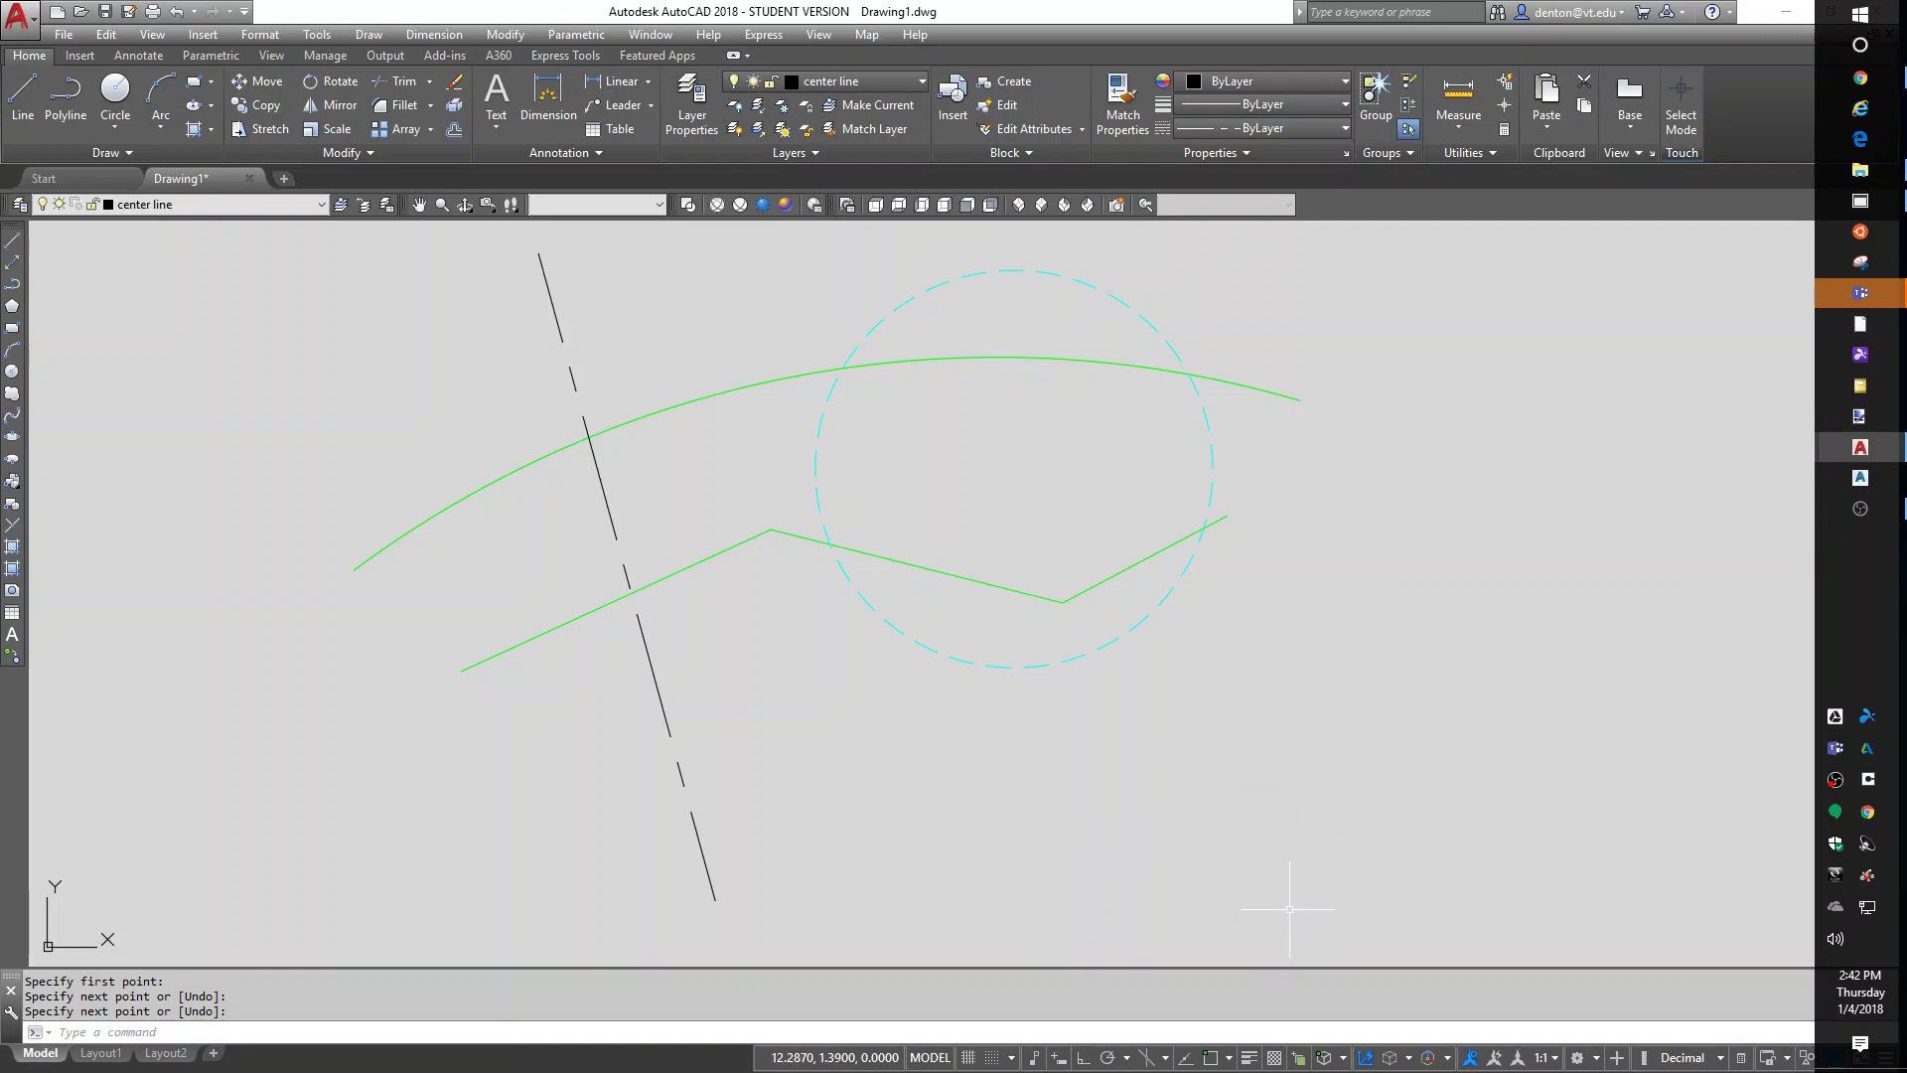
Step: Toggle lineweight display on the status bar, then reopen the Layer Properties Manager with LA
{"action": "left_click", "coordinate": [1248, 1059]}
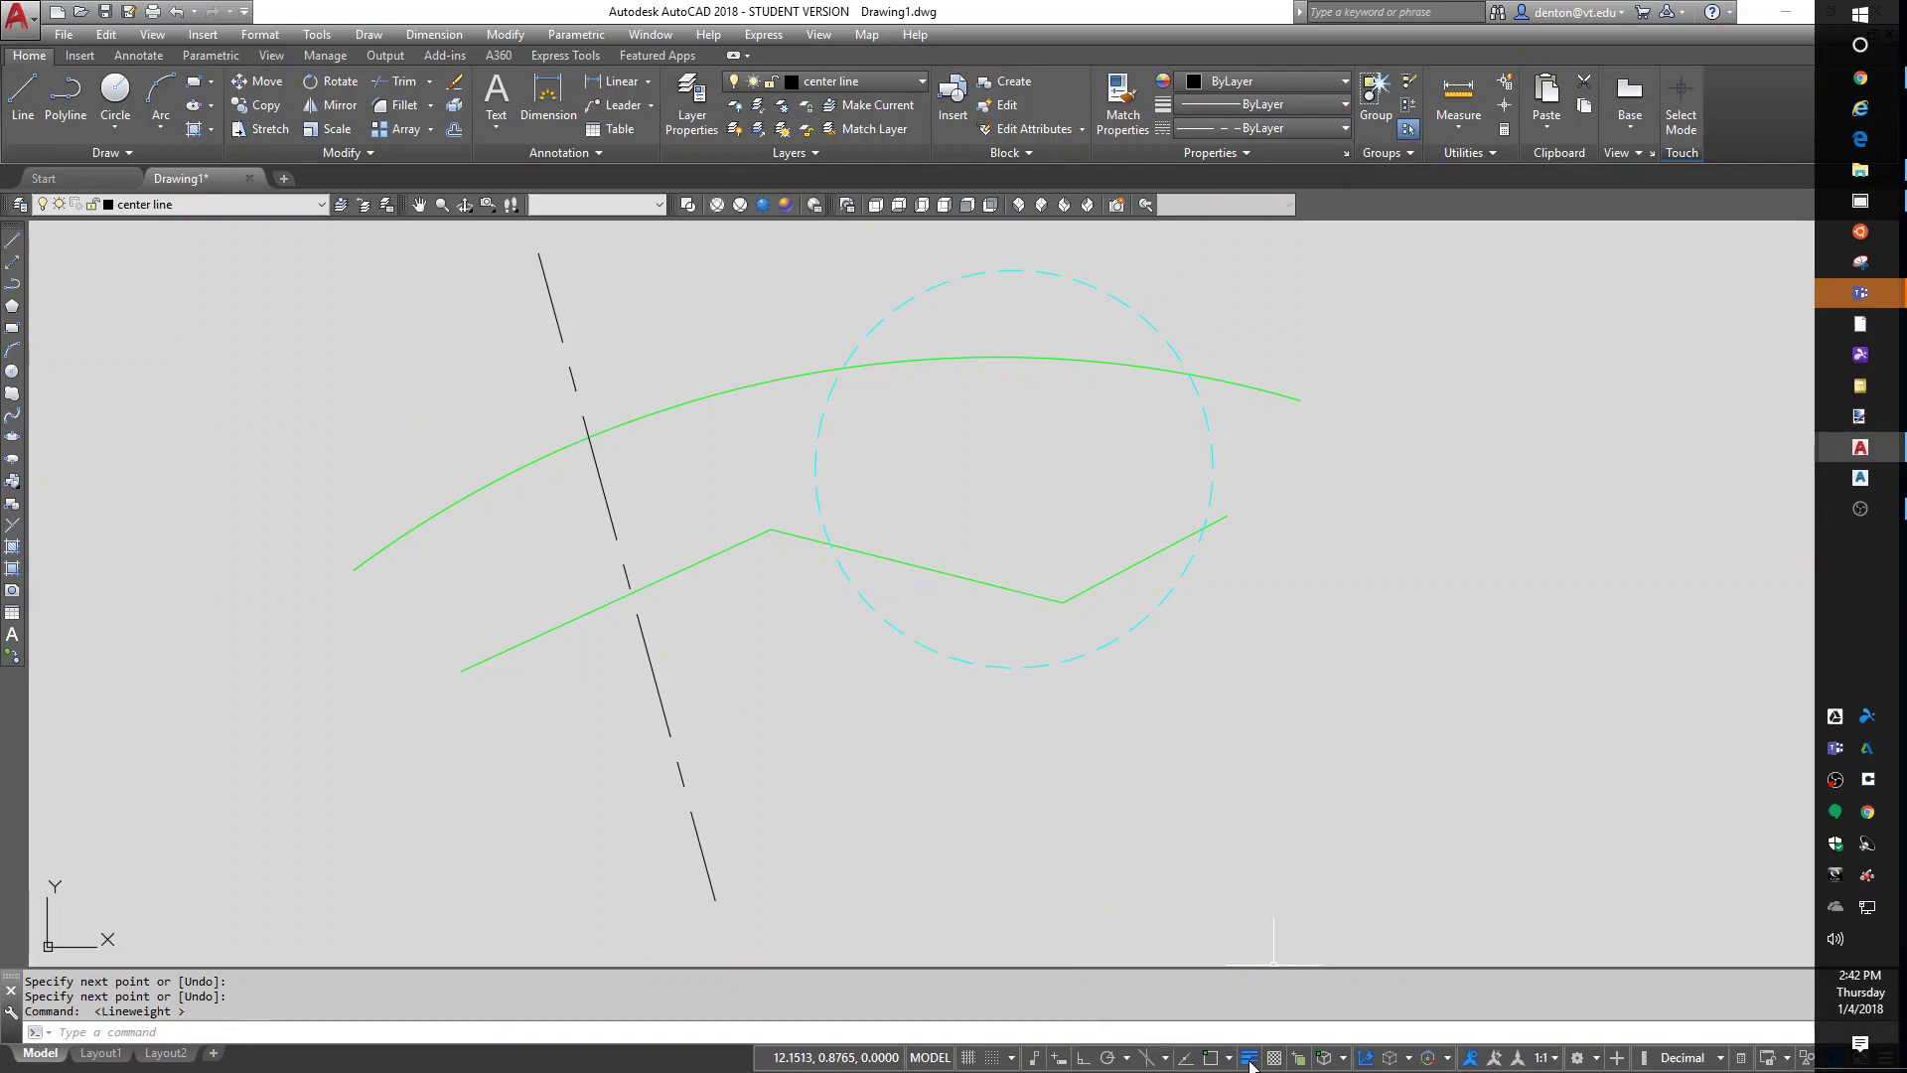
{"action": "left_click", "coordinate": [1251, 1064]}
{"action": "left_click", "coordinate": [1250, 1063]}
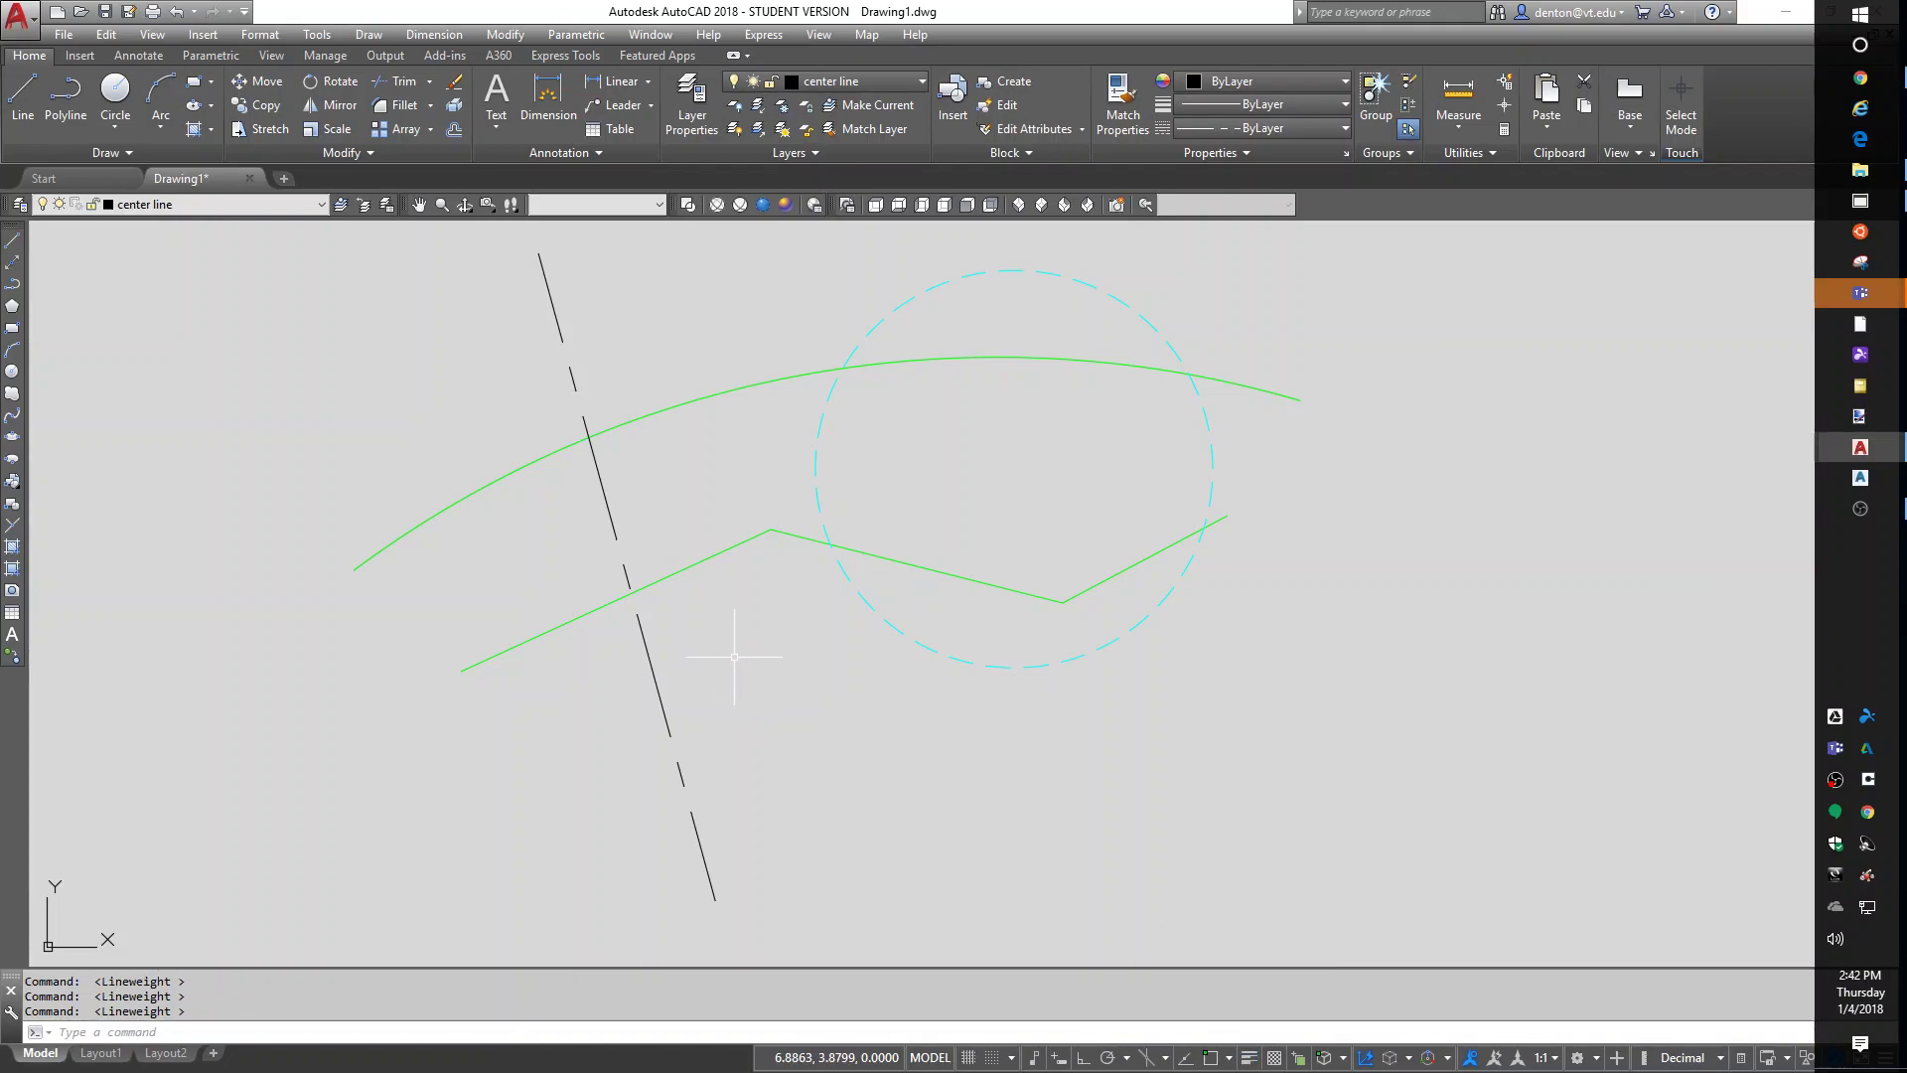
{"action": "type", "text": "la"}
{"action": "key", "text": "Return"}
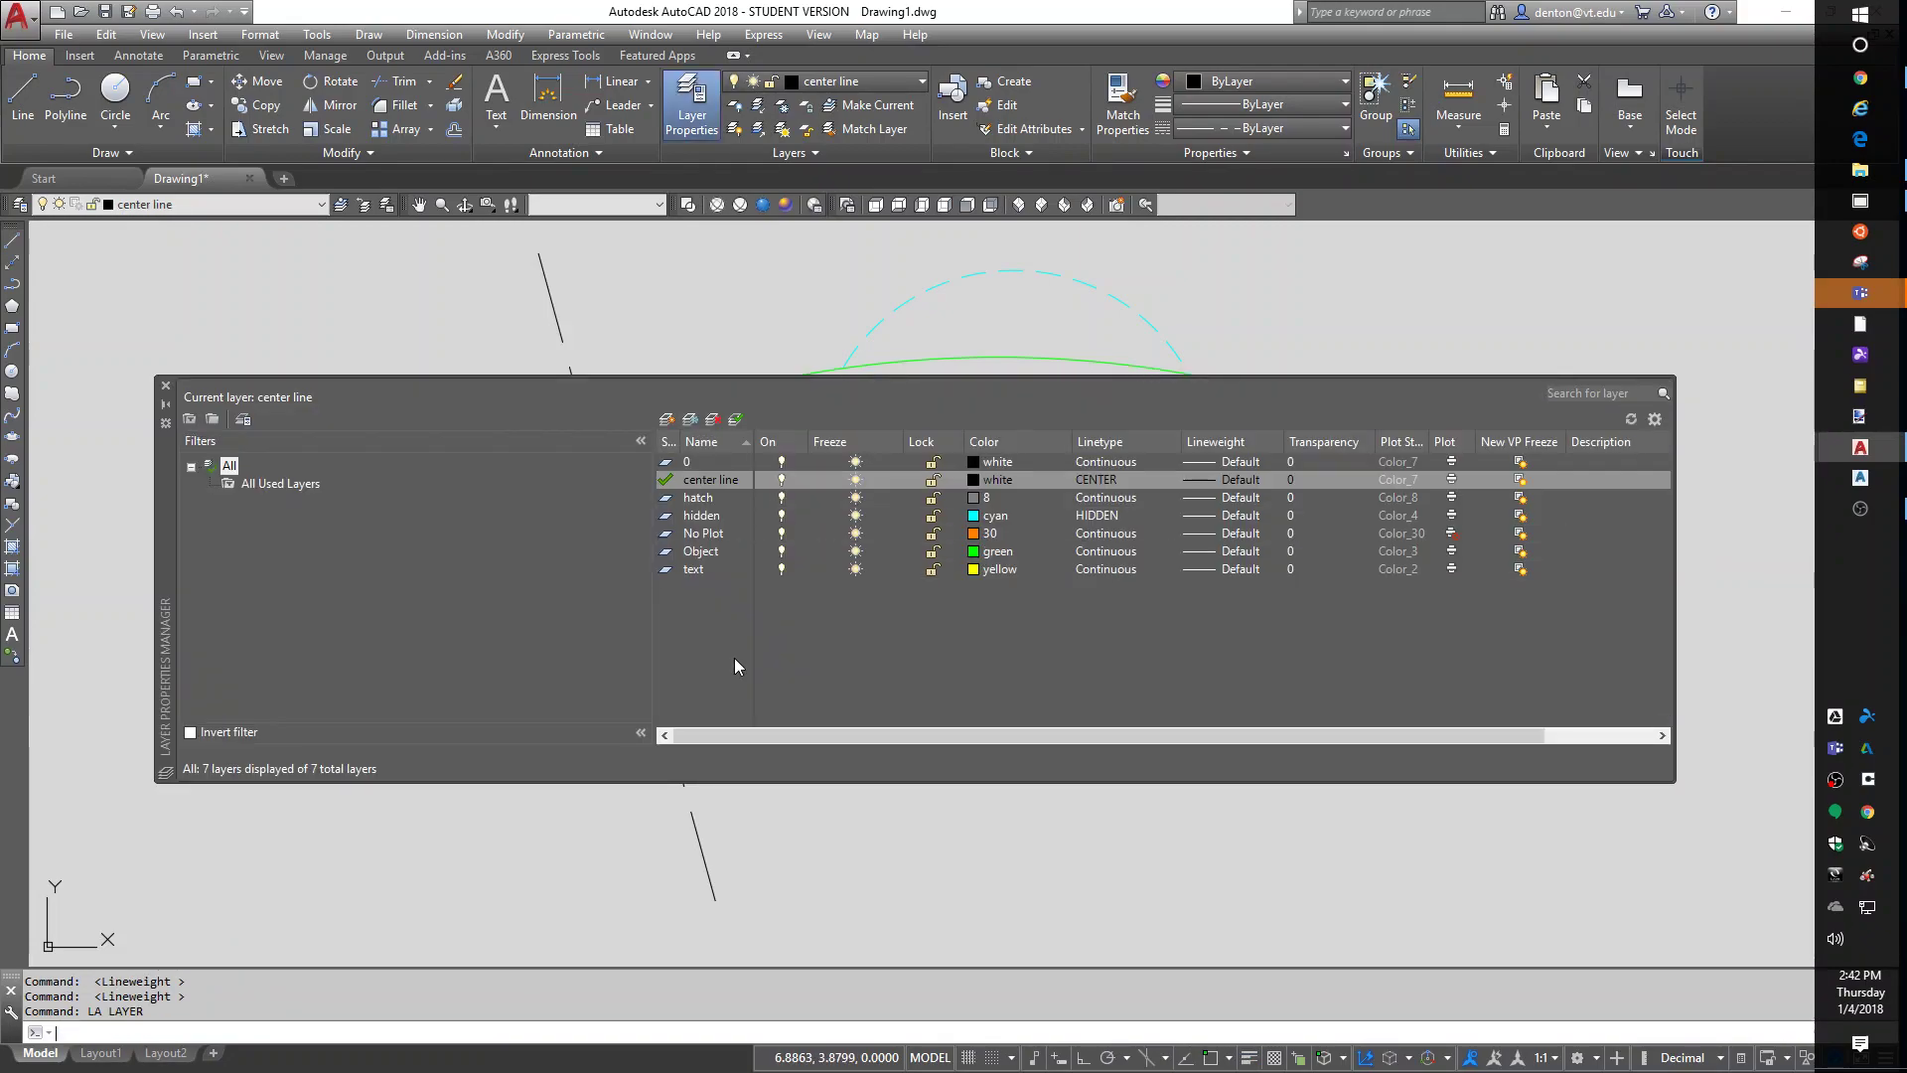
Step: Set the Object layer's lineweight to 0.50 mm
{"action": "left_click", "coordinate": [1224, 553]}
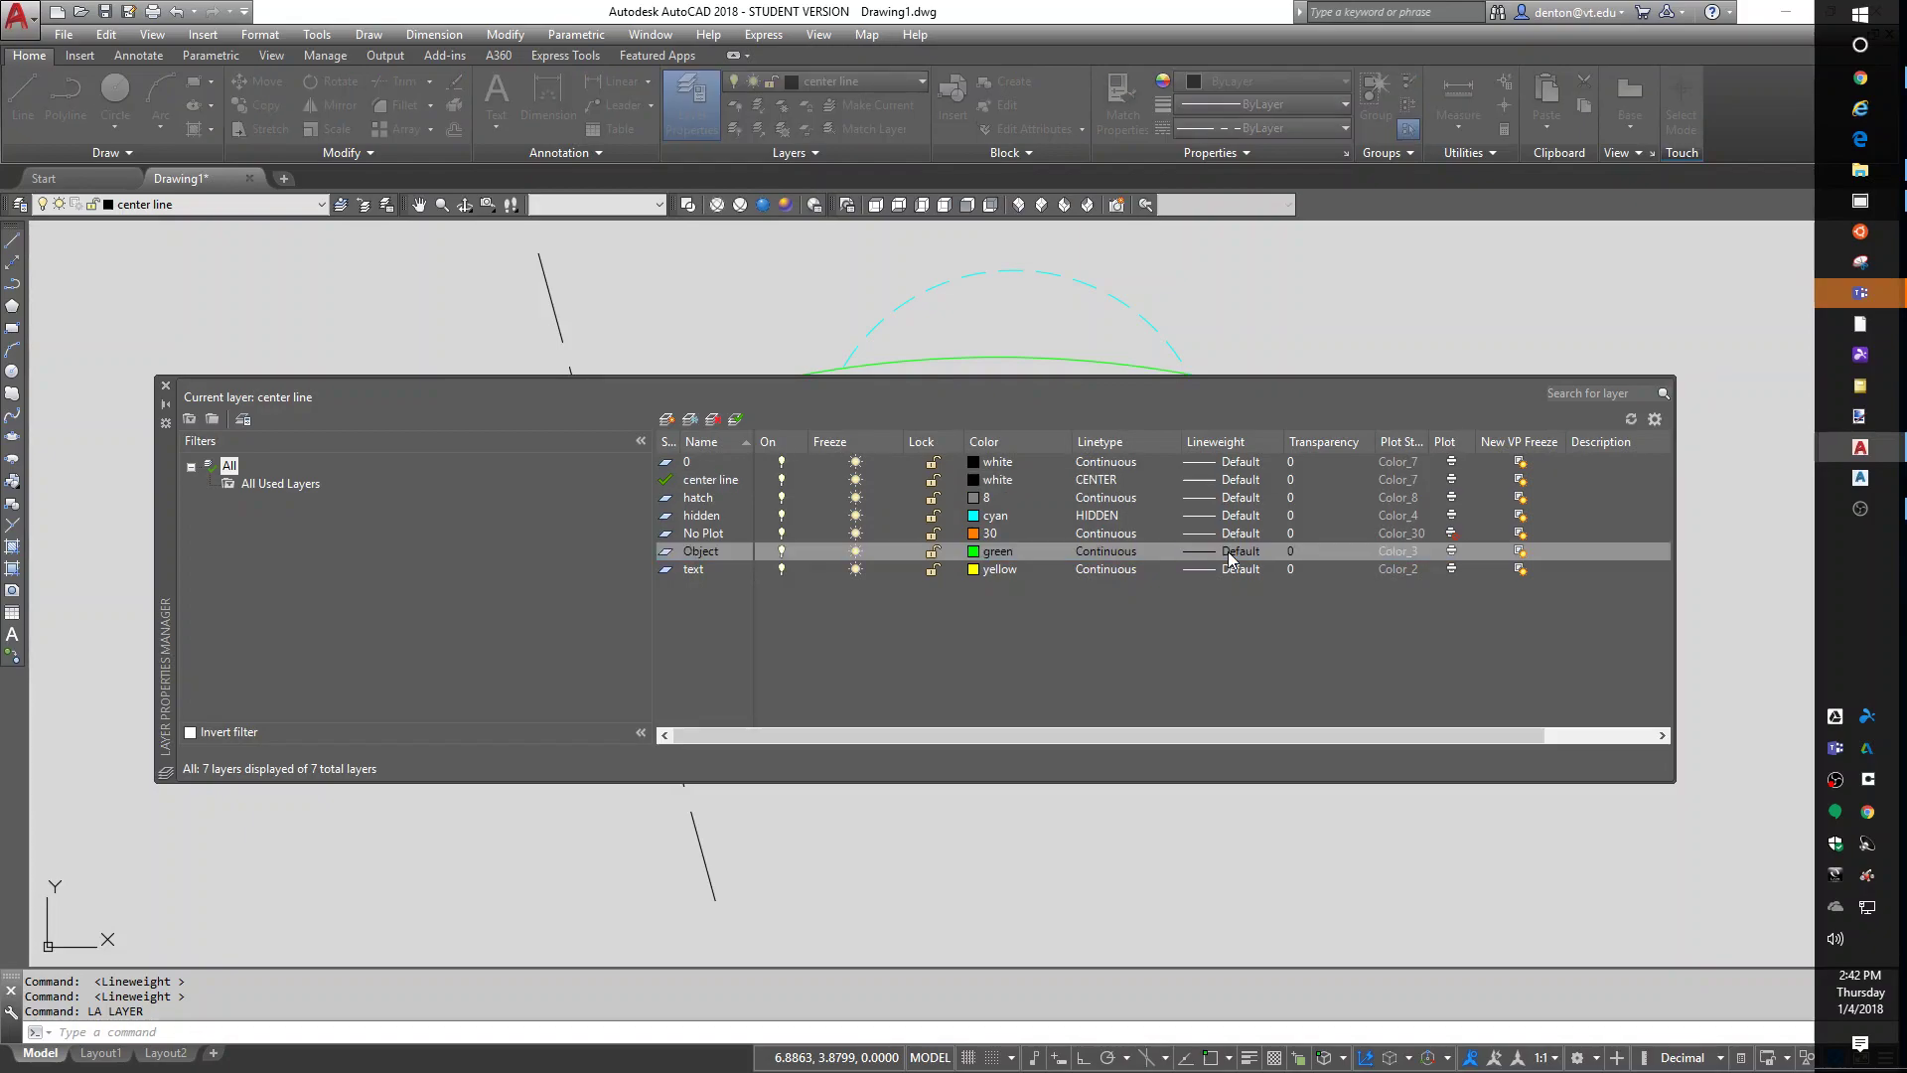
{"action": "scroll", "coordinate": [1041, 588], "scroll_direction": "down", "scroll_amount": 3}
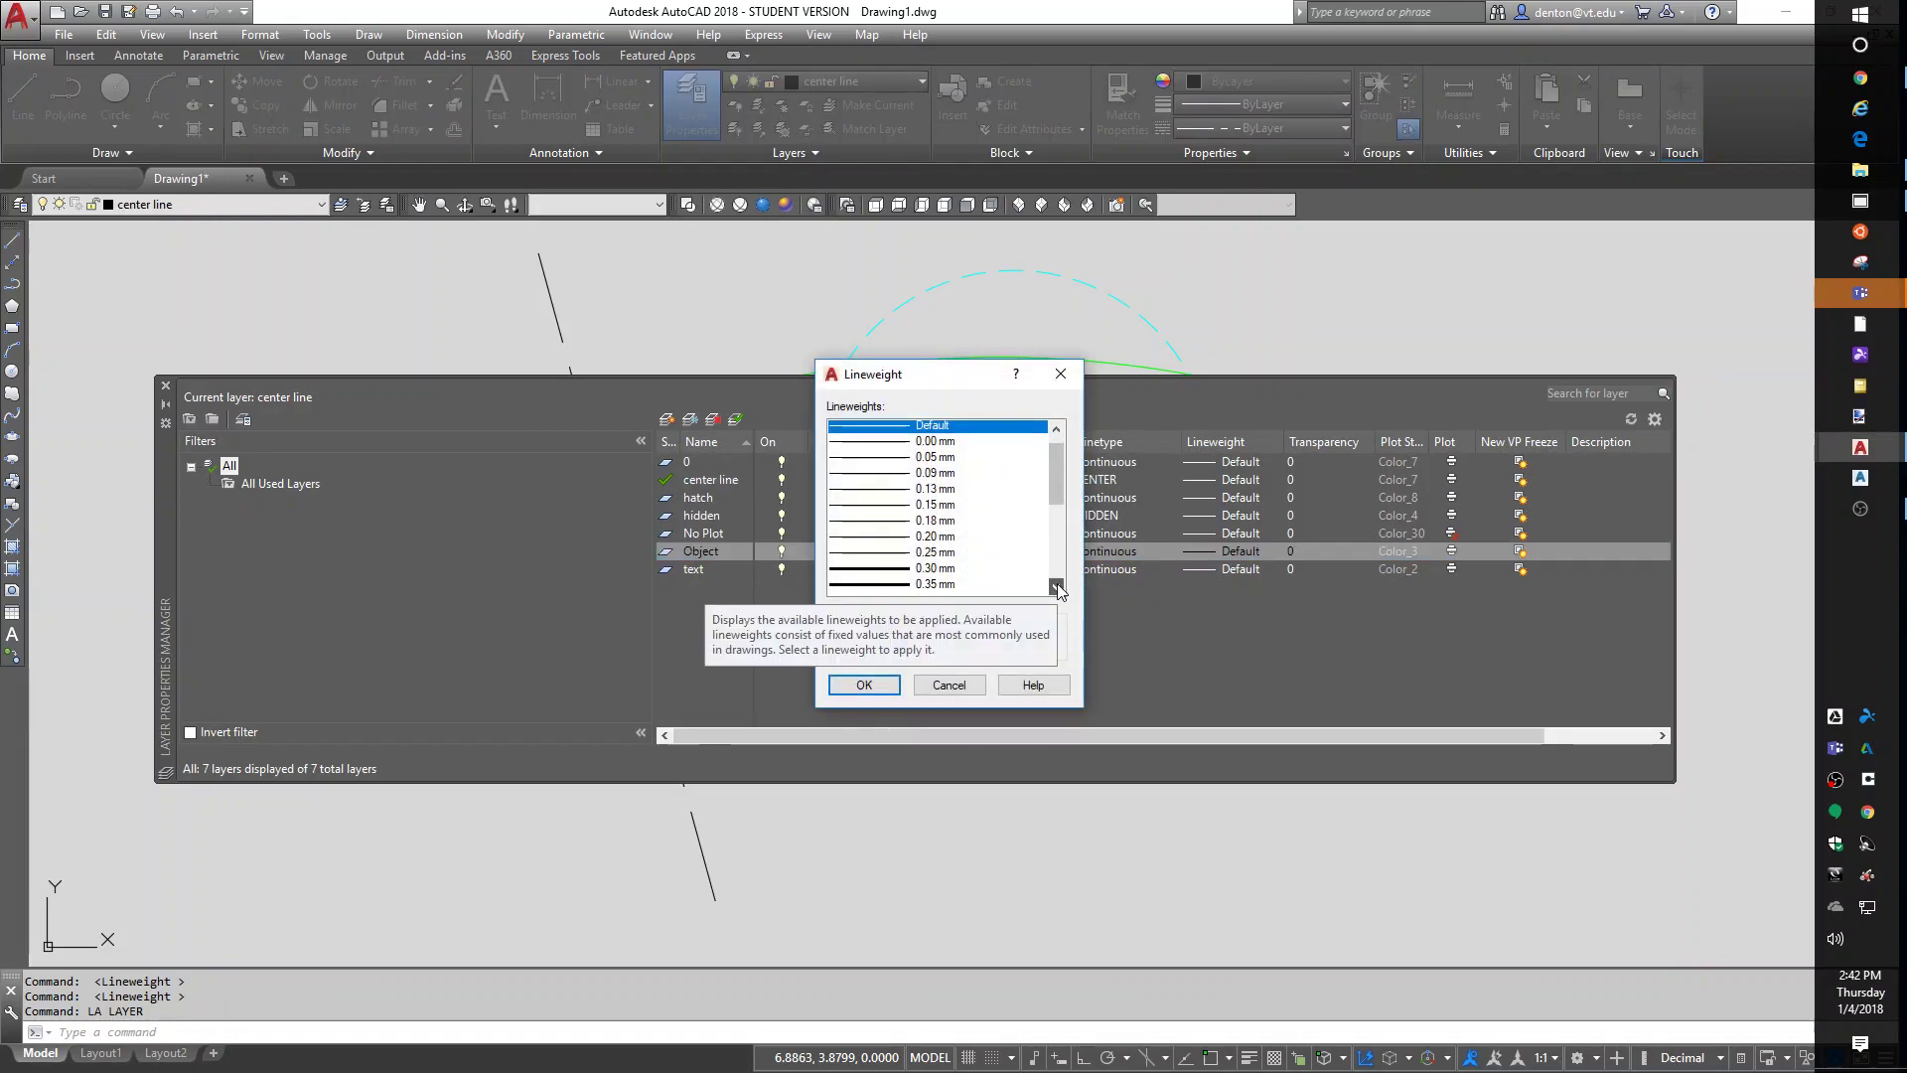
{"action": "left_click", "coordinate": [860, 571]}
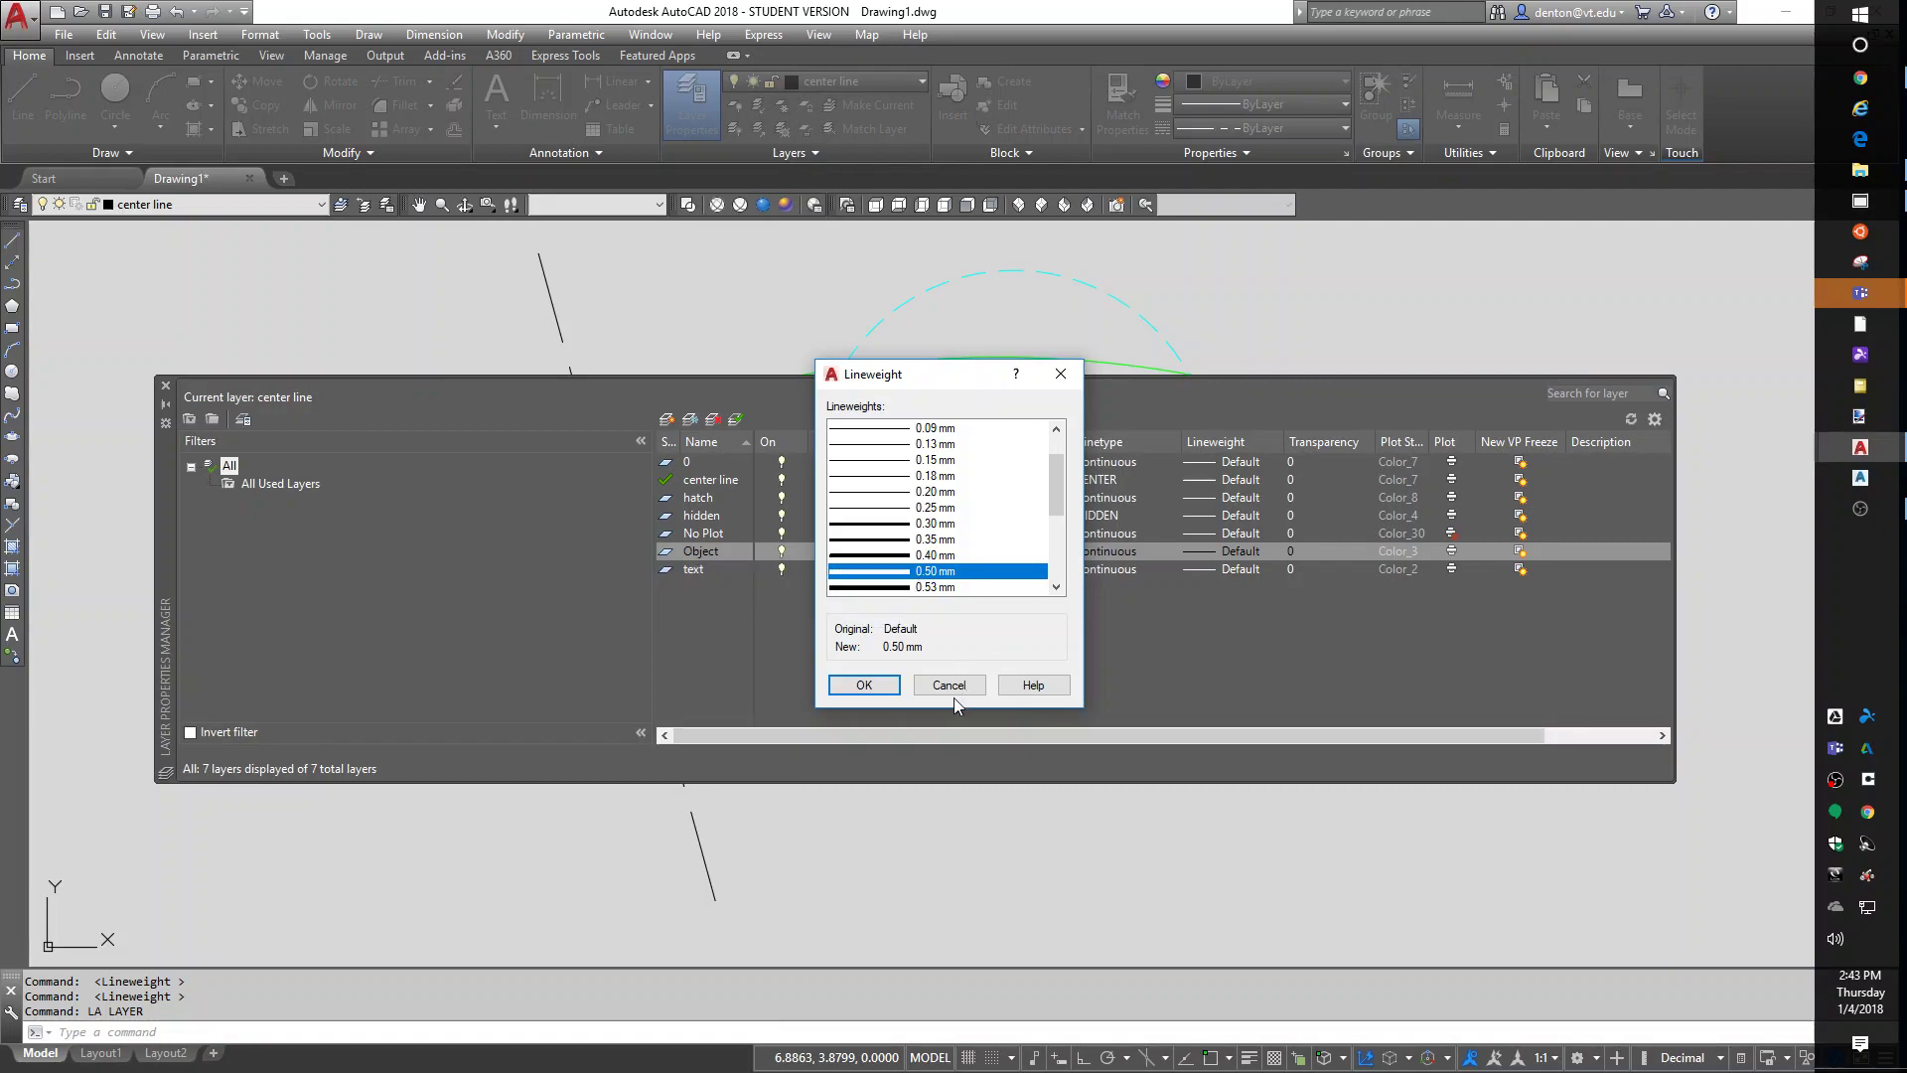
{"action": "left_click", "coordinate": [863, 686]}
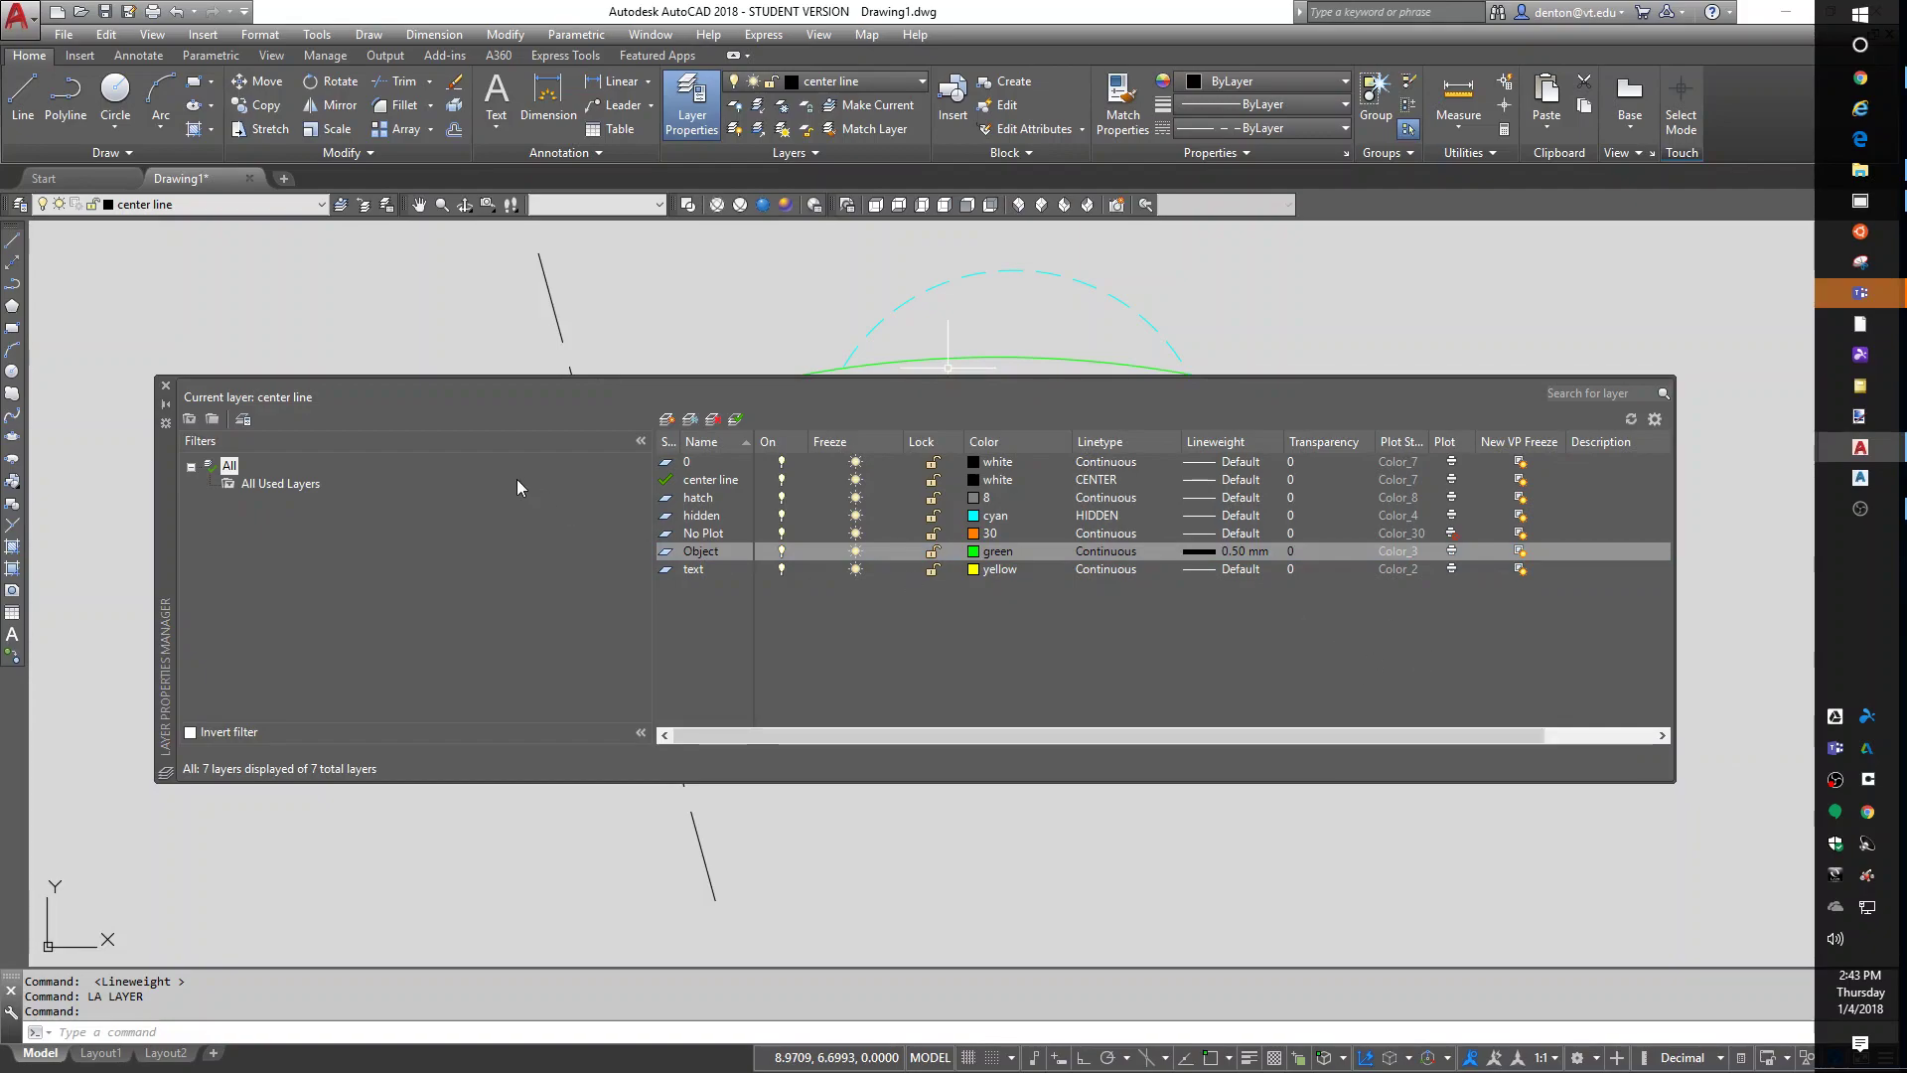
Step: Close the layer manager, turn on lineweight and transparency display, then reopen it with LA
{"action": "left_click", "coordinate": [165, 385]}
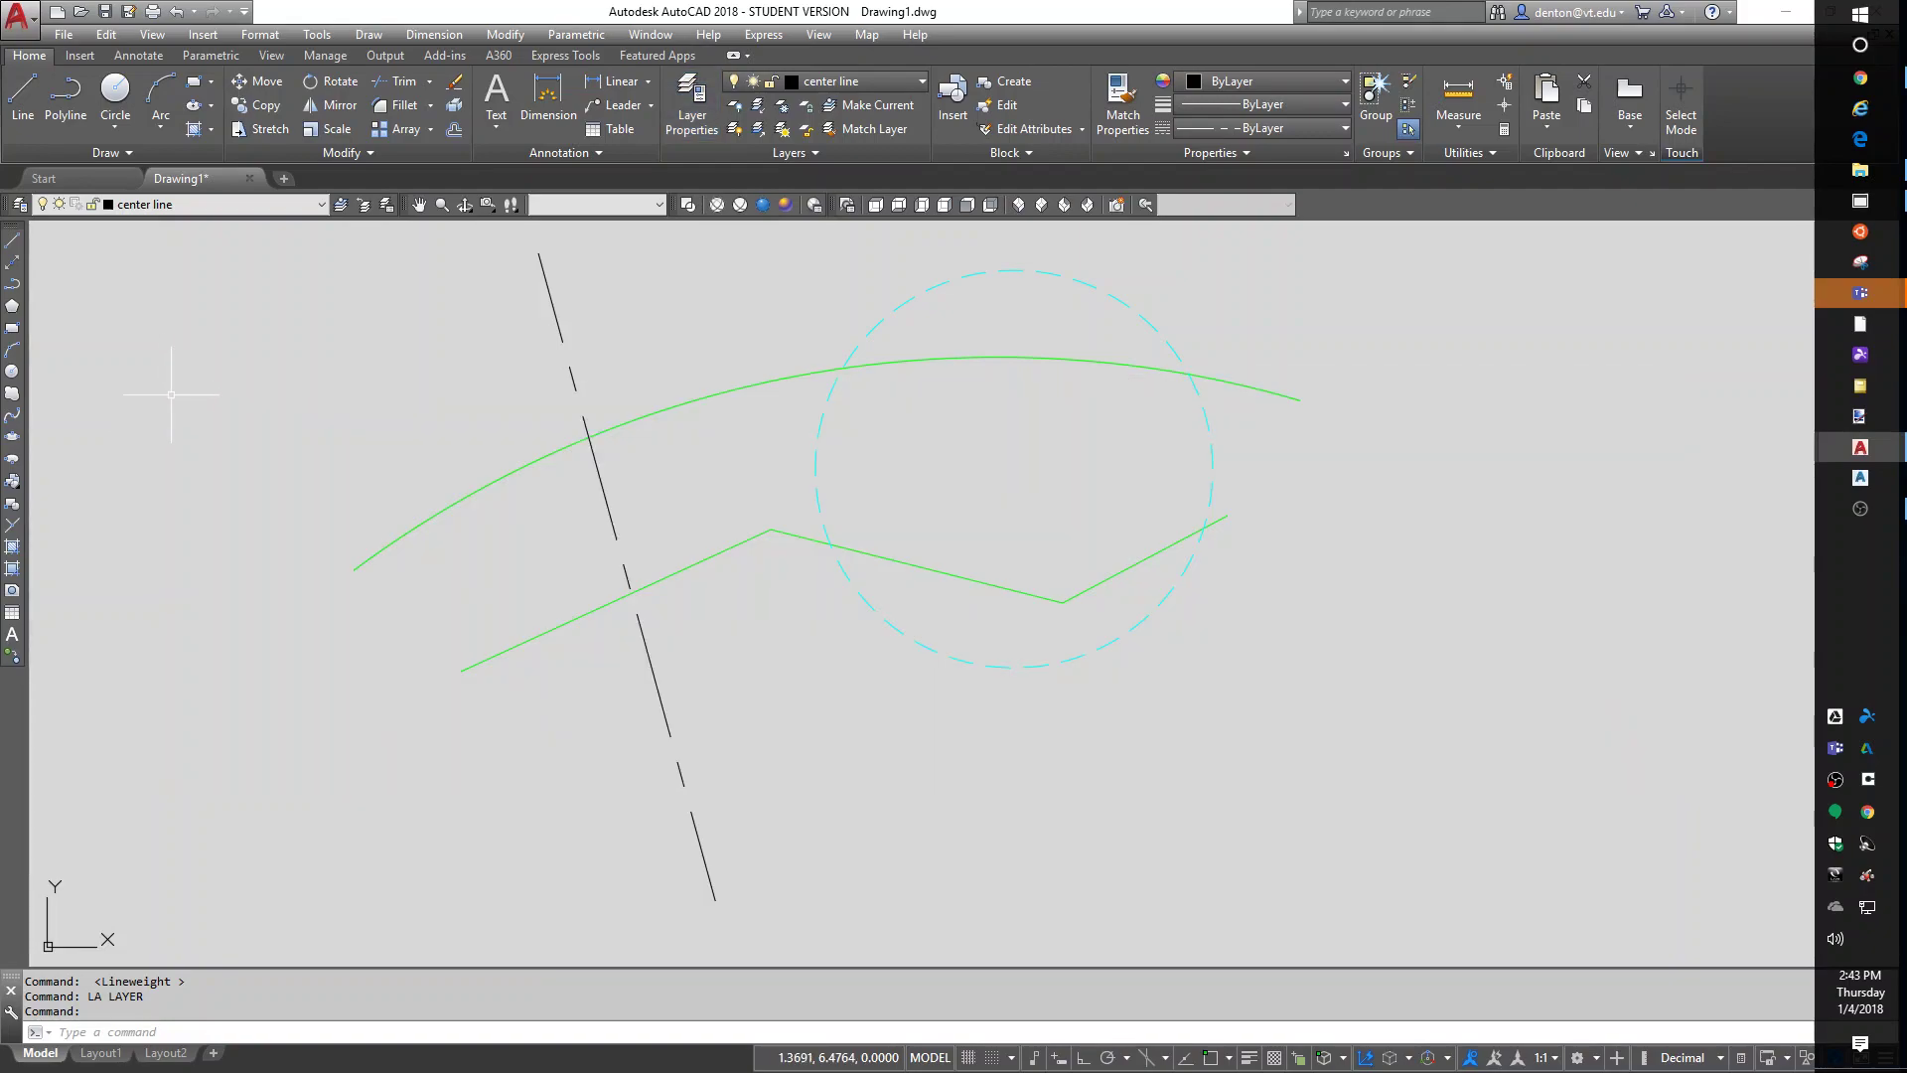
{"action": "left_click", "coordinate": [1249, 1059]}
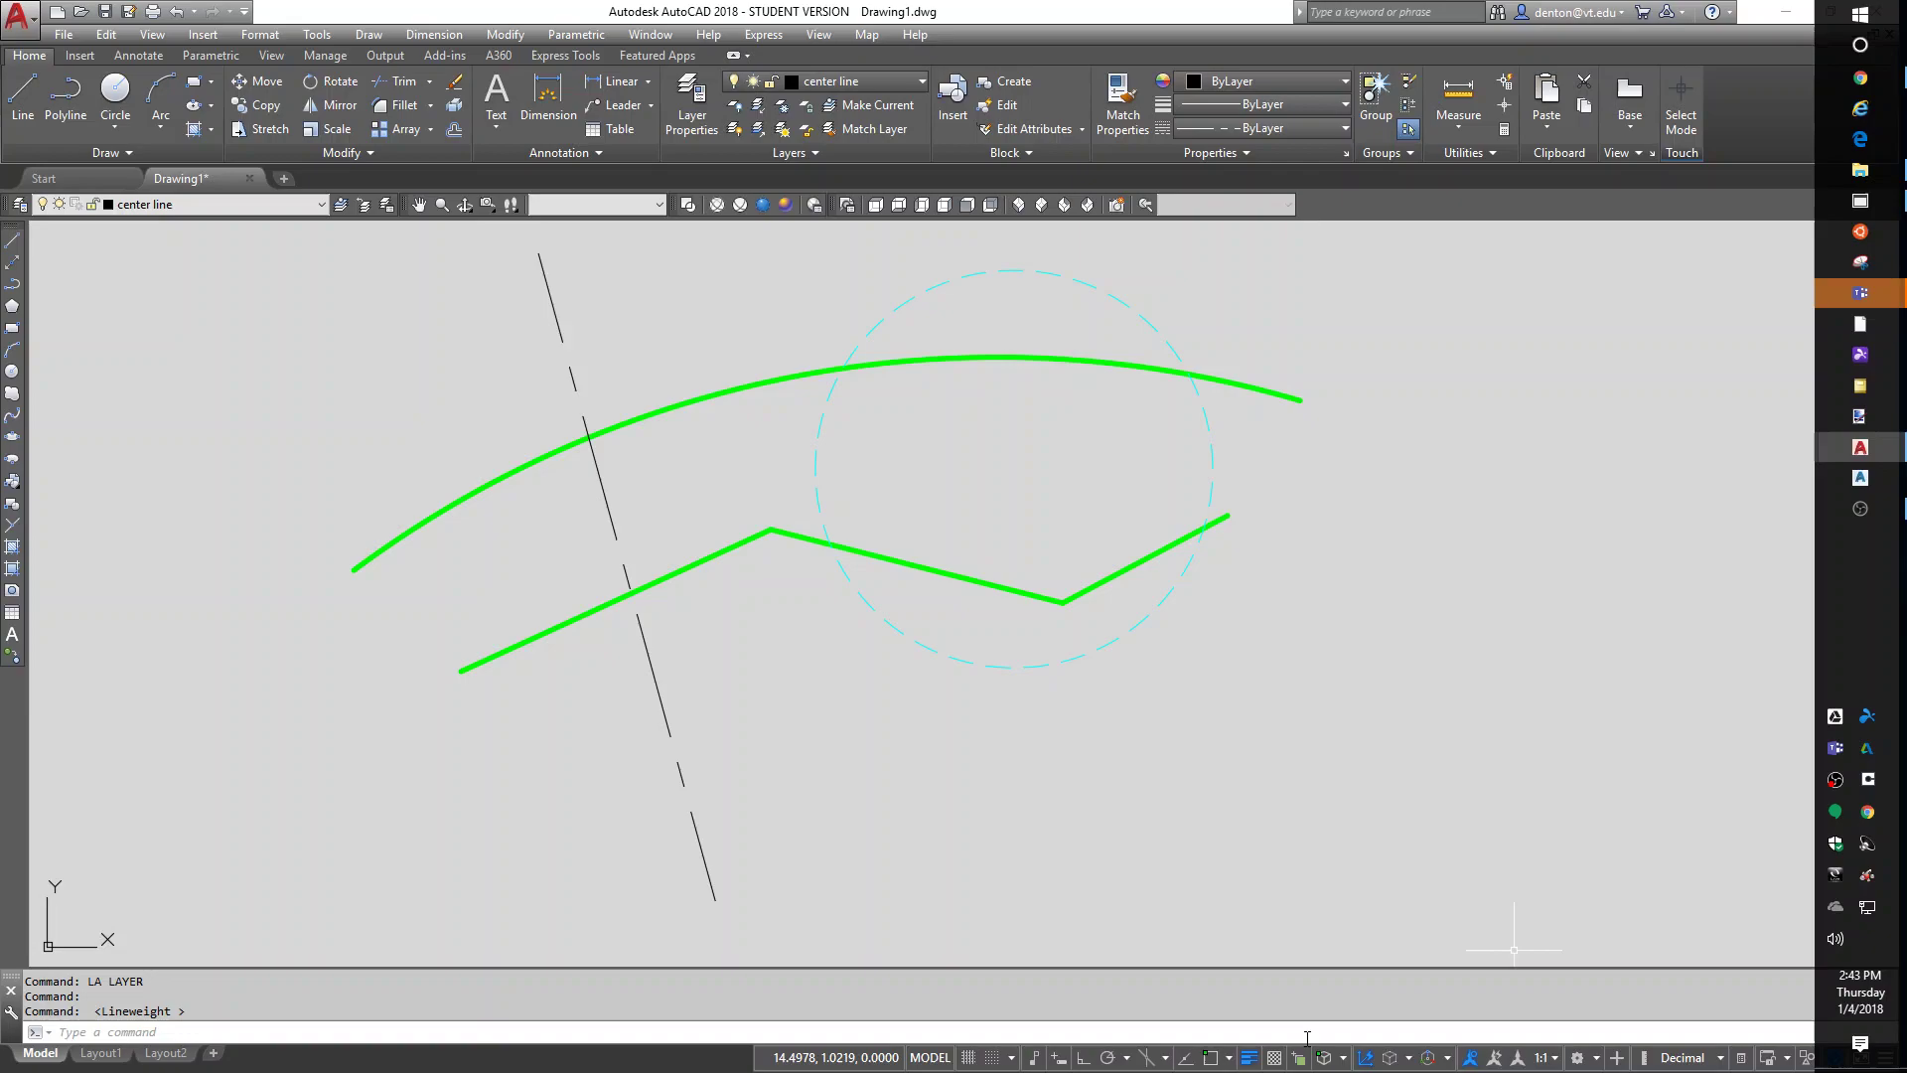
{"action": "left_click", "coordinate": [1275, 1059]}
{"action": "type", "text": "la"}
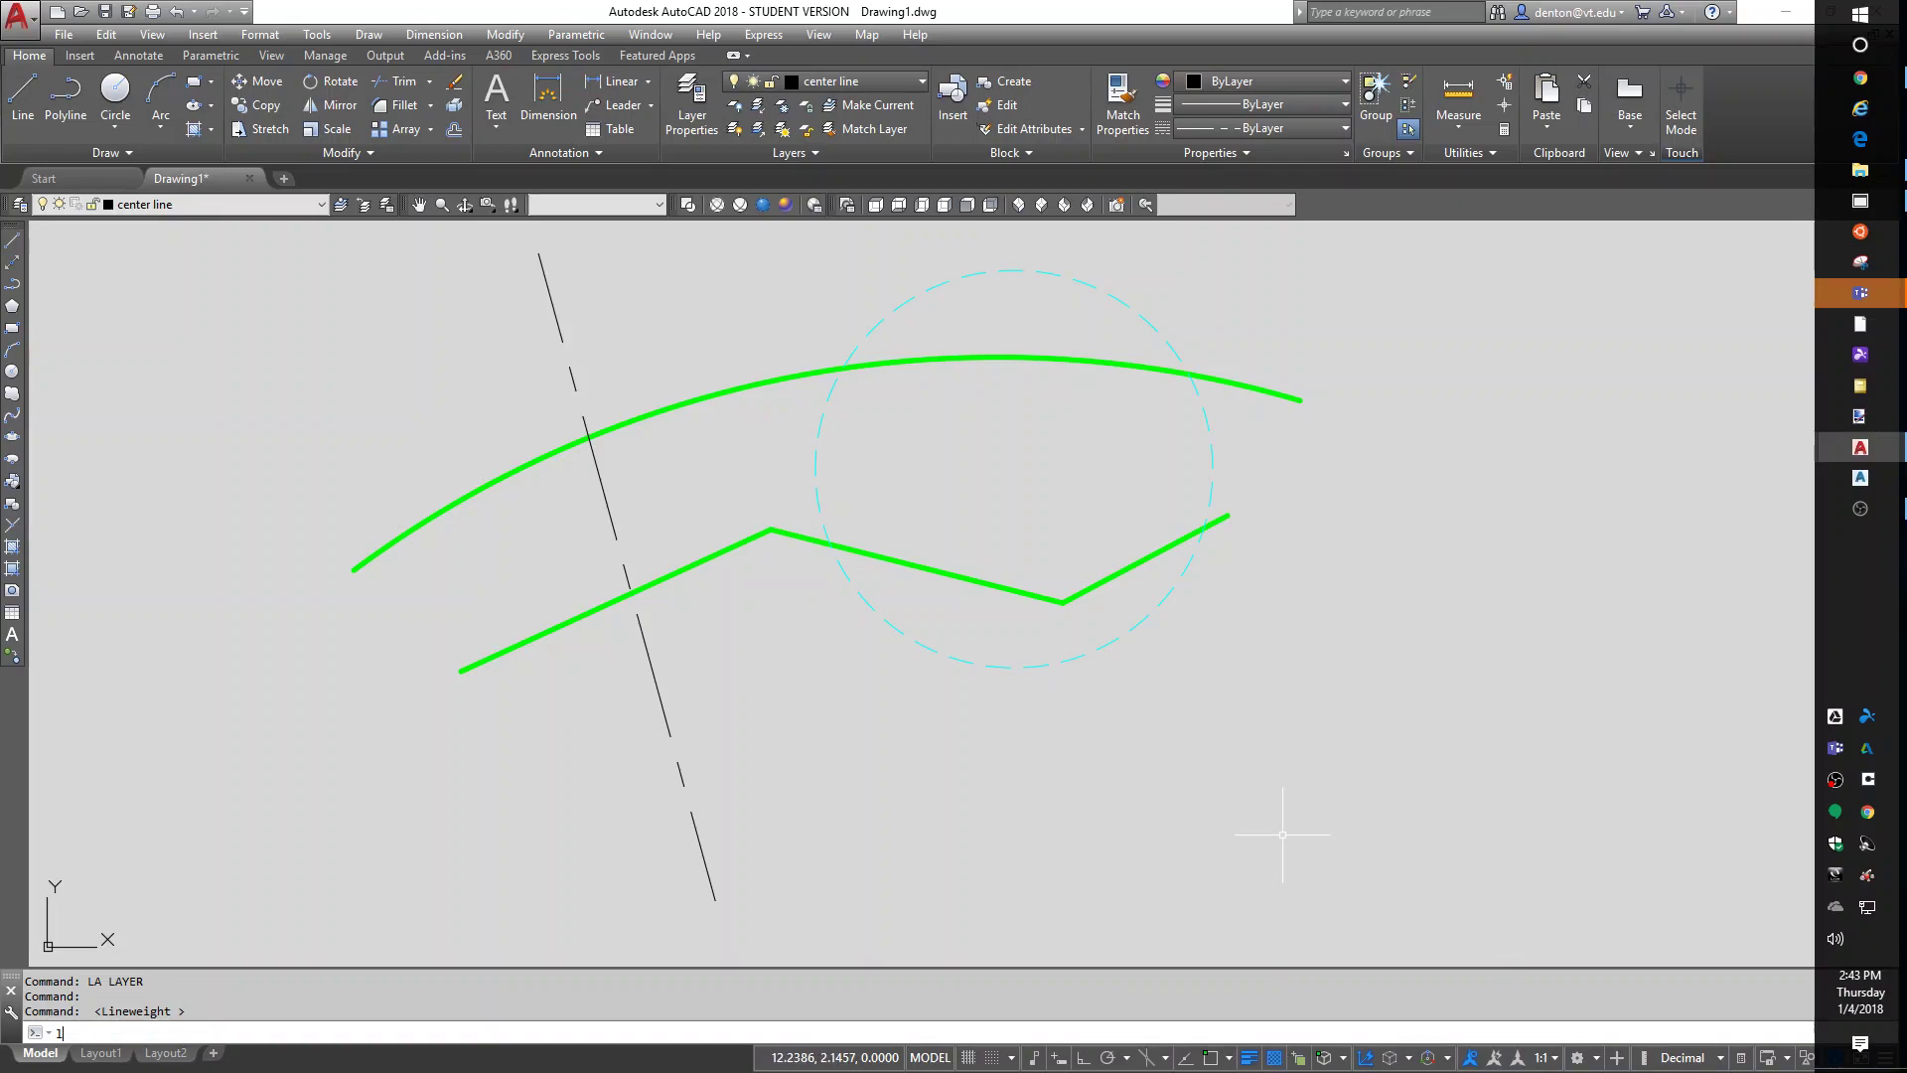
{"action": "key", "text": "Return"}
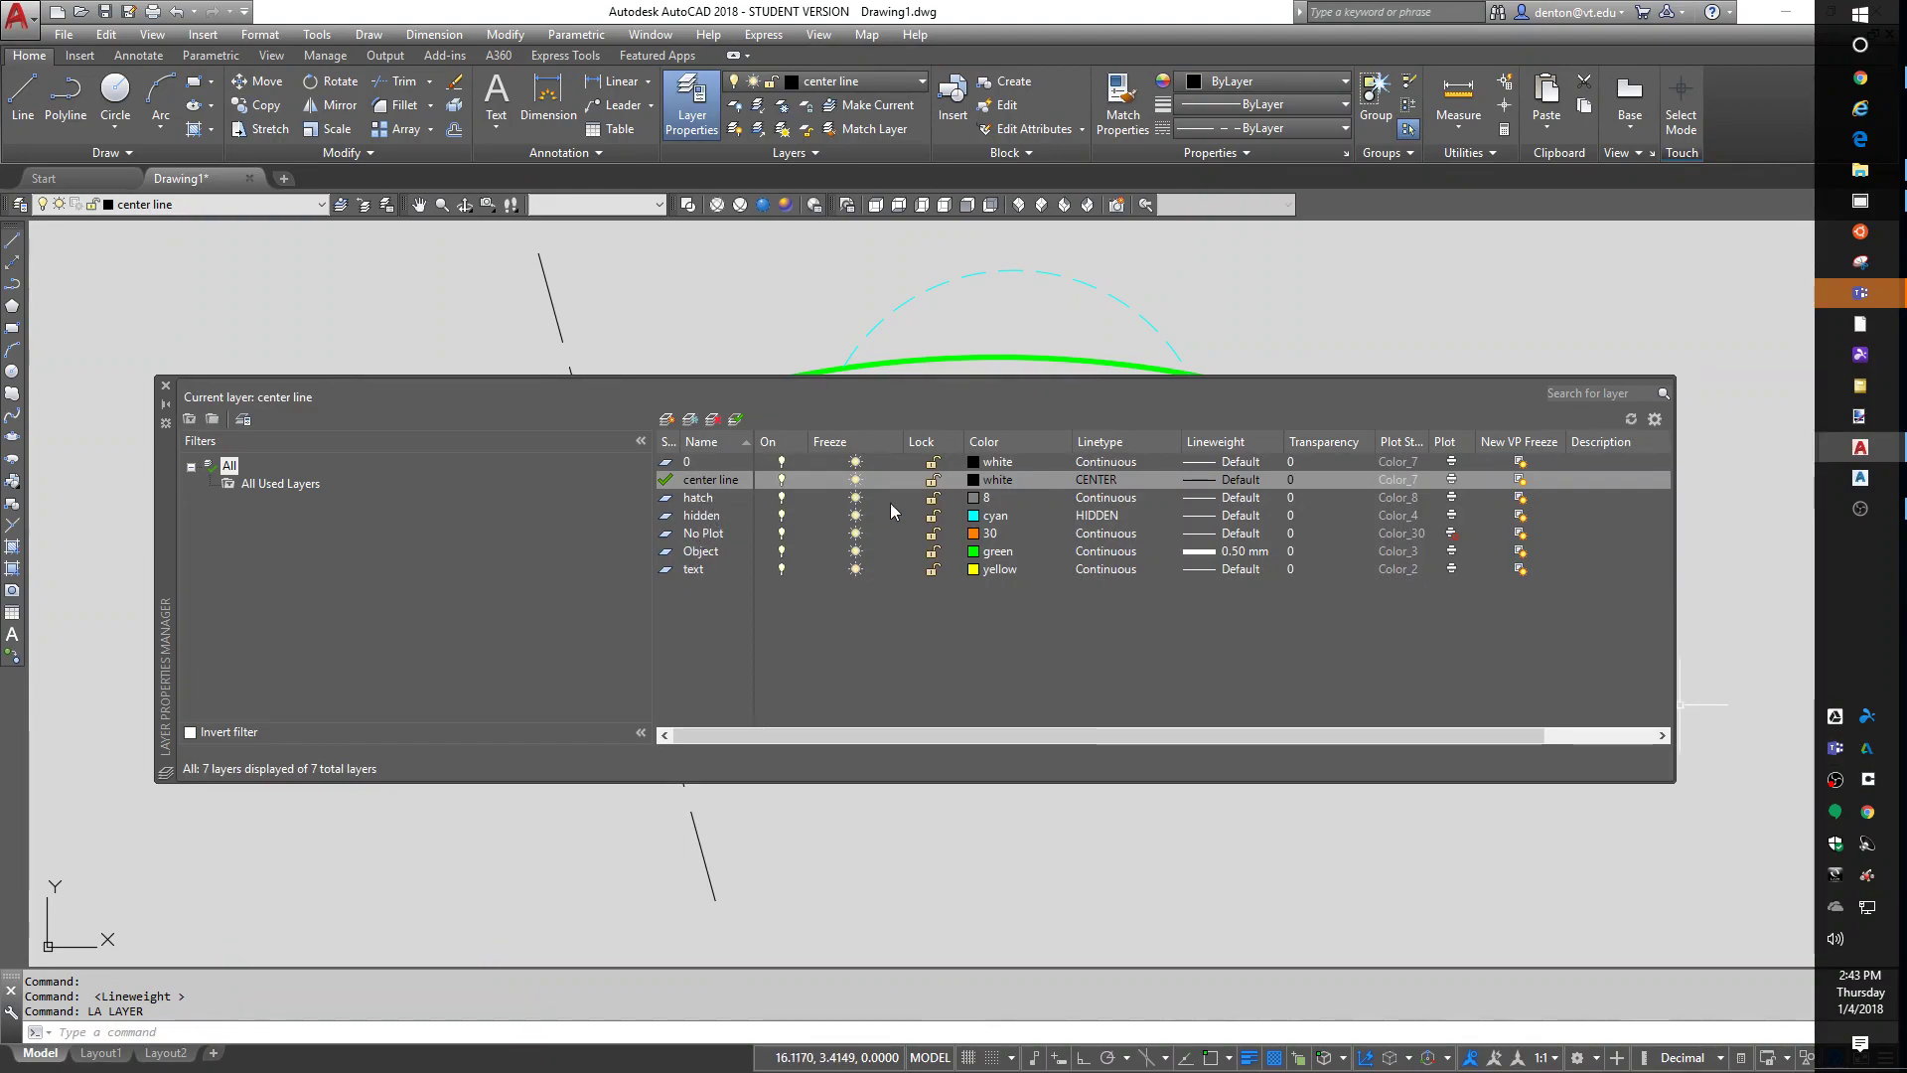
Step: Set the hatch layer's transparency to 60 and close the Layer Properties Manager
{"action": "left_click", "coordinate": [1292, 497]}
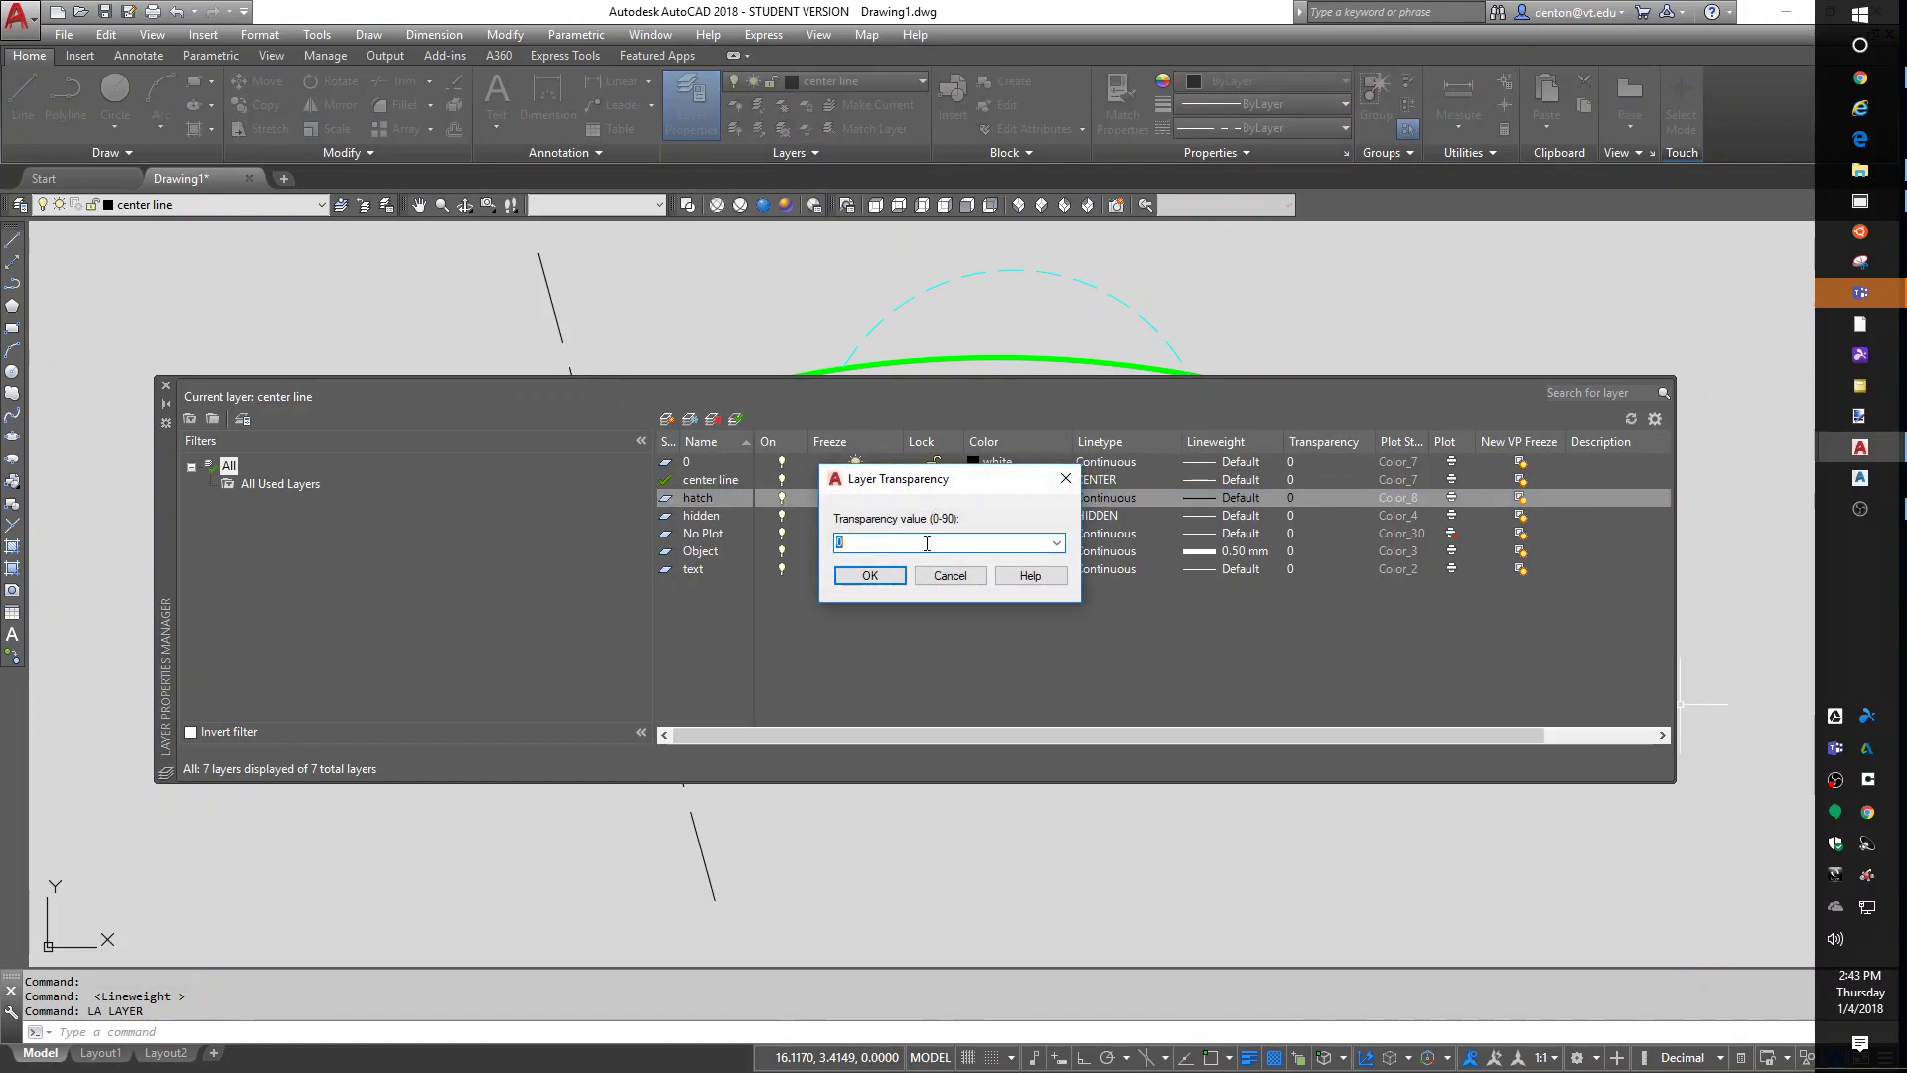
{"action": "type", "text": "60"}
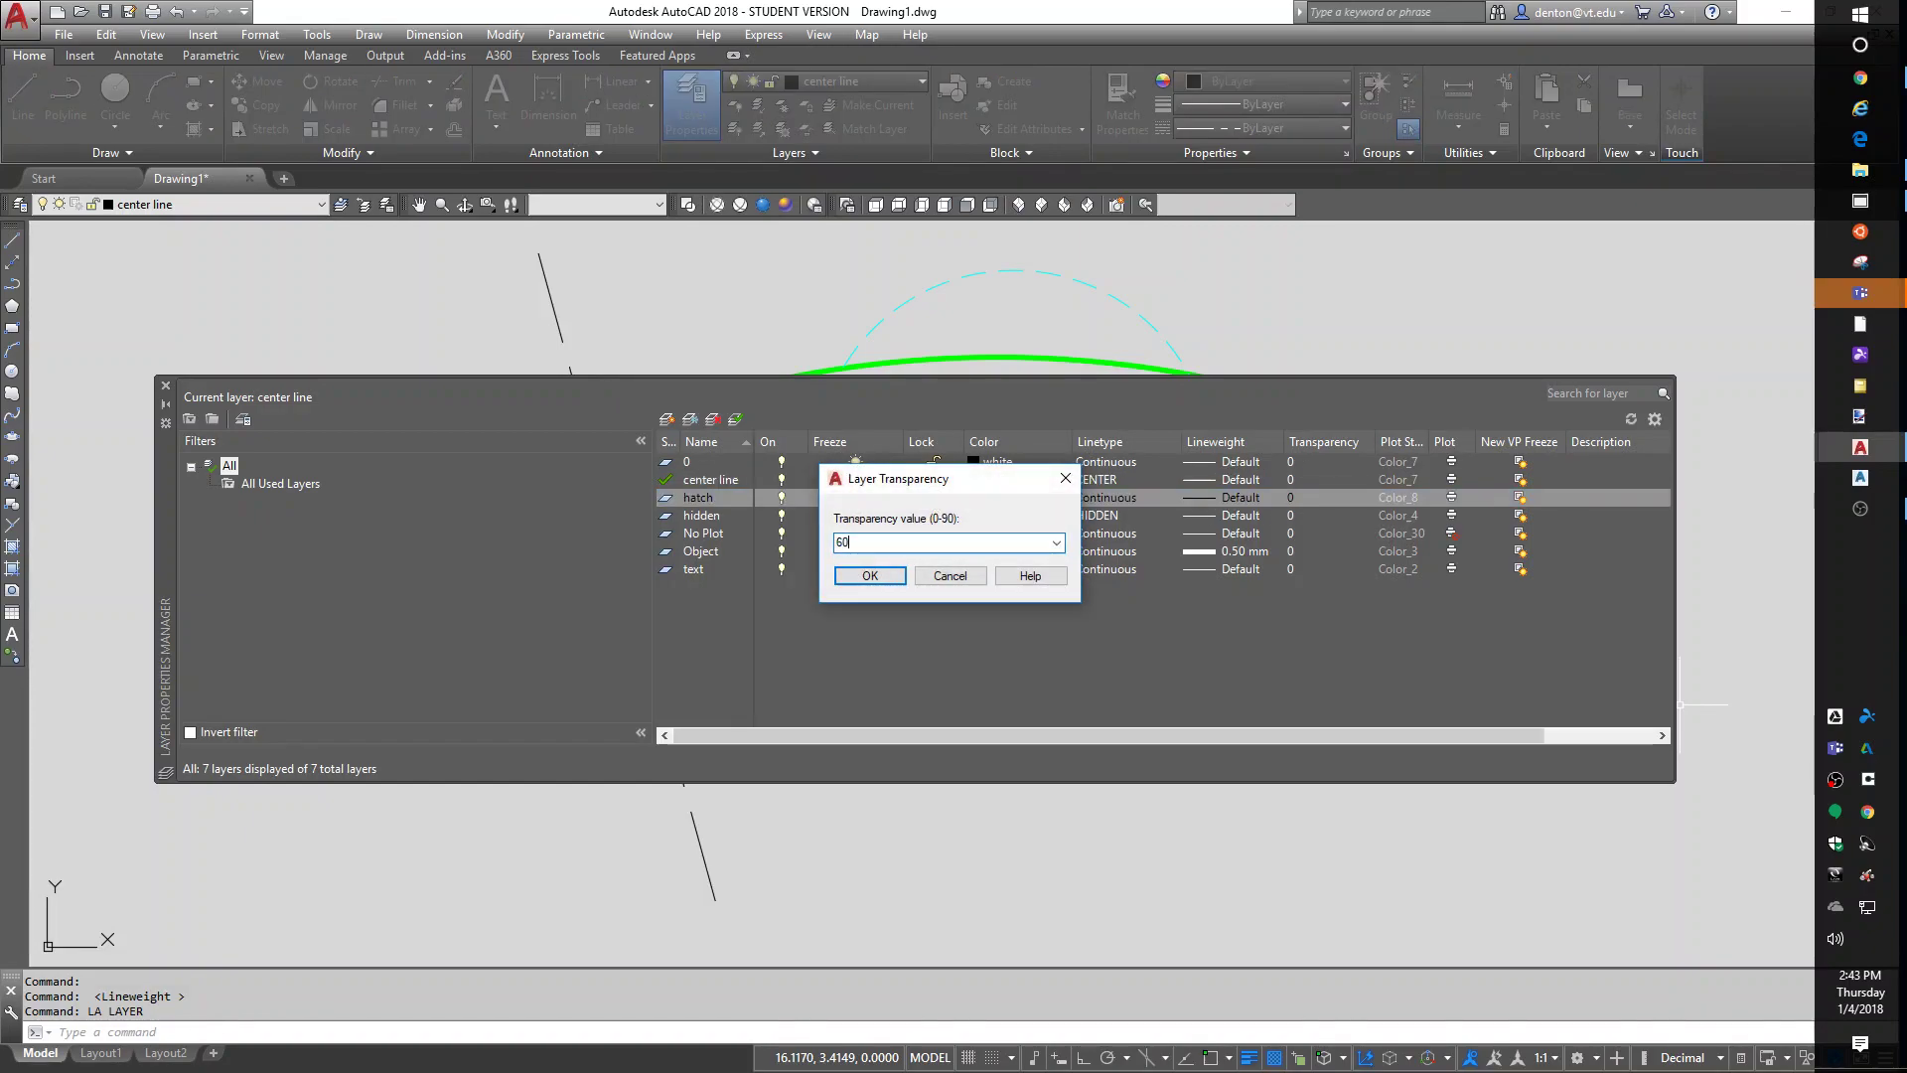
{"action": "left_click", "coordinate": [866, 576]}
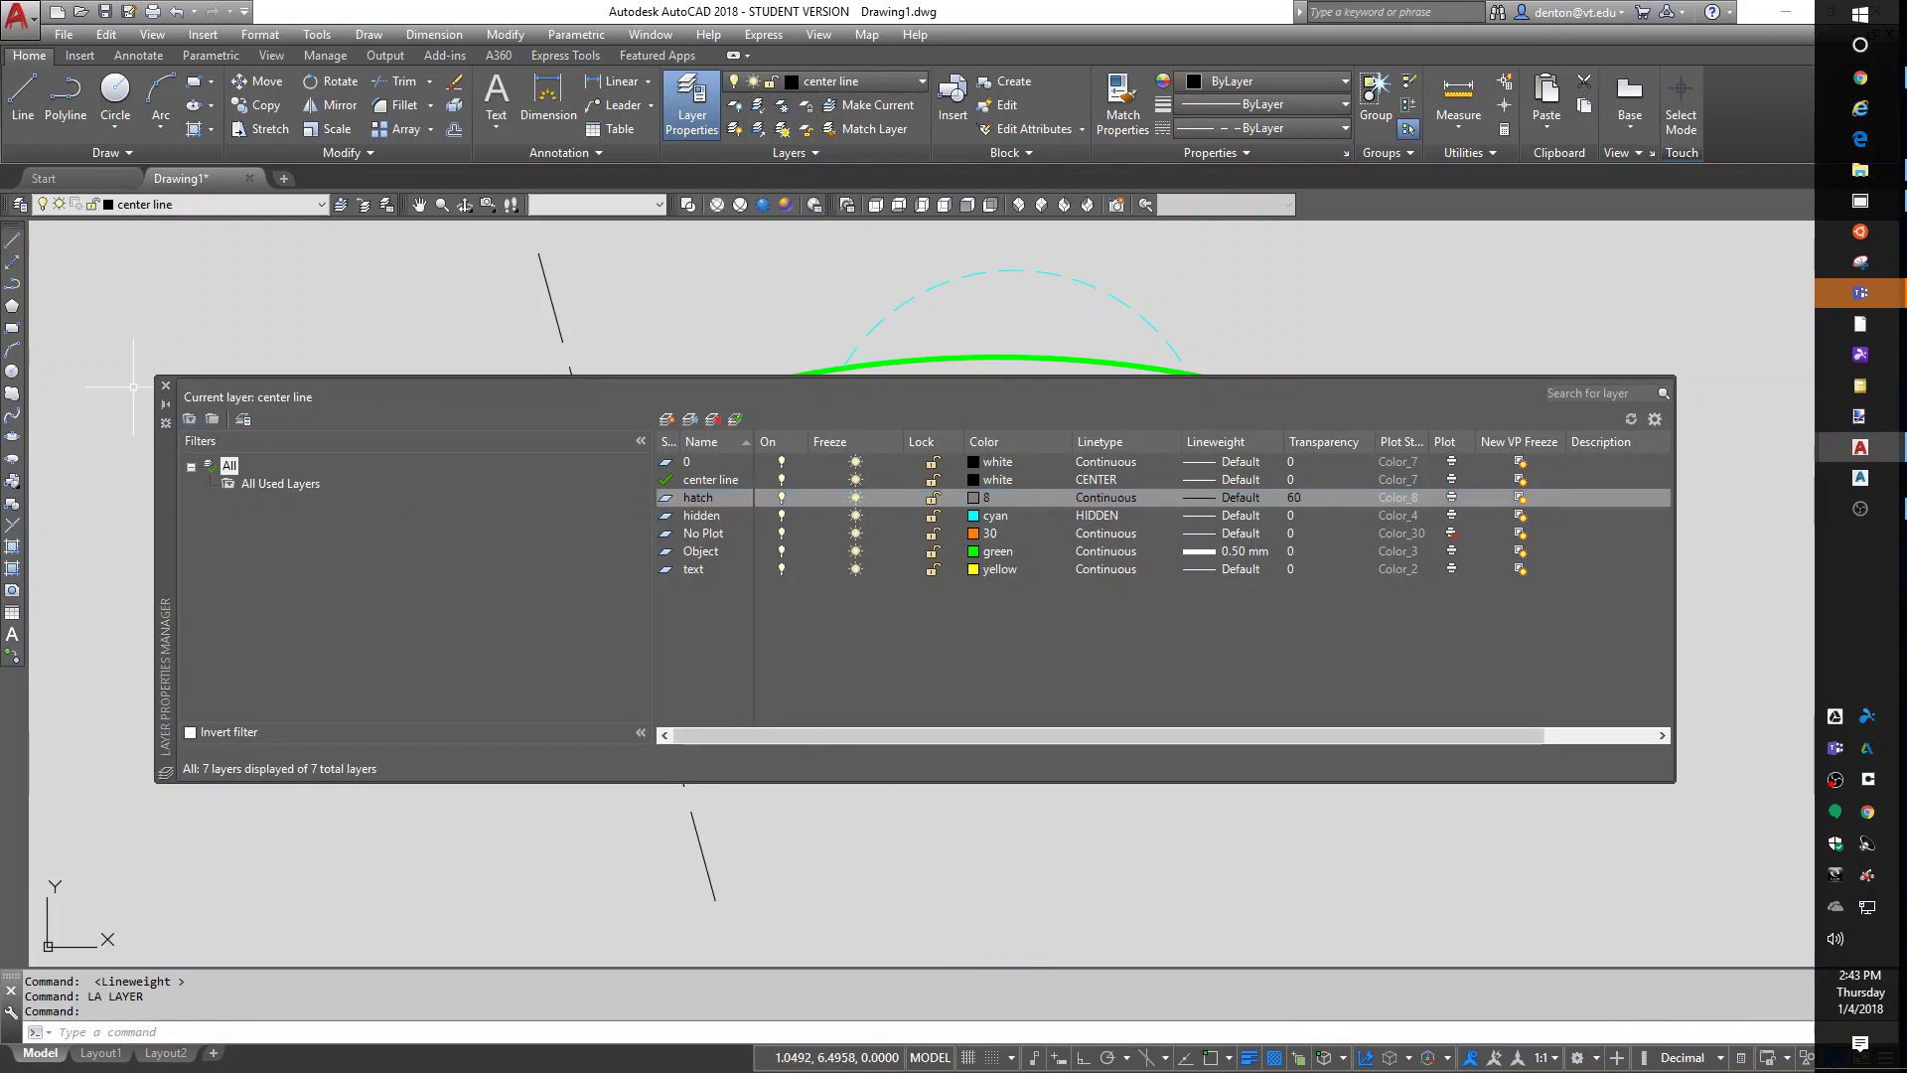
{"action": "left_click", "coordinate": [166, 385]}
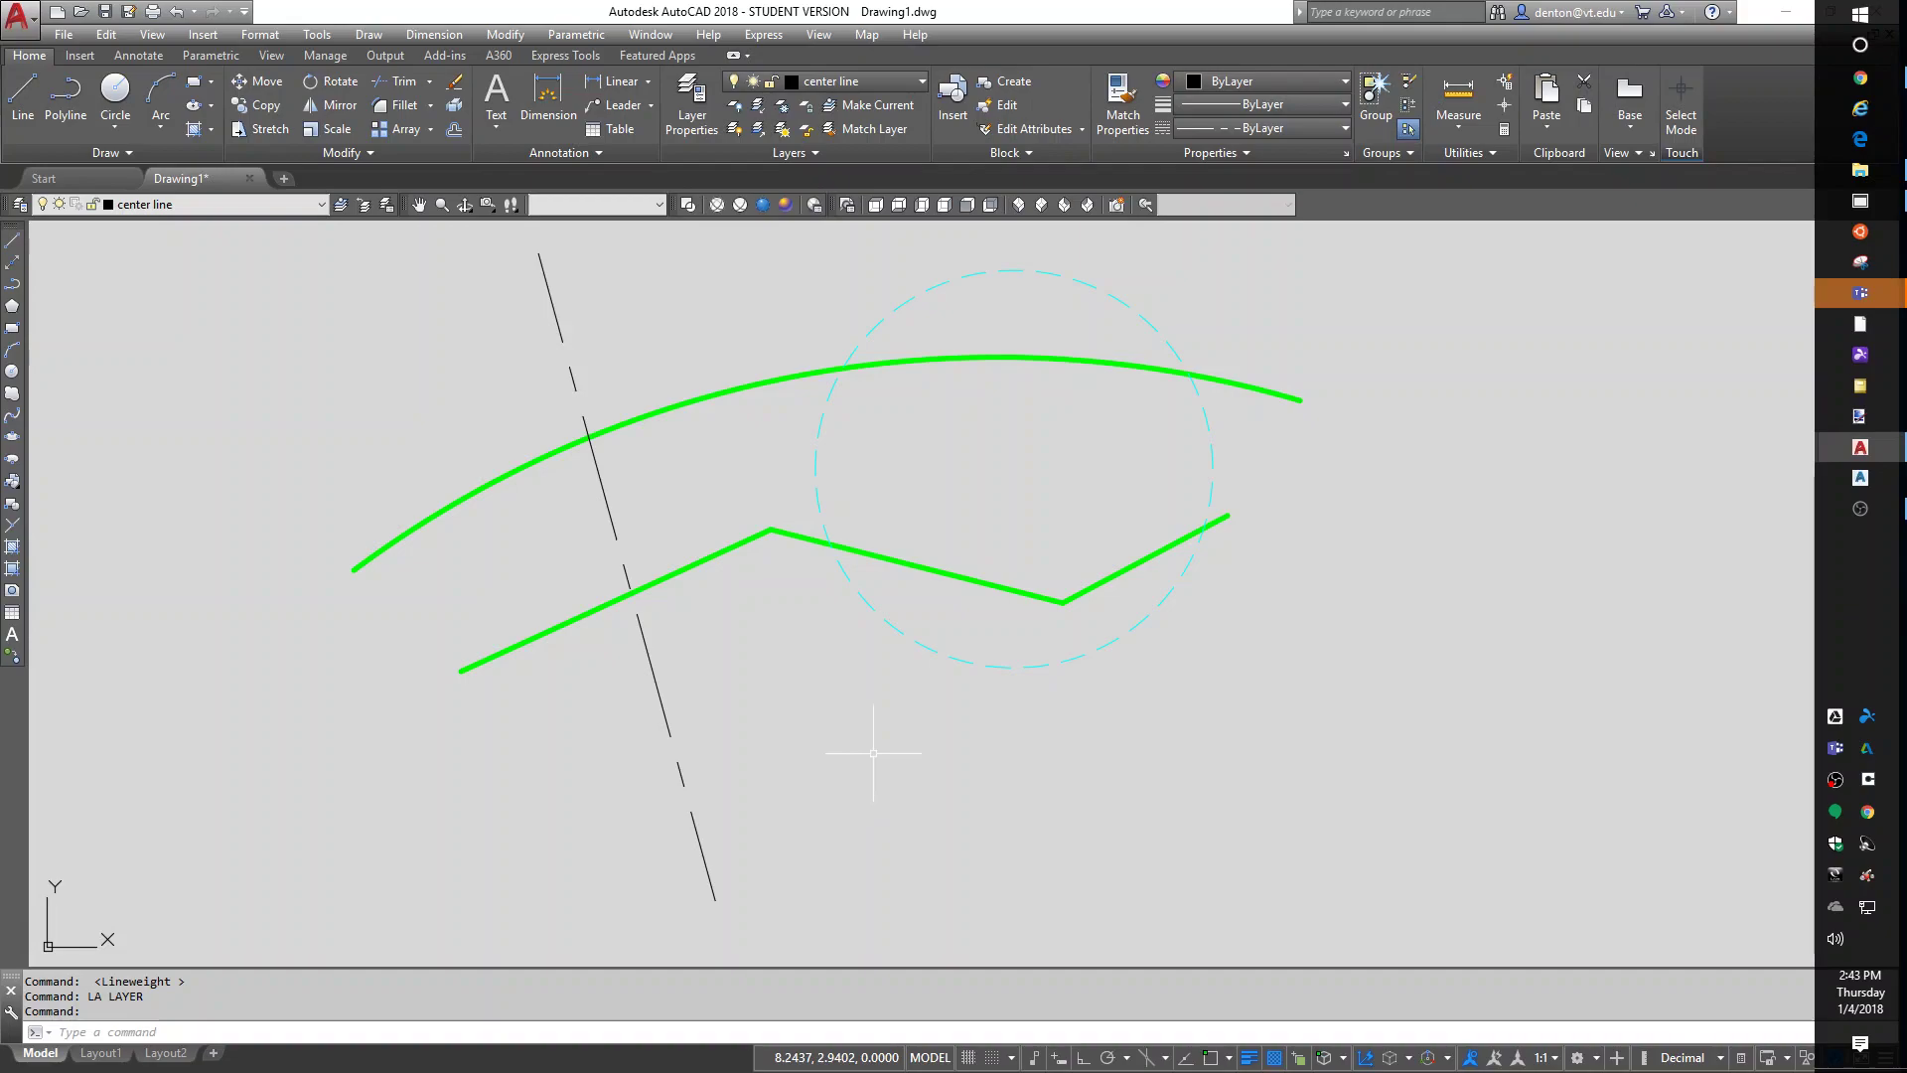
Step: Draw a wide, equal-width polyline band from the lower left, bending across the green lines to the right
{"action": "type", "text": "pl"}
{"action": "key", "text": "Return"}
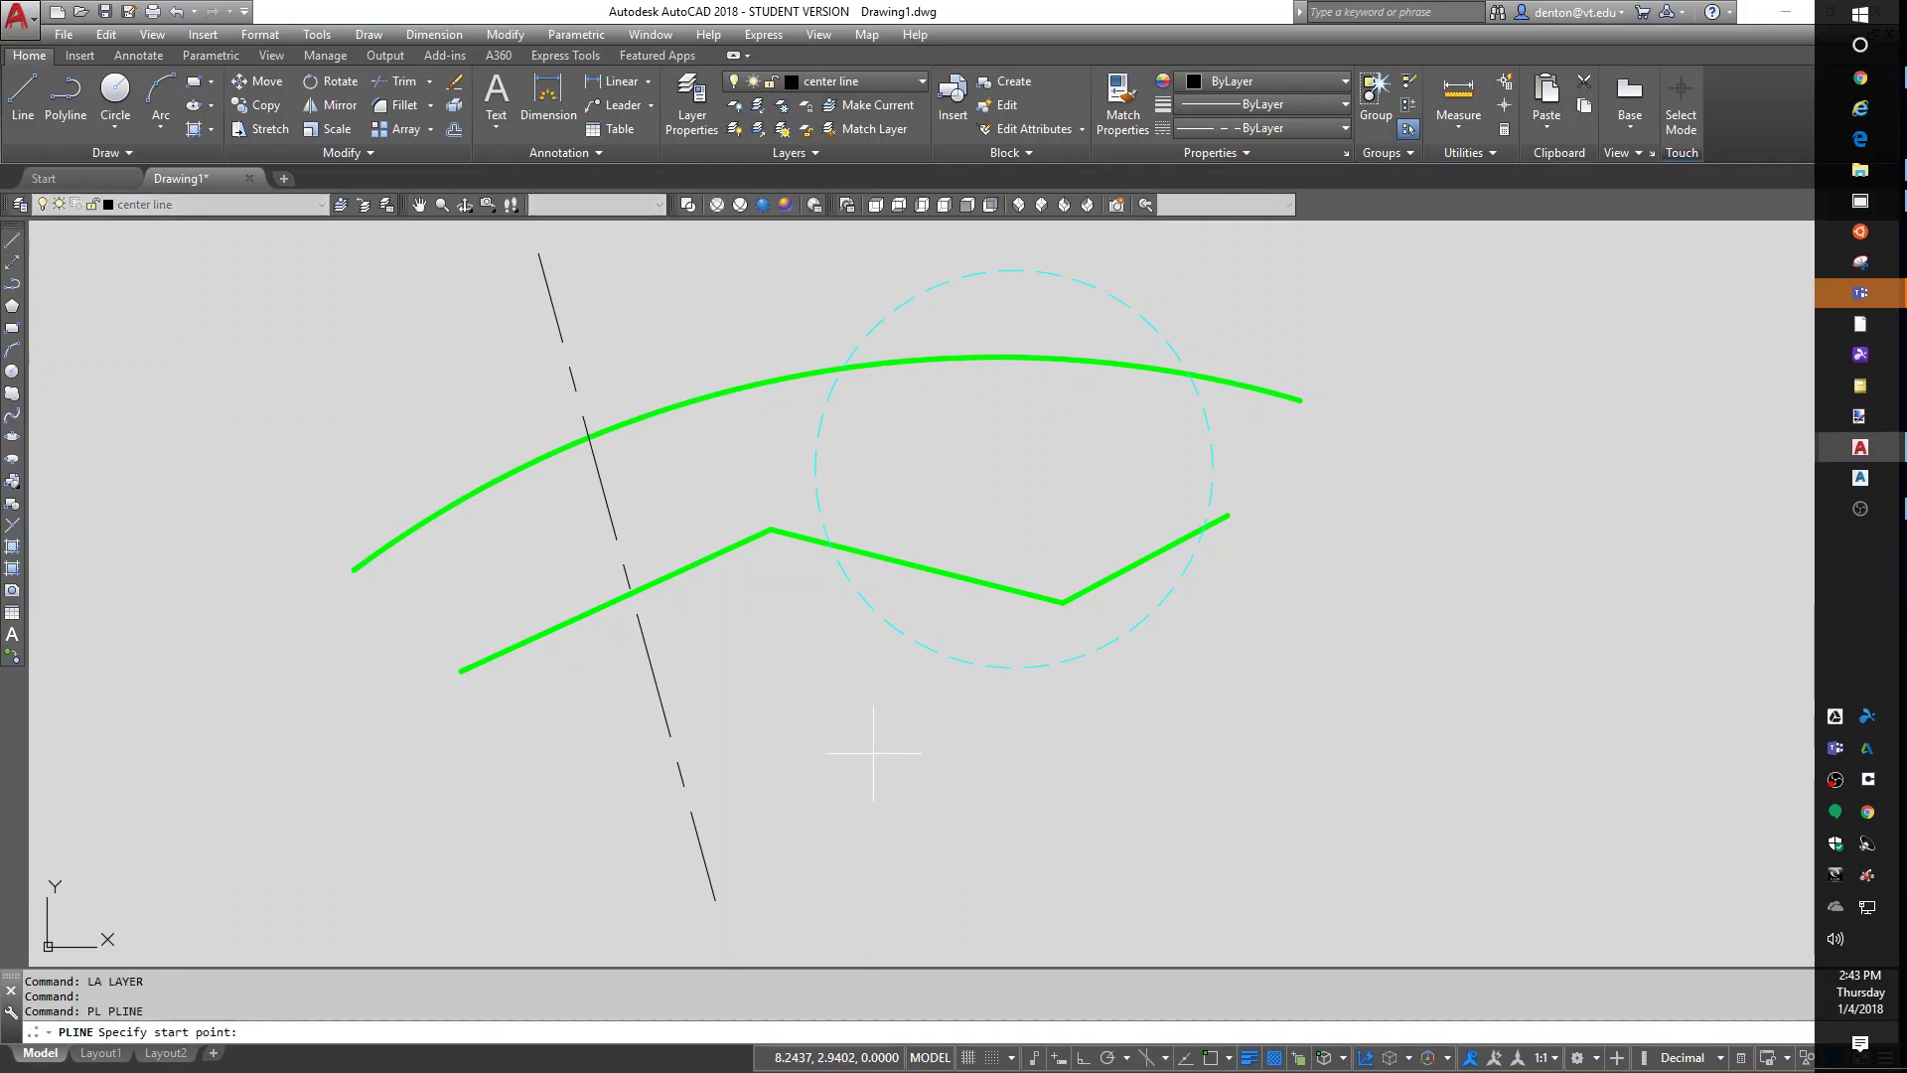
{"action": "left_click", "coordinate": [501, 820]}
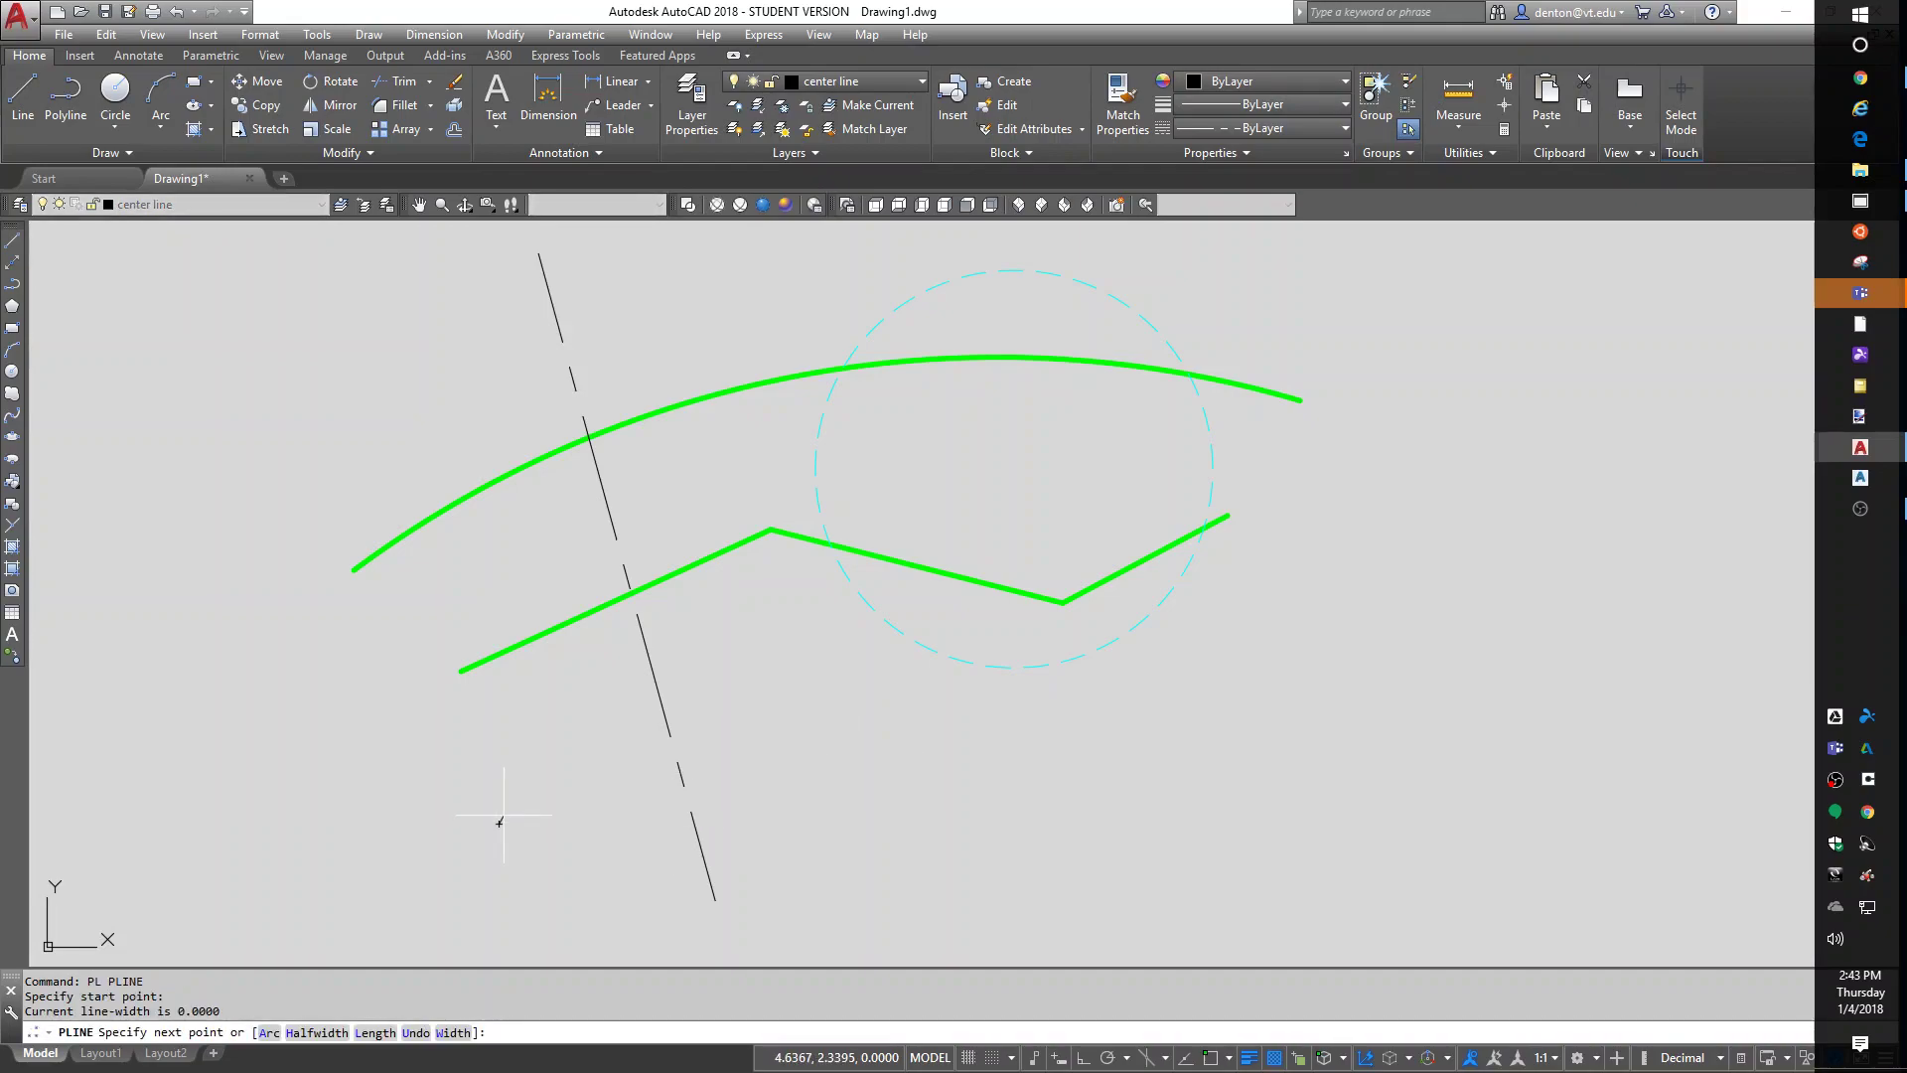
{"action": "type", "text": "w"}
{"action": "key", "text": "Return"}
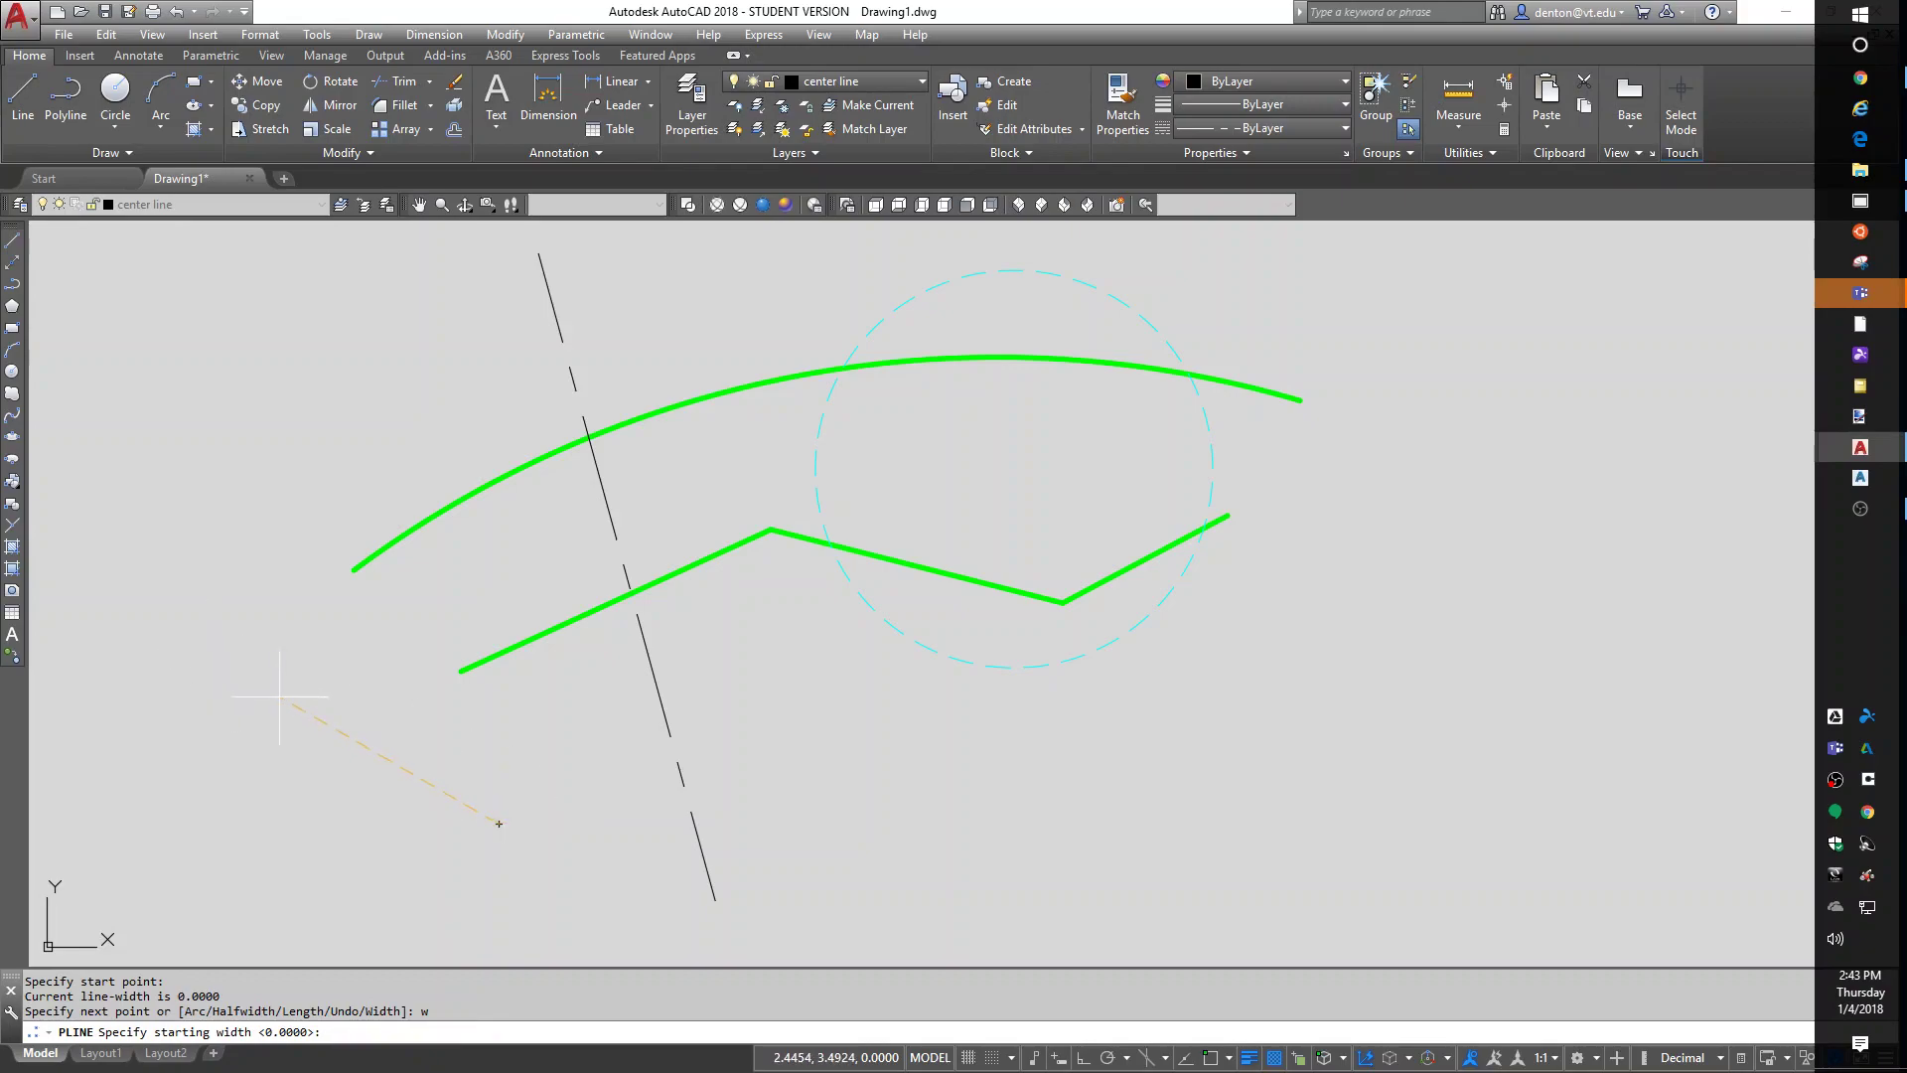
{"action": "left_click", "coordinate": [360, 755]}
{"action": "key", "text": "Return"}
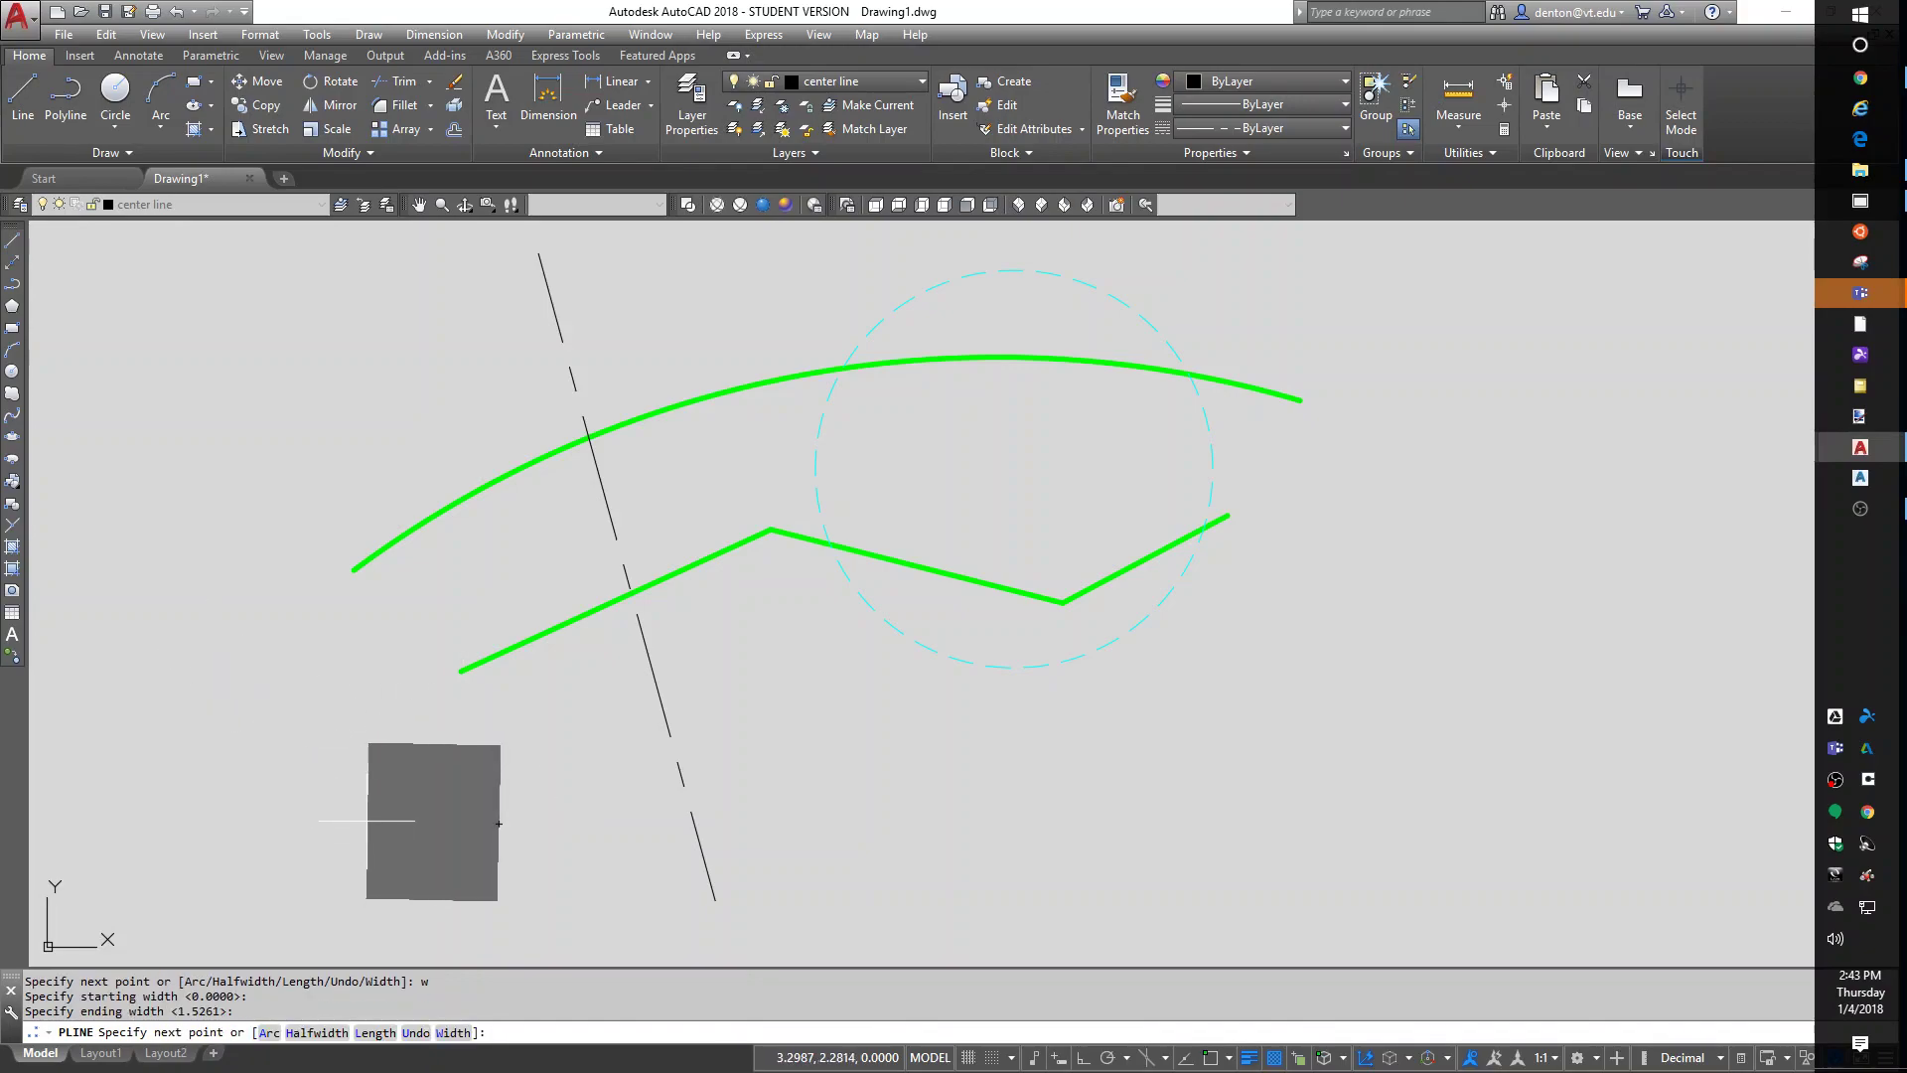
{"action": "left_click", "coordinate": [518, 525]}
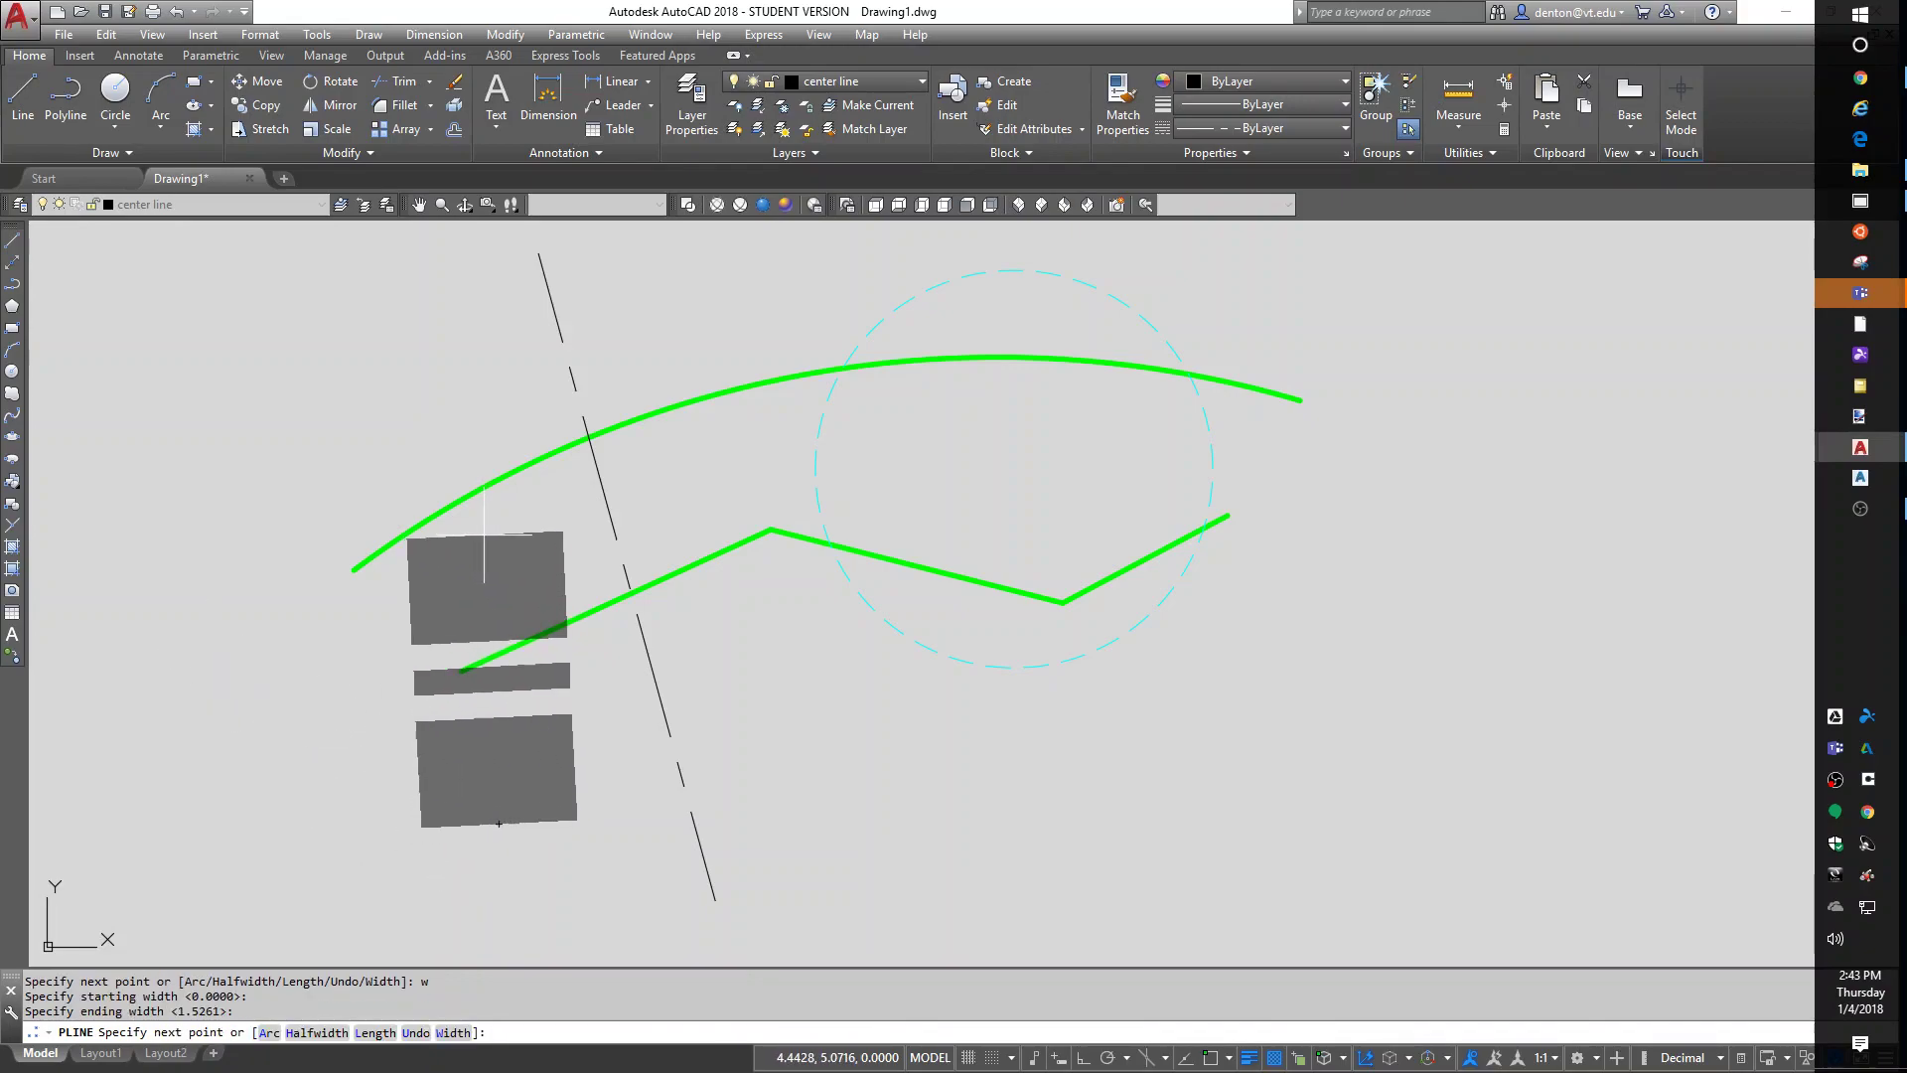
{"action": "left_click", "coordinate": [800, 432]}
{"action": "left_click", "coordinate": [1172, 521]}
{"action": "left_click", "coordinate": [1698, 530]}
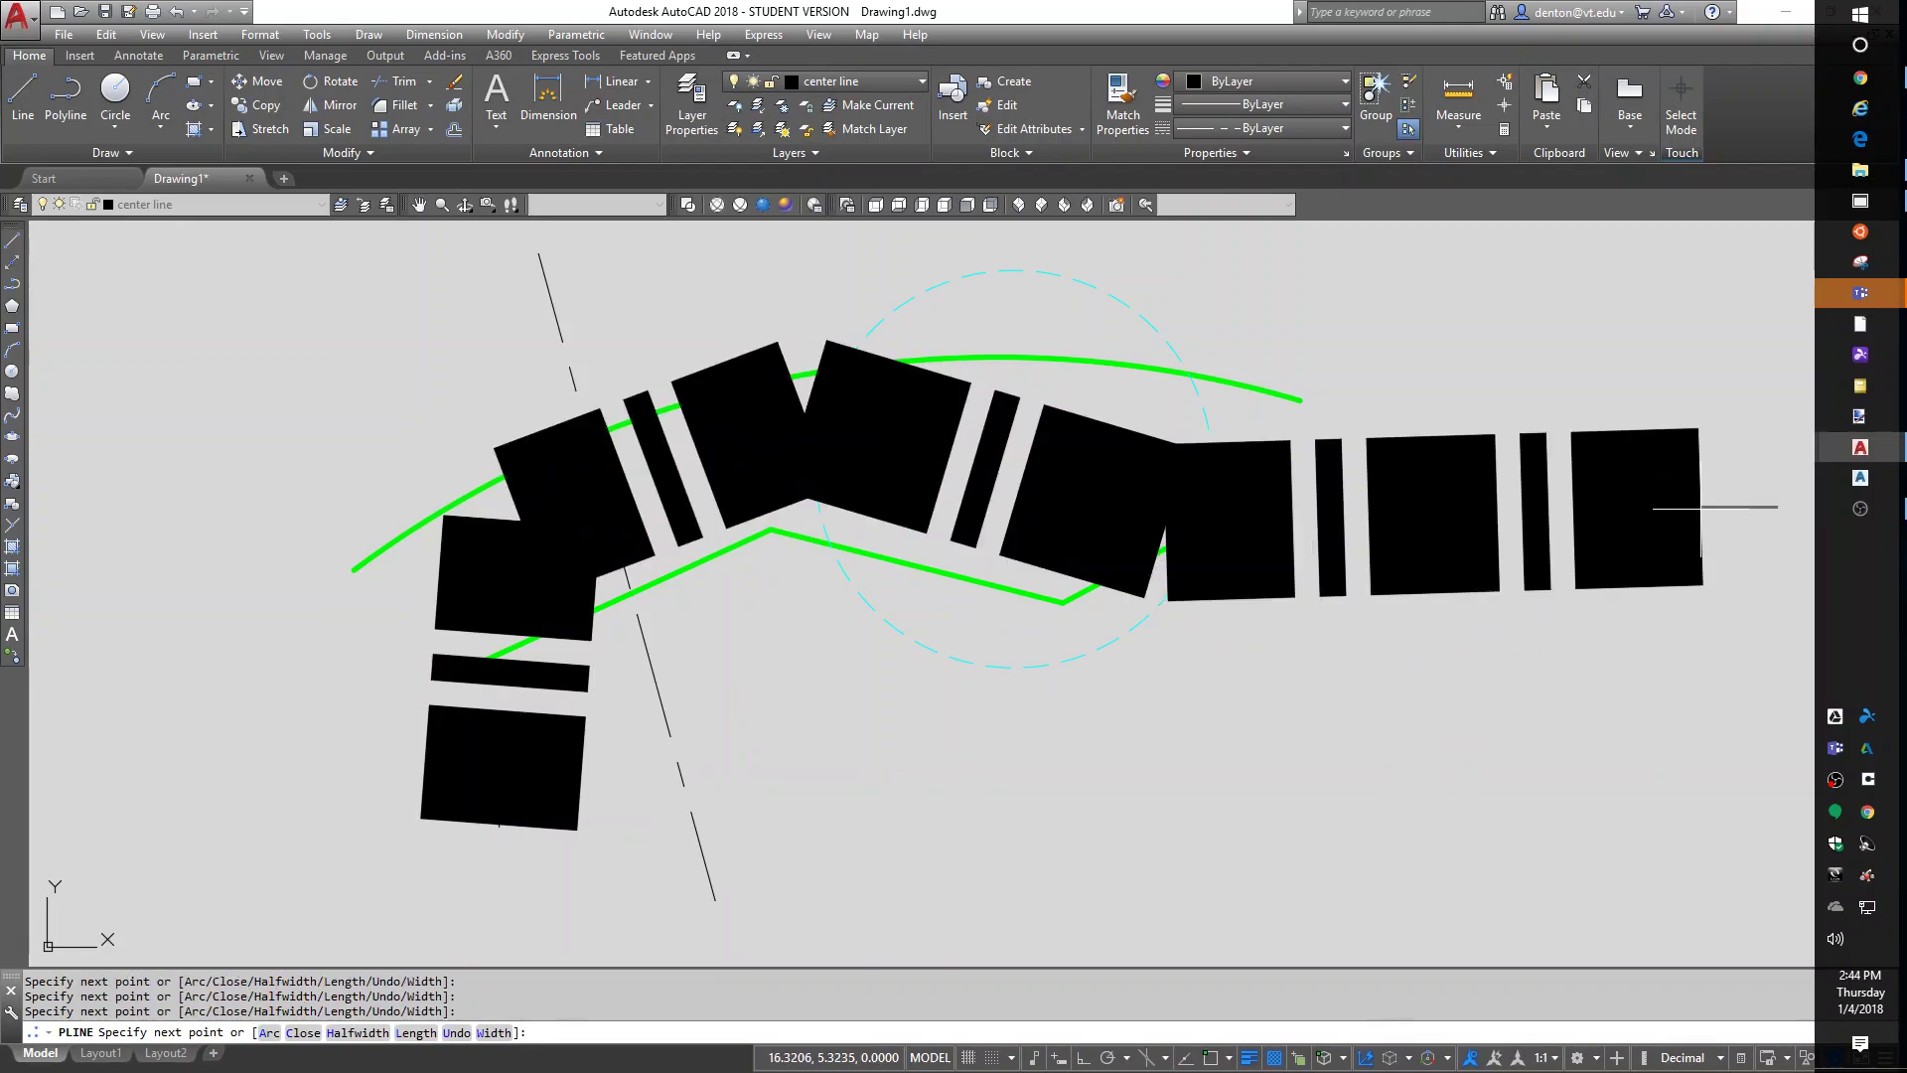
{"action": "key", "text": "Return"}
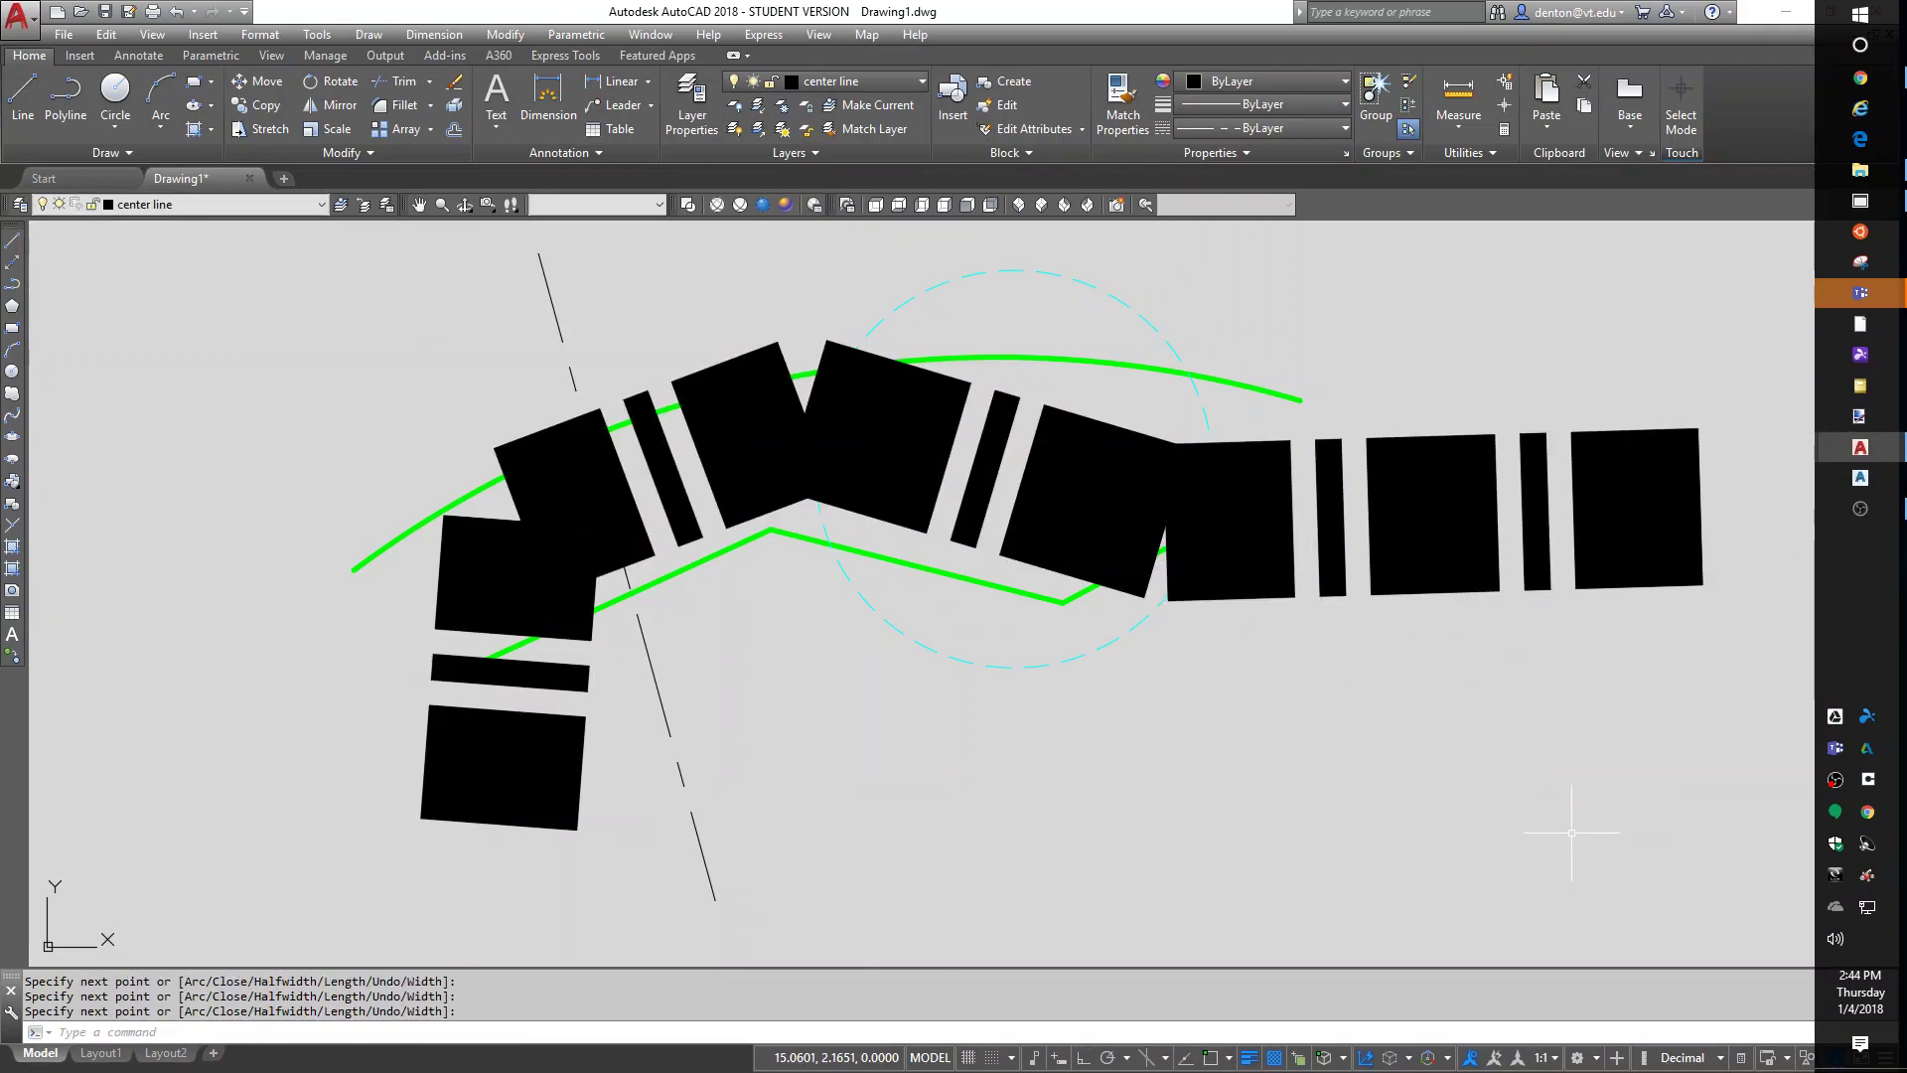
Step: Move the wide polyline band onto the hatch layer
{"action": "left_click", "coordinate": [499, 446]}
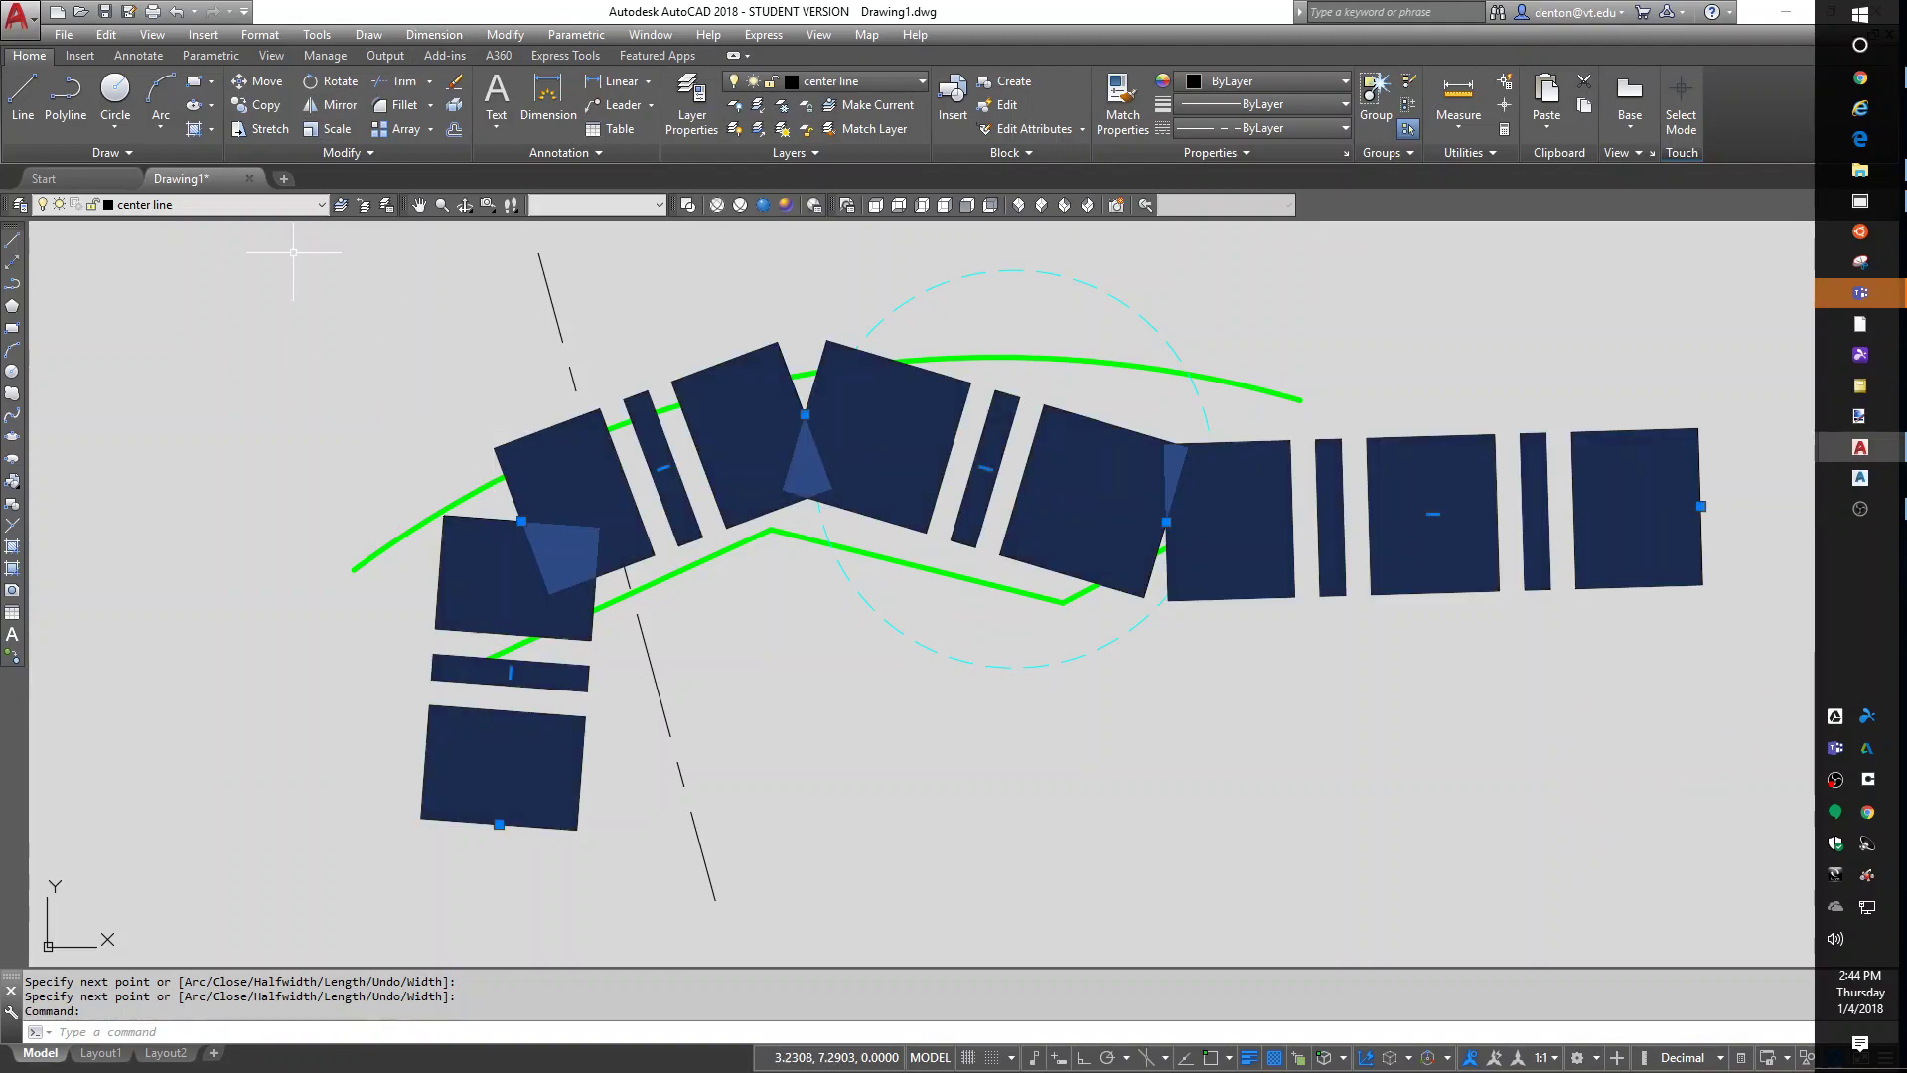
{"action": "left_click", "coordinate": [186, 205]}
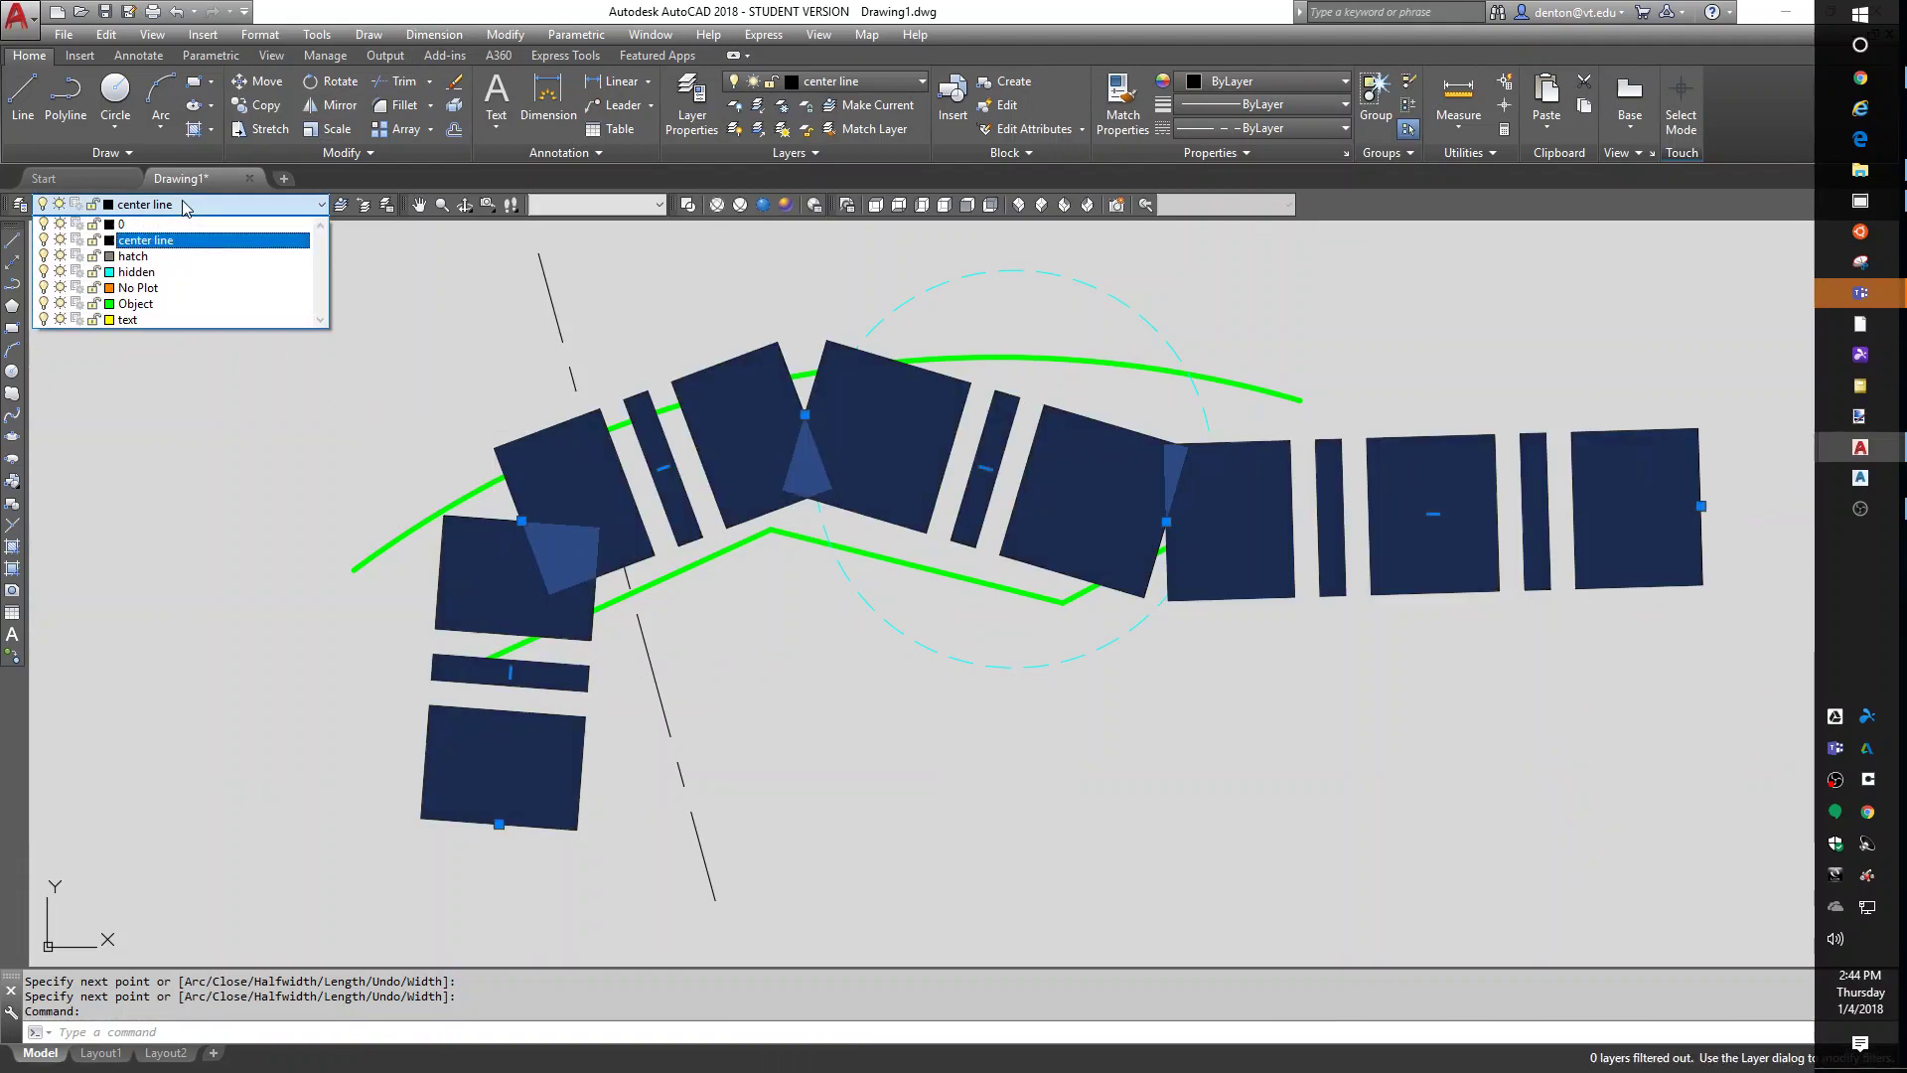
{"action": "left_click", "coordinate": [159, 256]}
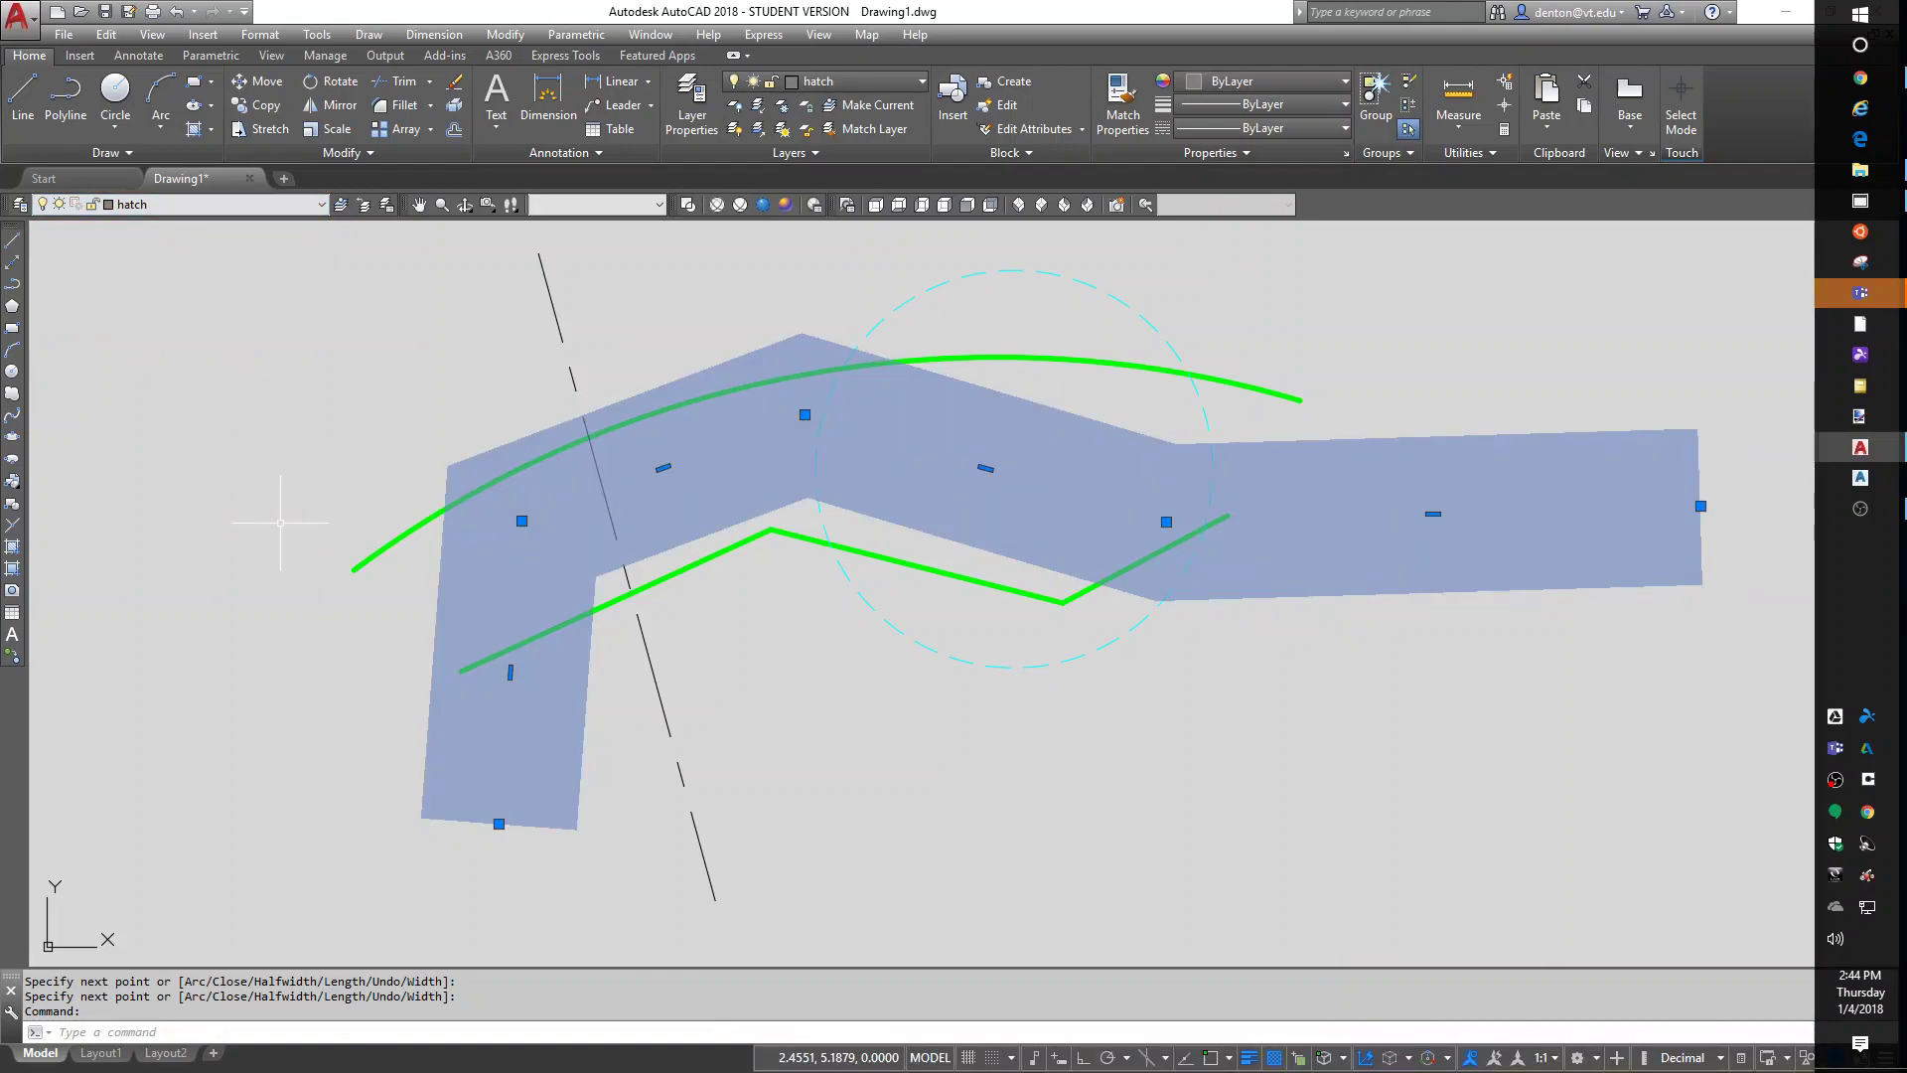
{"action": "key", "text": "Escape"}
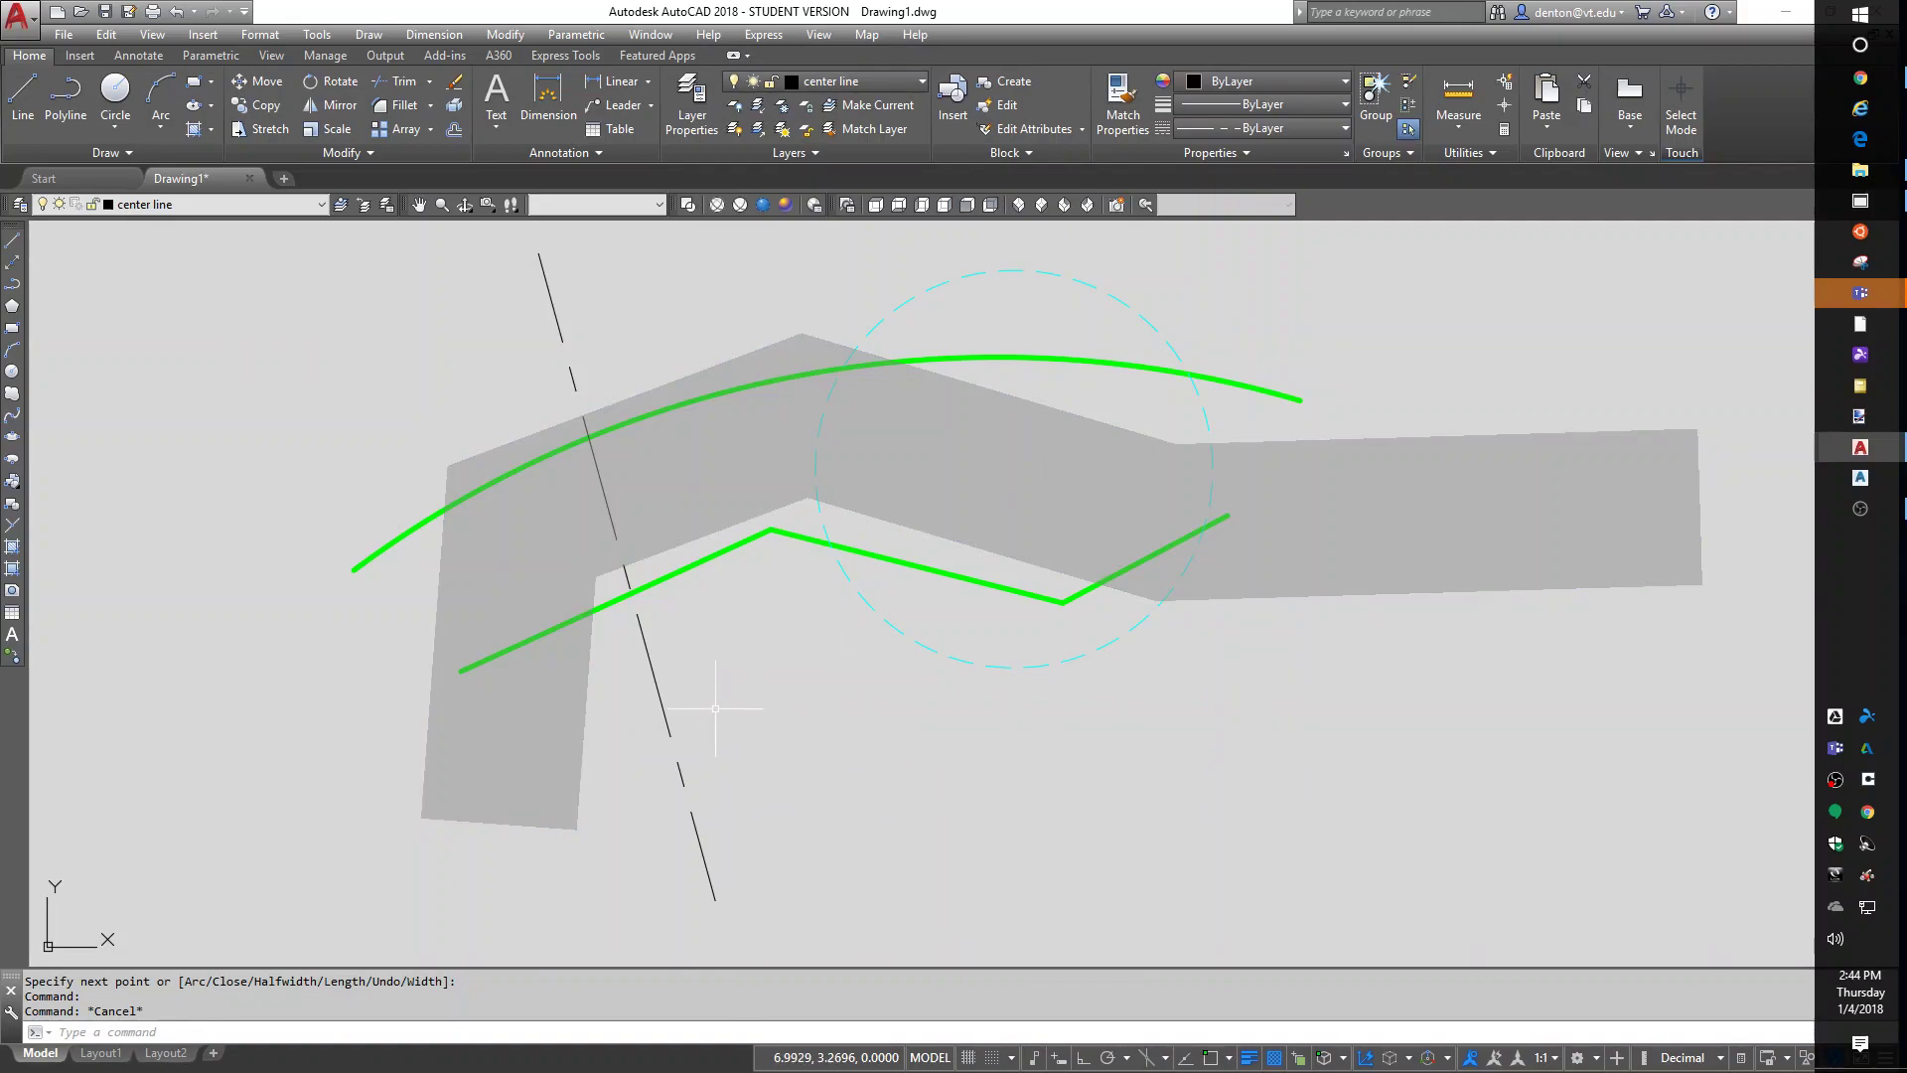
Step: Put the dash-dot centre line on the hidden layer to test it
{"action": "left_click", "coordinate": [655, 681]}
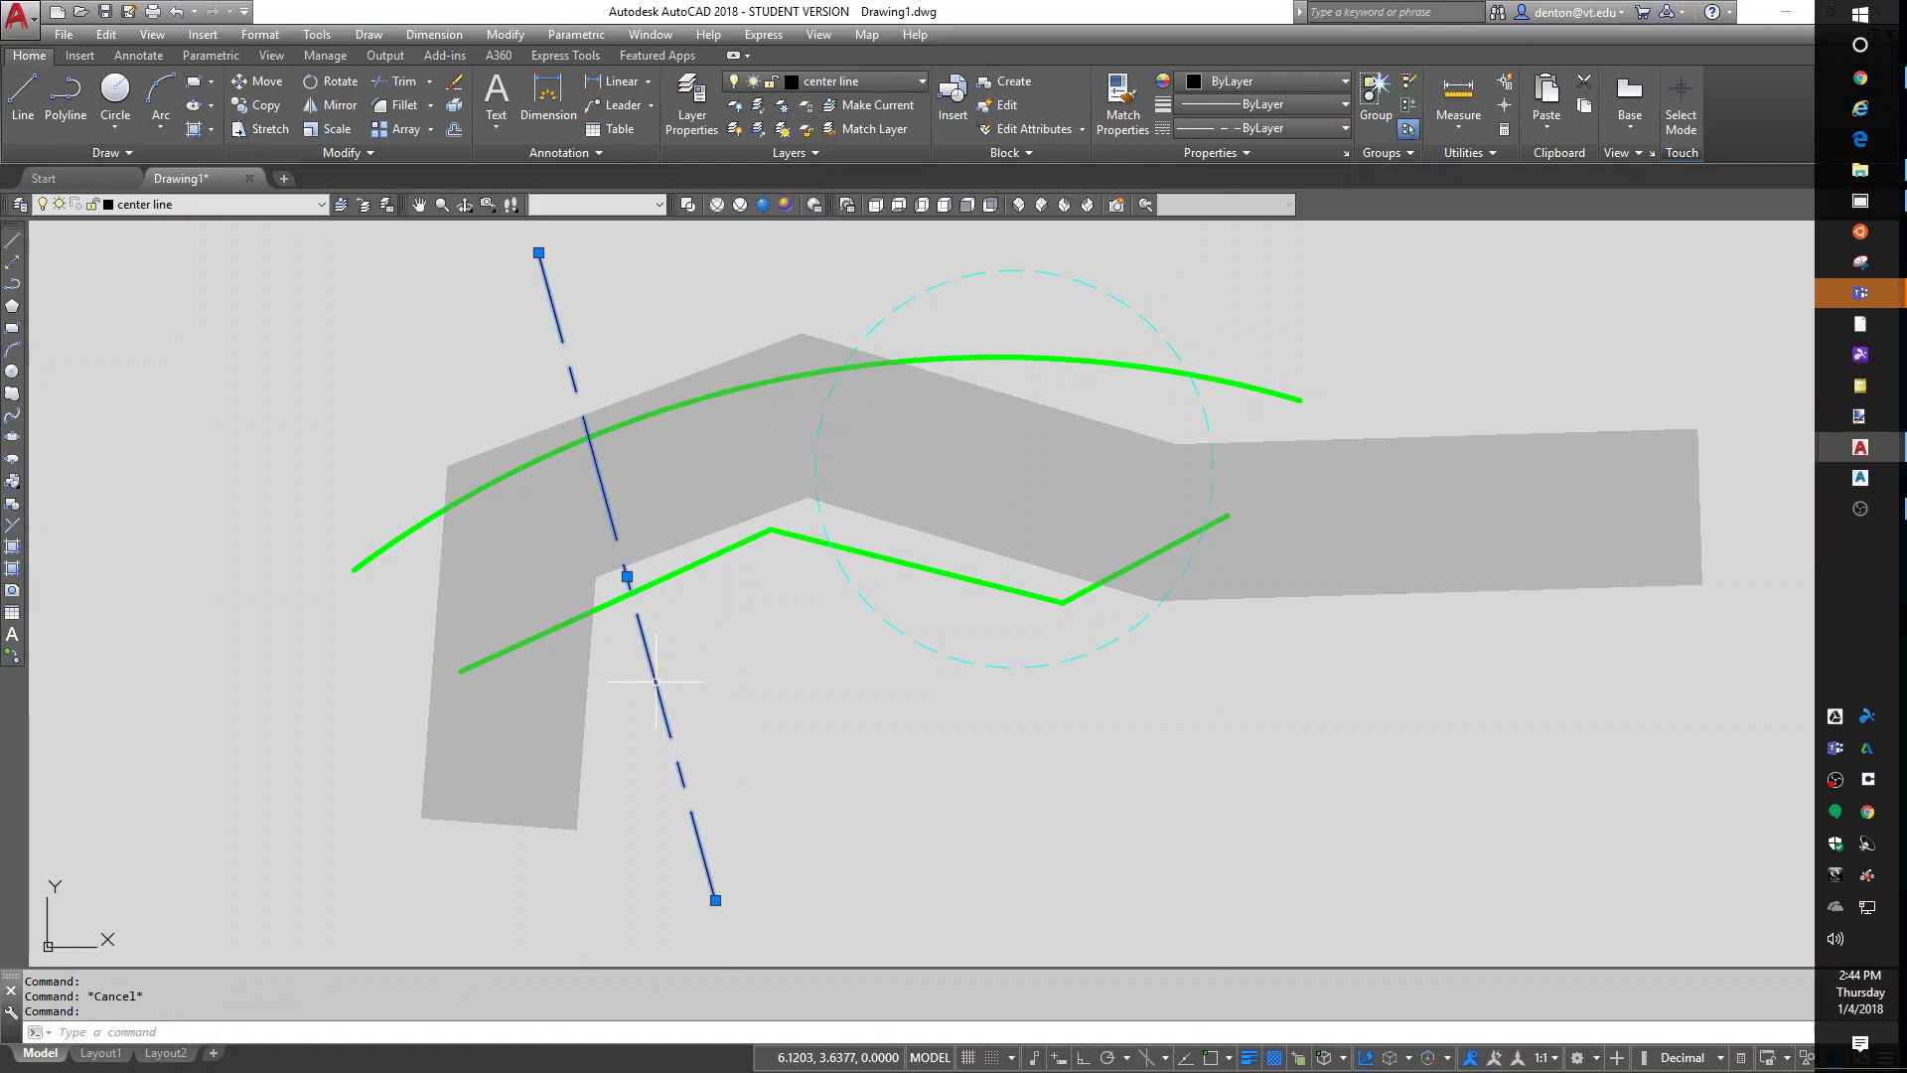
{"action": "left_click", "coordinate": [141, 205]}
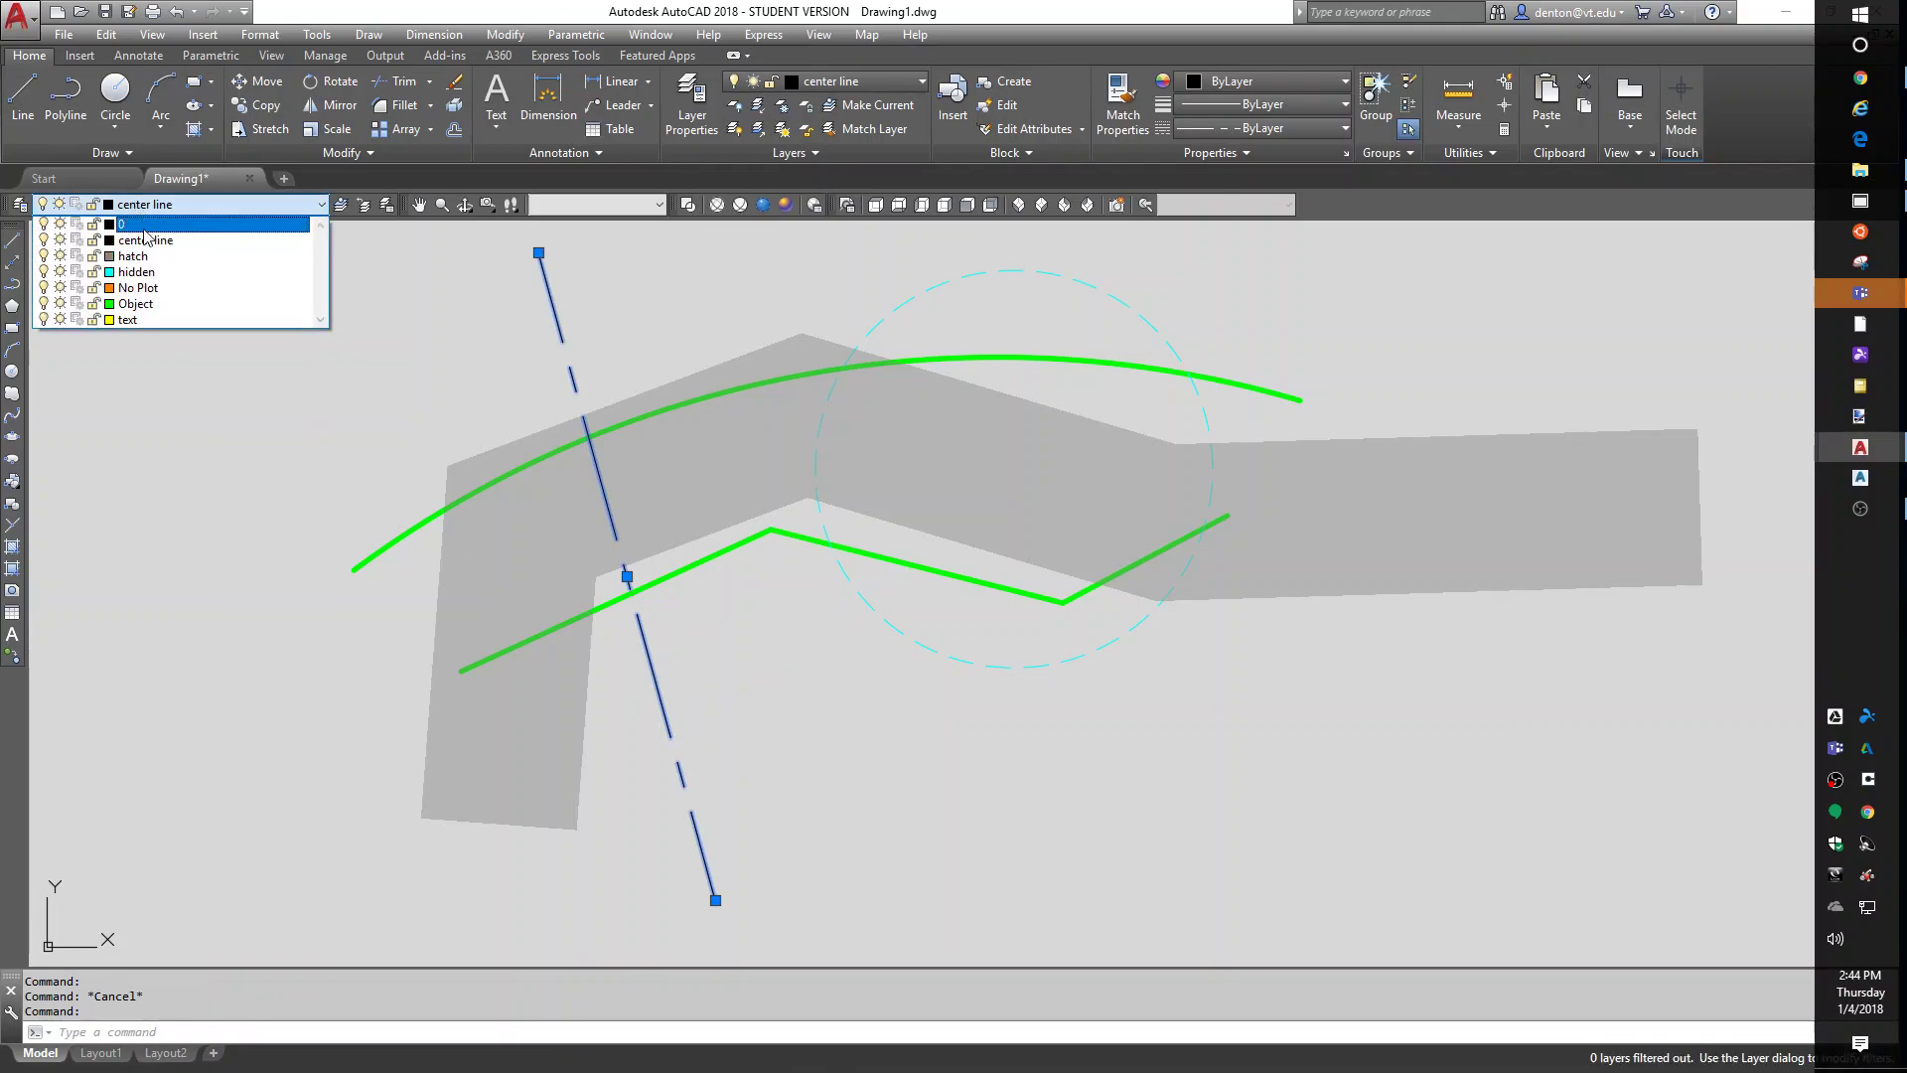
{"action": "left_click", "coordinate": [136, 271]}
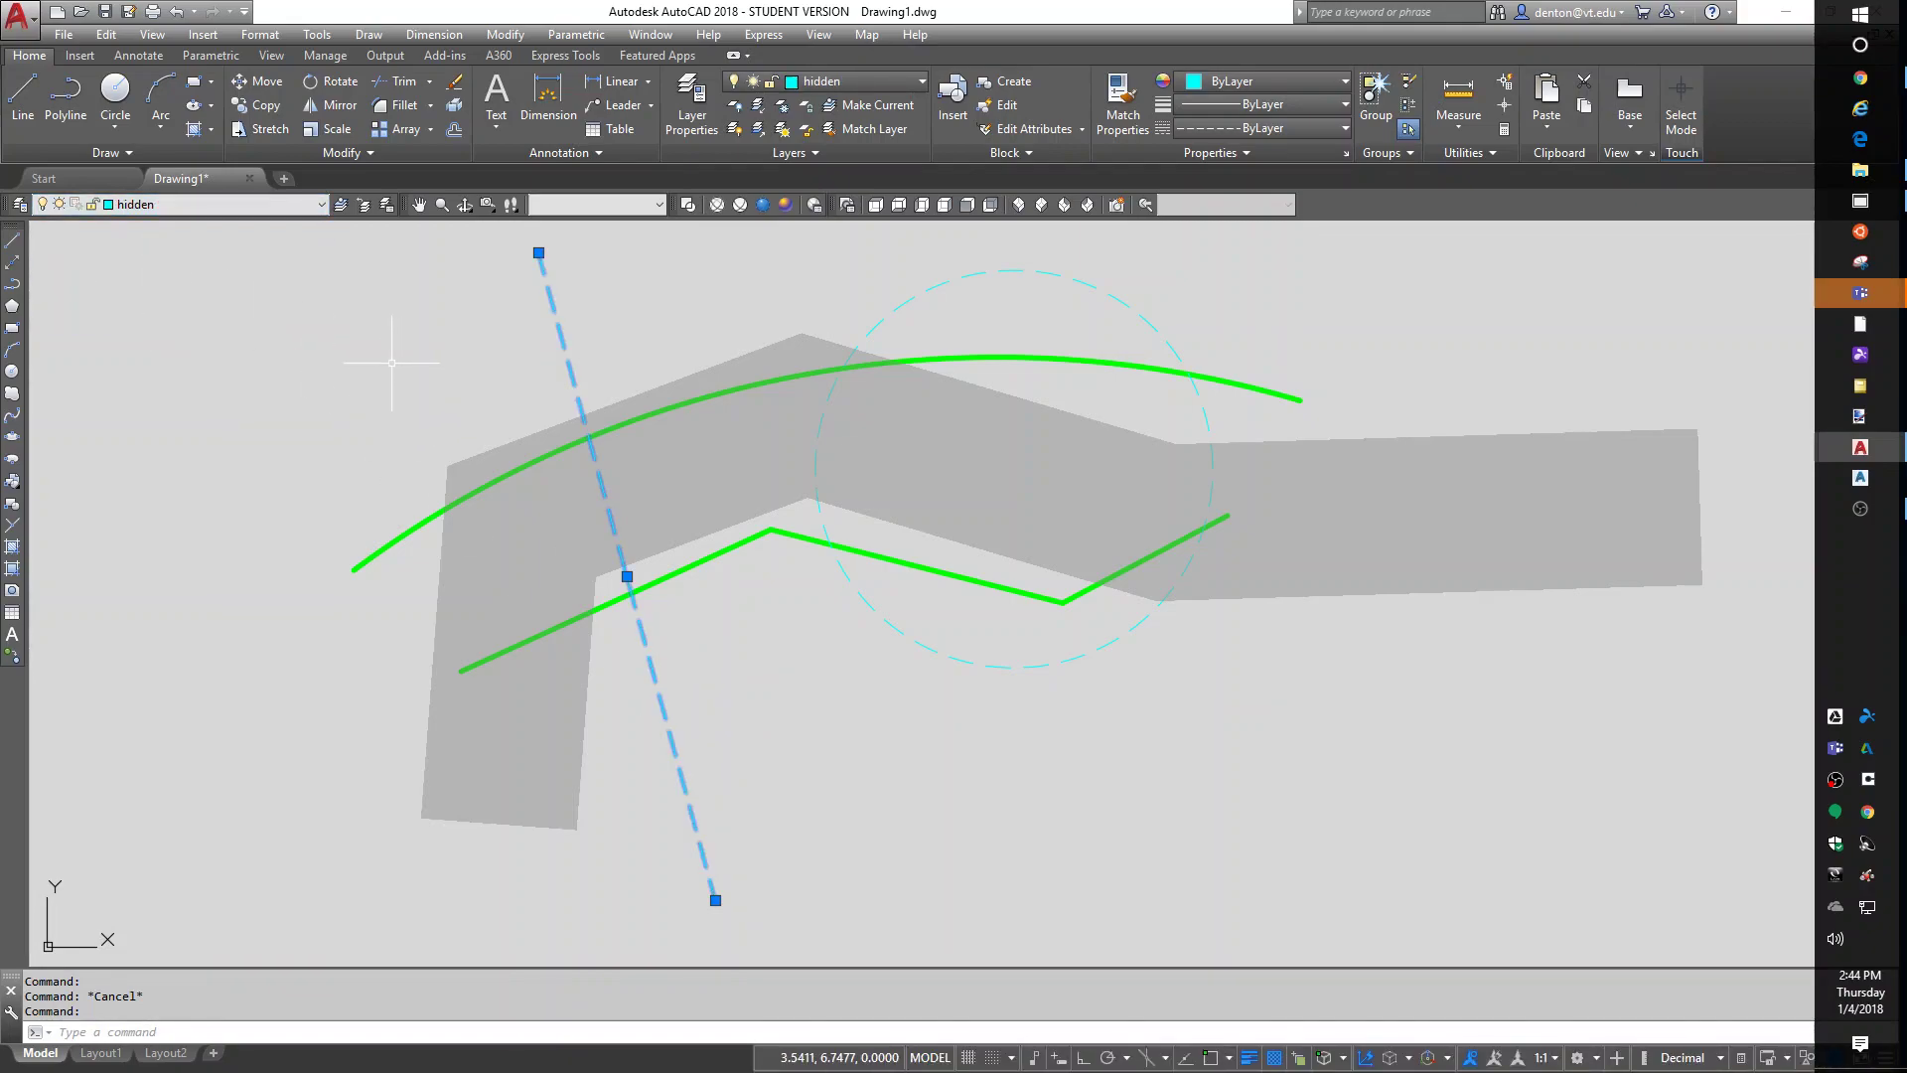
{"action": "key", "text": "Escape"}
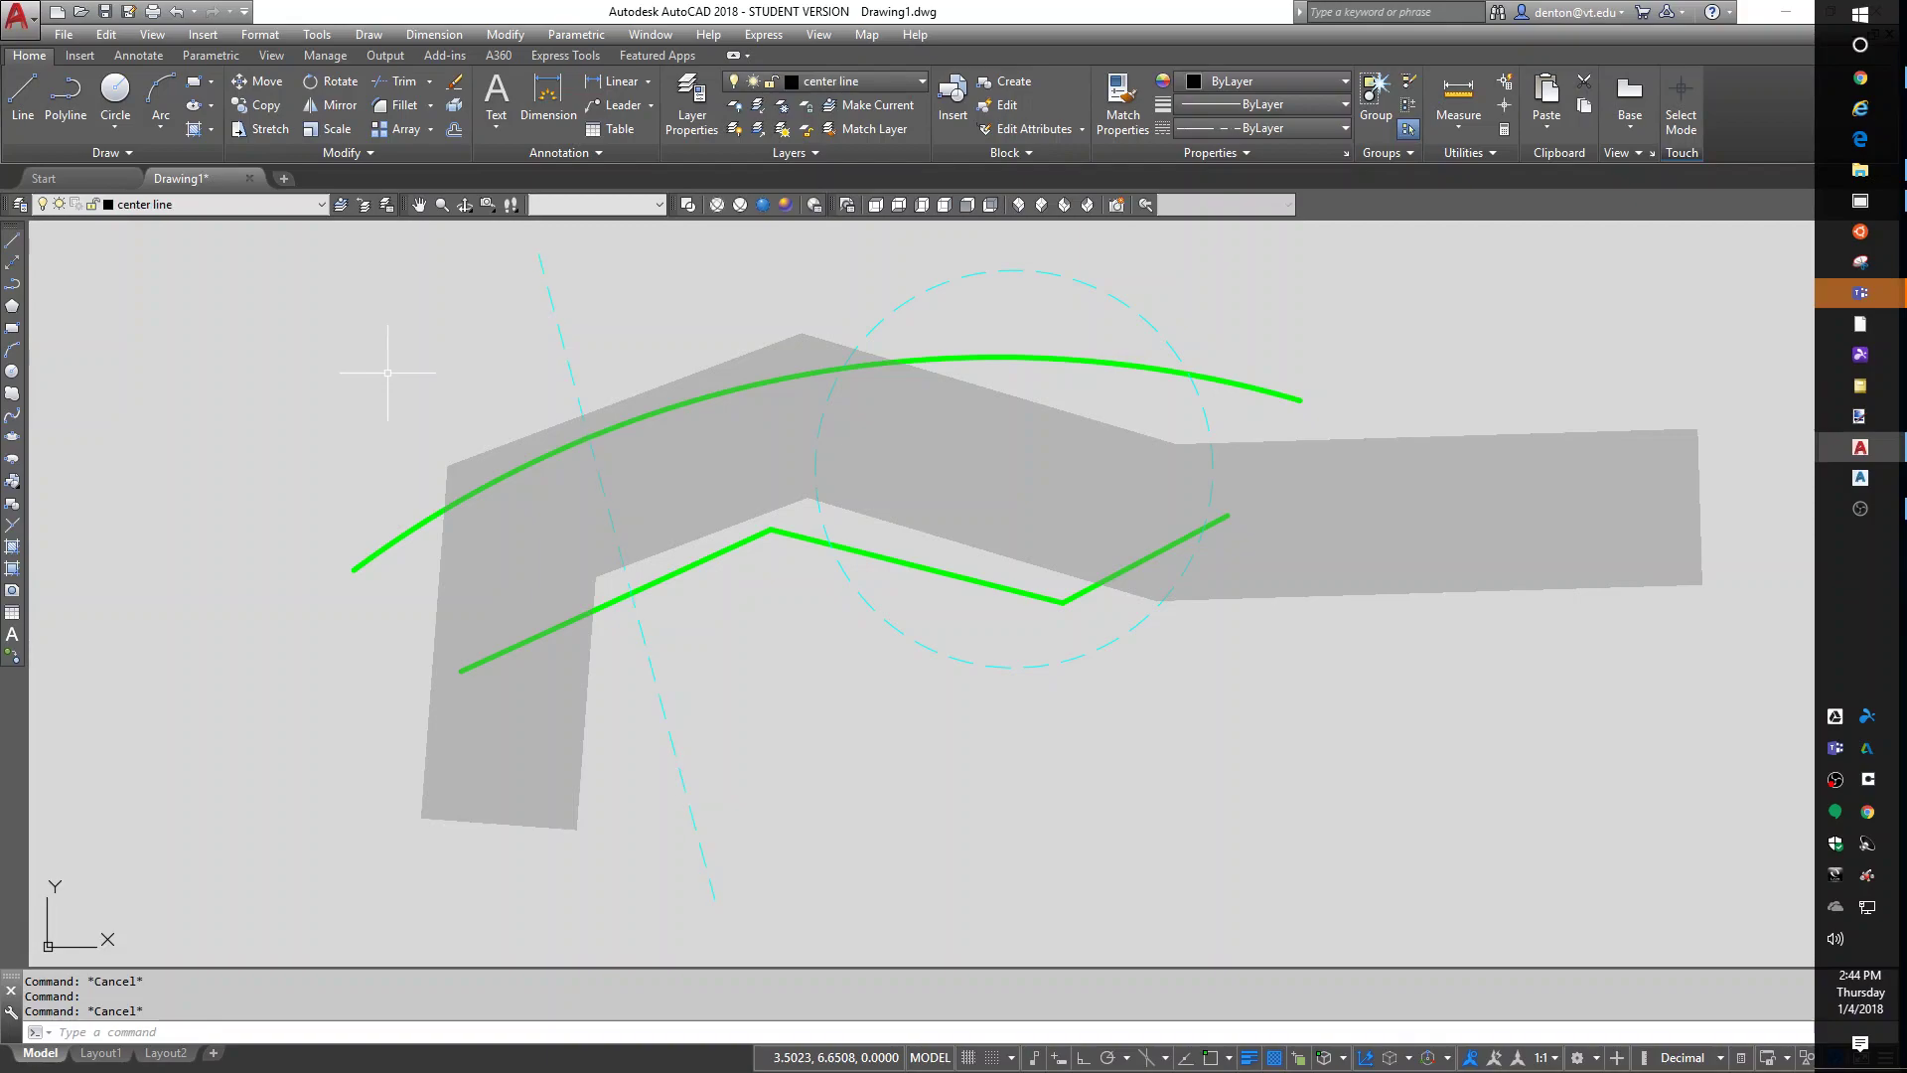
Step: Return the centre line to the center line layer
{"action": "left_click", "coordinate": [555, 322]}
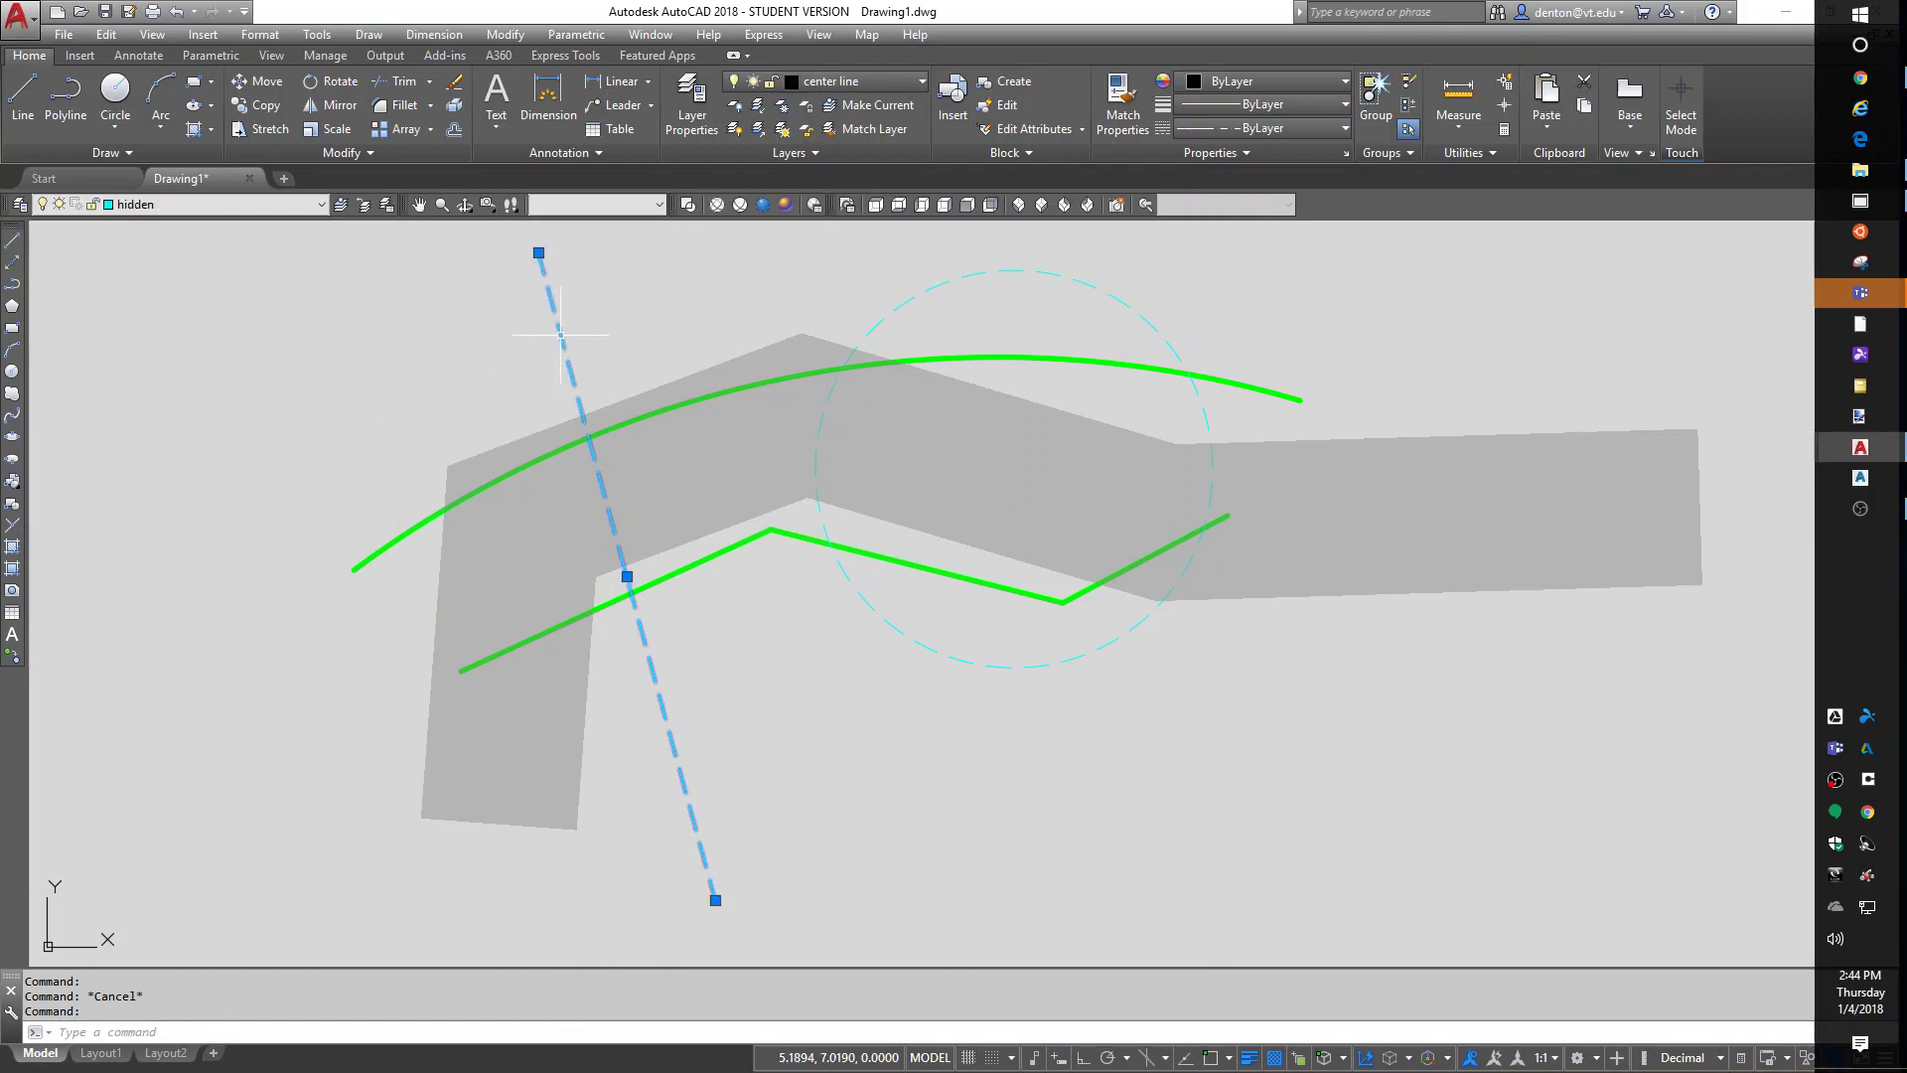
{"action": "left_click", "coordinate": [171, 205]}
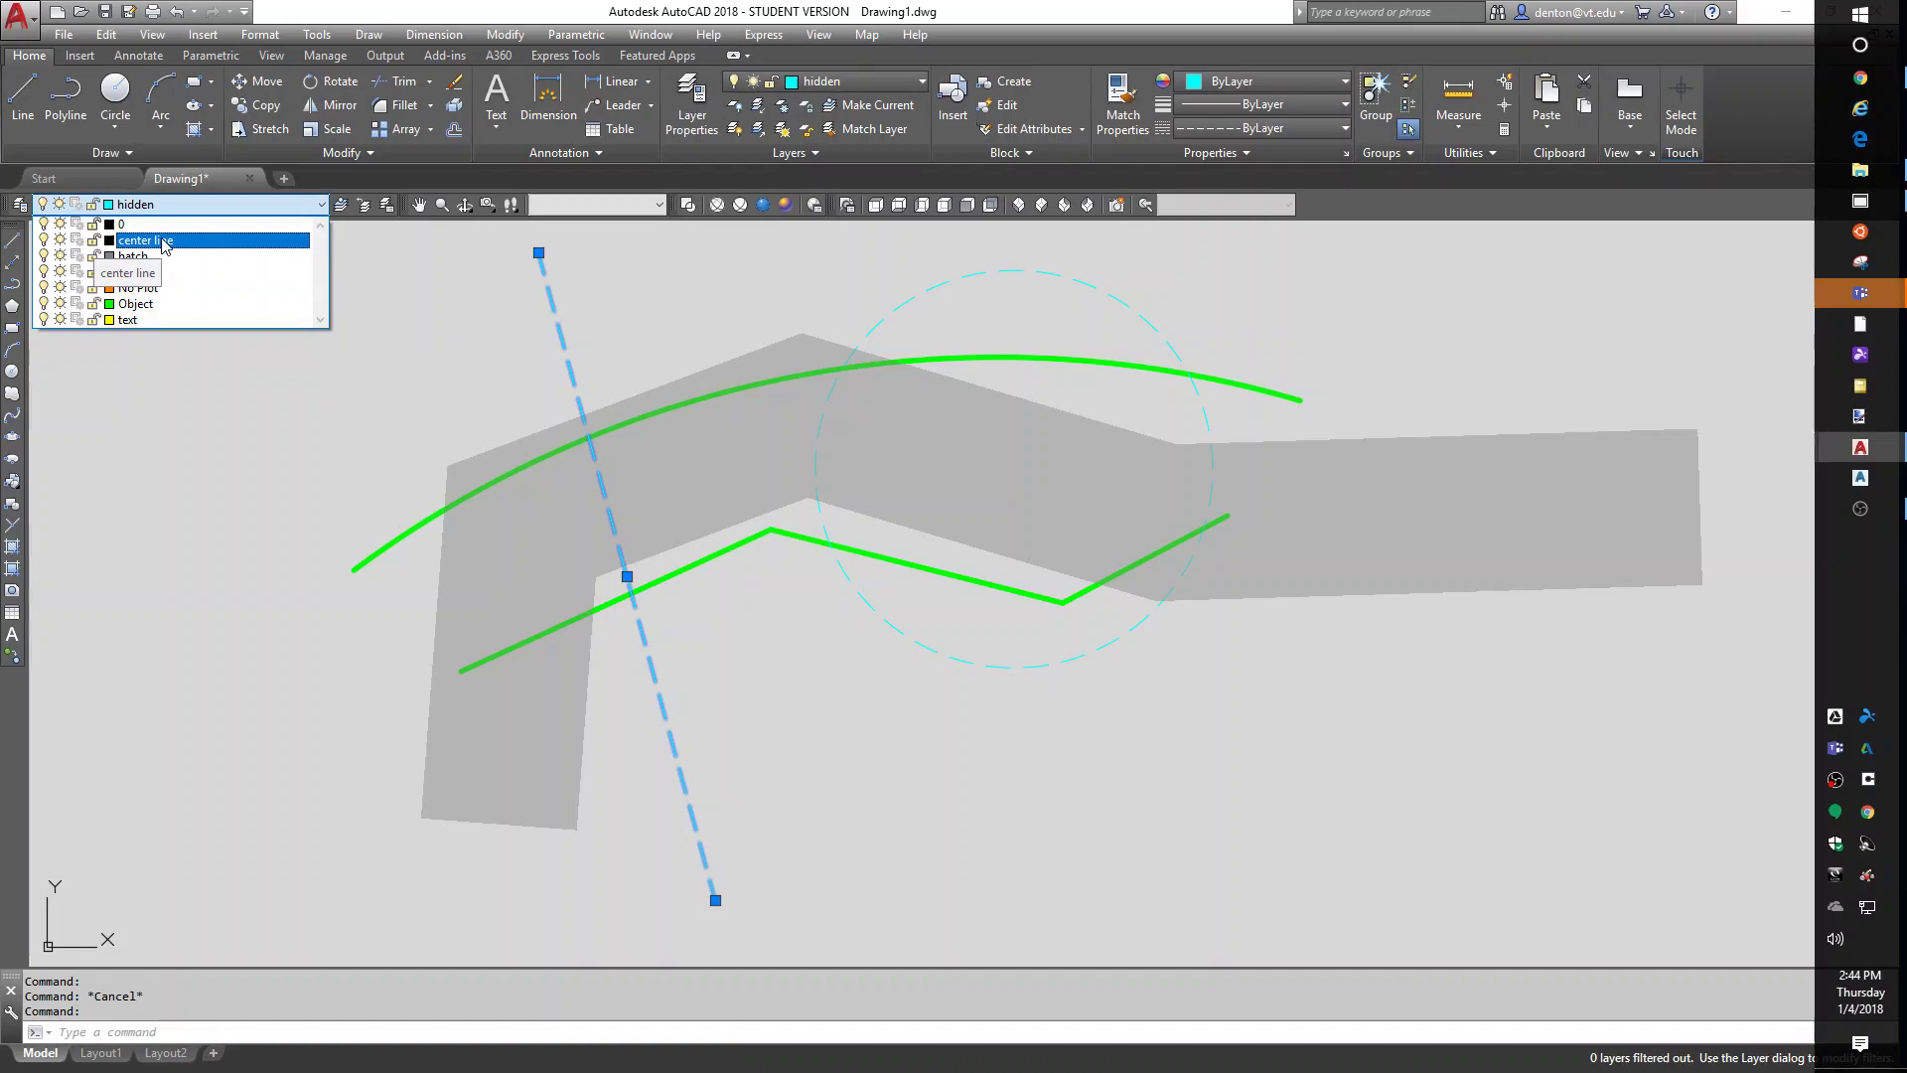
{"action": "left_click", "coordinate": [164, 241]}
{"action": "key", "text": "Escape"}
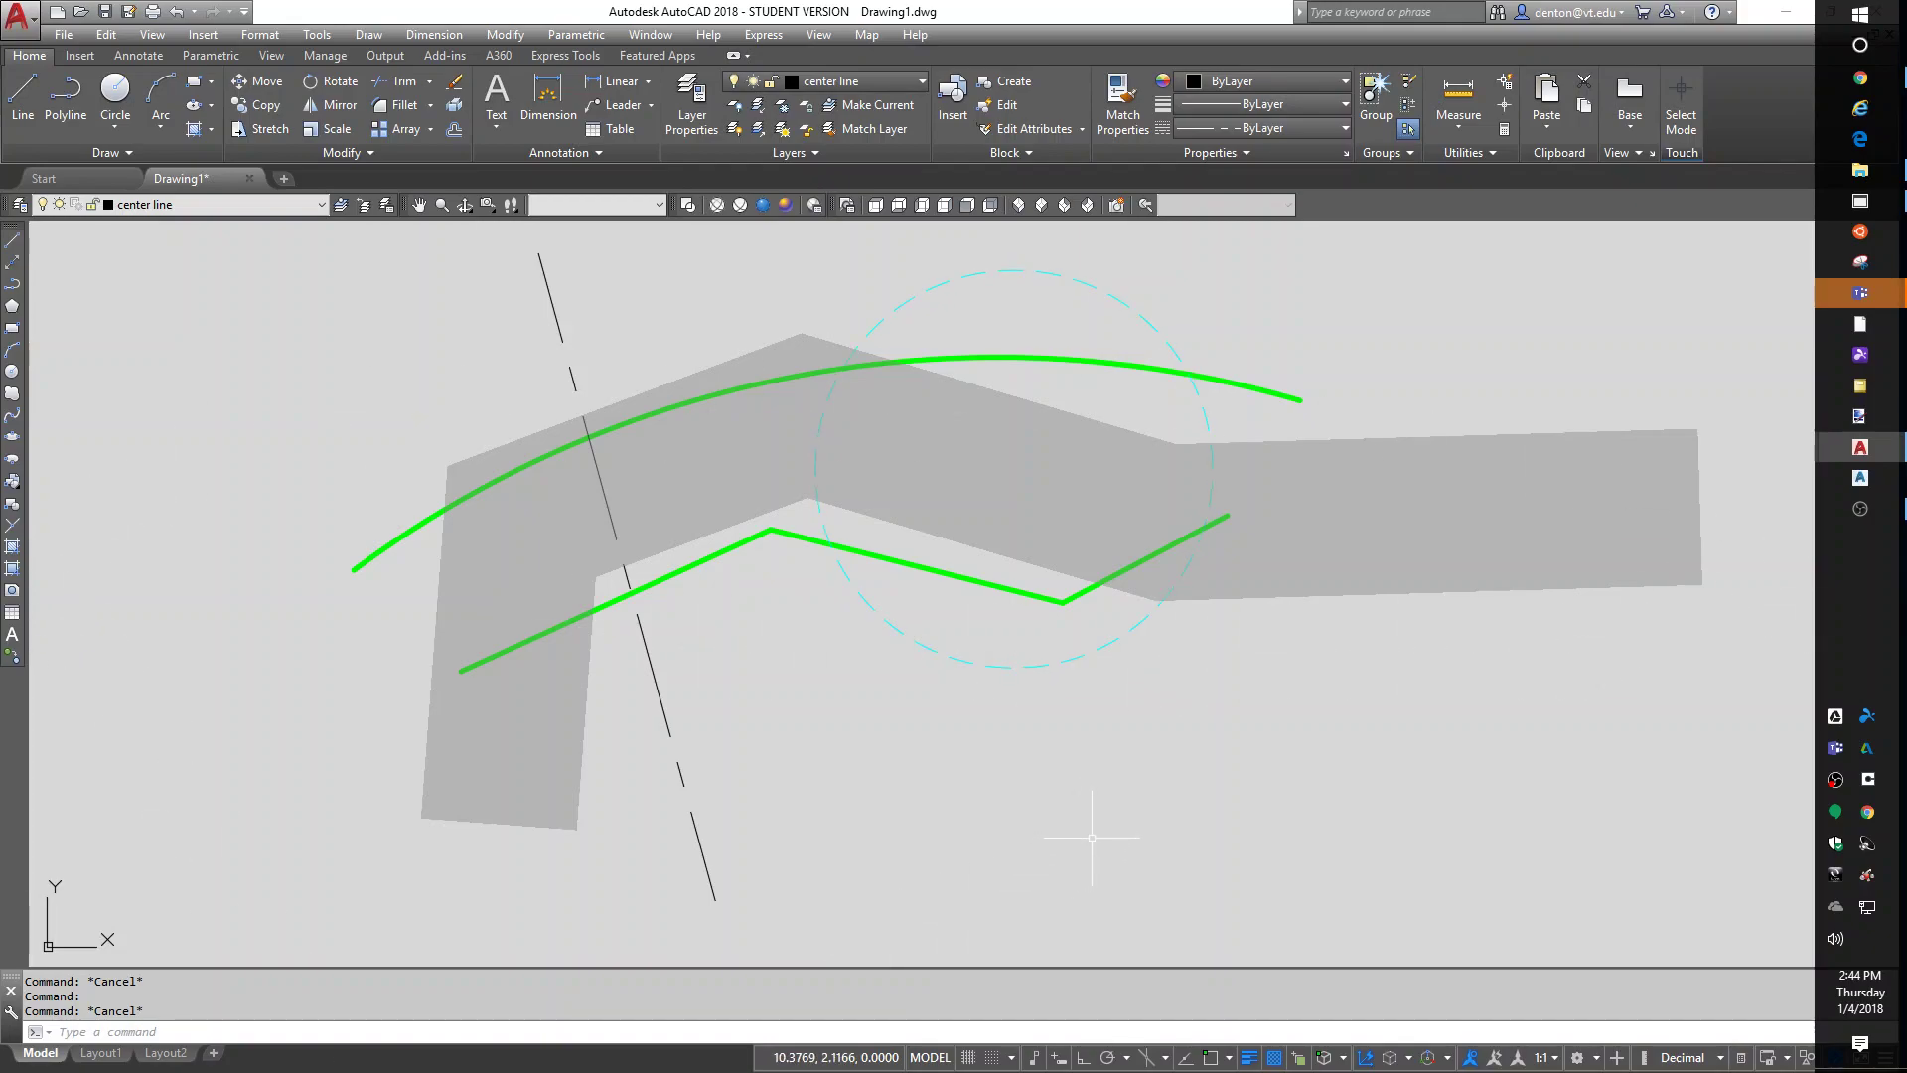
{"action": "left_click", "coordinate": [1277, 1058]}
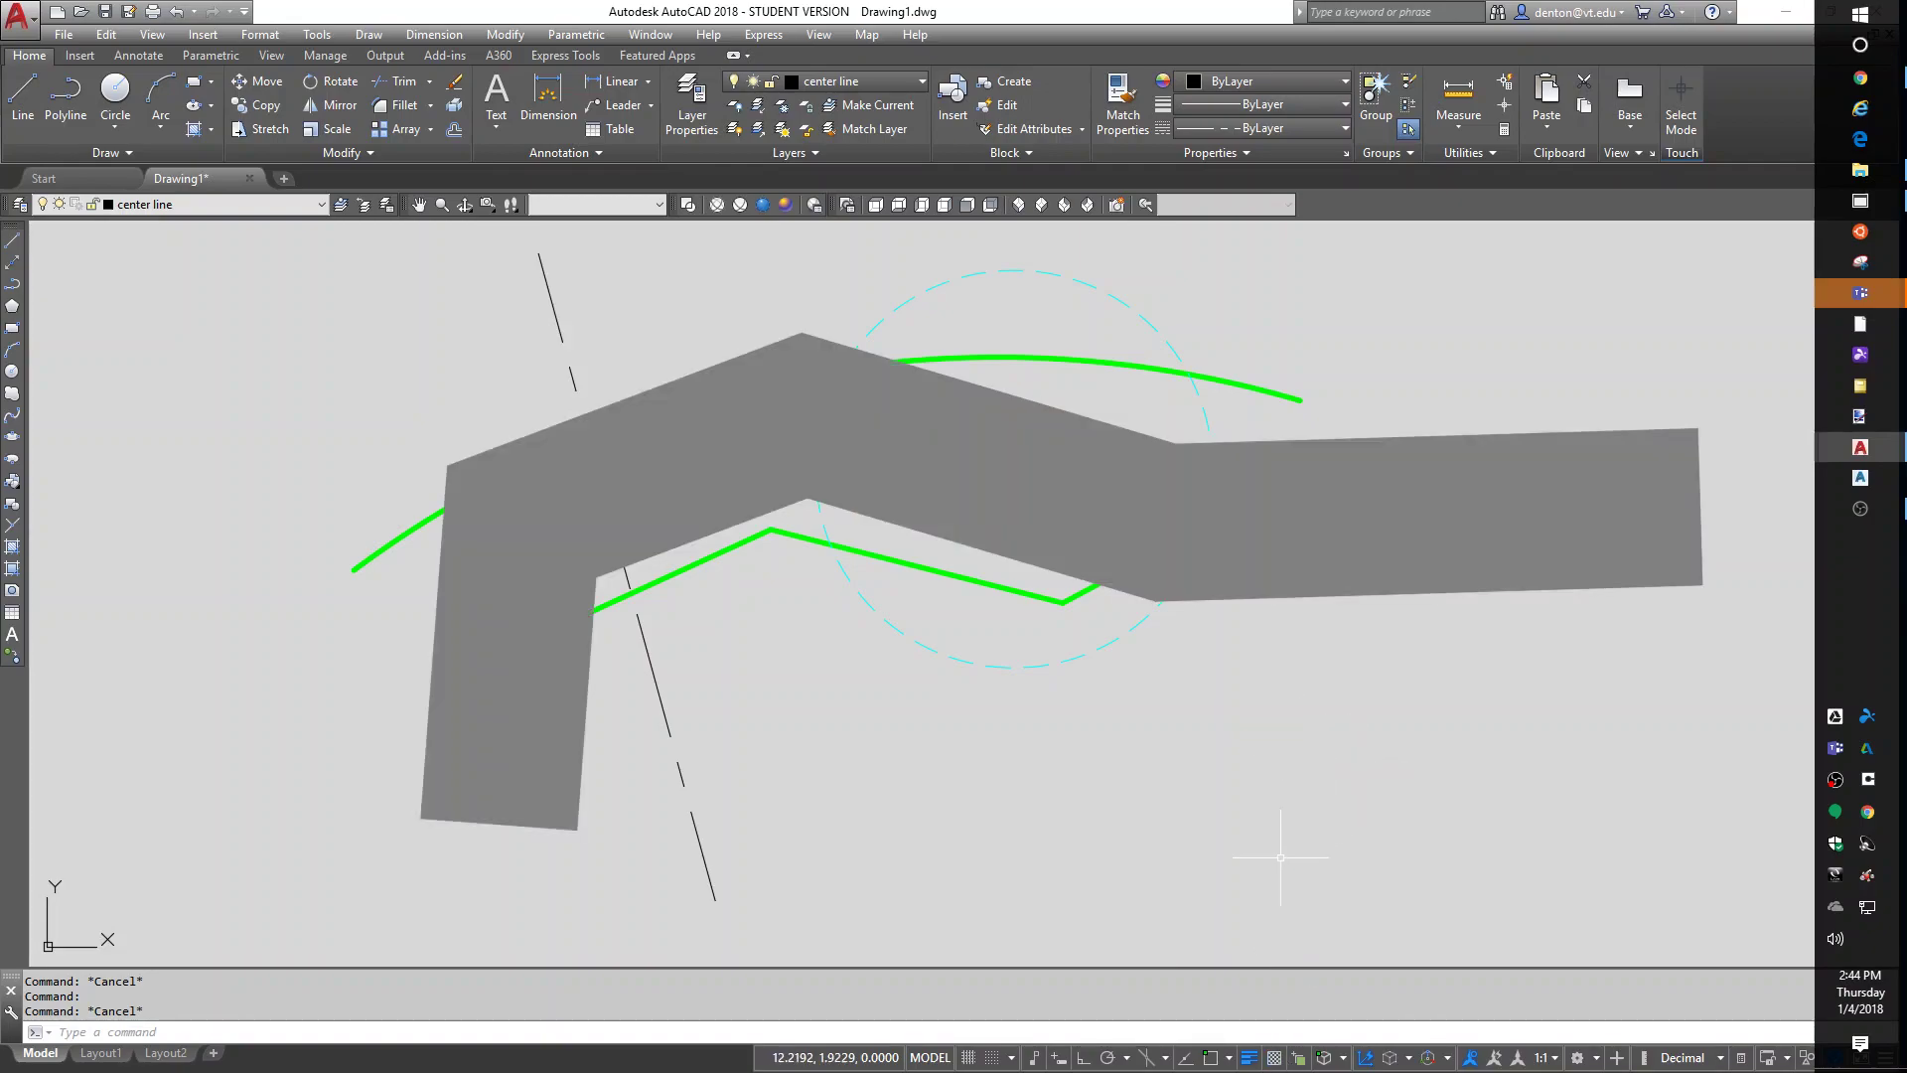
{"action": "left_click", "coordinate": [1274, 1059]}
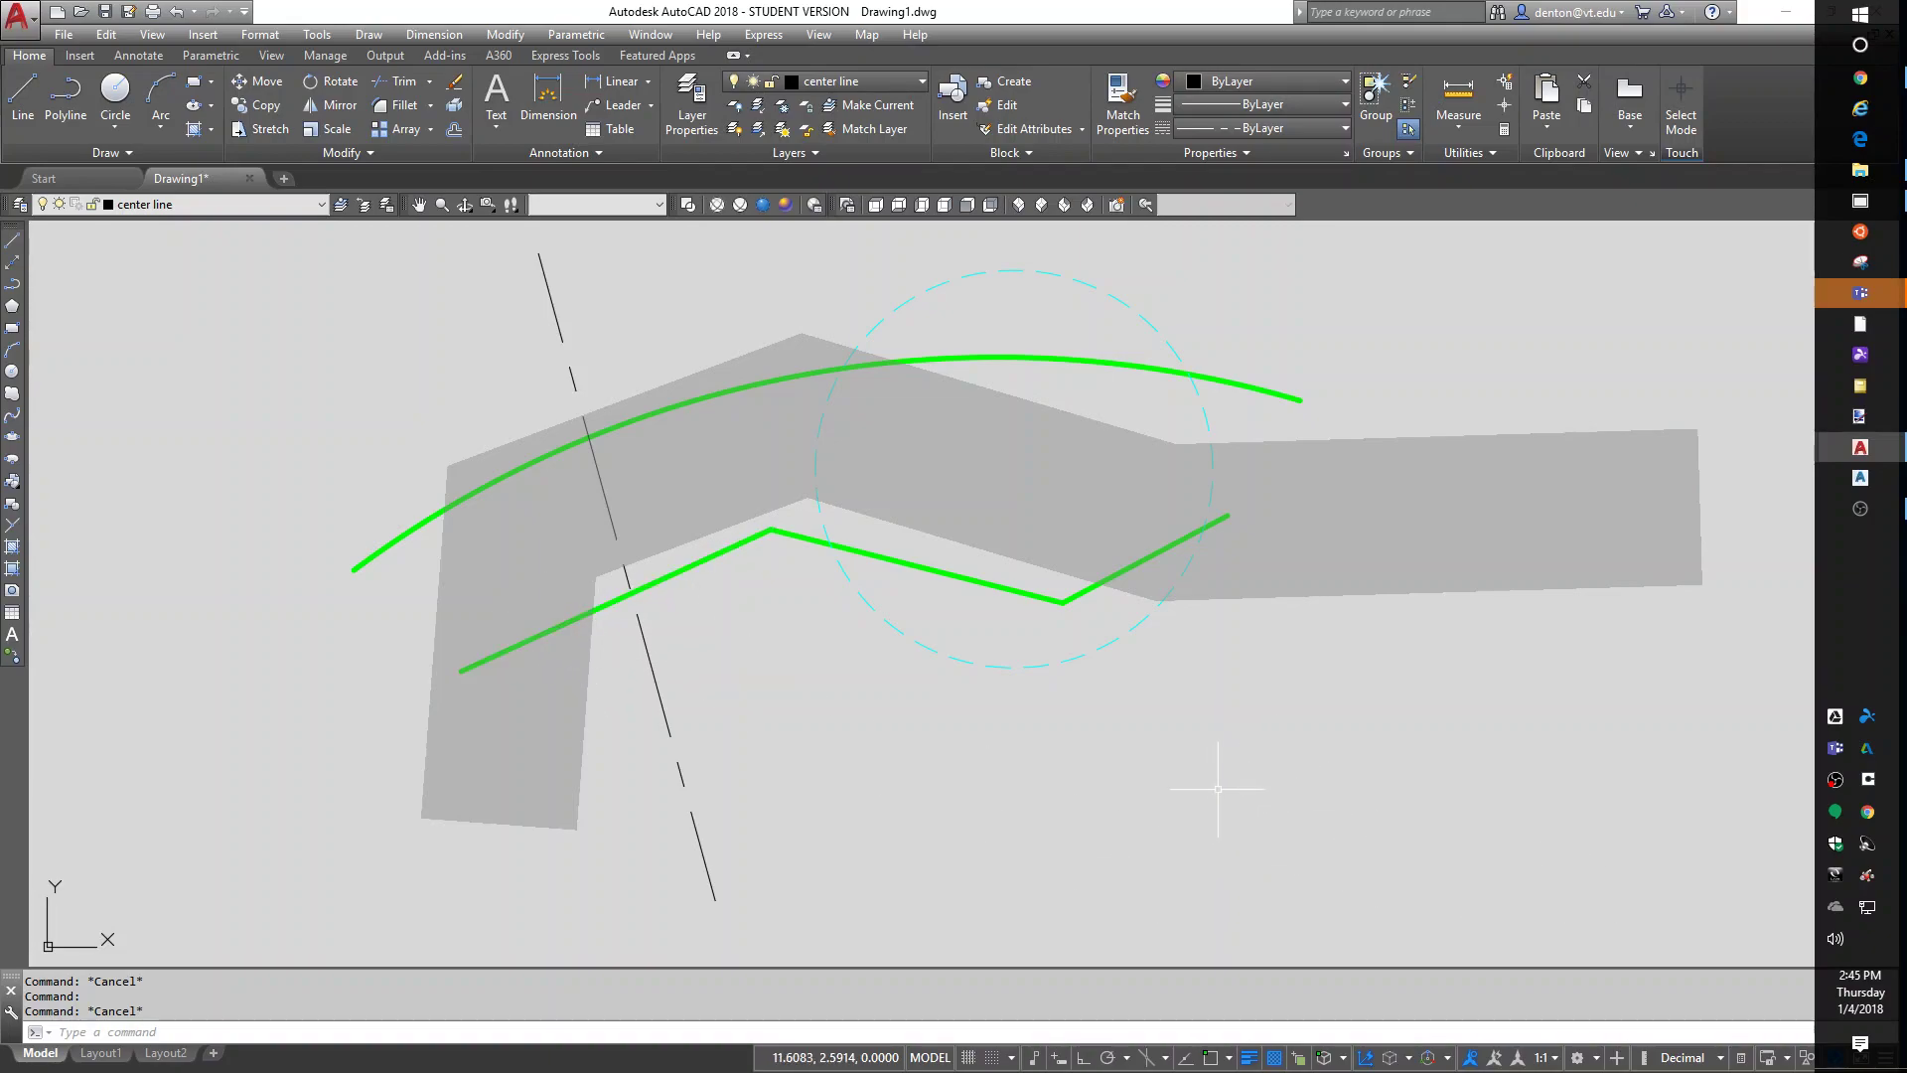
Step: Keep the global LTSCALE at 1.0000, then show the centre line's properties
{"action": "type", "text": "ltscale"}
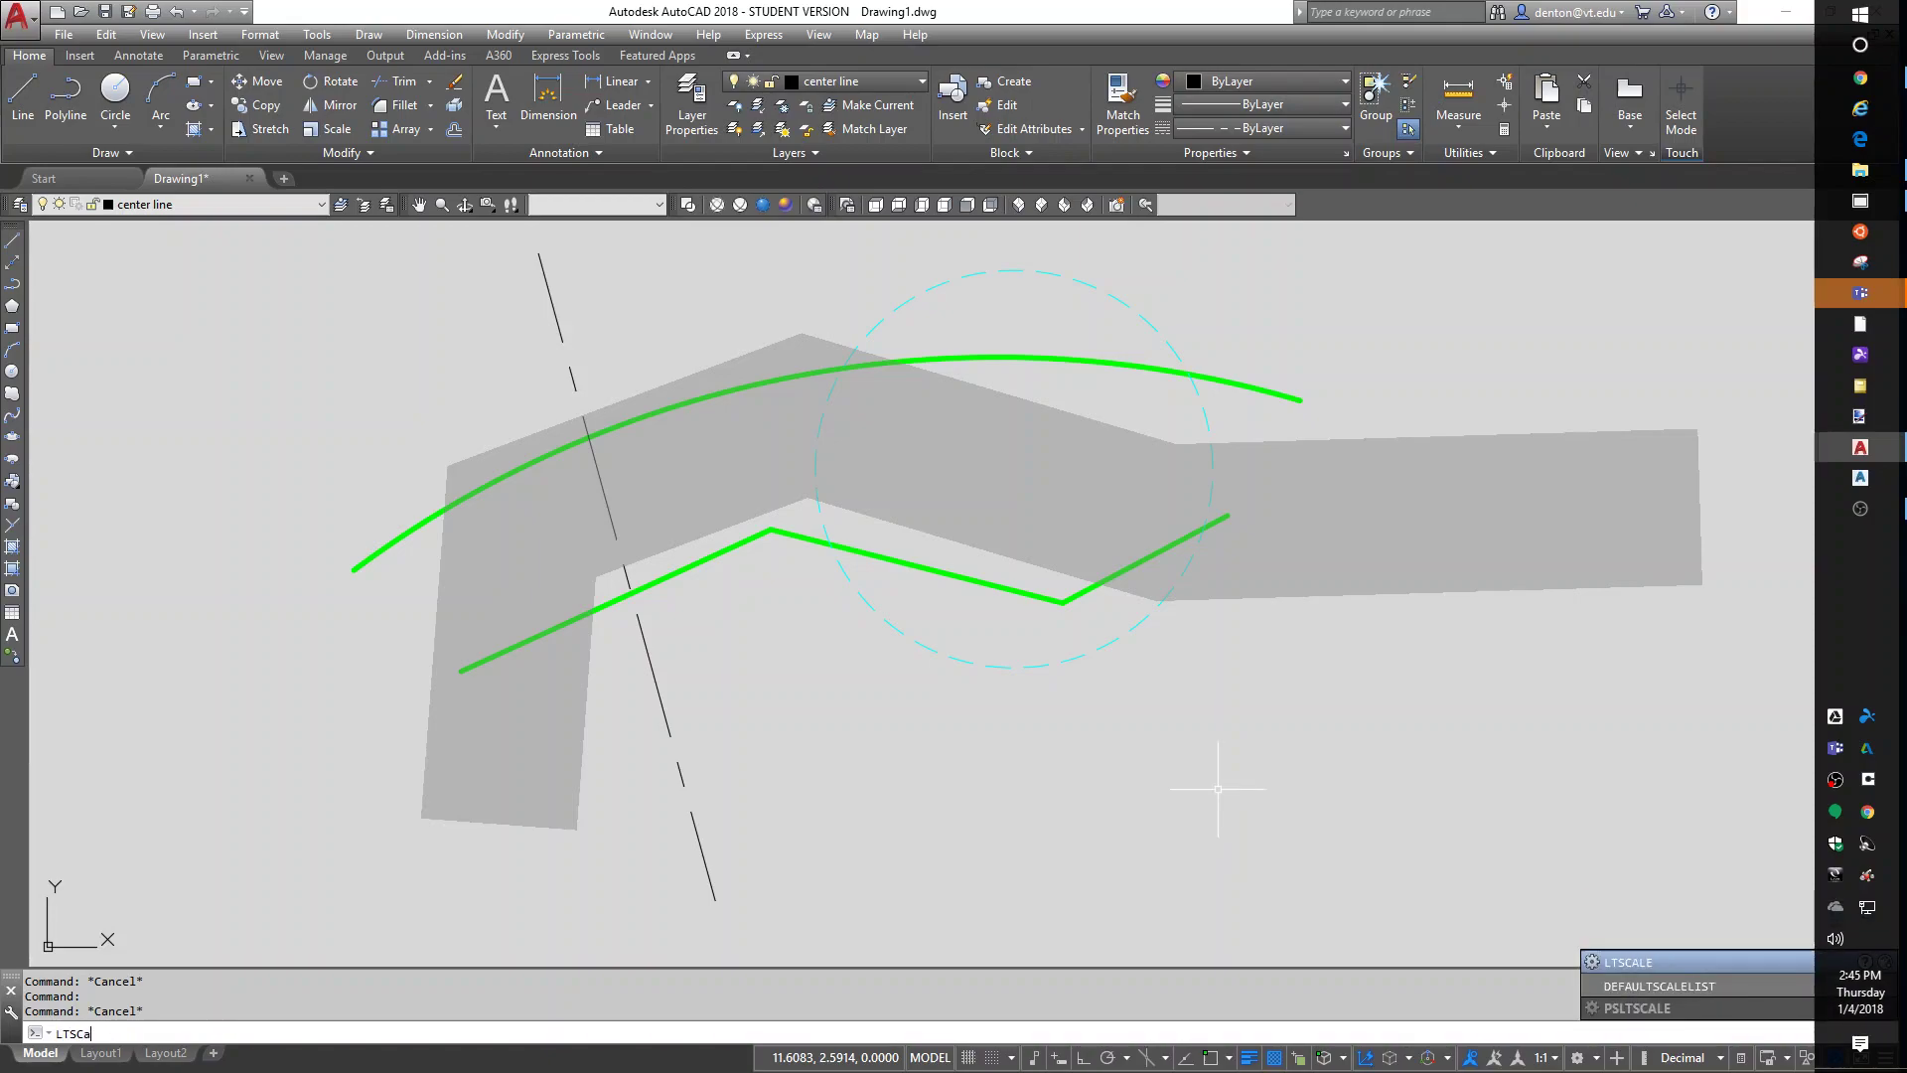
{"action": "key", "text": "Return"}
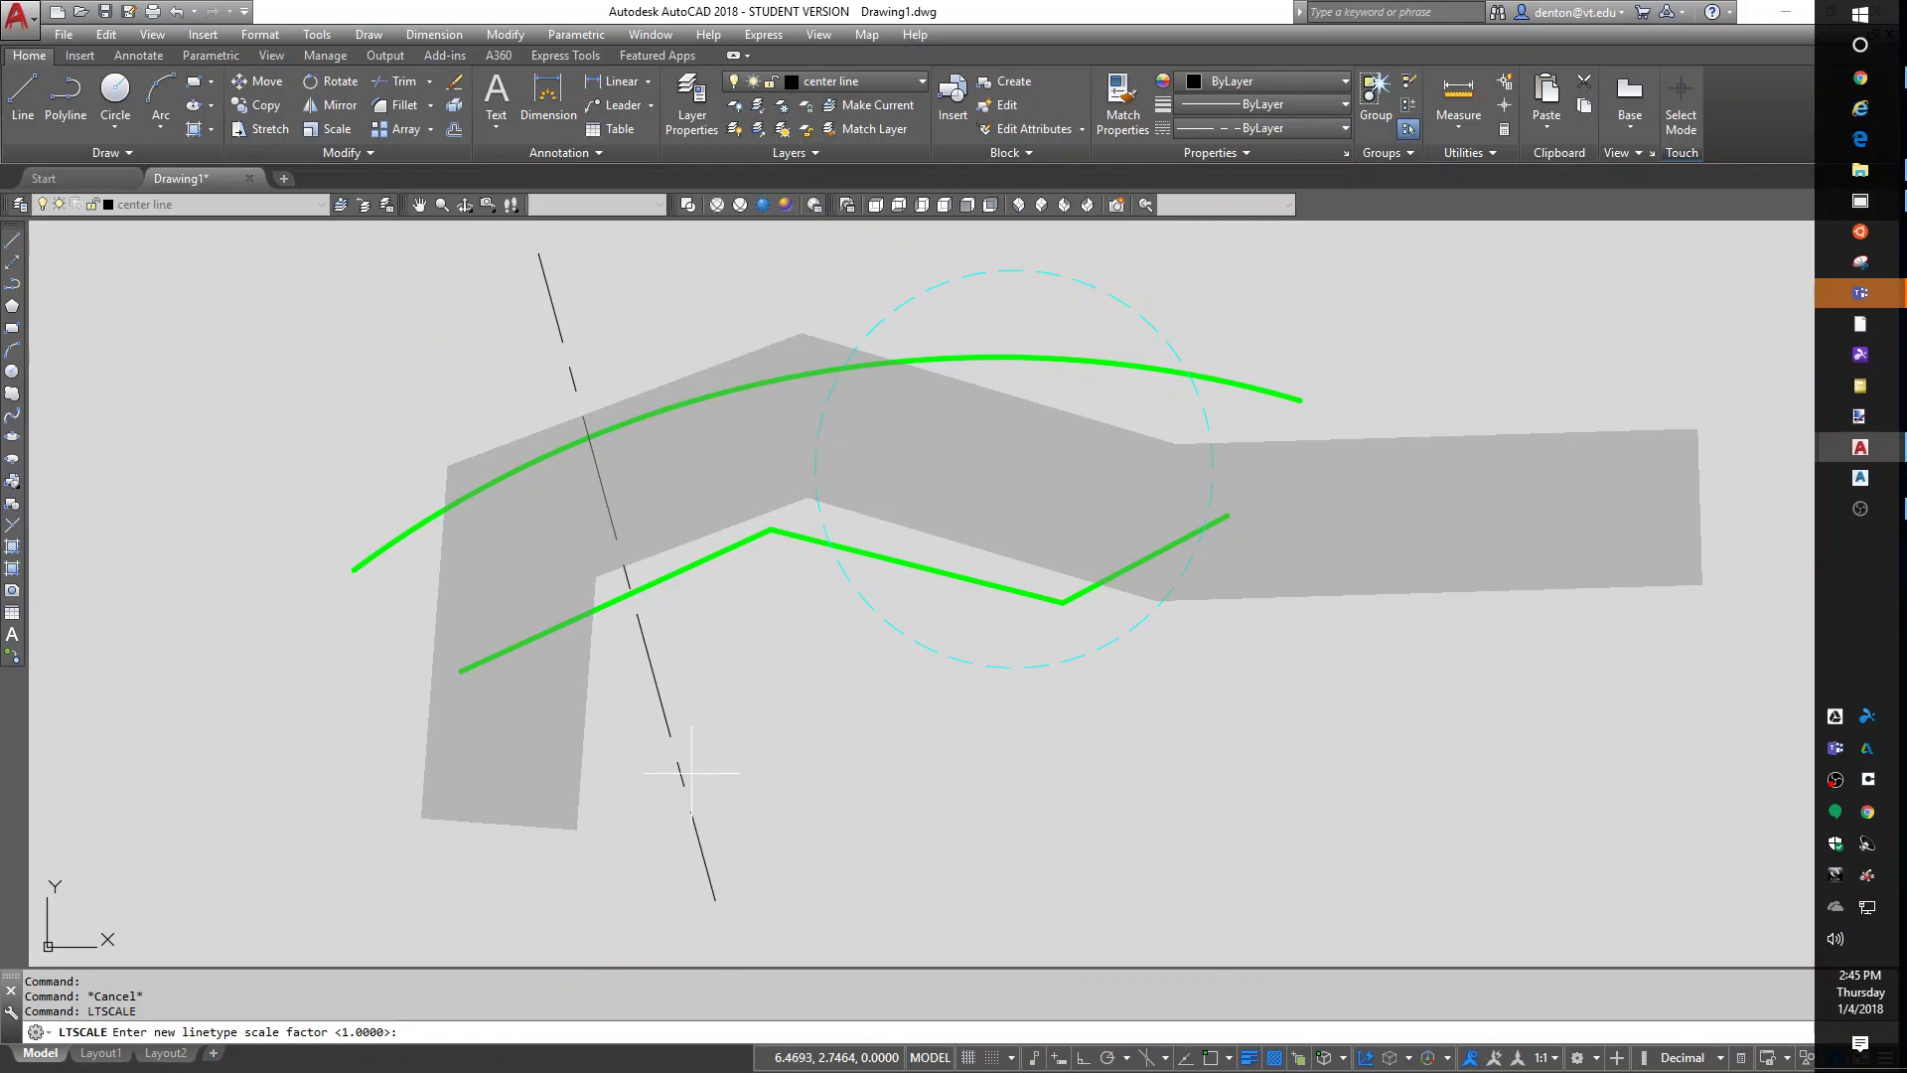
{"action": "key", "text": "Return"}
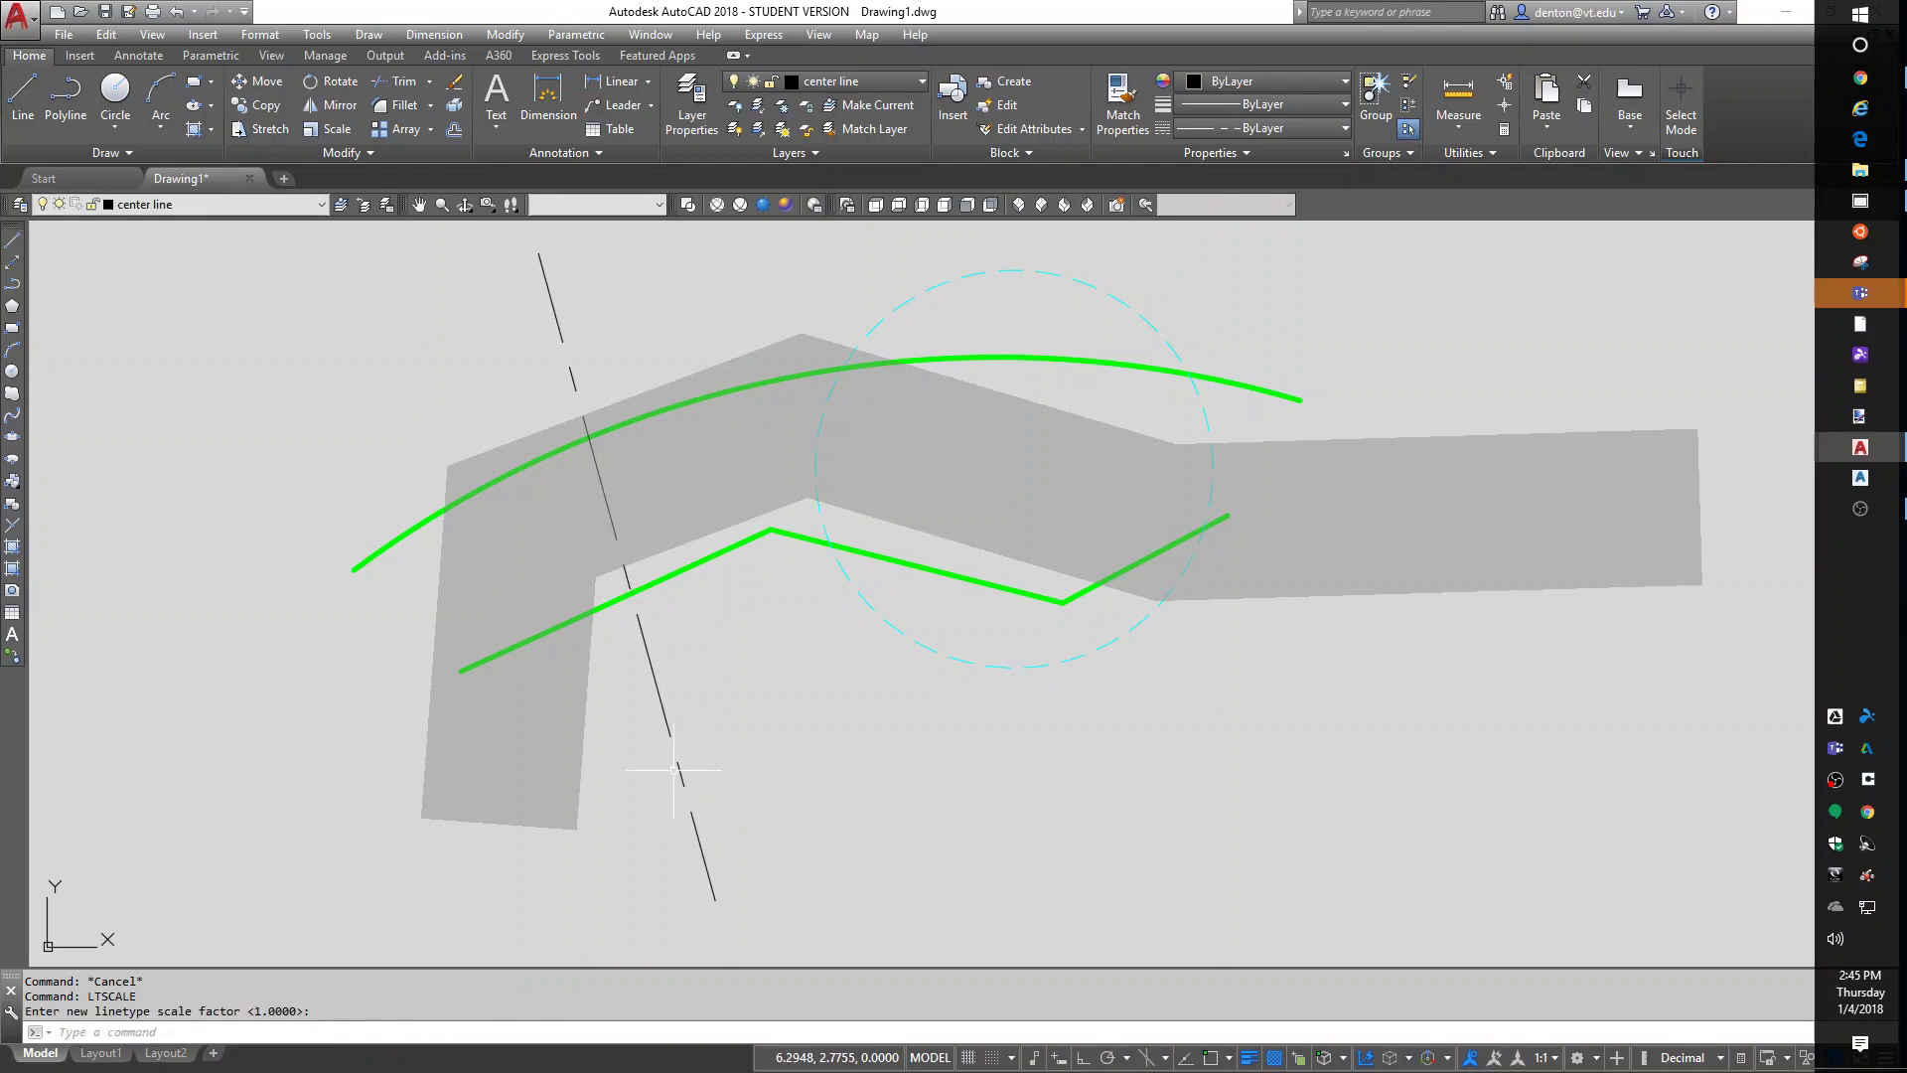
{"action": "key", "text": "Return"}
{"action": "left_click", "coordinate": [676, 768]}
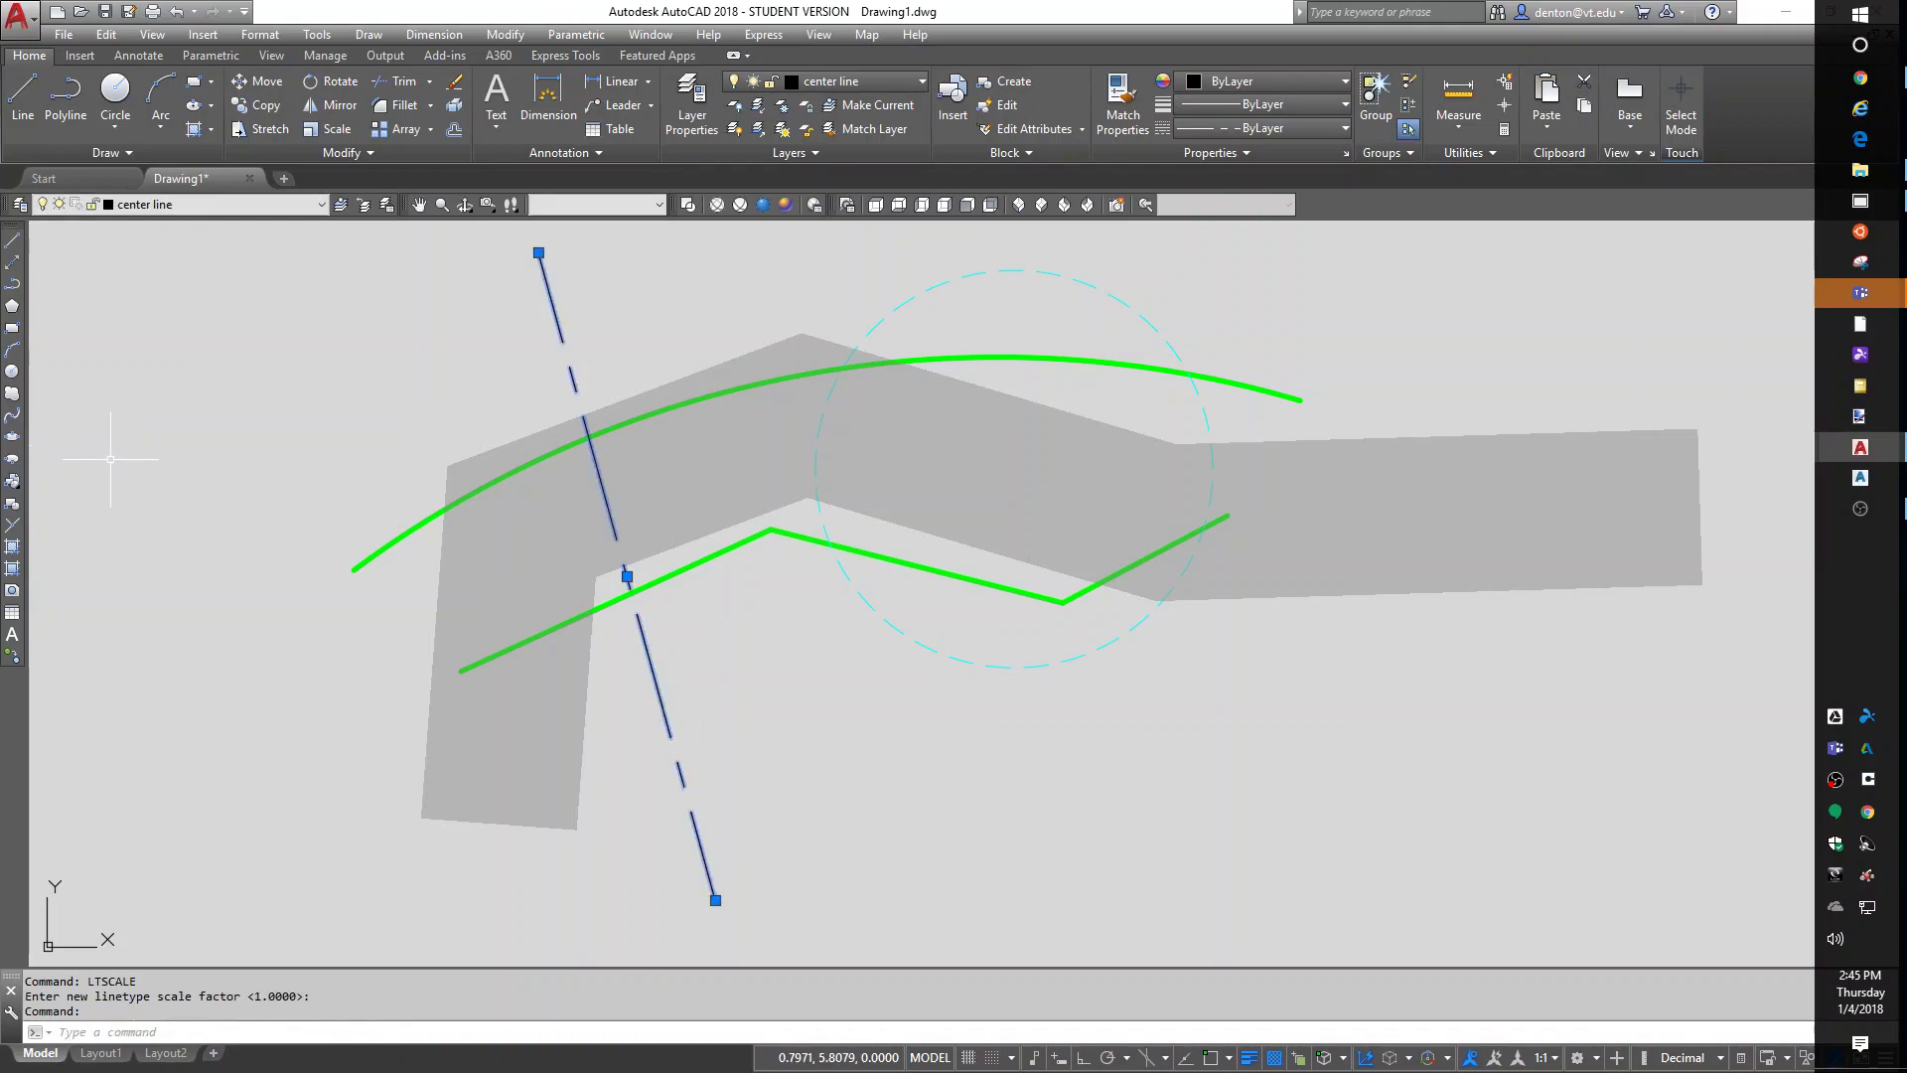
{"action": "key", "text": "ctrl+1"}
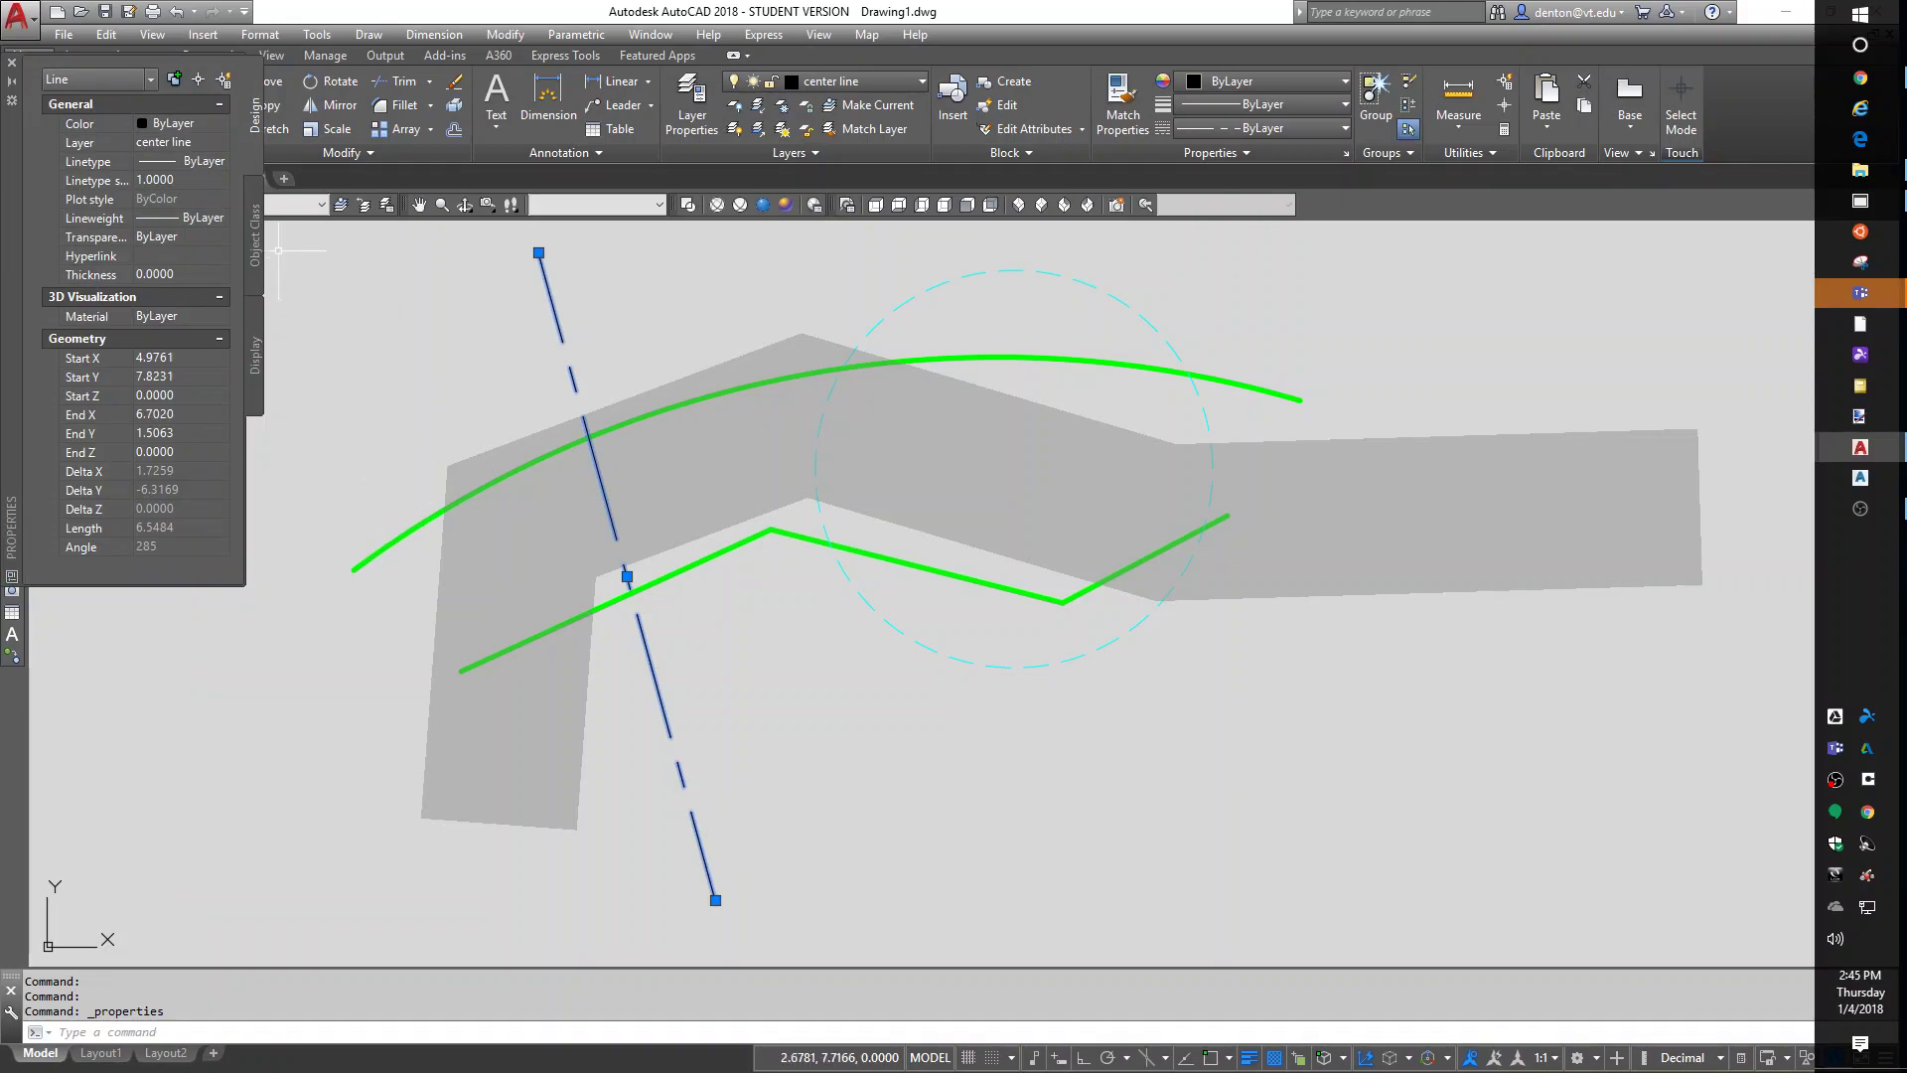
{"action": "left_click", "coordinate": [167, 181]}
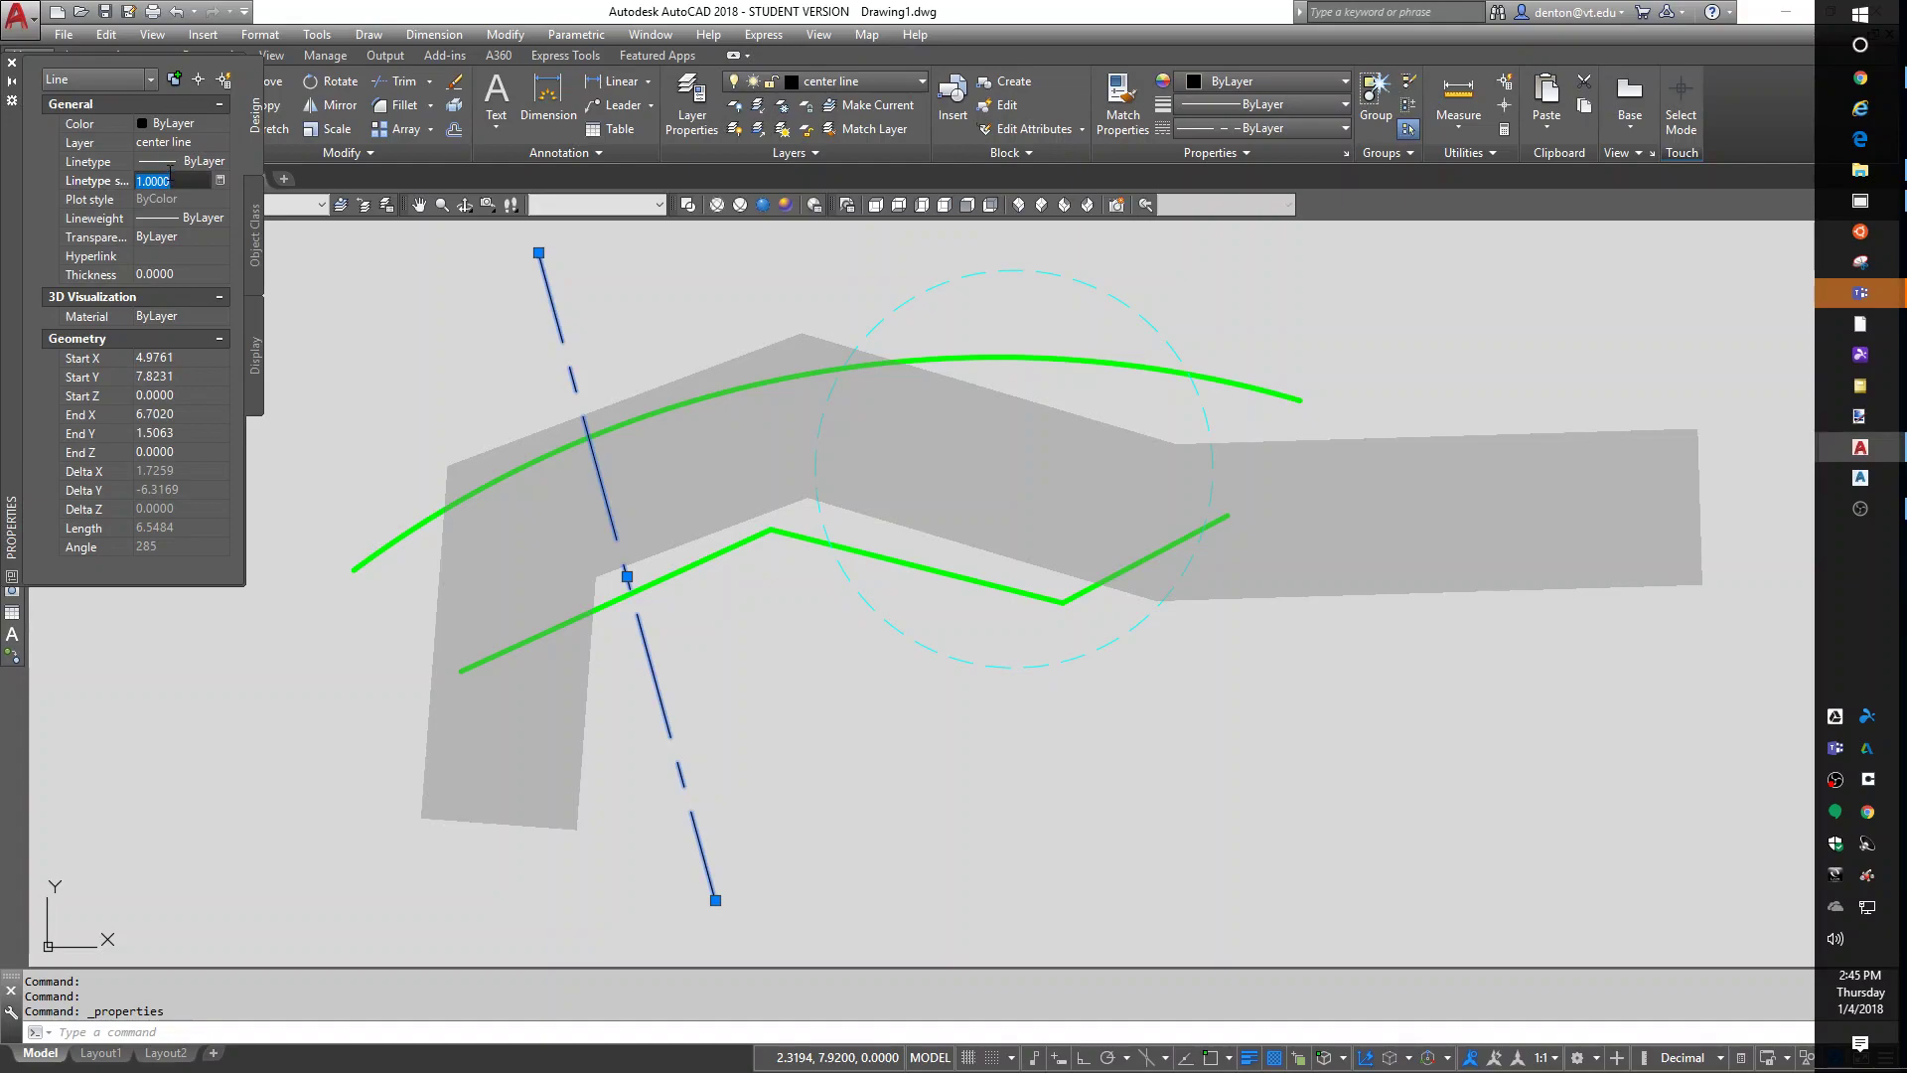
{"action": "key", "text": "Escape"}
{"action": "key", "text": "Escape"}
{"action": "key", "text": "Escape"}
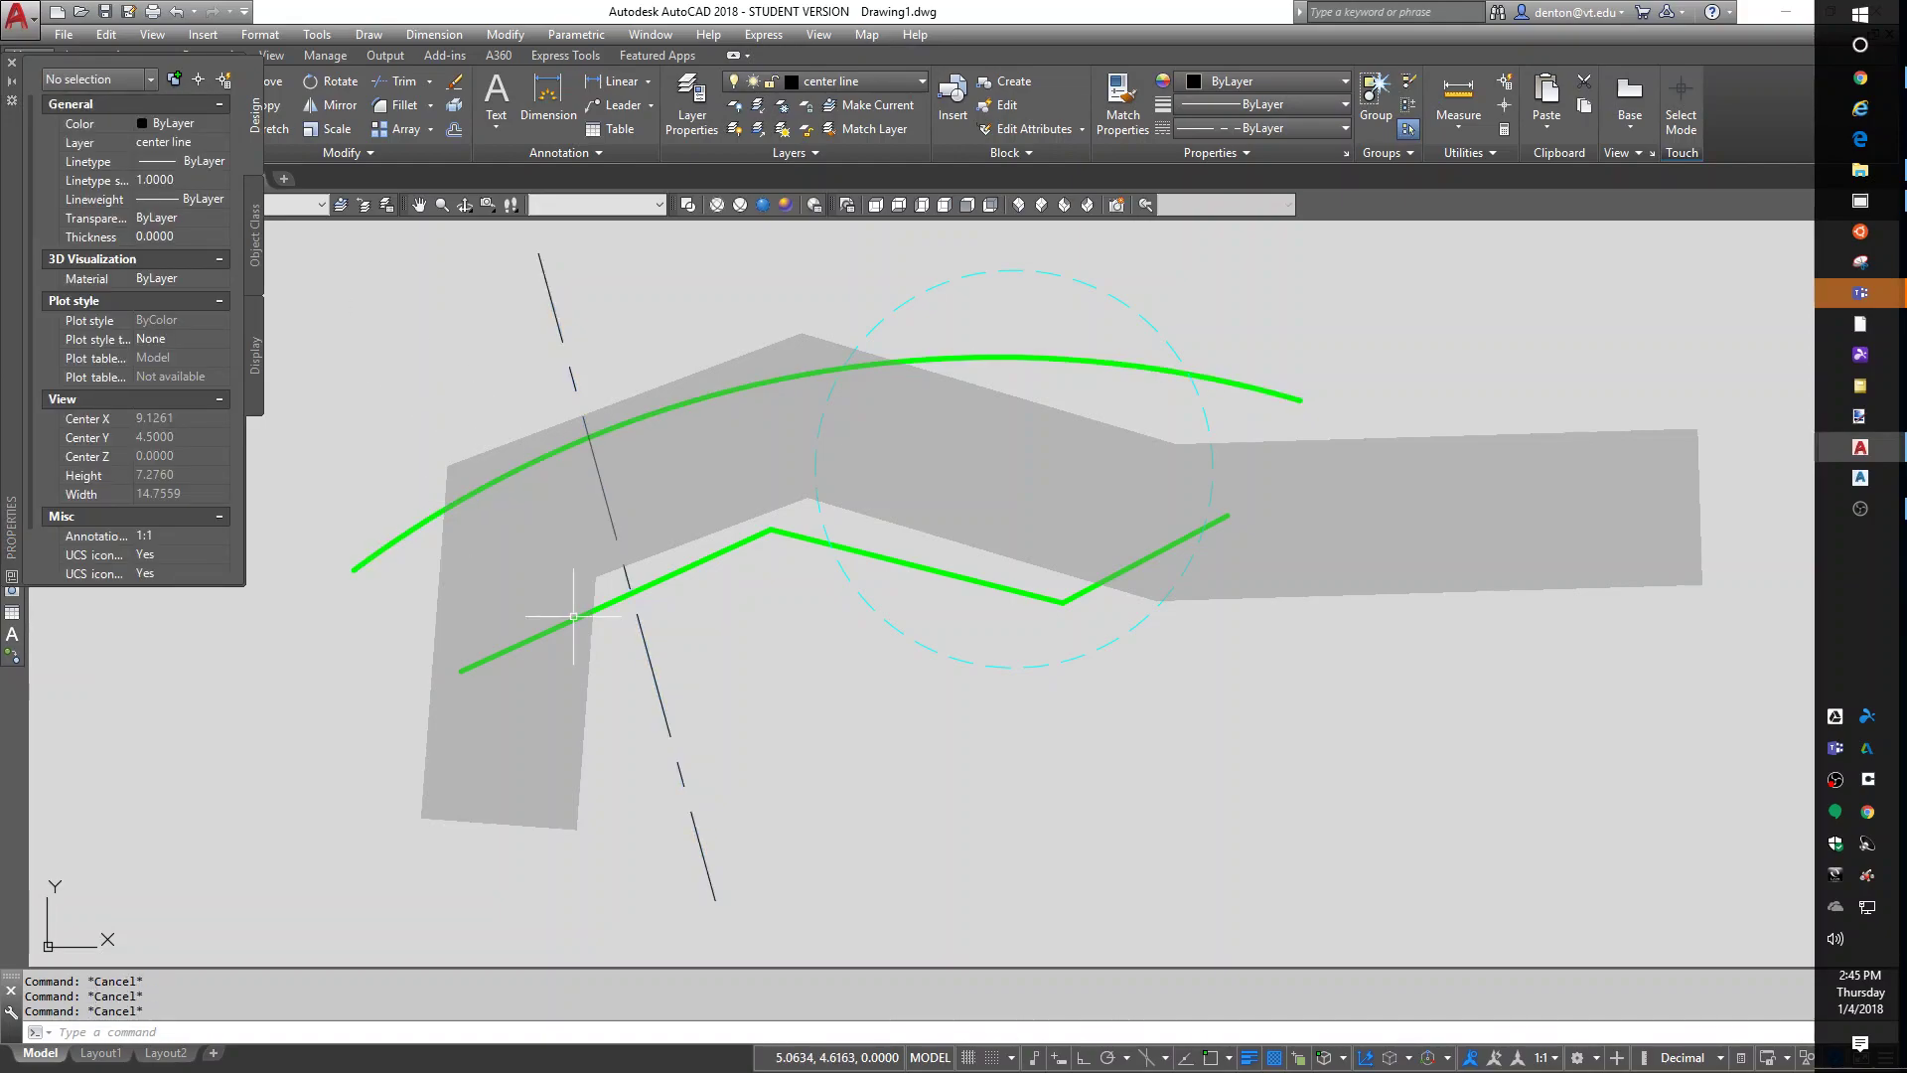